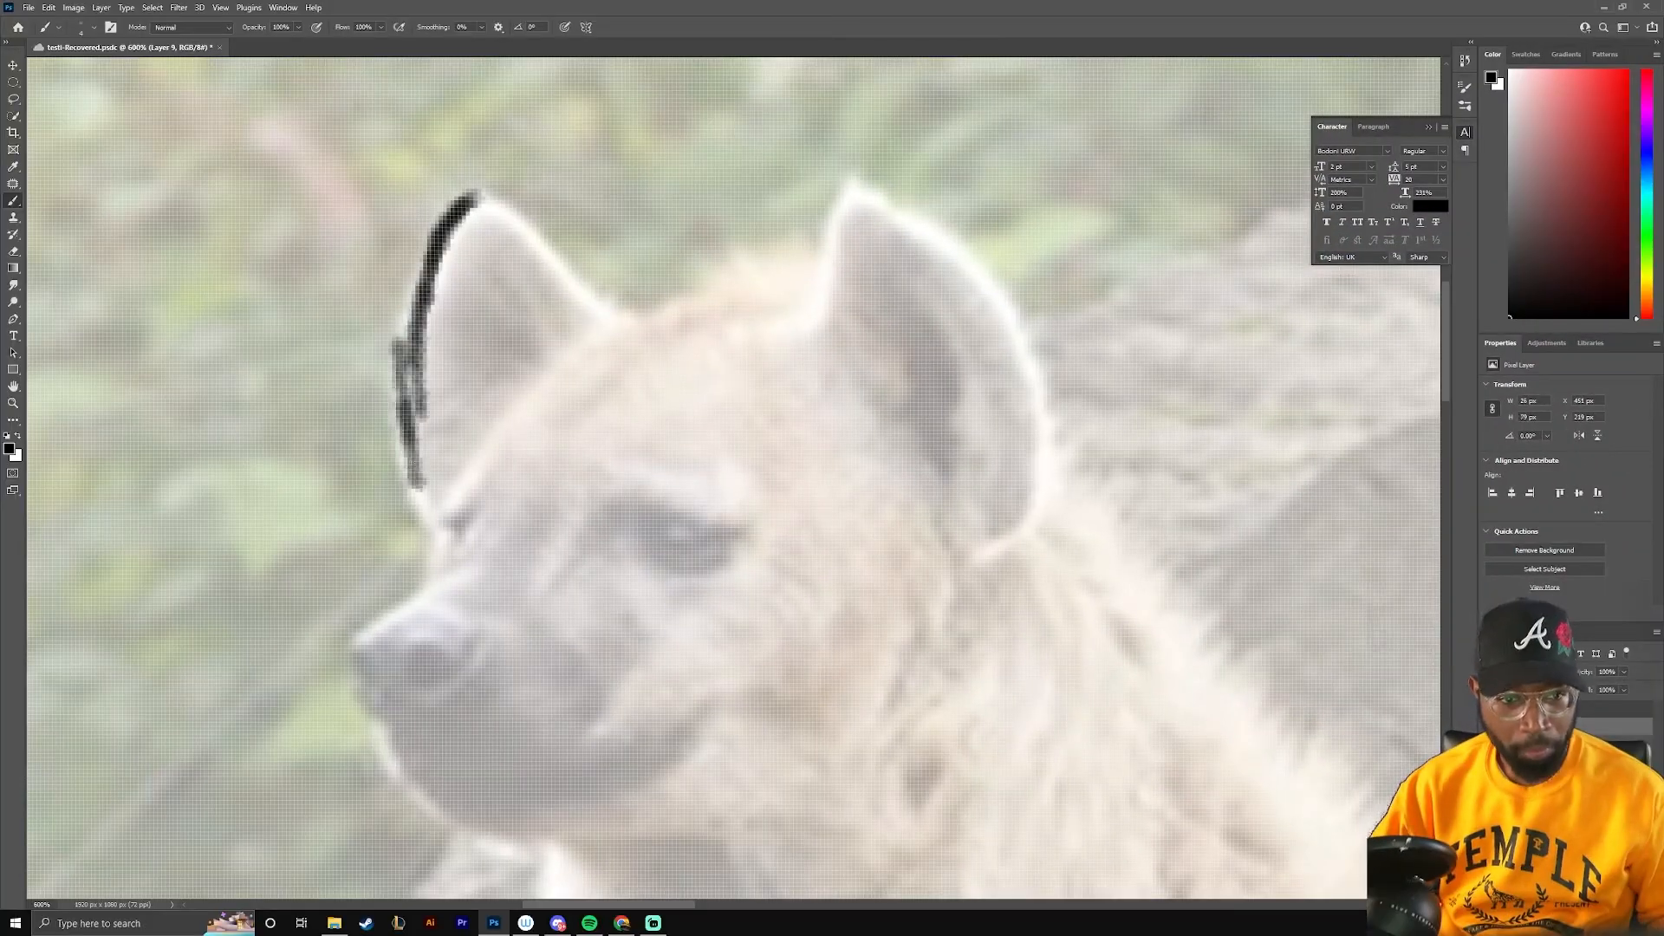
Trace the outline of the hyena's left ear with a black brush, erasing stray parts of the line
drag(416, 195, 446, 533)
key(b)
drag(482, 196, 428, 532)
scroll(507, 247, up, 3)
drag(457, 148, 617, 274)
key(e)
mouse_move(606, 264)
mouse_down()
mouse_move(456, 179)
mouse_move(325, 789)
mouse_up()
key(b)
mouse_move(382, 178)
mouse_down()
mouse_move(527, 154)
mouse_move(683, 375)
mouse_up()
mouse_move(385, 176)
mouse_down()
mouse_move(326, 309)
mouse_move(343, 797)
mouse_up()
key(e)
drag(338, 459, 322, 563)
key(b)
drag(379, 184, 305, 366)
Trace the top of the hyena's head between the two ears in black
drag(603, 494, 758, 403)
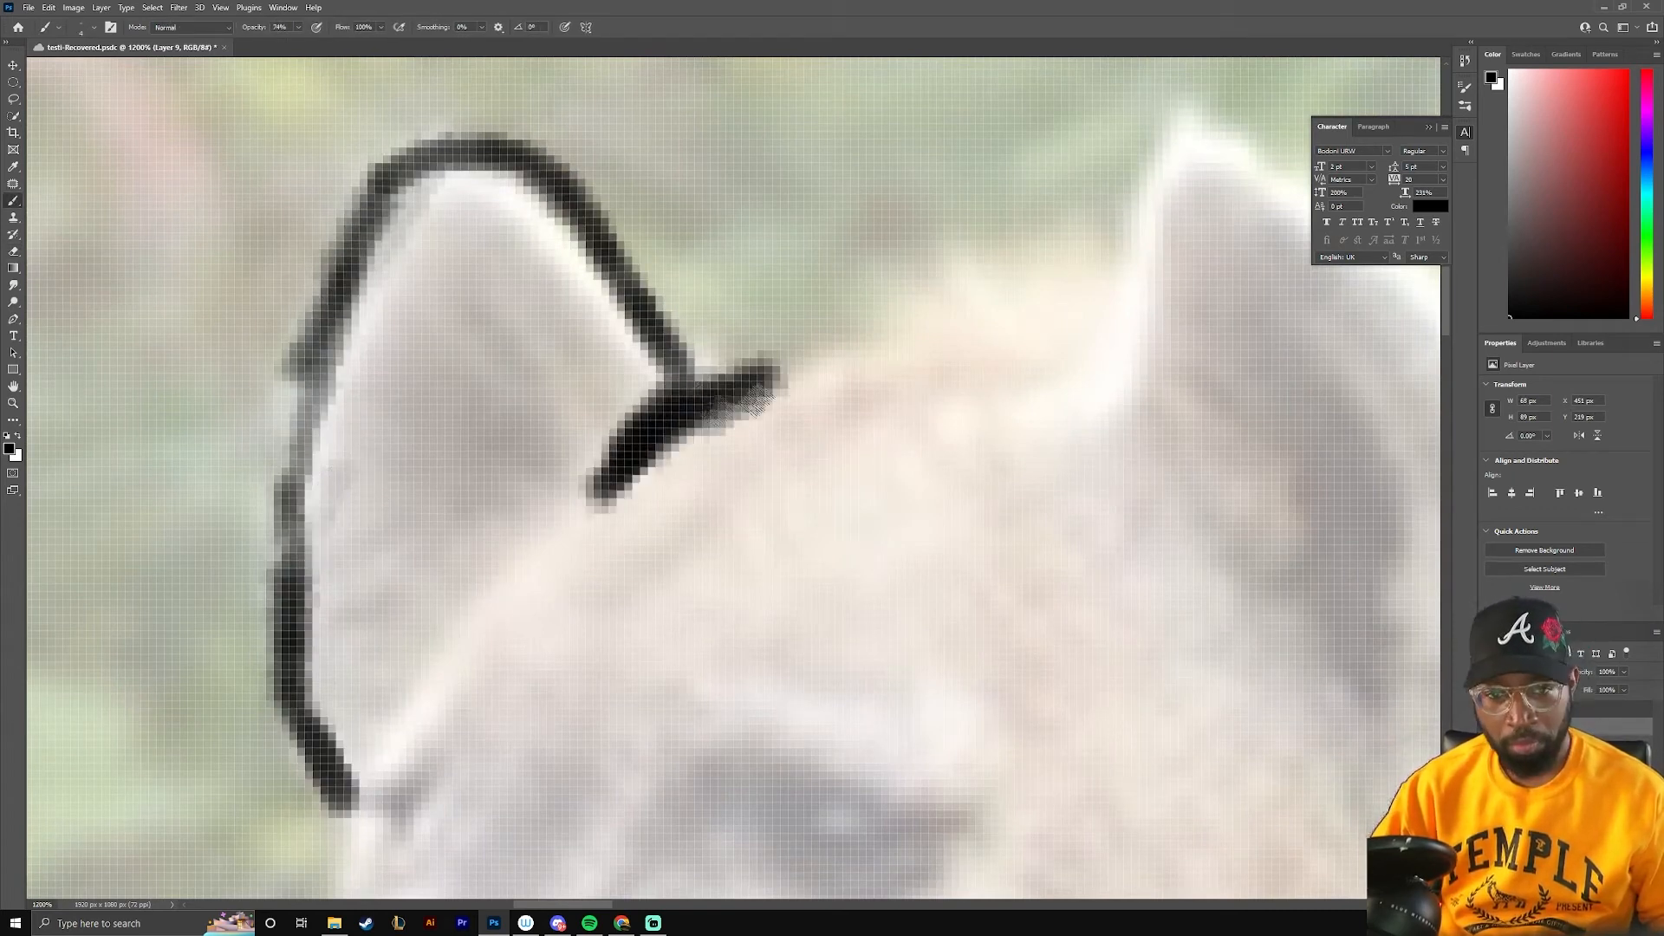
drag(637, 317, 761, 355)
drag(700, 375, 983, 344)
drag(846, 356, 1074, 329)
drag(1101, 211, 650, 297)
mouse_move(559, 522)
mouse_down()
mouse_move(769, 229)
mouse_move(865, 206)
mouse_up()
key(ctrl+z)
drag(606, 485, 772, 238)
key(ctrl+z)
Trace the outline of the hyena's right ear and the short curve beneath it
mouse_move(671, 364)
mouse_down()
mouse_move(913, 208)
mouse_move(878, 242)
mouse_up()
mouse_move(836, 189)
mouse_down()
mouse_move(936, 282)
mouse_move(1097, 561)
mouse_up()
drag(1075, 598, 1083, 327)
drag(895, 723, 1136, 594)
mouse_move(1033, 654)
mouse_down()
mouse_move(1124, 496)
mouse_move(1103, 282)
mouse_up()
drag(1126, 598, 1111, 390)
drag(866, 216, 951, 576)
Paint the eye and the inner patch of the right ear in black, cleaning the shapes with a smaller eraser
drag(648, 485, 582, 576)
drag(527, 459, 278, 531)
drag(527, 427, 351, 494)
mouse_move(594, 460)
mouse_down()
mouse_move(570, 476)
mouse_move(593, 455)
mouse_up()
drag(513, 452, 650, 224)
key(e)
mouse_move(323, 502)
mouse_down()
mouse_move(646, 390)
mouse_move(603, 357)
mouse_move(683, 400)
mouse_up()
key(bracketleft)
key(bracketleft)
key(bracketleft)
key(bracketleft)
key(bracketleft)
key(bracketleft)
drag(915, 601, 609, 409)
key(b)
mouse_move(557, 299)
mouse_down()
mouse_move(611, 270)
mouse_move(710, 417)
mouse_up()
mouse_move(560, 323)
mouse_down()
mouse_move(666, 487)
mouse_move(576, 364)
mouse_move(657, 300)
mouse_move(657, 485)
mouse_up()
Trace the rounded outline of the hyena's nose and the short line above it
key(ctrl+minus)
key(ctrl+minus)
key(ctrl+minus)
key(ctrl+minus)
key(ctrl+minus)
key(ctrl+minus)
key(ctrl+plus)
key(ctrl+plus)
drag(315, 279, 290, 381)
drag(738, 241, 809, 312)
drag(676, 555, 790, 294)
key(ctrl+plus)
key(ctrl+plus)
key(ctrl+plus)
key(ctrl+plus)
drag(485, 173, 713, 546)
drag(621, 364, 769, 373)
Trace the hyena's muzzle and lower jaw from below the nose back to the throat
key(ctrl+minus)
key(ctrl+minus)
key(ctrl+minus)
key(ctrl+minus)
key(ctrl+minus)
key(ctrl+plus)
key(ctrl+plus)
key(ctrl+plus)
mouse_move(430, 393)
mouse_down()
mouse_move(405, 463)
mouse_move(430, 395)
mouse_up()
mouse_move(454, 362)
mouse_down()
mouse_move(340, 565)
mouse_move(513, 574)
mouse_up()
mouse_move(405, 471)
mouse_down()
mouse_move(505, 510)
mouse_move(513, 570)
mouse_up()
drag(409, 666, 400, 372)
mouse_move(397, 373)
mouse_down()
mouse_move(378, 345)
mouse_move(512, 488)
mouse_move(607, 465)
mouse_move(646, 681)
mouse_up()
mouse_move(572, 463)
mouse_down()
mouse_move(607, 491)
mouse_move(441, 447)
mouse_up()
mouse_move(643, 611)
mouse_down()
mouse_move(489, 295)
mouse_move(683, 643)
mouse_up()
drag(684, 646, 460, 371)
Trace the throat and chest contour down to the front edge of the near front leg
drag(288, 143, 564, 492)
mouse_move(563, 492)
mouse_down()
mouse_move(523, 283)
mouse_move(637, 506)
mouse_up()
key(ctrl+minus)
key(ctrl+minus)
key(ctrl+minus)
key(ctrl+minus)
drag(425, 260, 570, 507)
mouse_move(516, 418)
mouse_down()
mouse_move(621, 589)
mouse_move(574, 321)
mouse_up()
drag(499, 170, 580, 399)
key(ctrl+plus)
drag(520, 307, 547, 555)
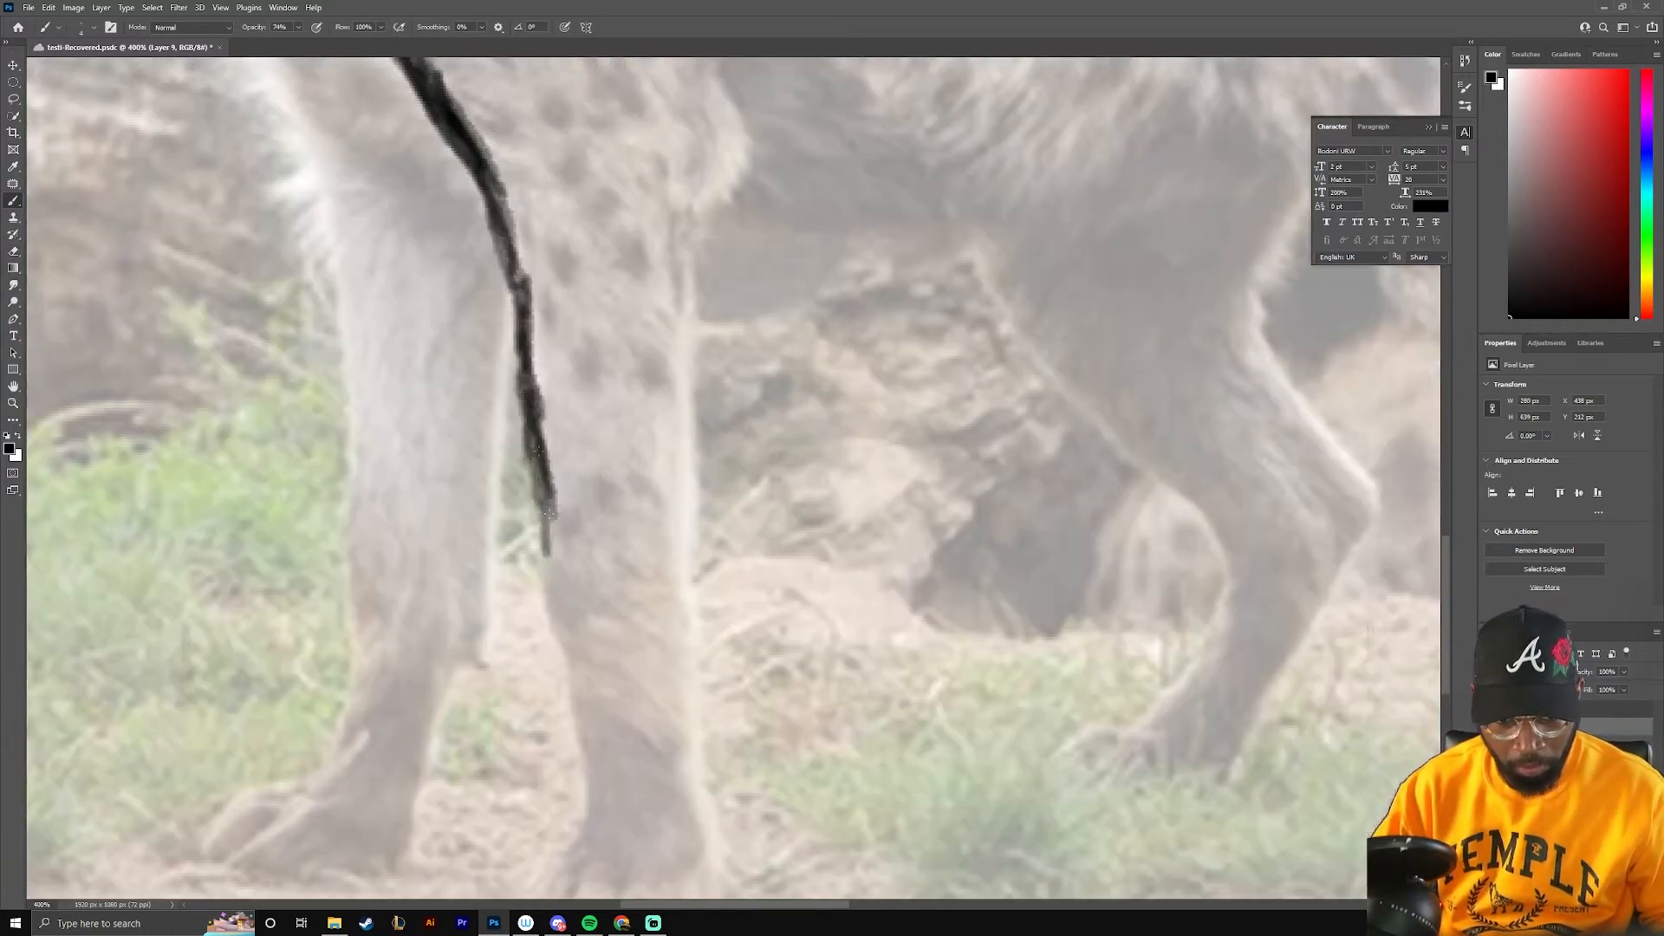
Trace the lower part of the near front leg and its back edge up to the body
scroll(548, 514, down, 5)
mouse_move(554, 290)
mouse_down()
mouse_move(555, 654)
mouse_move(685, 658)
mouse_move(617, 665)
mouse_up()
mouse_move(684, 658)
mouse_down()
mouse_move(726, 568)
mouse_move(698, 355)
mouse_up()
drag(698, 351, 676, 513)
mouse_move(685, 171)
mouse_down()
mouse_move(676, 507)
mouse_move(677, 372)
mouse_up()
mouse_move(676, 373)
mouse_down()
mouse_move(651, 504)
mouse_move(687, 243)
mouse_up()
Trace the hyena's belly line from the front leg towards the hind leg
mouse_move(672, 249)
mouse_down()
mouse_move(1010, 227)
mouse_move(734, 276)
mouse_up()
drag(733, 279, 1007, 232)
drag(493, 296, 841, 270)
Trace the front edge of the near hind leg from the belly down to the paw and along its sole
key(ctrl+minus)
key(ctrl+minus)
key(ctrl+minus)
key(ctrl+minus)
key(ctrl+minus)
key(ctrl+plus)
key(ctrl+plus)
key(ctrl+plus)
key(ctrl+plus)
key(ctrl+plus)
key(ctrl+plus)
mouse_move(1057, 125)
mouse_down()
mouse_move(237, 309)
mouse_move(517, 511)
mouse_up()
mouse_move(517, 512)
mouse_down()
mouse_move(327, 342)
mouse_move(596, 586)
mouse_up()
drag(597, 586, 596, 392)
drag(298, 145, 492, 300)
drag(378, 203, 591, 396)
drag(532, 346, 643, 480)
drag(603, 403, 673, 657)
drag(664, 580, 643, 739)
mouse_move(621, 739)
mouse_down()
mouse_move(753, 747)
mouse_move(826, 709)
mouse_up()
Trace the back edge of the near hind leg and refine its line by erasing and repainting
drag(747, 291, 796, 544)
drag(782, 490, 823, 726)
key(e)
drag(745, 291, 763, 359)
drag(770, 437, 804, 640)
drag(567, 683, 587, 684)
key(b)
drag(693, 251, 722, 676)
drag(566, 325, 689, 619)
drag(629, 530, 780, 707)
mouse_move(784, 702)
mouse_down()
mouse_move(719, 510)
mouse_move(753, 704)
mouse_up()
Trace the rump contour from the back down to the rear edge of the hind leg
drag(511, 191, 901, 776)
drag(324, 95, 551, 162)
drag(446, 136, 728, 292)
drag(646, 216, 809, 491)
drag(783, 378, 841, 579)
drag(804, 440, 887, 690)
drag(825, 485, 910, 780)
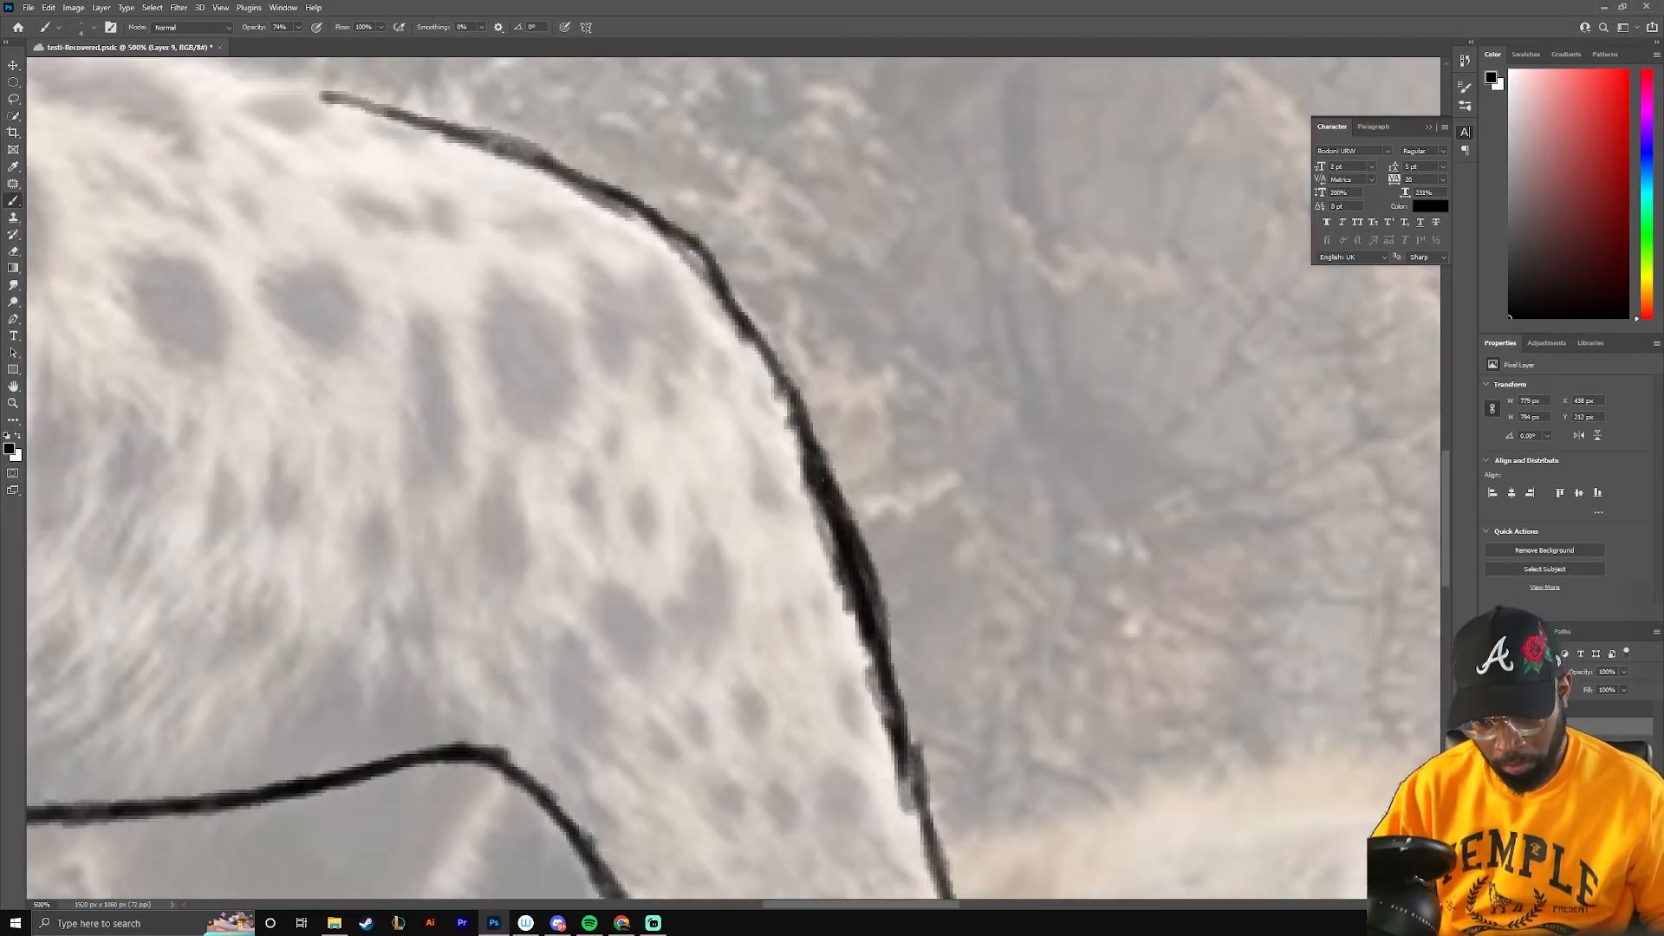
Trace the front edge, paw and back edge of the far hind leg
drag(555, 763, 905, 113)
mouse_move(401, 171)
mouse_down()
mouse_move(569, 411)
mouse_move(717, 674)
mouse_move(896, 462)
mouse_up()
drag(910, 414, 679, 654)
mouse_move(703, 598)
mouse_down()
mouse_move(725, 650)
mouse_move(691, 668)
mouse_up()
key(ctrl+z)
drag(691, 670, 907, 661)
drag(1067, 246, 964, 512)
drag(1010, 444, 905, 656)
drag(936, 277, 758, 632)
mouse_move(839, 263)
mouse_down()
mouse_move(808, 328)
mouse_move(887, 593)
mouse_up()
drag(747, 390, 891, 602)
Trace the hyena's back line between the rump and the base of the neck
mouse_move(694, 217)
mouse_down()
mouse_move(735, 315)
mouse_move(1196, 849)
mouse_up()
drag(607, 130, 1070, 850)
mouse_move(458, 386)
mouse_down()
mouse_move(605, 365)
mouse_move(615, 394)
mouse_up()
mouse_move(615, 404)
mouse_down()
mouse_move(686, 434)
mouse_move(773, 593)
mouse_up()
drag(736, 564, 531, 355)
key(ctrl+z)
drag(416, 200, 669, 497)
drag(598, 450, 706, 538)
drag(996, 563, 507, 360)
drag(930, 490, 1400, 785)
drag(517, 403, 1016, 512)
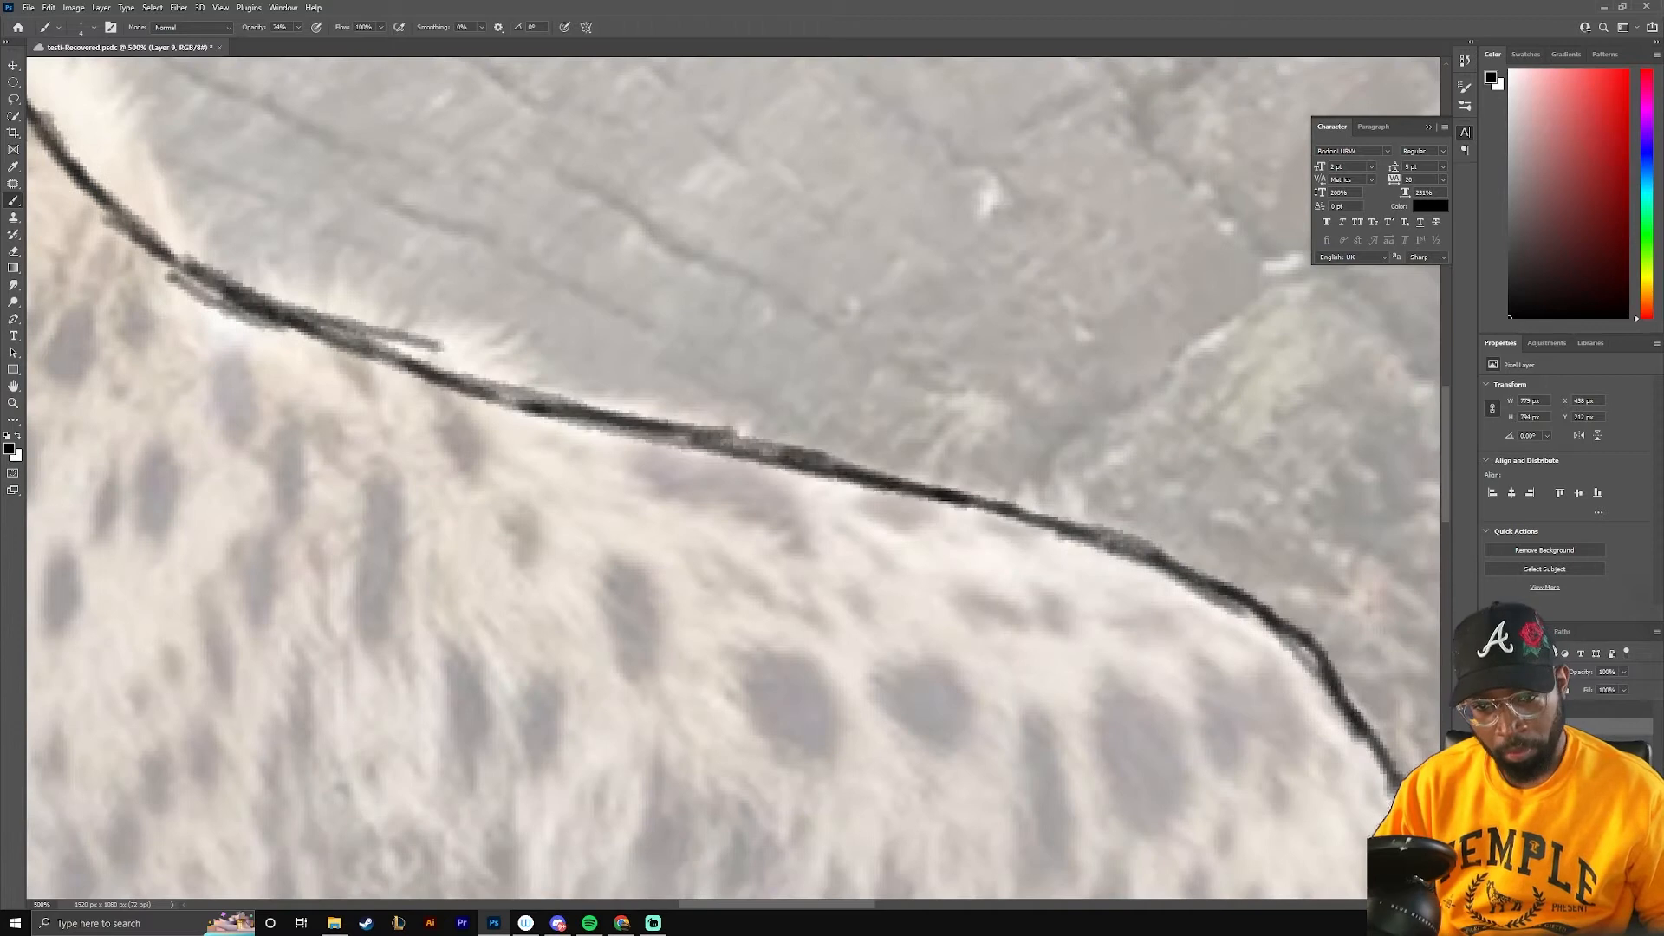
Trace the nape of the neck up to the right ear and erase the overlapping stray line there
drag(407, 303, 1091, 618)
key(e)
drag(585, 238, 472, 250)
key(b)
drag(556, 204, 681, 379)
mouse_move(559, 205)
mouse_down()
mouse_move(468, 245)
mouse_move(431, 351)
mouse_up()
key(ctrl+minus)
key(ctrl+minus)
key(e)
drag(624, 331, 594, 337)
key(b)
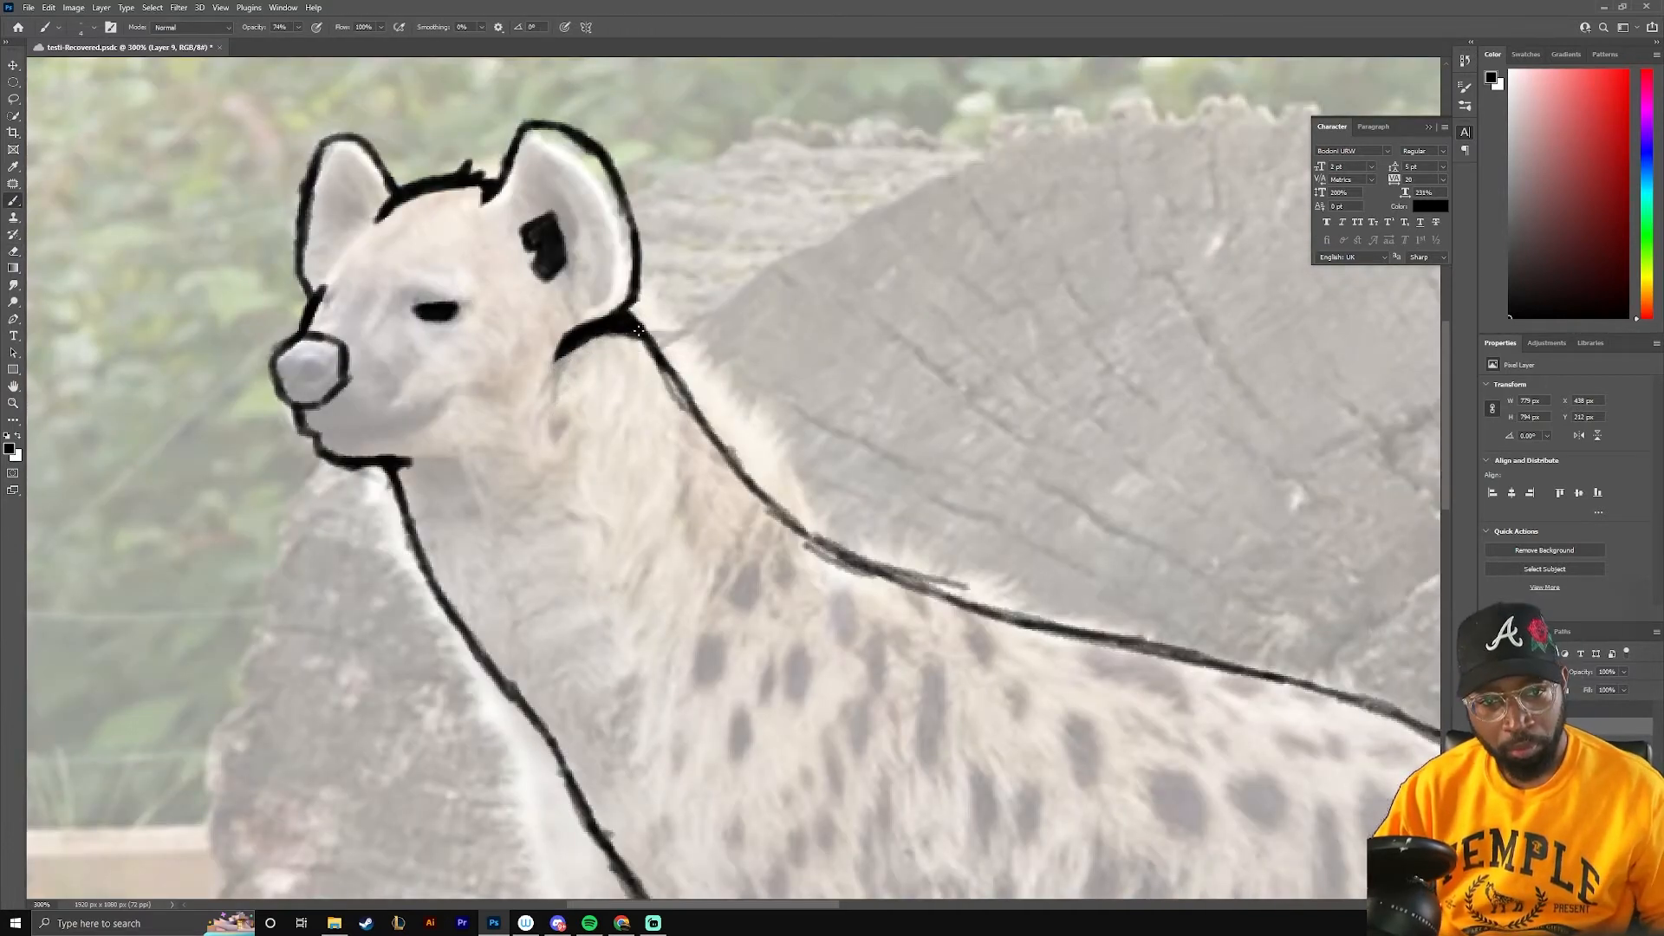
Save the document and erase the inner side of the hyena's nose outline
key(ctrl+s)
key(v)
key(ctrl+plus)
mouse_move(1300, 373)
mouse_down()
mouse_move(706, 325)
mouse_move(188, 866)
mouse_up()
mouse_move(188, 260)
mouse_down()
mouse_move(954, 5)
mouse_move(1073, 21)
mouse_up()
key(e)
drag(651, 474, 670, 385)
Thicken the black outline along the upper outer edge of the hyena's far ear
key(b)
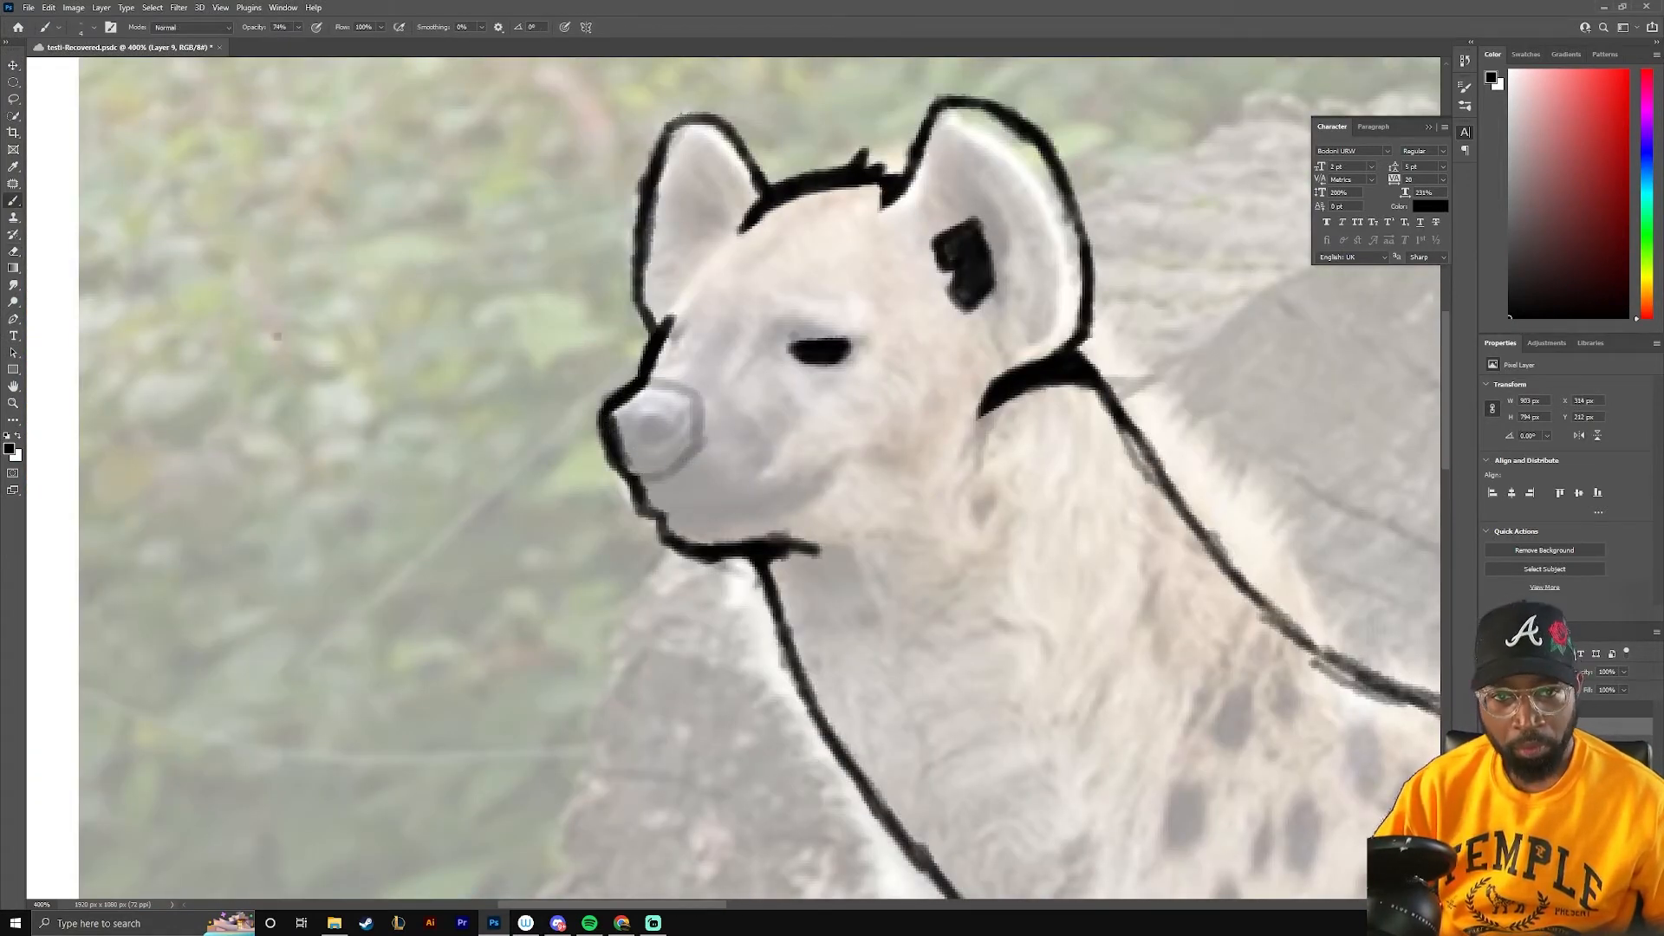
drag(696, 119, 648, 171)
key(ctrl+minus)
key(ctrl+minus)
key(ctrl+plus)
Shade the upper part of the far hind leg solid black, from the belly line towards the hock
drag(647, 278, 390, 61)
mouse_move(1300, 95)
mouse_down()
mouse_move(708, 158)
mouse_move(745, 167)
mouse_up()
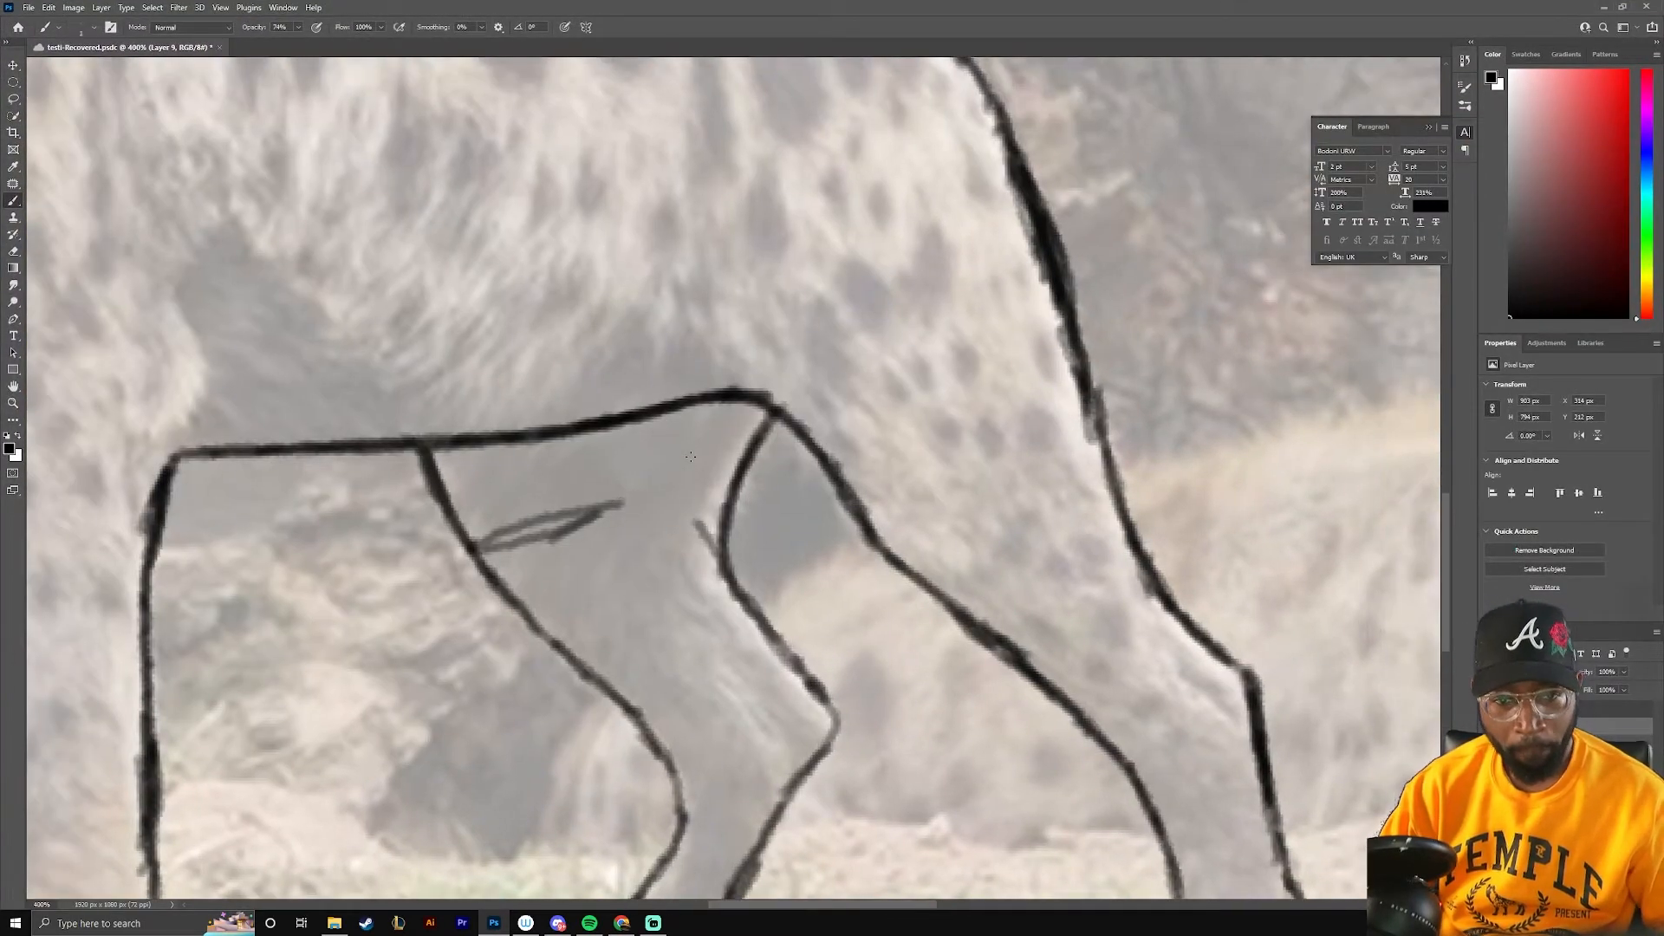
mouse_move(485, 450)
mouse_down()
mouse_move(607, 446)
mouse_move(555, 598)
mouse_up()
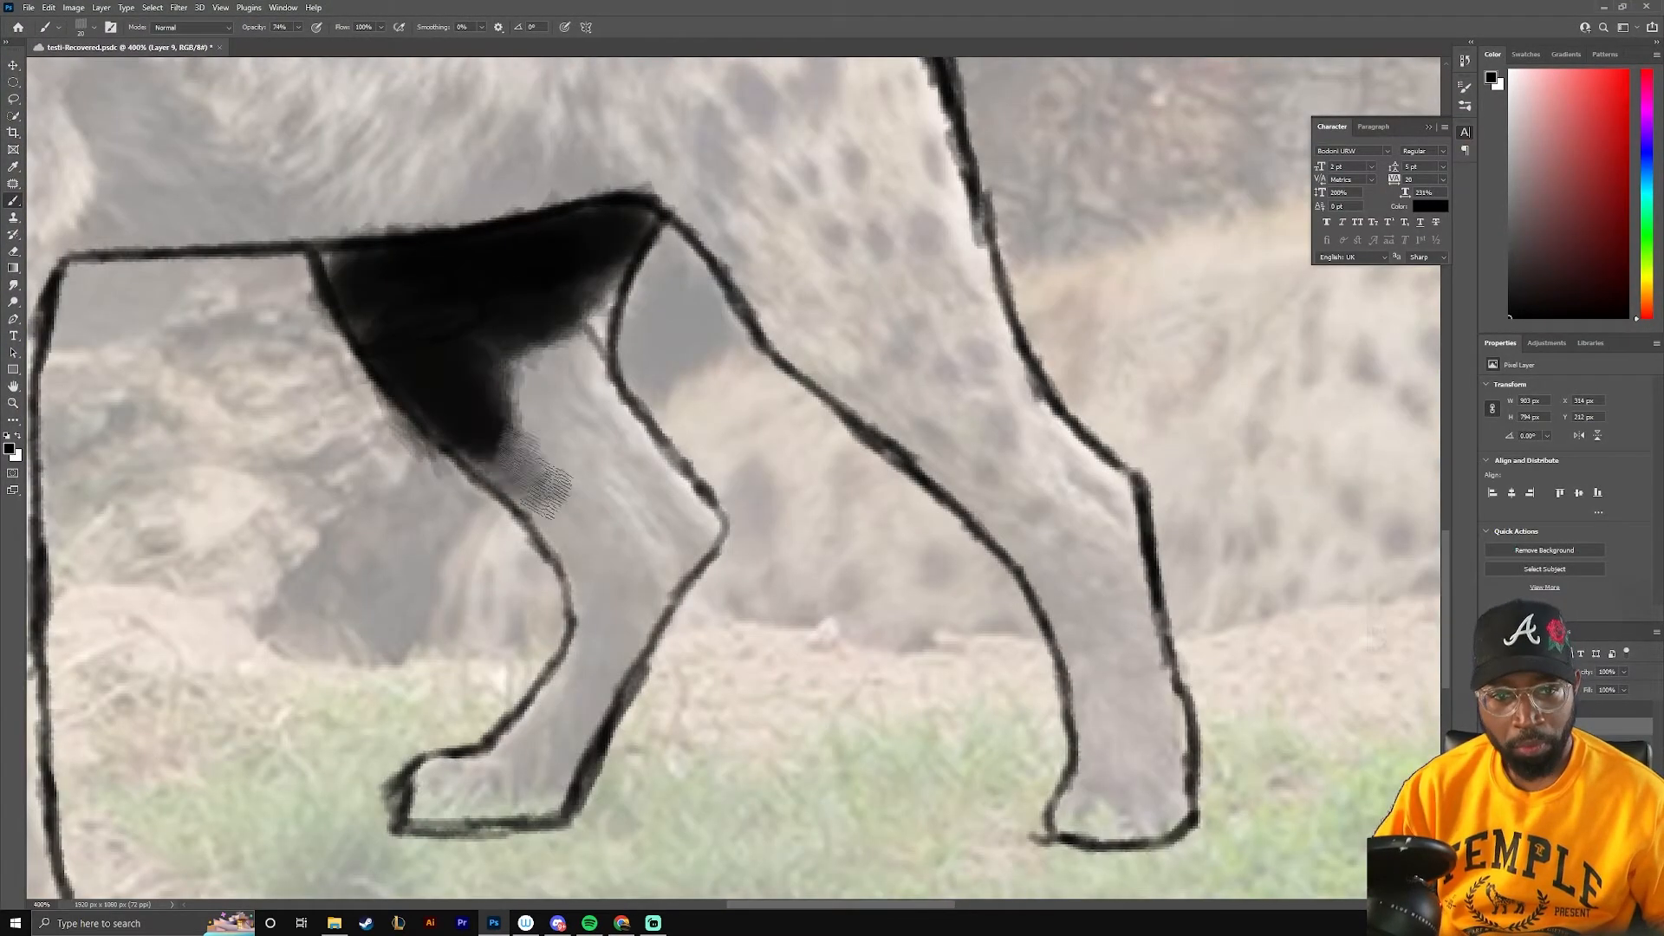
mouse_move(520, 390)
mouse_down()
mouse_move(457, 364)
mouse_move(564, 532)
mouse_move(579, 416)
mouse_move(1305, 408)
mouse_move(1320, 444)
mouse_up()
drag(462, 61, 425, 396)
drag(607, 563, 711, 422)
key(ctrl+z)
key(ctrl+z)
drag(507, 700, 398, 782)
key(ctrl+z)
key(ctrl+z)
Trace the far front leg's paw and the edges of its lower leg with a smaller brush
key(bracketleft)
key(bracketleft)
key(bracketleft)
key(bracketleft)
drag(511, 692, 388, 783)
drag(389, 782, 615, 783)
drag(503, 696, 547, 493)
drag(617, 778, 680, 565)
Continue the far front leg's outline up both edges to where it meets the chest
drag(548, 503, 521, 365)
drag(581, 292, 554, 401)
drag(652, 678, 733, 156)
scroll(633, 650, up, 3)
mouse_move(491, 152)
mouse_down()
mouse_move(517, 404)
mouse_move(693, 550)
mouse_up()
key(ctrl+minus)
drag(567, 151, 628, 459)
mouse_move(598, 312)
mouse_down()
mouse_move(638, 564)
mouse_move(618, 520)
mouse_up()
drag(619, 130, 589, 382)
key(ctrl+minus)
key(ctrl+minus)
key(ctrl+minus)
key(ctrl+minus)
key(ctrl+minus)
Fill the far front leg solid black from the chest down to the lower leg with a larger brush
key(bracketright)
key(bracketright)
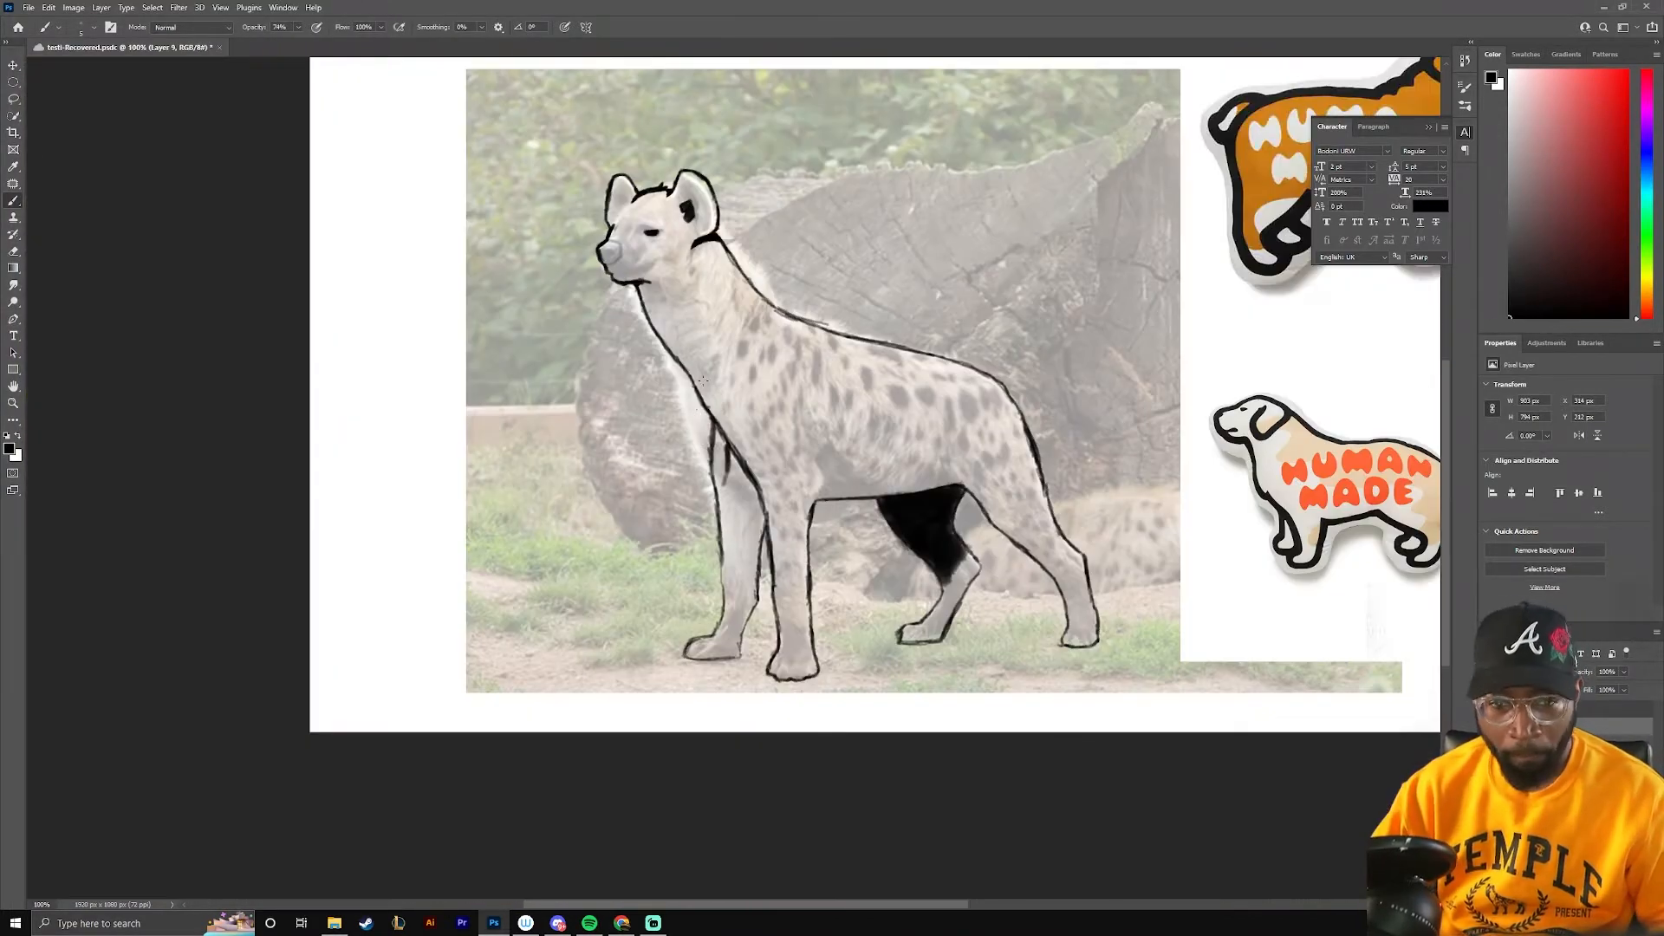
key(ctrl+plus)
key(ctrl+plus)
key(bracketright)
key(bracketright)
key(bracketright)
key(bracketright)
key(bracketright)
drag(581, 165, 680, 364)
mouse_move(641, 312)
mouse_down()
mouse_move(685, 476)
mouse_move(797, 572)
mouse_up()
mouse_move(667, 390)
mouse_down()
mouse_move(711, 607)
mouse_move(780, 606)
mouse_up()
scroll(763, 564, down, 4)
drag(780, 321, 720, 468)
mouse_move(693, 260)
mouse_down()
mouse_move(745, 468)
mouse_move(730, 477)
mouse_up()
drag(780, 260, 745, 476)
drag(736, 338, 680, 564)
drag(689, 546, 659, 689)
Fill the tip of the hyena's nose solid black
drag(477, 78, 754, 893)
drag(771, 234, 1022, 641)
drag(490, 368, 492, 511)
drag(465, 446, 465, 431)
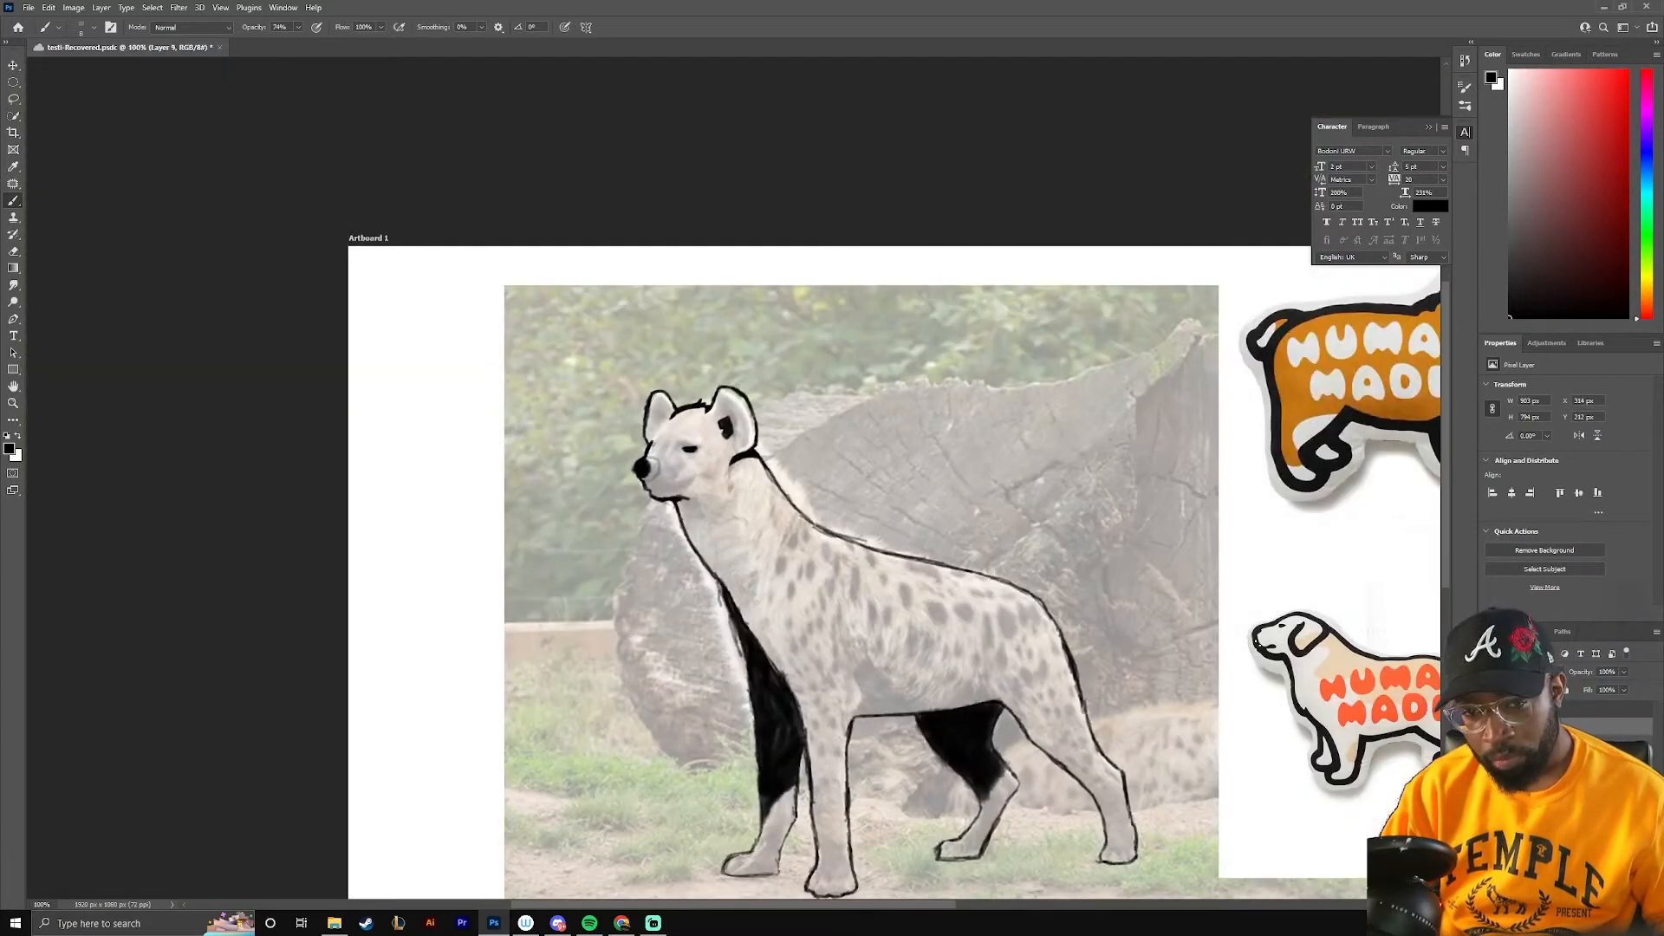
Erase the hair spikes on the crown line between the ears to smooth it
drag(866, 520, 655, 557)
scroll(630, 468, up, 3)
key(e)
drag(936, 249, 826, 285)
key(b)
Clean up the inner edge of the black nose and thicken the line from the nose to the mouth
drag(1130, 547, 872, 365)
right_click(884, 357)
click(455, 312)
key(e)
drag(446, 293, 460, 325)
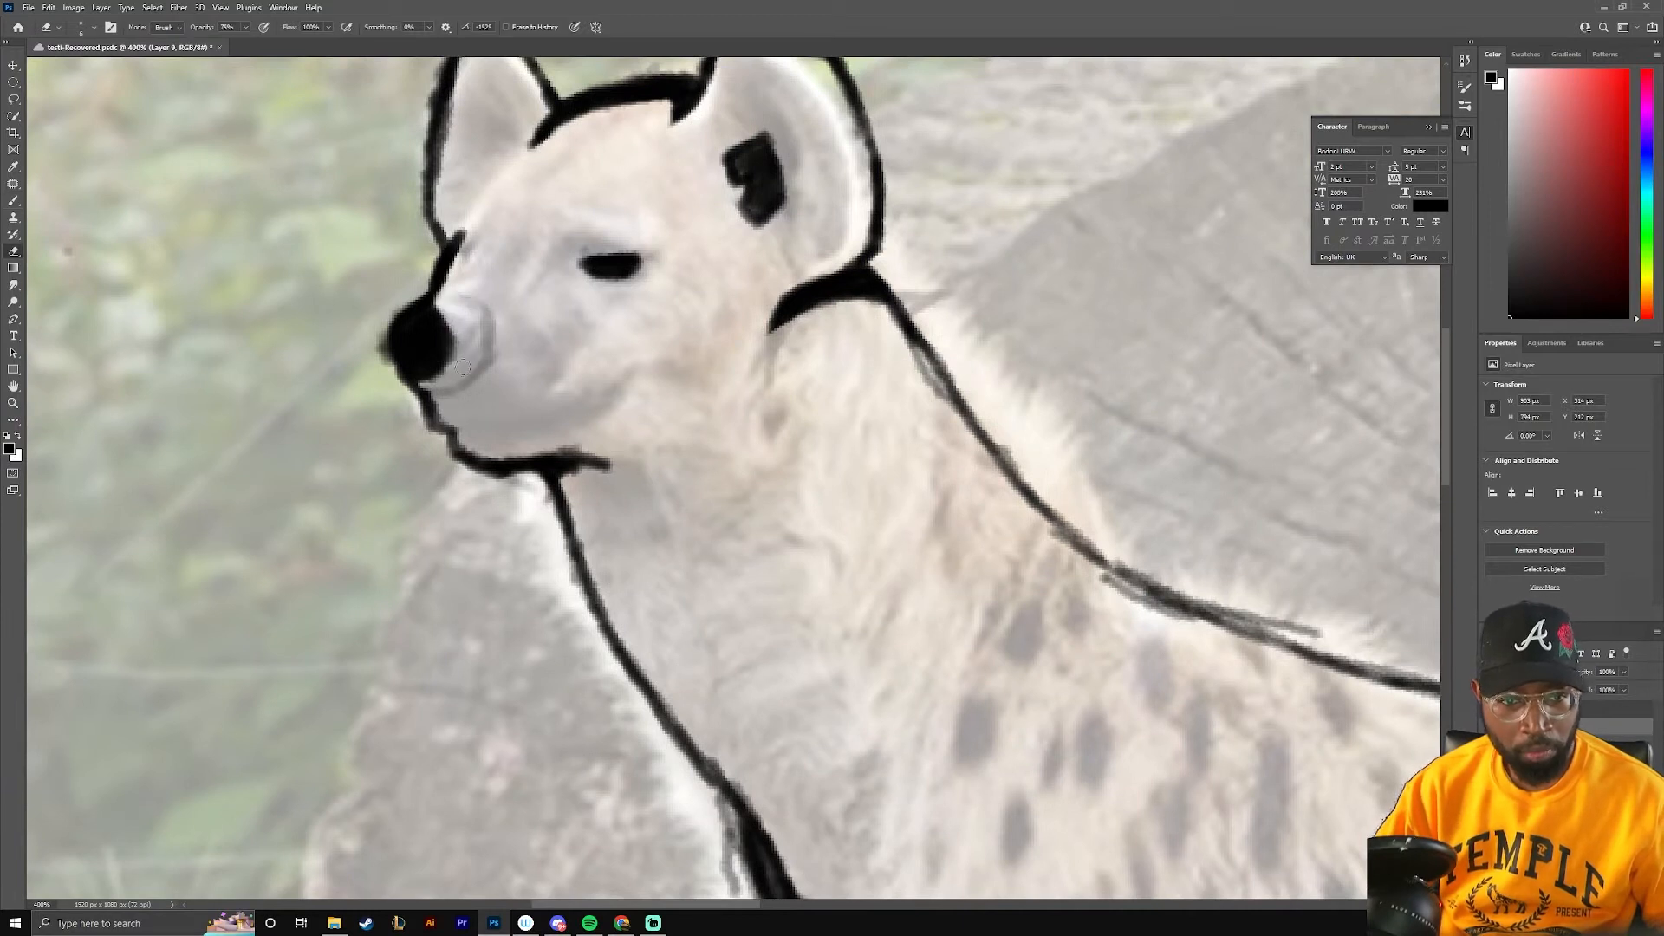
key(b)
drag(411, 375, 442, 431)
key(ctrl+minus)
key(ctrl+minus)
key(ctrl+minus)
key(ctrl+plus)
key(ctrl+plus)
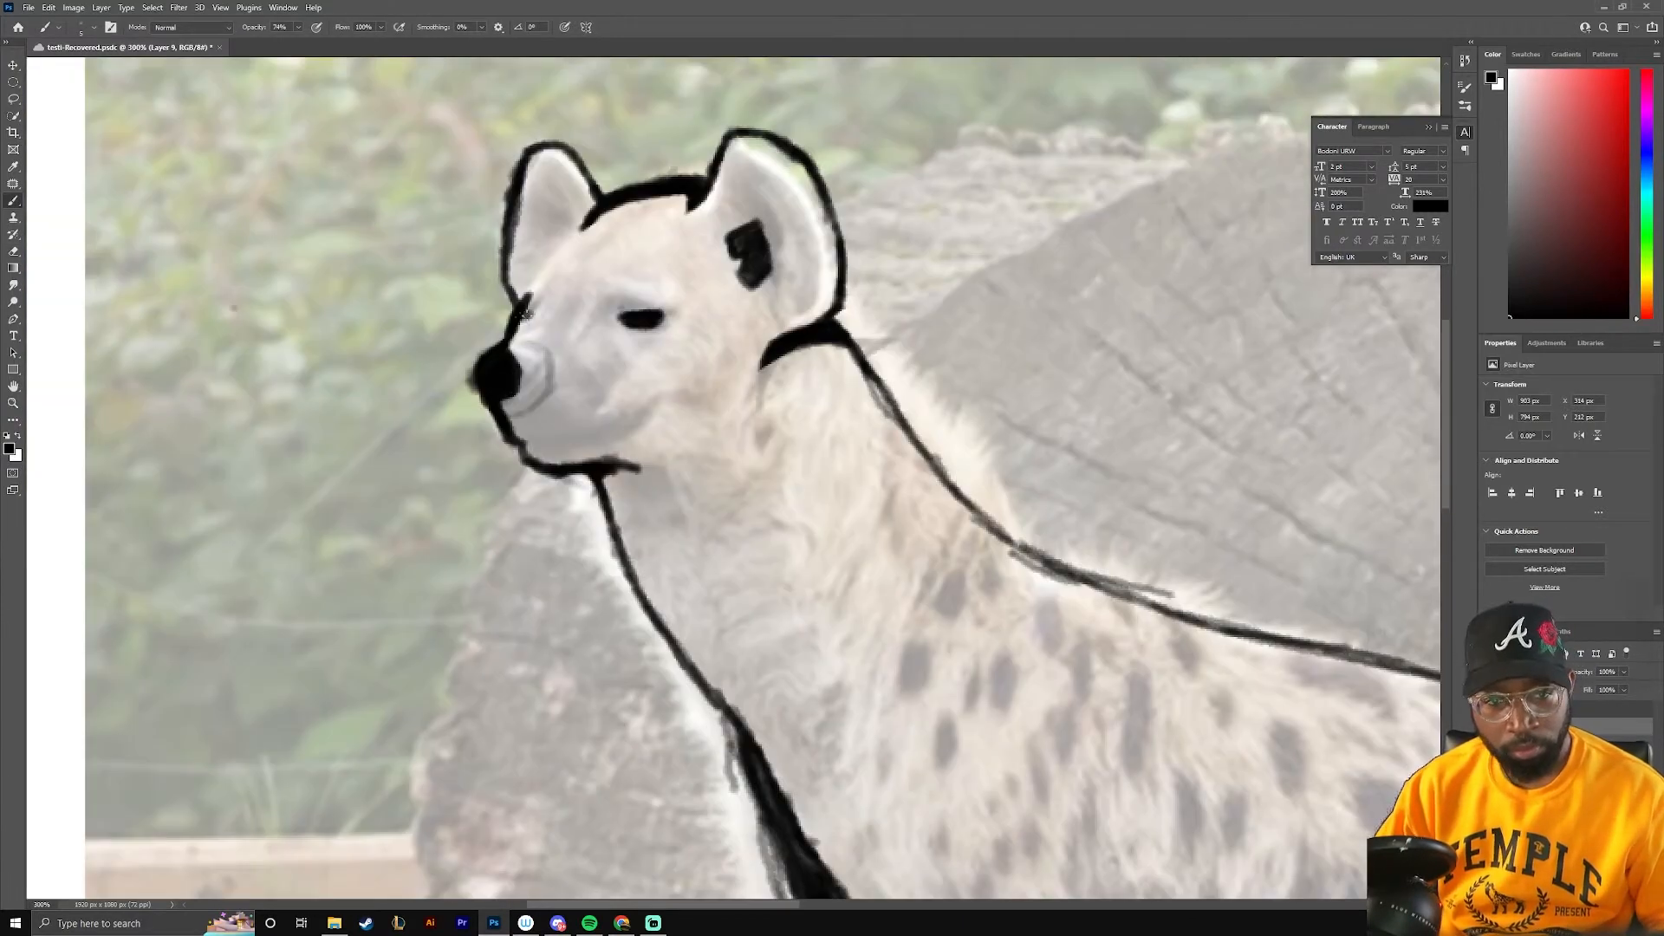
Sketch the tail's outline from the rump down to a pointed tip behind the hind leg
drag(1300, 260, 717, 356)
drag(416, 806, 1031, 249)
drag(593, 397, 735, 478)
mouse_move(661, 414)
mouse_down()
mouse_move(783, 631)
mouse_move(736, 397)
mouse_up()
drag(741, 395, 787, 545)
drag(686, 459, 780, 537)
drag(551, 164, 716, 508)
drag(622, 258, 685, 476)
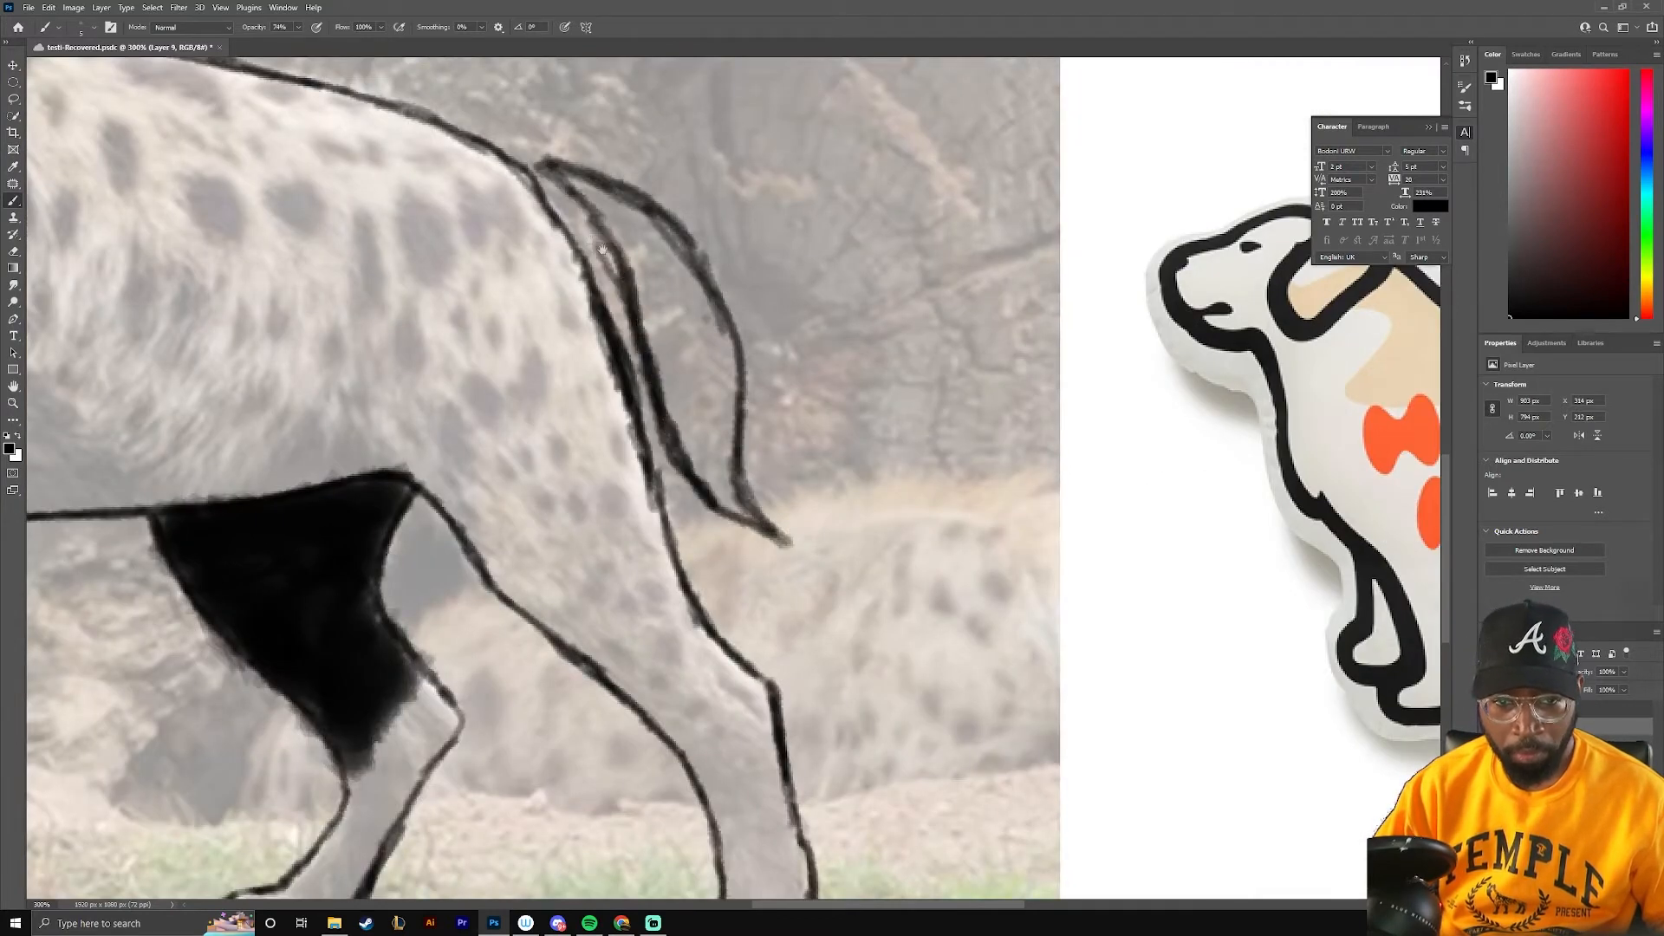
Thicken the inner and outer edges of the tail with heavy black strokes and add a hair point on its outer edge
drag(676, 347, 738, 425)
drag(643, 267, 702, 394)
drag(613, 242, 750, 322)
drag(697, 276, 799, 416)
mouse_move(755, 325)
mouse_down()
mouse_move(812, 401)
mouse_move(796, 507)
mouse_up()
drag(822, 390, 801, 447)
click(841, 381)
mouse_move(823, 373)
mouse_down()
mouse_move(818, 486)
mouse_move(858, 620)
mouse_up()
drag(721, 546, 865, 617)
mouse_move(564, 229)
mouse_down()
mouse_move(617, 253)
mouse_move(678, 349)
mouse_up()
mouse_move(598, 251)
mouse_down()
mouse_move(641, 310)
mouse_move(718, 536)
mouse_up()
drag(689, 426, 733, 541)
Build up the tail's lower tip and outer hair point, and trim the inner side of the outer edge with the Eraser
key(ctrl+plus)
key(ctrl+plus)
drag(847, 563, 909, 683)
drag(877, 591, 950, 706)
drag(797, 676, 972, 746)
drag(792, 349, 831, 478)
mouse_move(929, 498)
mouse_down()
mouse_move(886, 487)
mouse_move(958, 501)
mouse_up()
key(e)
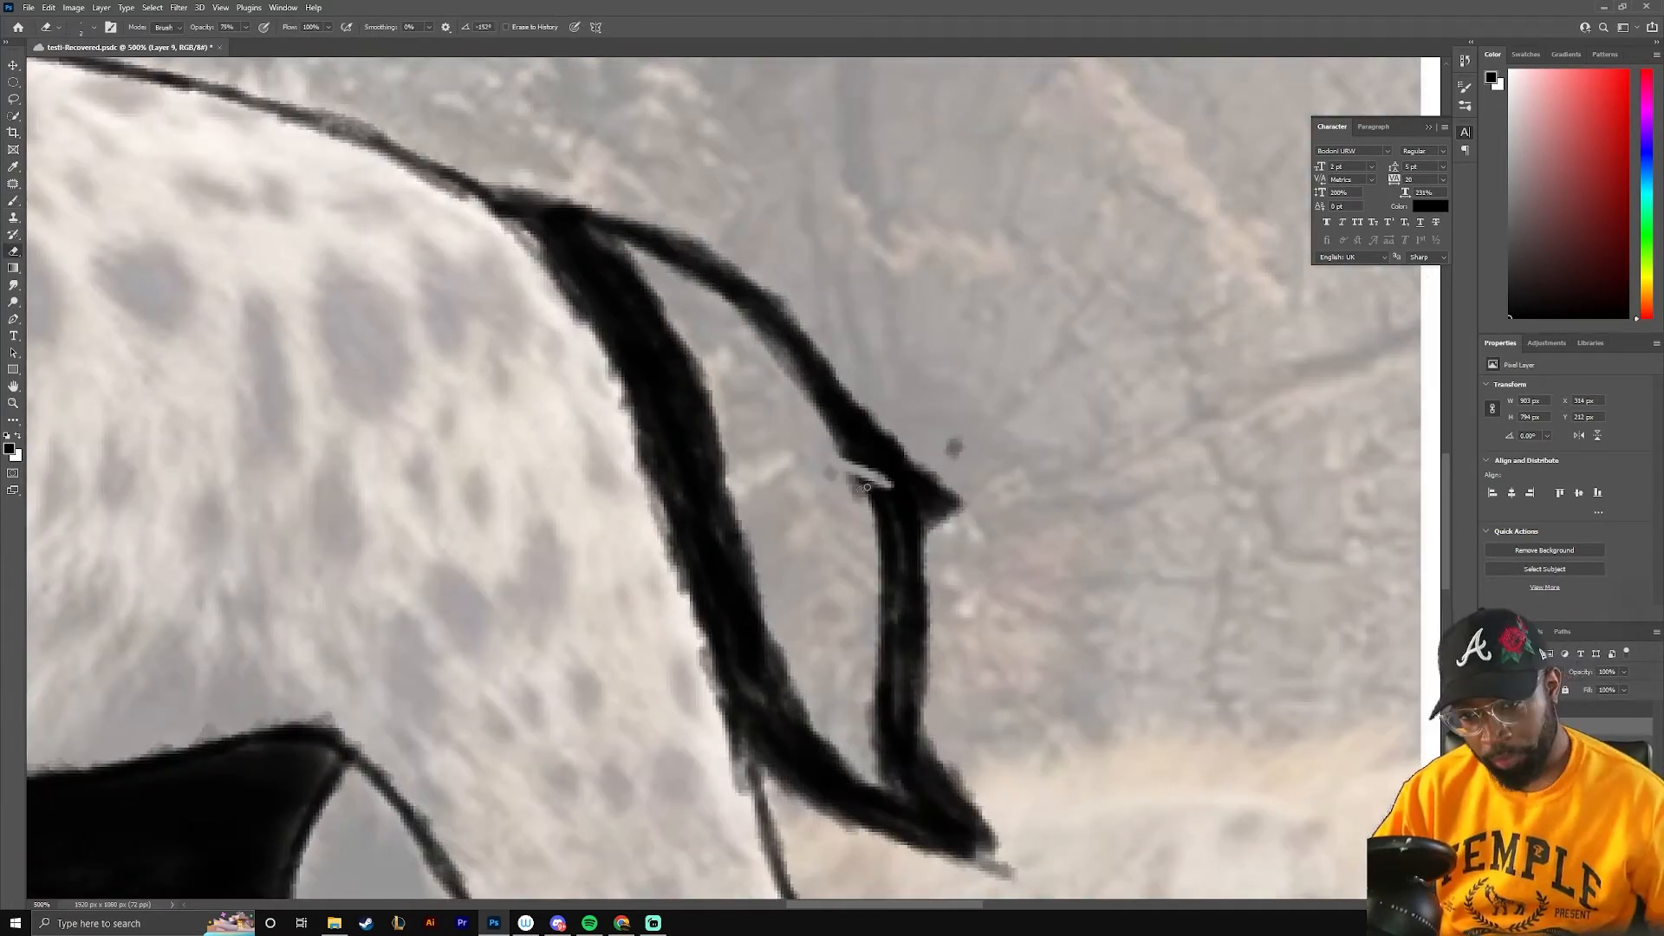
drag(898, 497, 870, 496)
key(ctrl+minus)
key(ctrl+minus)
key(ctrl+minus)
key(ctrl+minus)
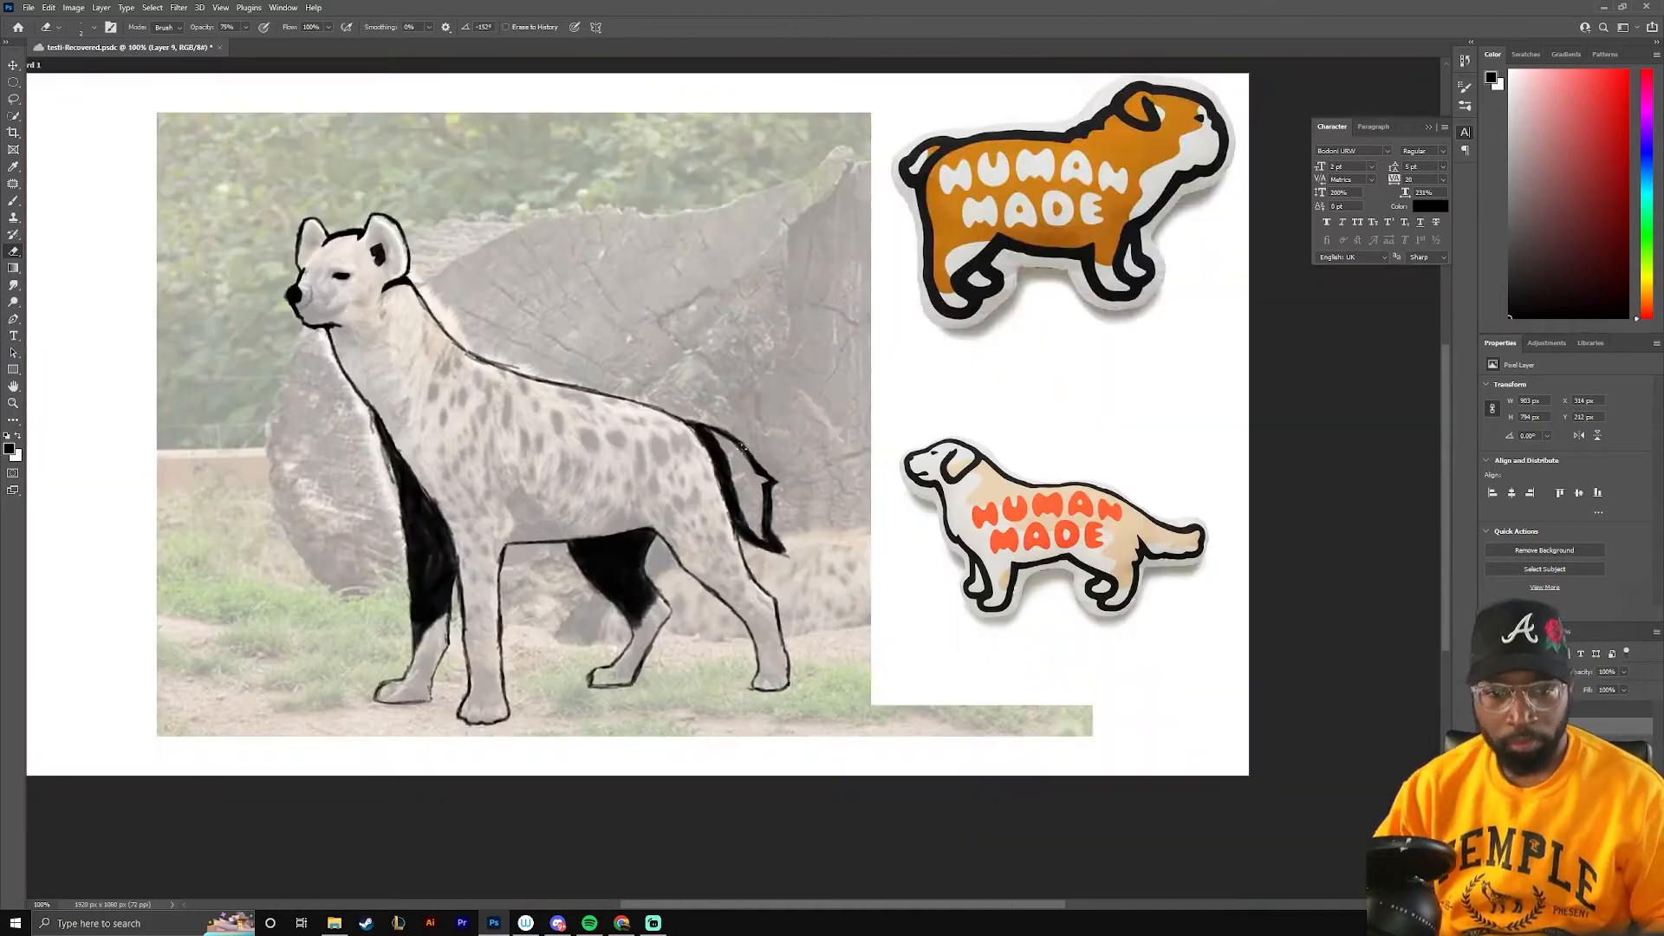
Undo the last erasure and erase the tail with a larger eraser
key(ctrl+plus)
drag(429, 295, 780, 345)
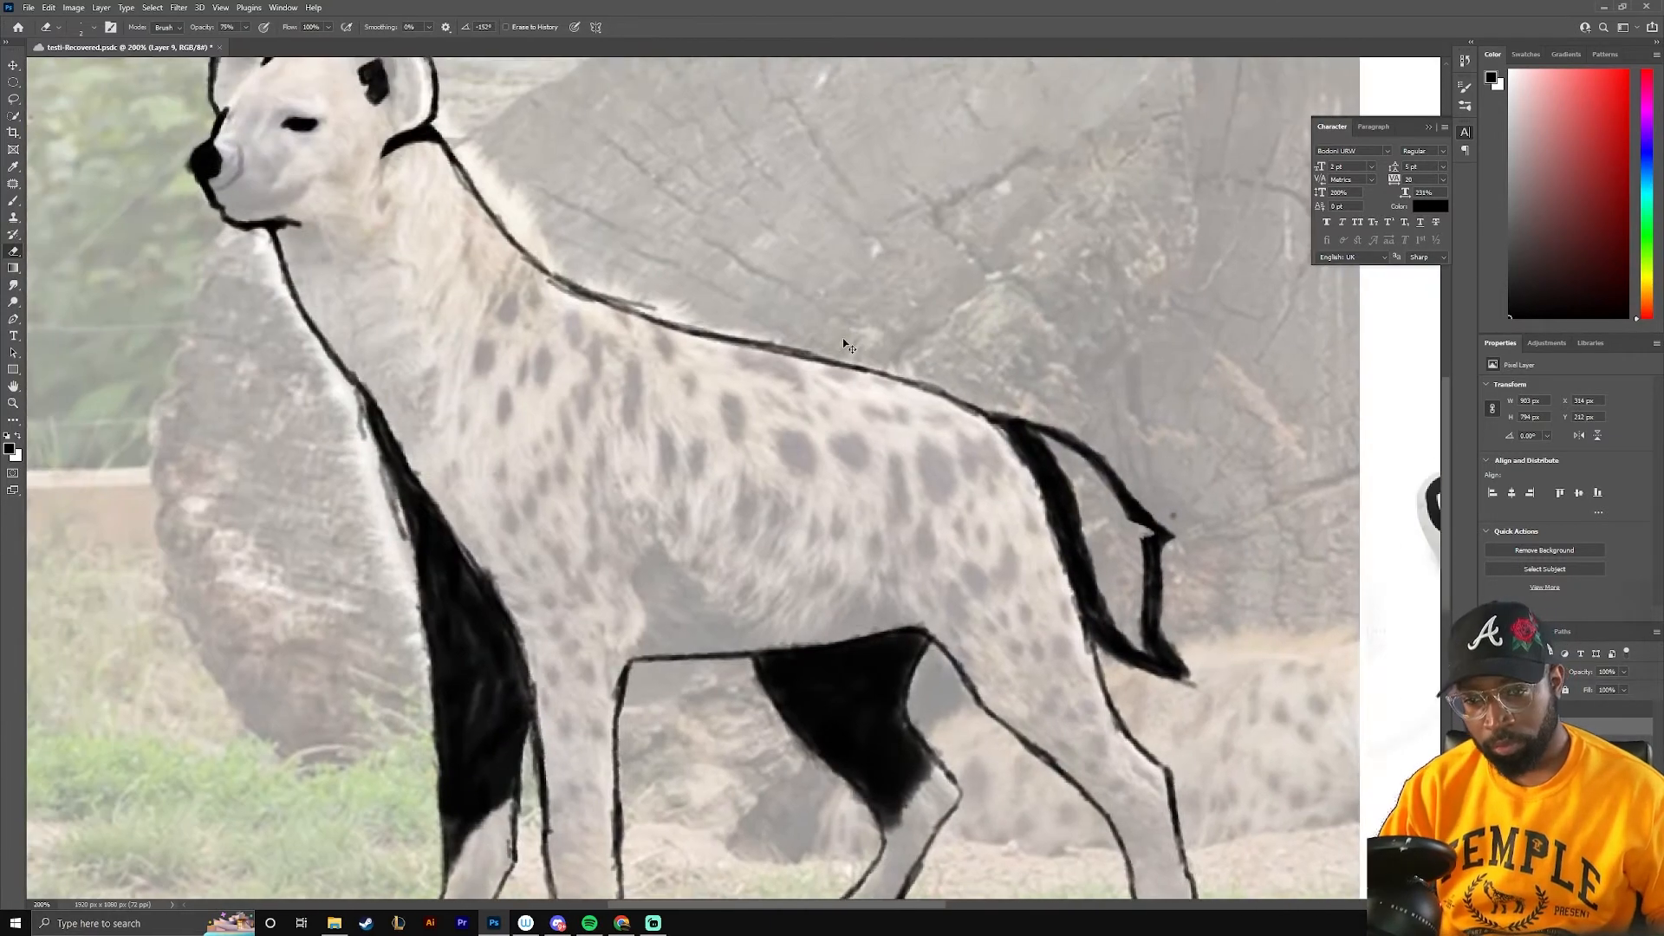
key(ctrl+z)
key(bracketright)
key(bracketright)
key(bracketright)
key(bracketright)
key(bracketright)
key(bracketright)
key(bracketright)
key(bracketright)
key(bracketright)
mouse_move(1166, 520)
mouse_down()
mouse_move(1174, 676)
mouse_move(1041, 440)
mouse_move(1105, 620)
mouse_move(1161, 565)
mouse_move(1040, 438)
mouse_move(1118, 654)
mouse_up()
Redraw the tail as a slimmer shape from the rump, tracing its inner and outer edges to the tip
key(b)
mouse_move(963, 404)
mouse_down()
mouse_move(1024, 413)
mouse_move(1120, 639)
mouse_move(1072, 532)
mouse_up()
drag(1071, 532, 1149, 695)
mouse_move(960, 403)
mouse_down()
mouse_move(1147, 696)
mouse_move(1093, 592)
mouse_up()
drag(1058, 419, 1147, 590)
mouse_move(1083, 425)
mouse_down()
mouse_move(1177, 510)
mouse_move(1110, 446)
mouse_up()
Thicken the line along the neck and shoulders and add small fur tufts to it
mouse_move(461, 160)
mouse_down()
mouse_move(783, 436)
mouse_move(895, 485)
mouse_up()
mouse_move(1214, 312)
mouse_down()
mouse_move(757, 485)
mouse_move(1386, 234)
mouse_up()
mouse_move(763, 422)
mouse_down()
mouse_move(1004, 497)
mouse_move(735, 419)
mouse_up()
drag(876, 520, 670, 381)
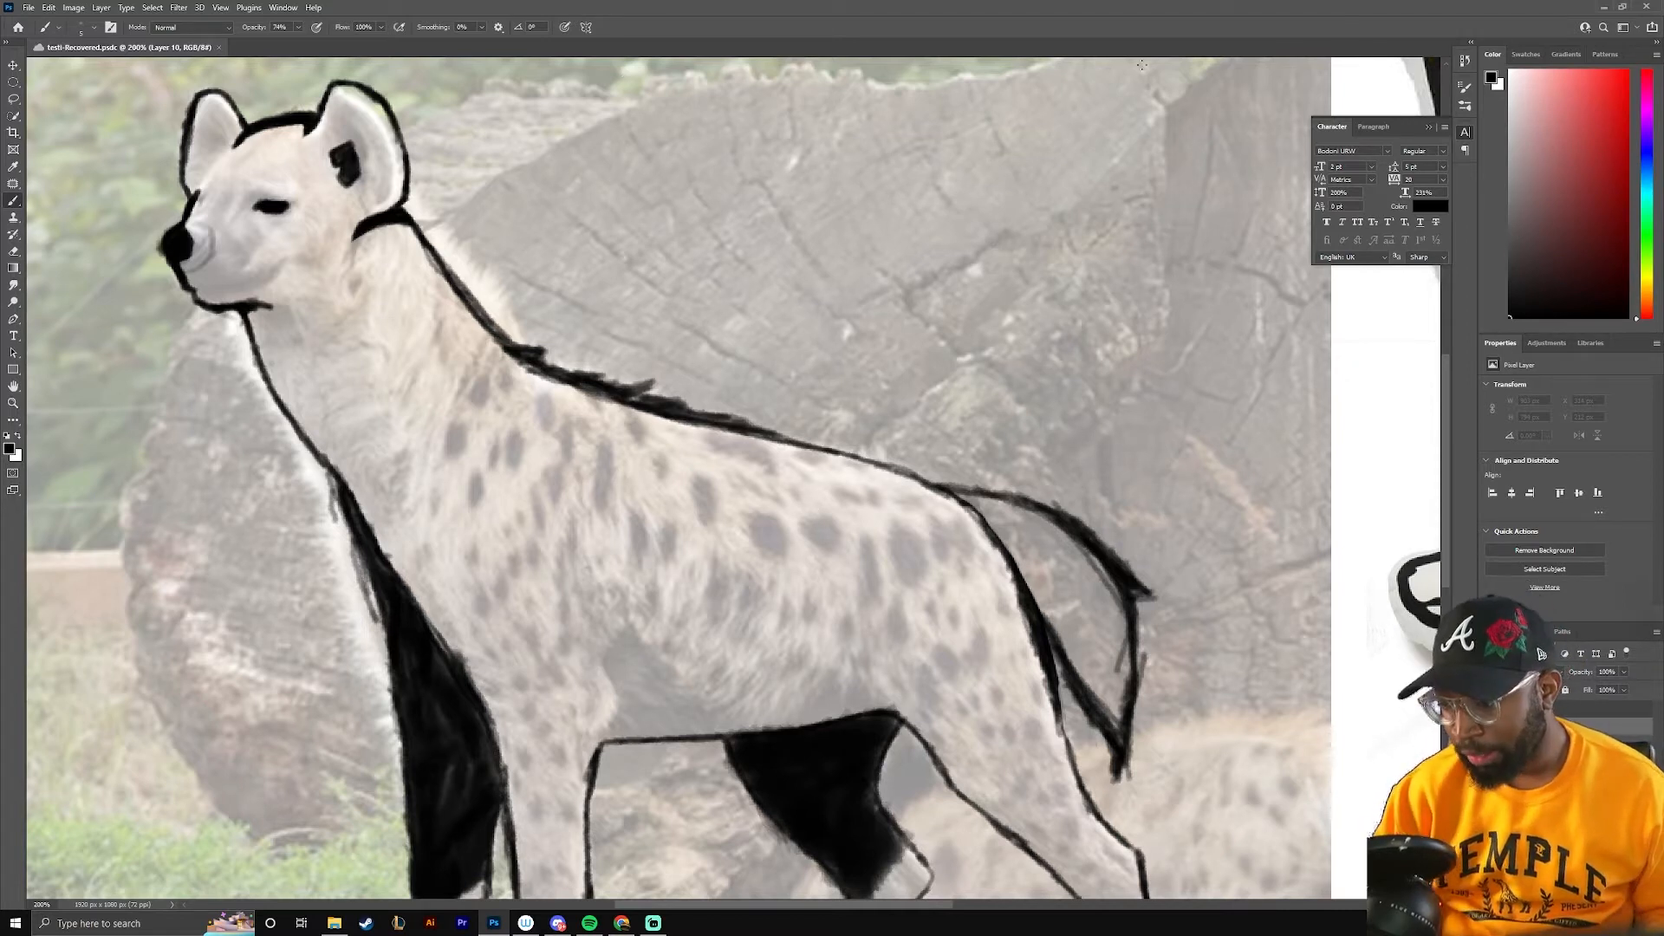
Choose a brush tip for the Eraser tool
key(e)
click(94, 27)
click(91, 371)
click(91, 31)
Set the brush's foreground colour to a medium tan
key(x)
key(b)
click(9, 449)
mouse_move(1300, 494)
mouse_down()
mouse_move(365, 511)
mouse_move(1291, 498)
mouse_up()
alt+click(901, 752)
click(9, 449)
click(1203, 530)
click(1427, 465)
Draw tan boundary lines from the face down the neck and along the lower body, and down the near front leg
drag(779, 303, 1065, 389)
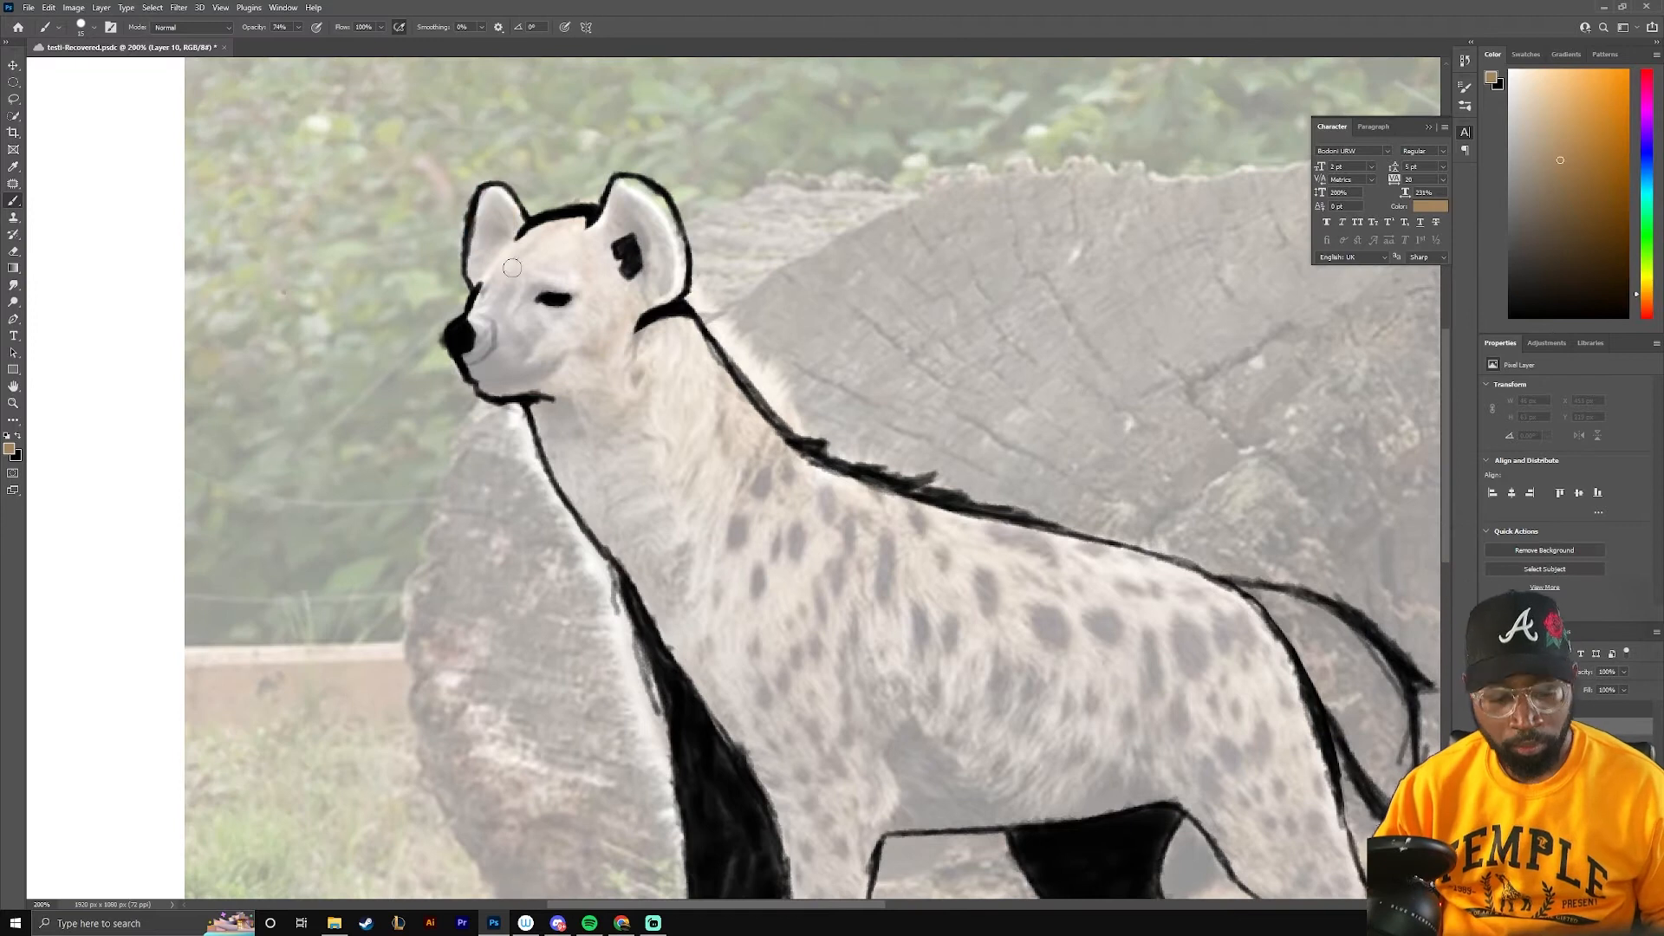
drag(852, 709, 1136, 801)
mouse_move(1136, 789)
mouse_down()
mouse_move(482, 455)
mouse_move(880, 455)
mouse_up()
mouse_move(606, 582)
mouse_down()
mouse_move(569, 695)
mouse_move(613, 749)
mouse_up()
drag(397, 97, 476, 332)
mouse_move(309, 159)
mouse_down()
mouse_move(469, 94)
mouse_move(358, 152)
mouse_move(404, 241)
mouse_move(387, 272)
mouse_move(537, 329)
mouse_move(613, 442)
mouse_move(836, 457)
mouse_up()
key(ctrl+z)
key(bracketright)
key(bracketright)
key(bracketright)
key(bracketright)
key(bracketright)
key(bracketright)
key(bracketright)
key(bracketright)
mouse_move(546, 253)
mouse_down()
mouse_move(1209, 700)
mouse_move(695, 539)
mouse_move(1196, 854)
mouse_move(834, 537)
mouse_up()
drag(607, 359, 867, 710)
key(ctrl+z)
key(ctrl+z)
key(ctrl+minus)
key(ctrl+z)
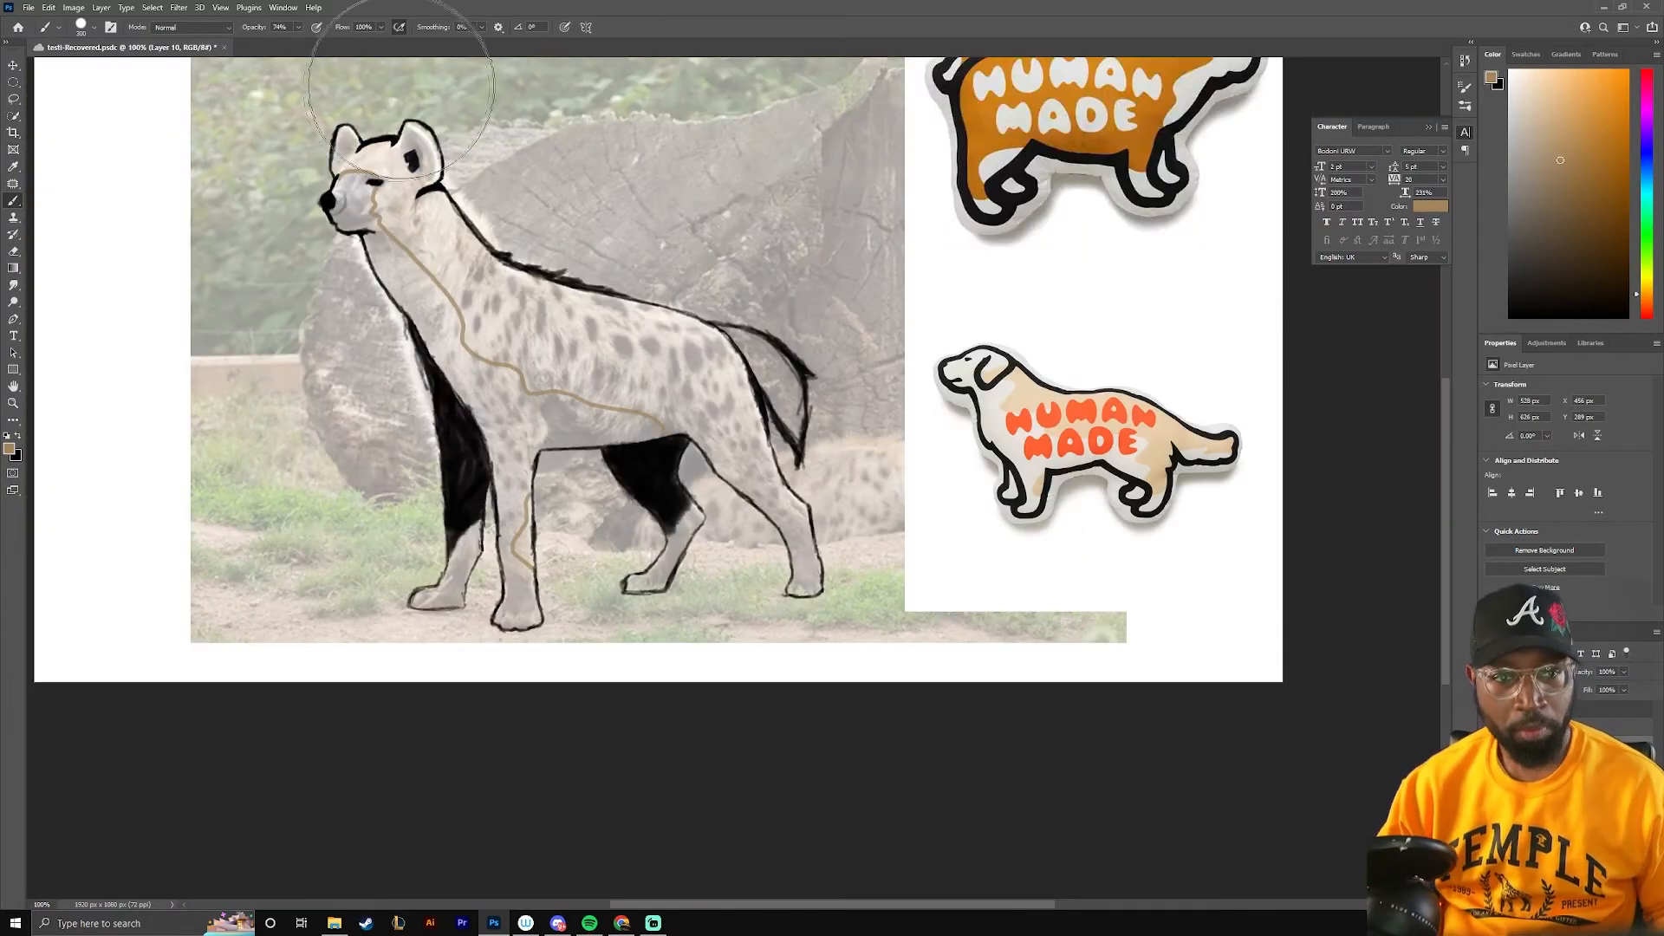
Paint the hyena's head, neck, back, tail and lower legs tan, working down to smaller brush sizes for the paws
drag(401, 87, 292, 158)
key(bracketleft)
key(bracketleft)
key(bracketleft)
key(bracketleft)
mouse_move(308, 221)
mouse_down()
mouse_move(546, 432)
mouse_move(394, 264)
mouse_move(239, 217)
mouse_up()
drag(567, 624, 551, 640)
drag(338, 627, 321, 665)
key(bracketleft)
key(bracketleft)
key(bracketleft)
key(bracketleft)
key(bracketleft)
key(bracketleft)
key(bracketleft)
key(bracketleft)
drag(431, 581, 436, 631)
drag(352, 544, 543, 382)
Erase the tan overspill outside the outlines of the legs, belly, rump and tail
key(ctrl+plus)
key(ctrl+plus)
key(e)
mouse_move(386, 329)
mouse_down()
mouse_move(361, 624)
mouse_move(511, 620)
mouse_up()
drag(511, 620, 602, 321)
drag(671, 277, 663, 407)
drag(768, 260, 779, 455)
drag(1066, 308, 966, 542)
drag(1137, 373, 858, 425)
mouse_move(941, 282)
mouse_down()
mouse_move(892, 580)
mouse_move(723, 633)
mouse_up()
drag(1027, 498, 962, 576)
mouse_move(1074, 364)
mouse_down()
mouse_move(836, 494)
mouse_move(940, 680)
mouse_up()
mouse_move(953, 564)
mouse_down()
mouse_move(1075, 759)
mouse_move(1126, 719)
mouse_up()
mouse_move(1127, 156)
mouse_down()
mouse_move(1116, 513)
mouse_move(1053, 143)
mouse_up()
mouse_move(1040, 433)
mouse_down()
mouse_move(1052, 548)
mouse_move(934, 277)
mouse_up()
drag(1066, 204, 1064, 265)
drag(867, 200, 1026, 783)
drag(1044, 594, 323, 279)
Erase the tan overspill around the ears, head, neck and back with a smaller eraser
key(ctrl+minus)
key(ctrl+minus)
key(bracketleft)
drag(416, 330, 445, 288)
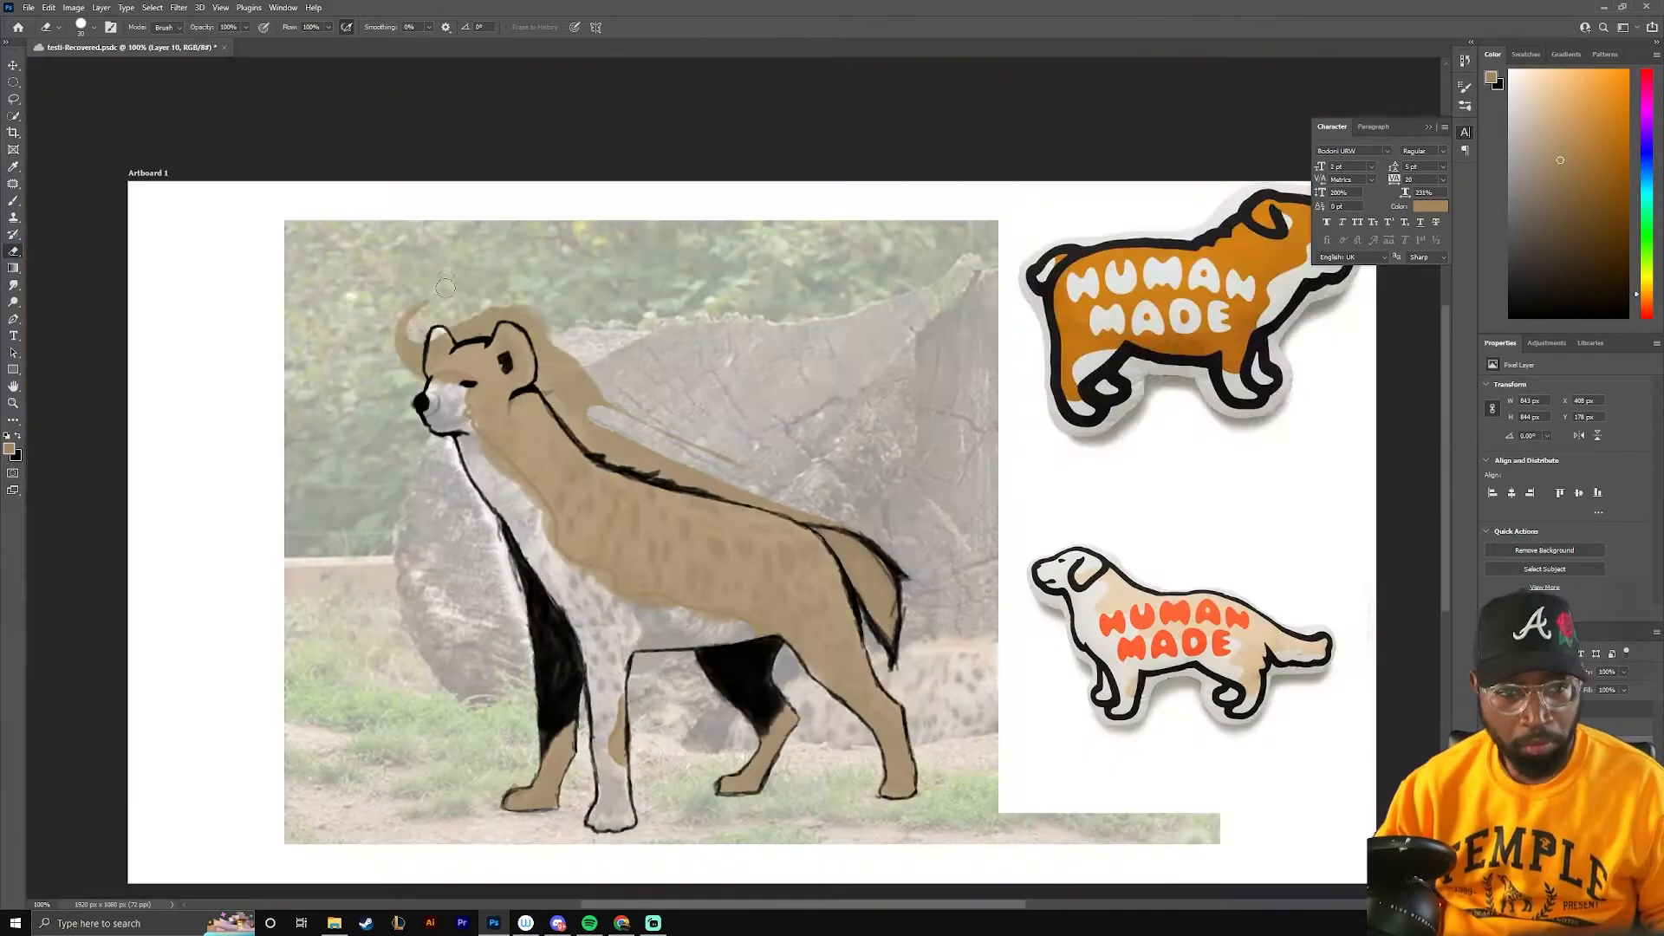
key(ctrl+plus)
key(ctrl+plus)
mouse_move(1110, 643)
mouse_down()
mouse_move(308, 328)
mouse_move(572, 484)
mouse_up()
drag(372, 364, 677, 476)
drag(433, 151, 546, 414)
drag(642, 260, 620, 507)
drag(559, 237, 819, 450)
drag(554, 347, 903, 309)
drag(648, 493, 806, 693)
drag(824, 754, 639, 422)
mouse_move(639, 437)
mouse_down()
mouse_move(845, 589)
mouse_move(1174, 650)
mouse_up()
drag(1205, 707, 1250, 736)
key(ctrl+0)
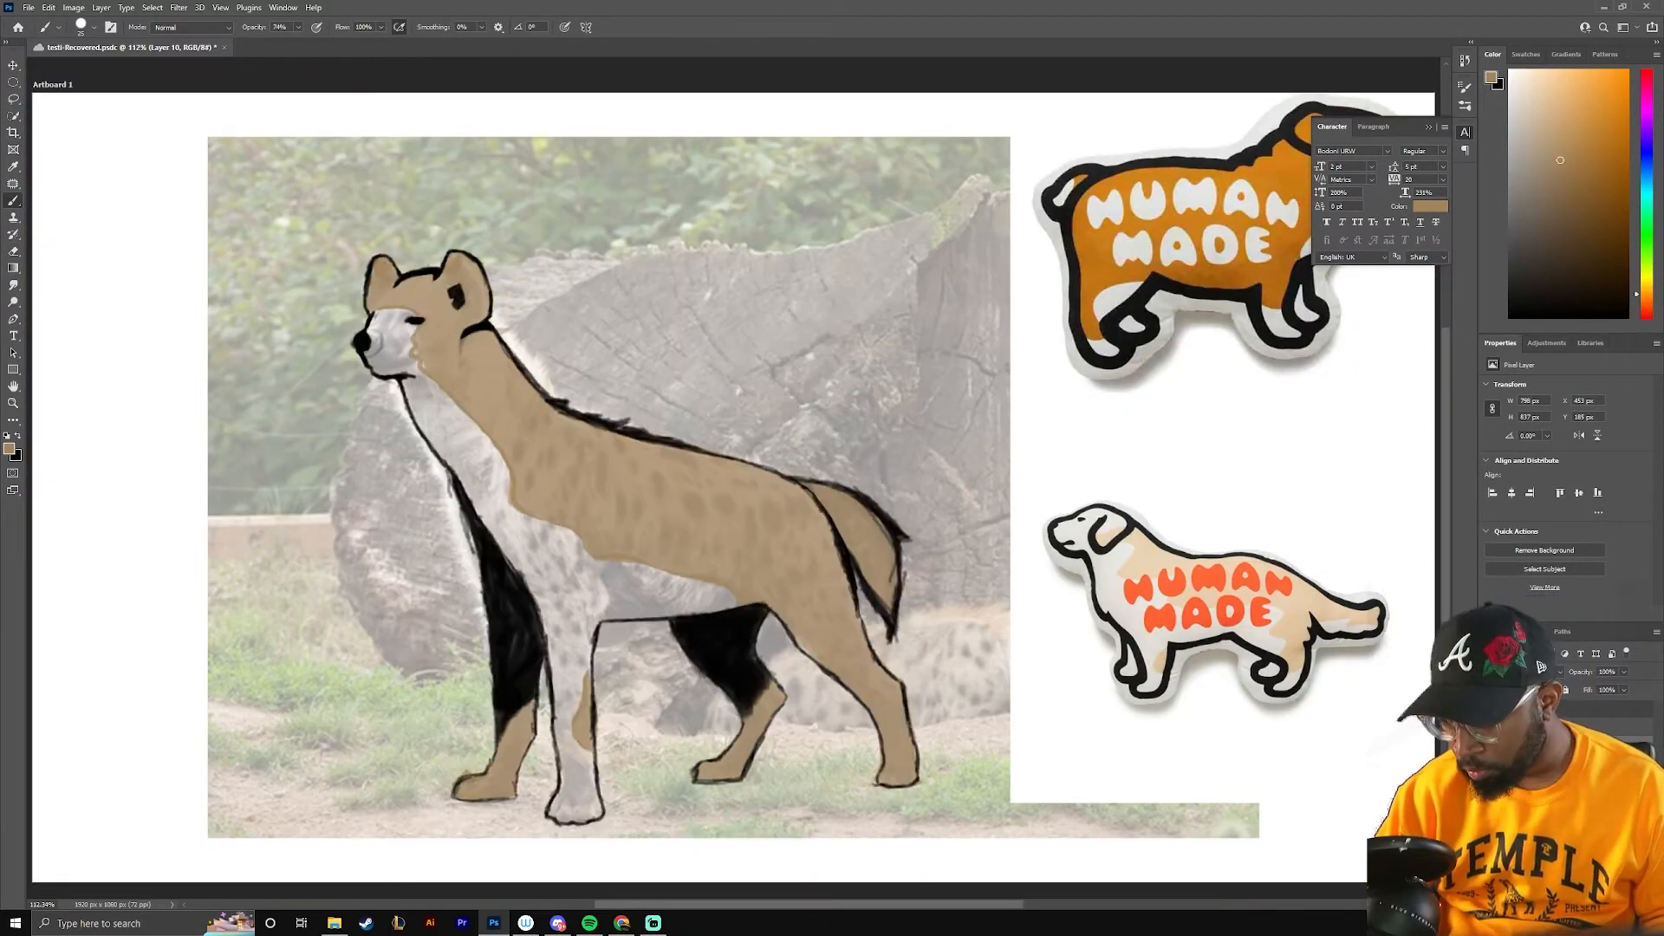
On a new layer, set up a small black brush at 100% opacity and undo the test strokes
key(ctrl+plus)
key(ctrl+plus)
click(94, 26)
double_click(97, 396)
key(x)
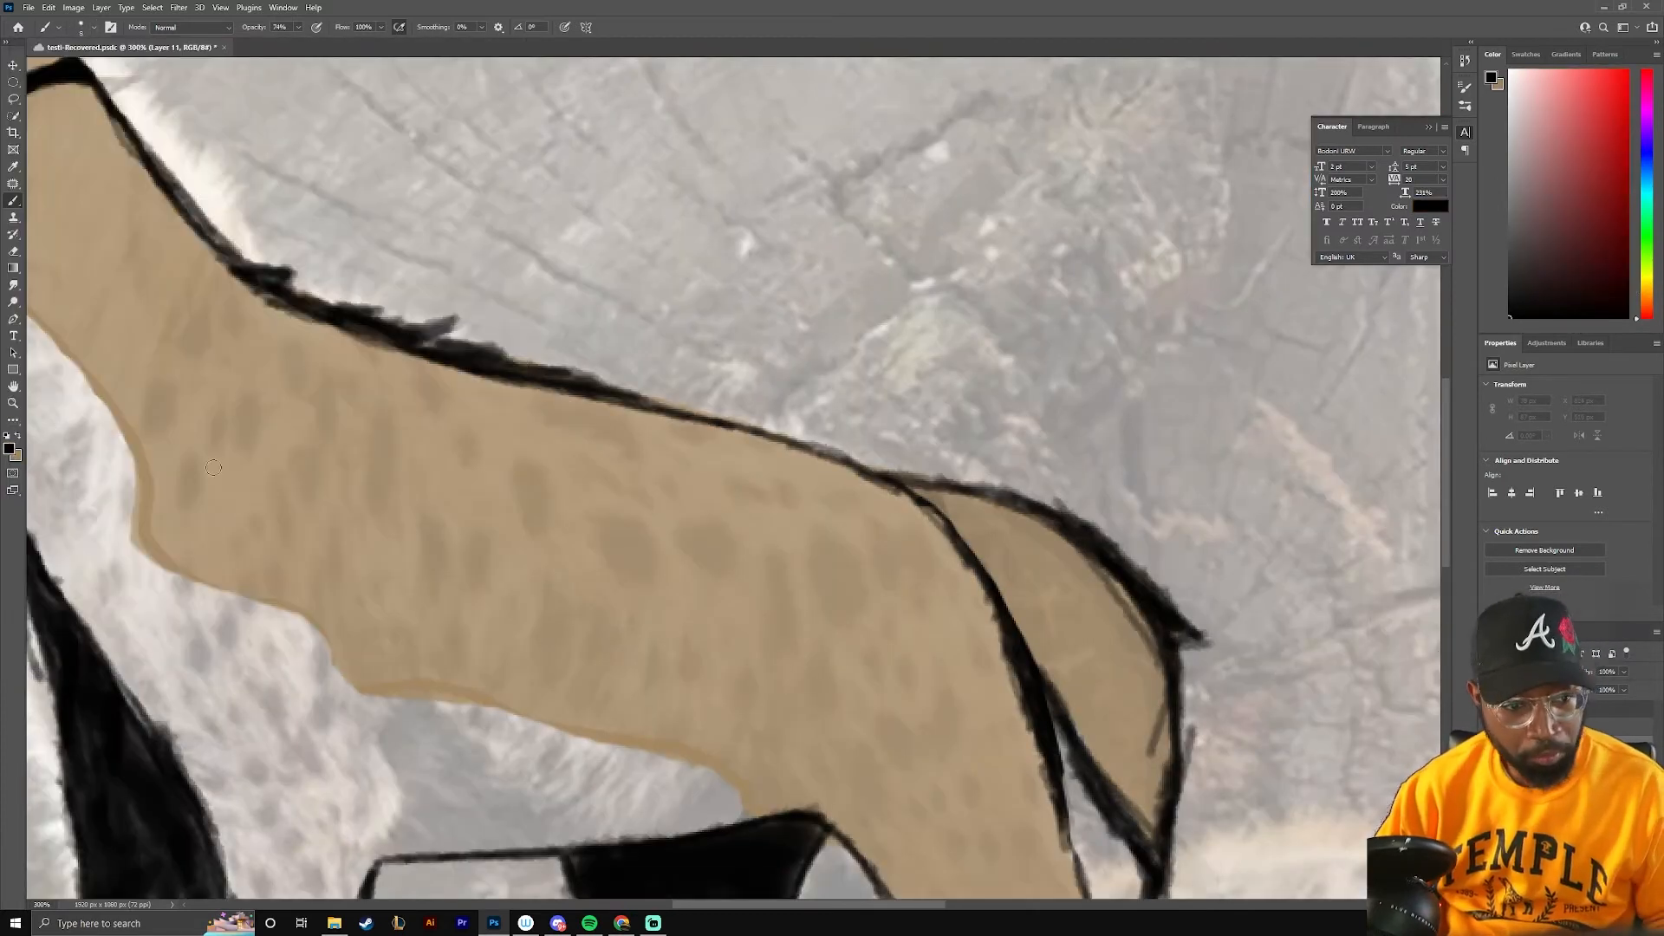
key(ctrl+z)
key(ctrl+z)
drag(299, 27, 326, 46)
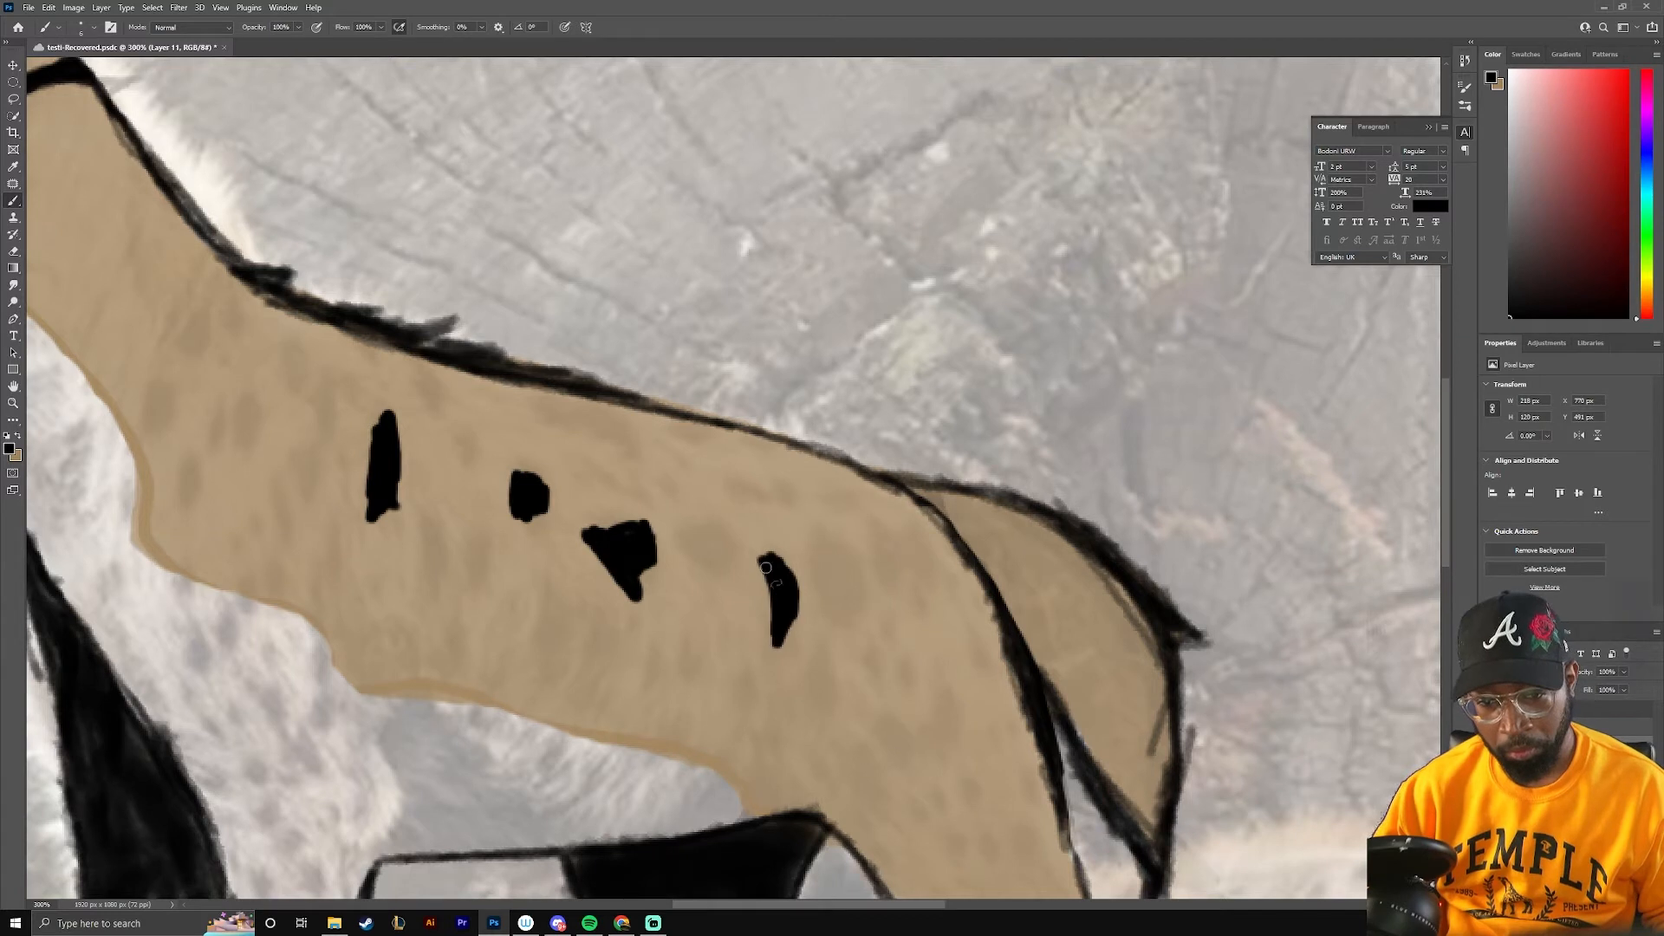
Paint solid black spots along the hyena's upper back, flank, hindquarters and belly edge
drag(550, 398, 626, 430)
drag(849, 663, 796, 379)
mouse_move(812, 368)
mouse_down()
mouse_move(821, 398)
mouse_move(813, 371)
mouse_up()
drag(815, 447, 866, 441)
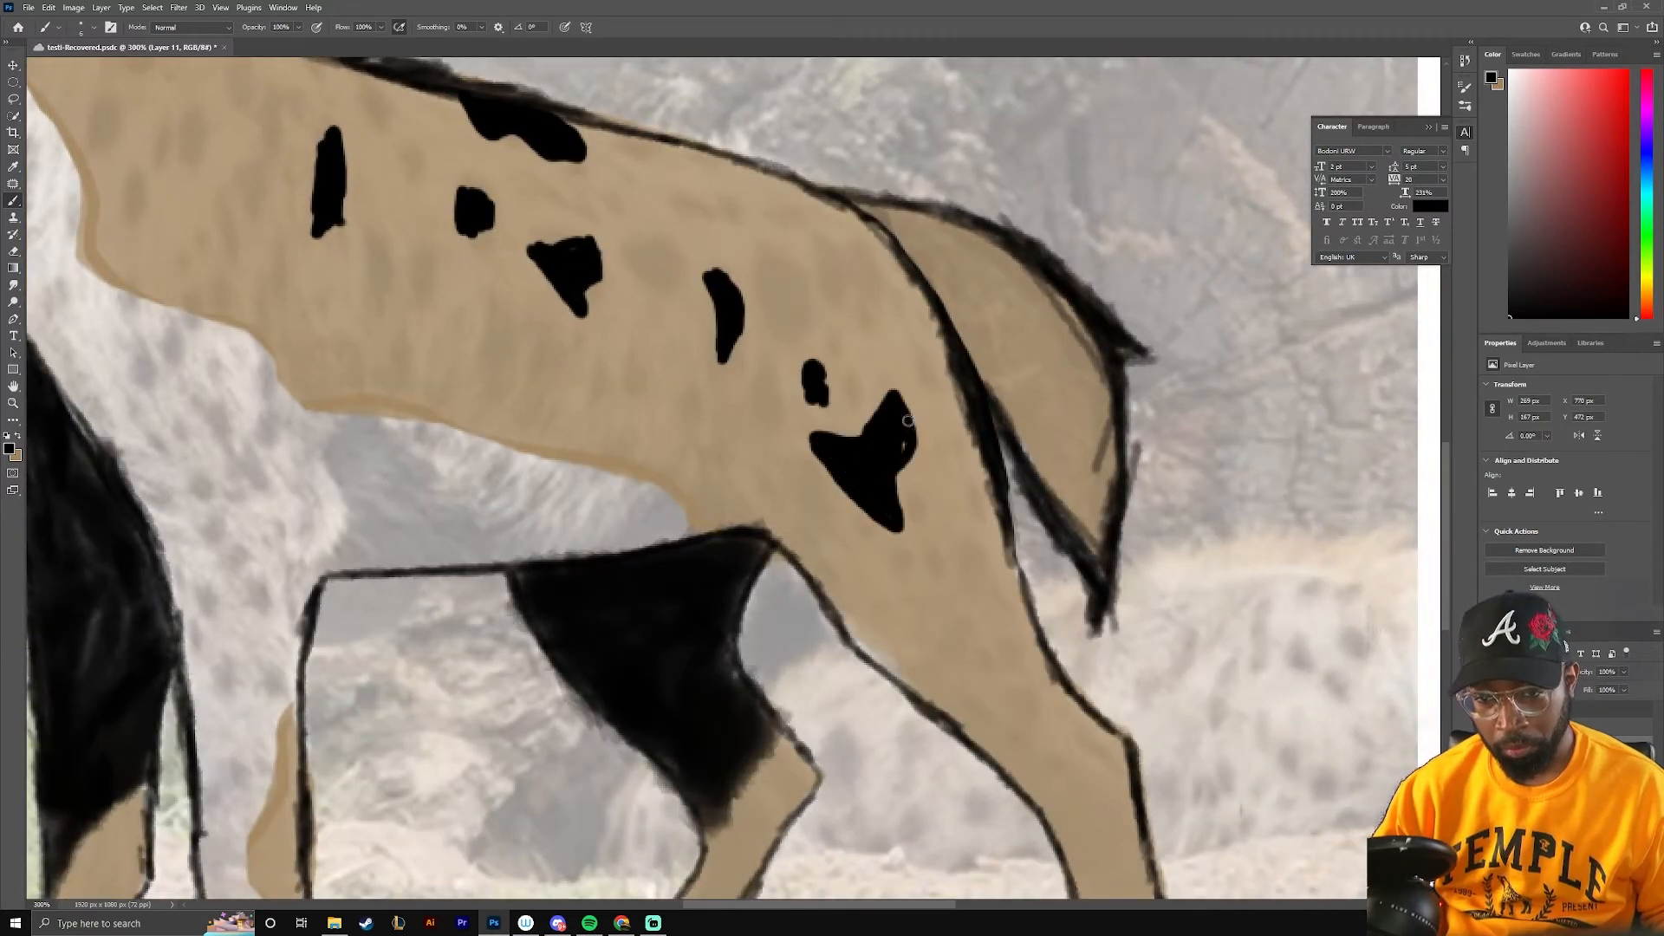
drag(593, 465, 574, 463)
drag(520, 416, 579, 485)
drag(326, 429, 328, 473)
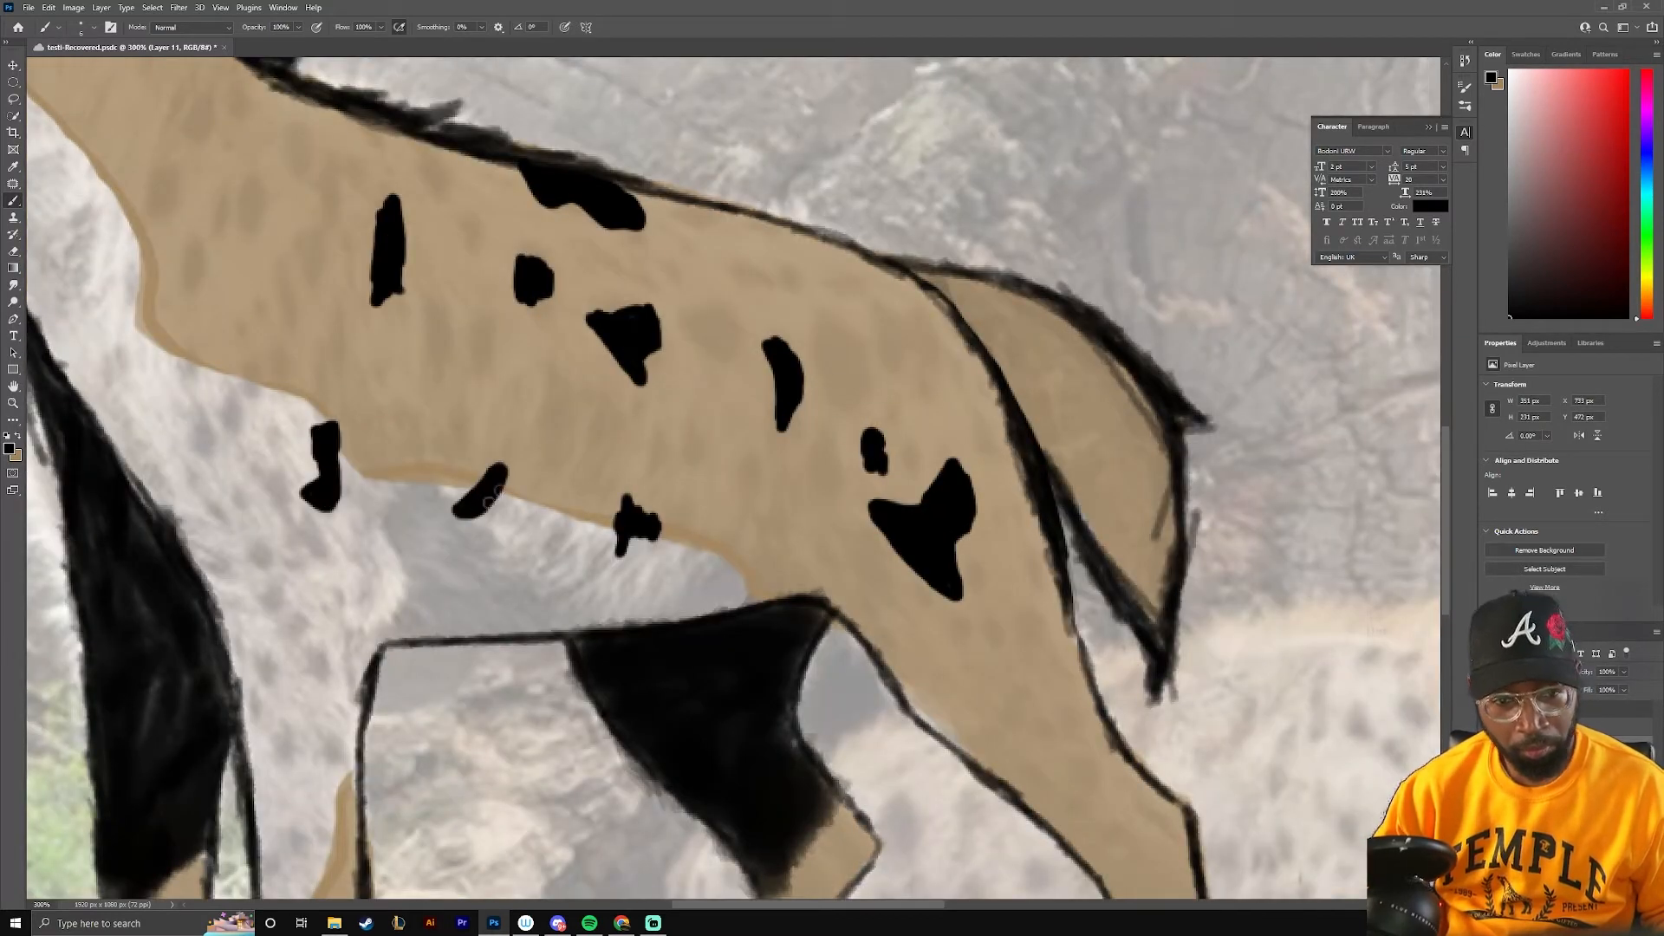
Add black spots at the rump, groin, near hind thigh, front leg and tail
drag(761, 274, 786, 274)
drag(554, 347, 702, 220)
drag(622, 217, 619, 227)
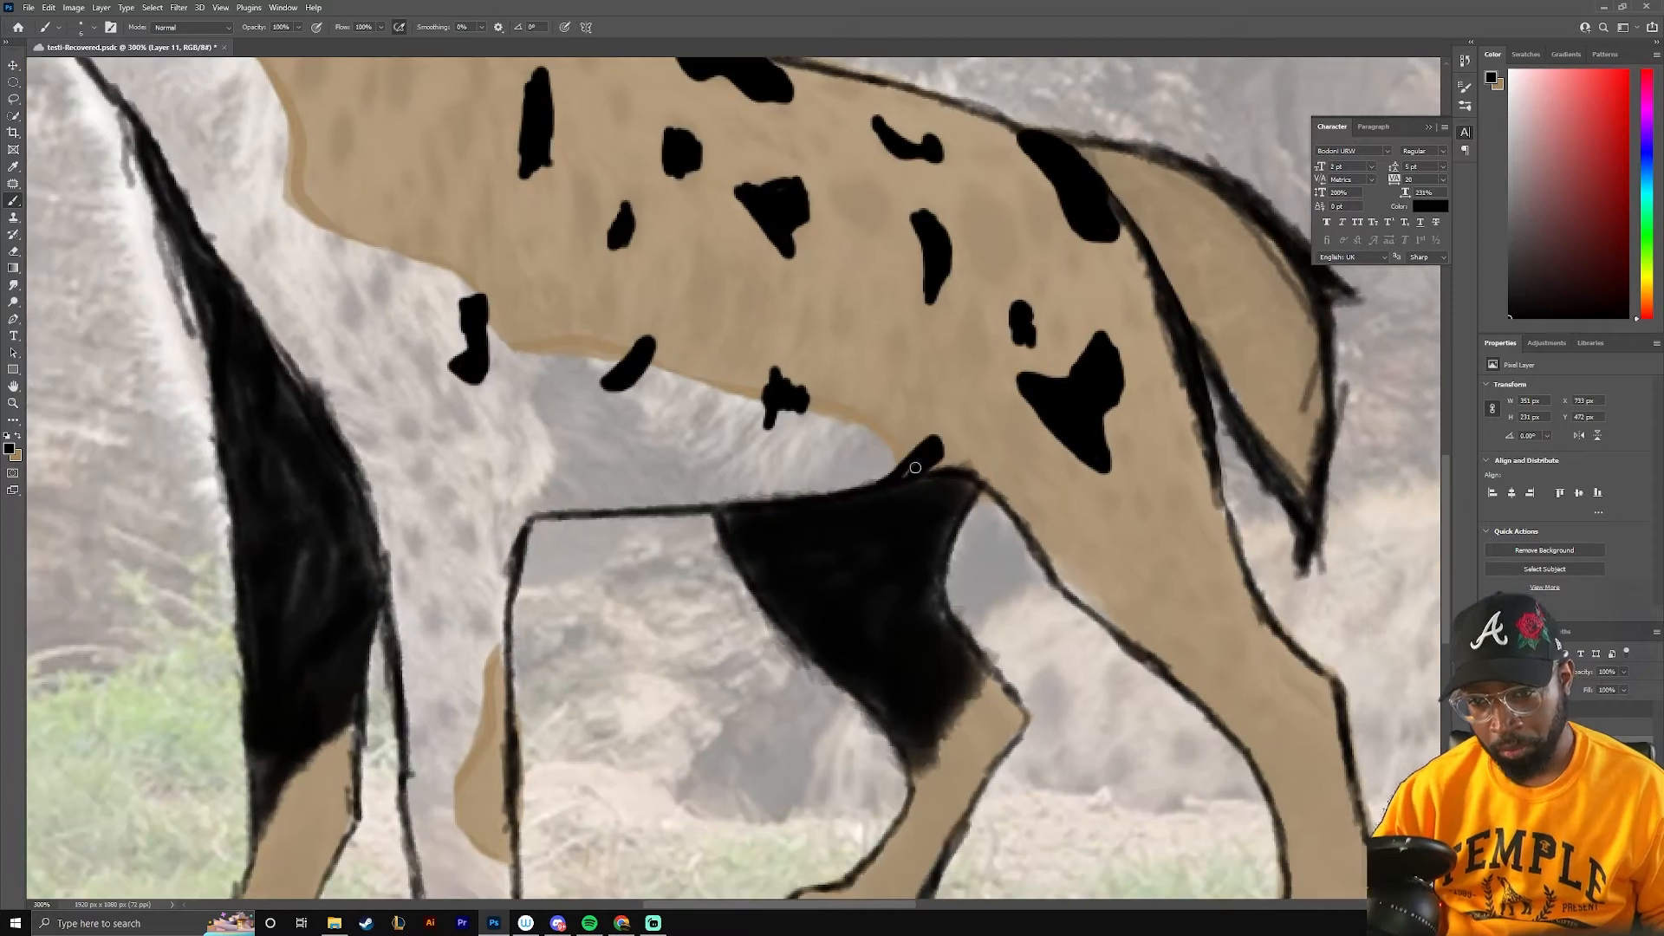
drag(459, 543, 475, 554)
mouse_move(1088, 671)
mouse_down()
mouse_move(777, 372)
mouse_move(852, 360)
mouse_up()
drag(884, 208, 756, 600)
drag(808, 355, 816, 375)
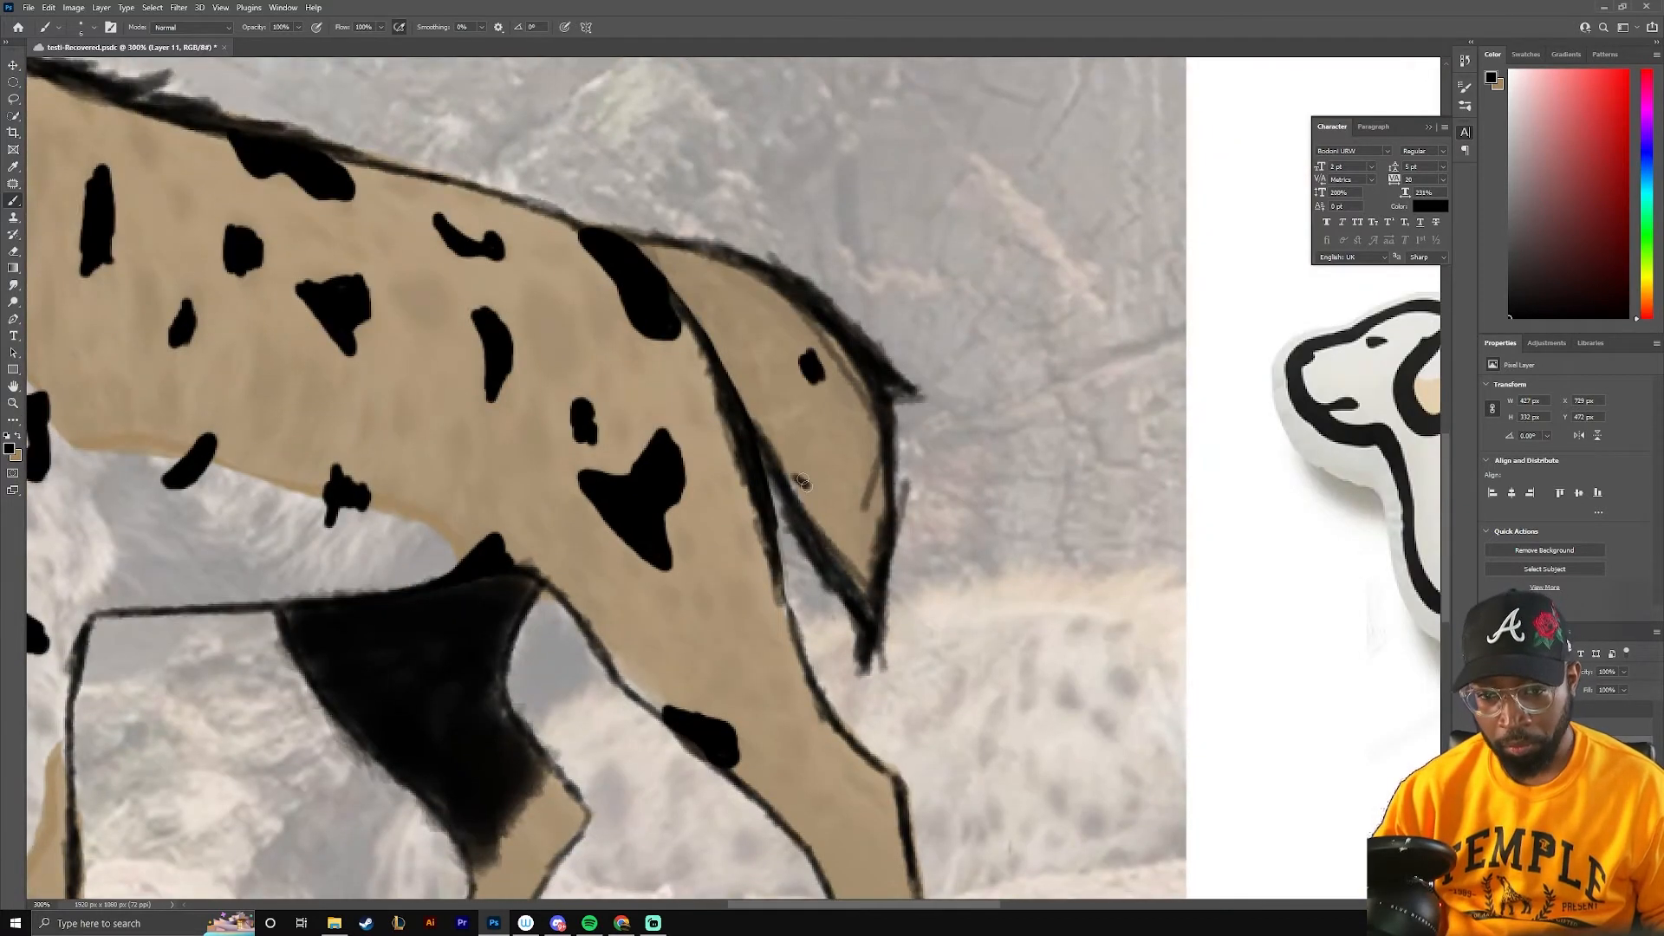
drag(830, 487, 824, 511)
Paint black spots on the hyena's neck and shoulder and enlarge the small spots on the flank
drag(486, 346, 1096, 572)
drag(542, 232, 518, 287)
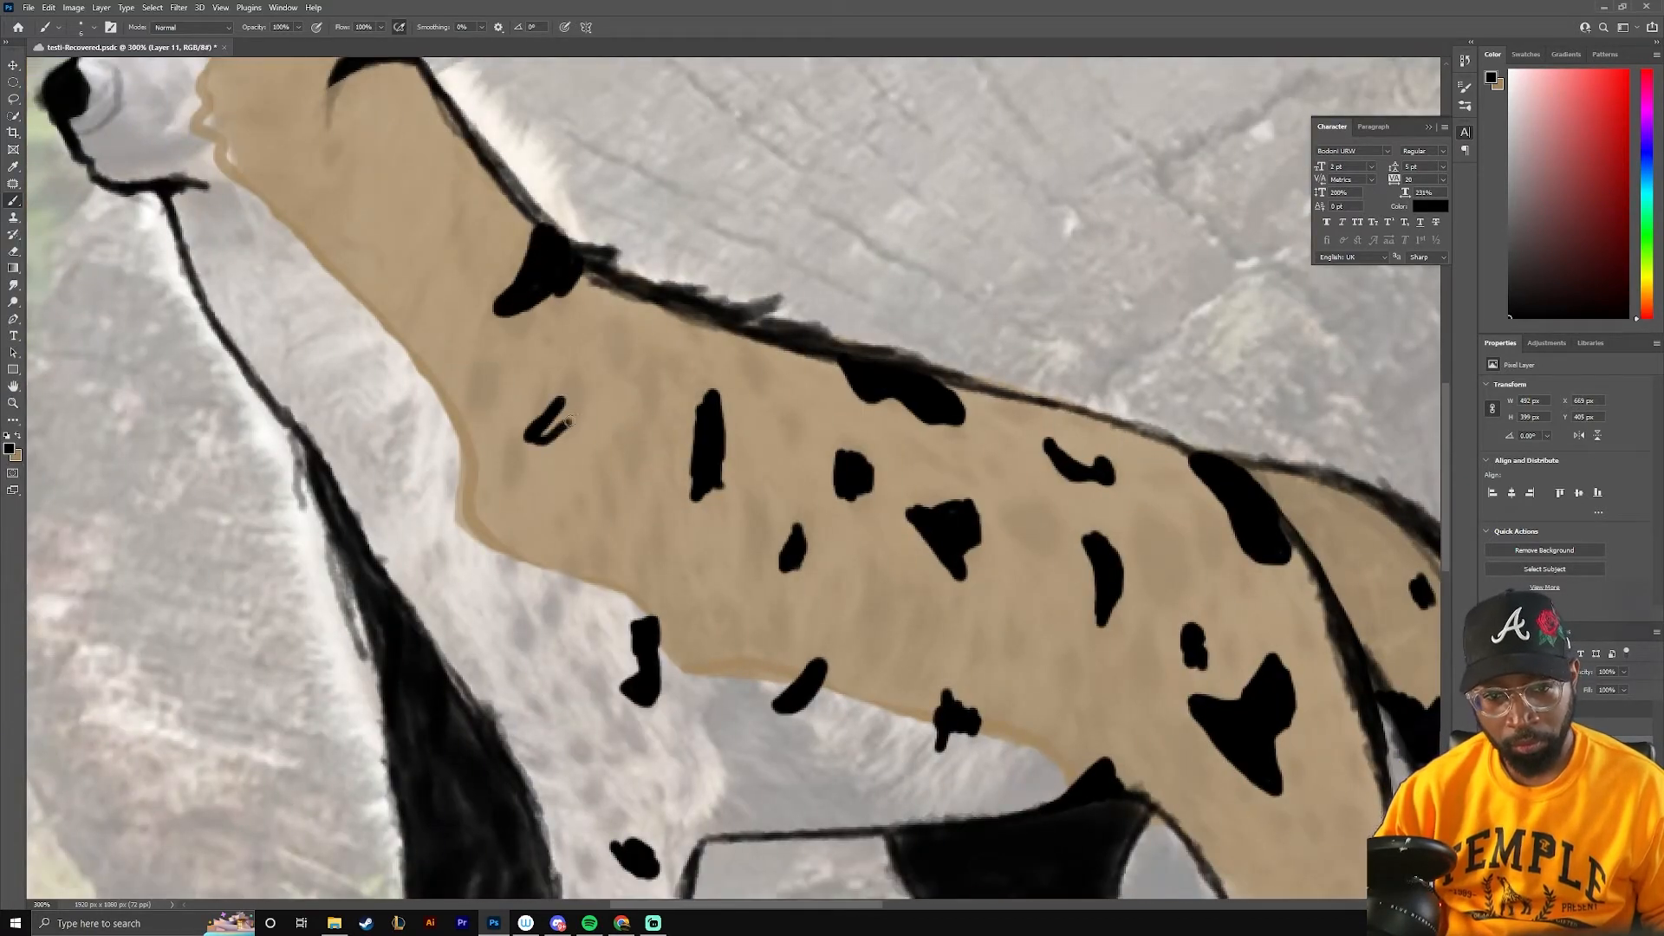
drag(542, 420, 568, 404)
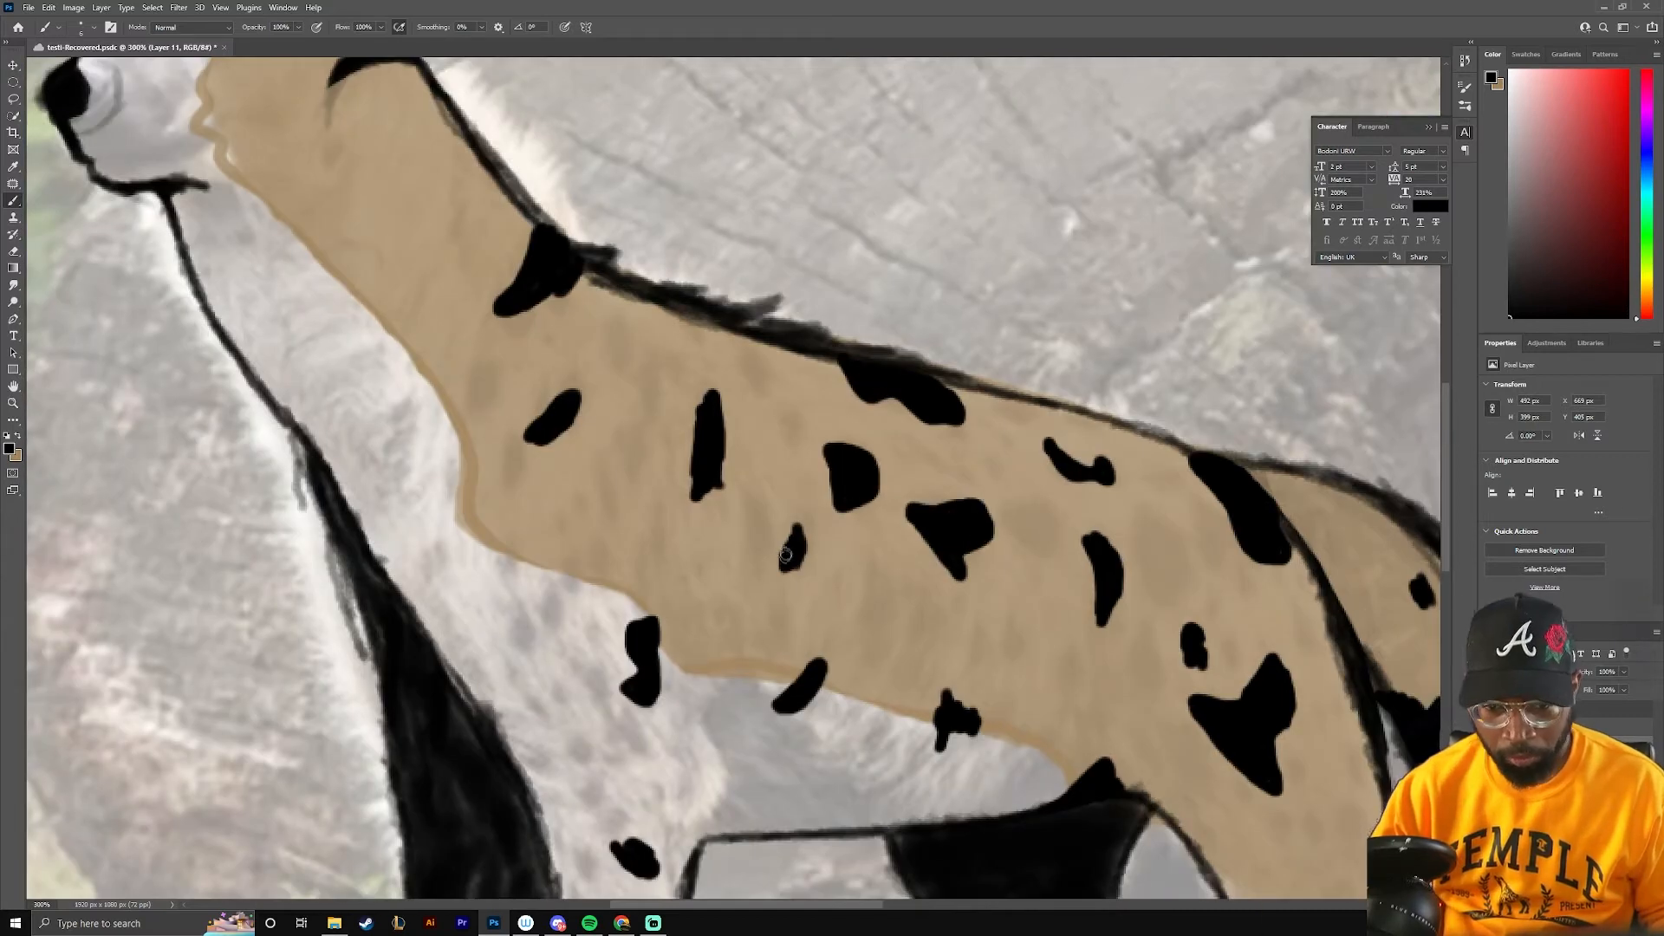
drag(397, 403, 868, 704)
key(x)
click(9, 448)
click(1251, 565)
key(ctrl+minus)
key(ctrl+minus)
key(ctrl+minus)
Switch to Illustrator and set the placed hyena artwork up as a dimmed, locked layer beneath a new tracing layer
drag(1040, 572, 849, 567)
key(Return)
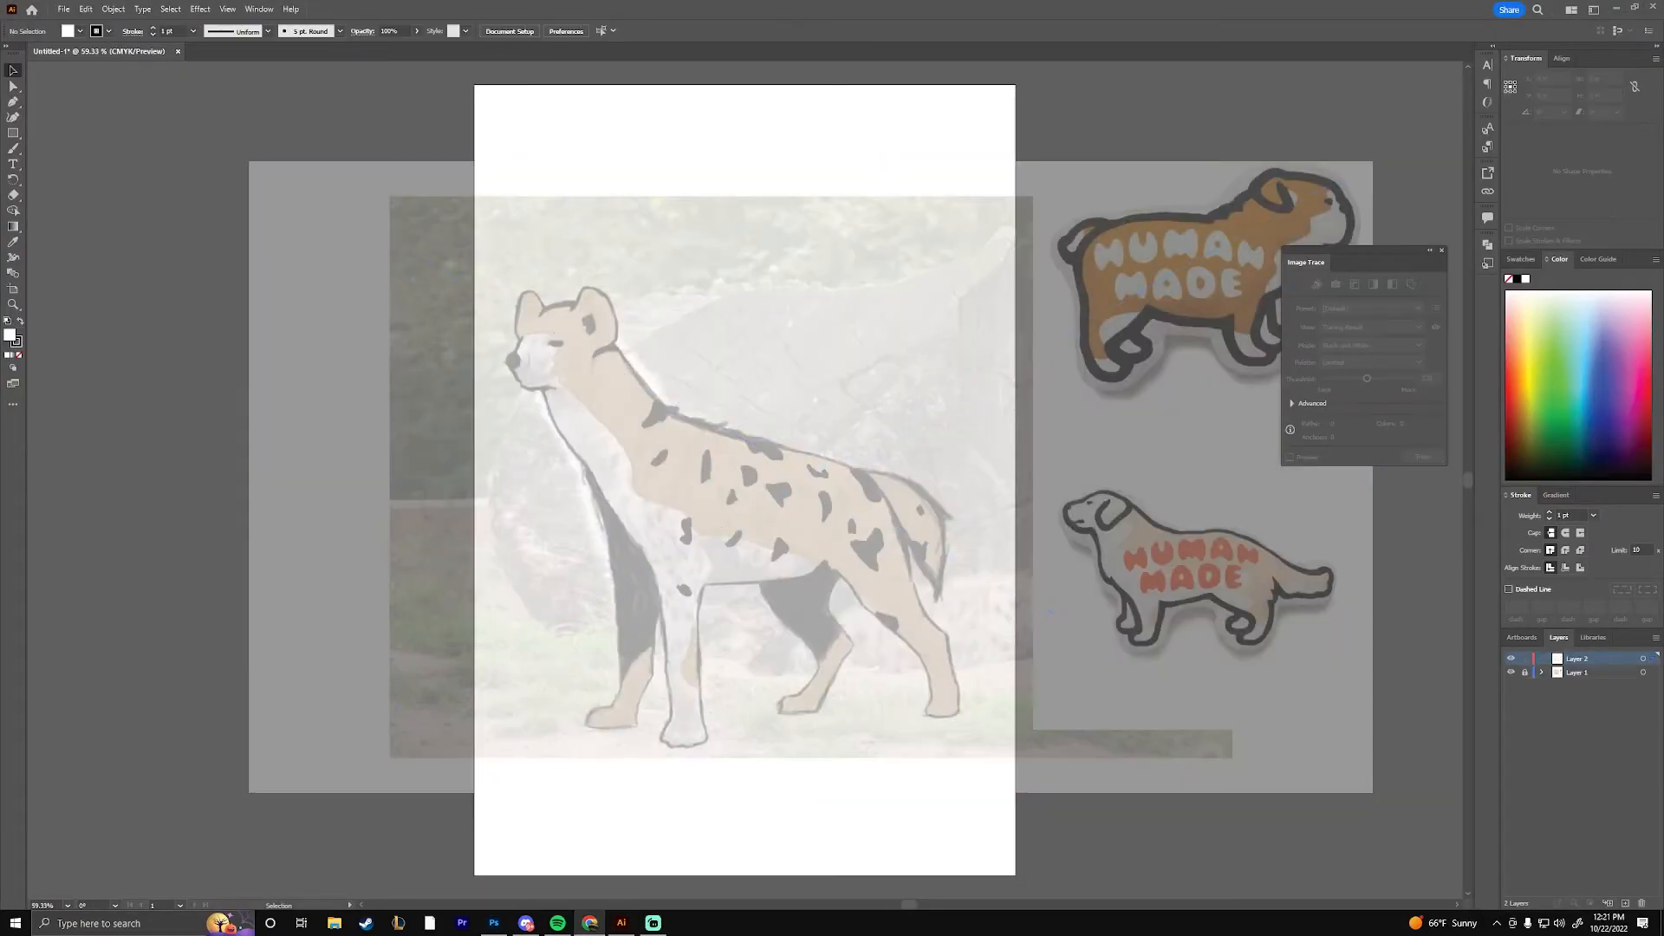
key(ctrl+plus)
key(ctrl+plus)
key(ctrl+plus)
drag(347, 260, 735, 481)
key(ctrl+plus)
key(ctrl+plus)
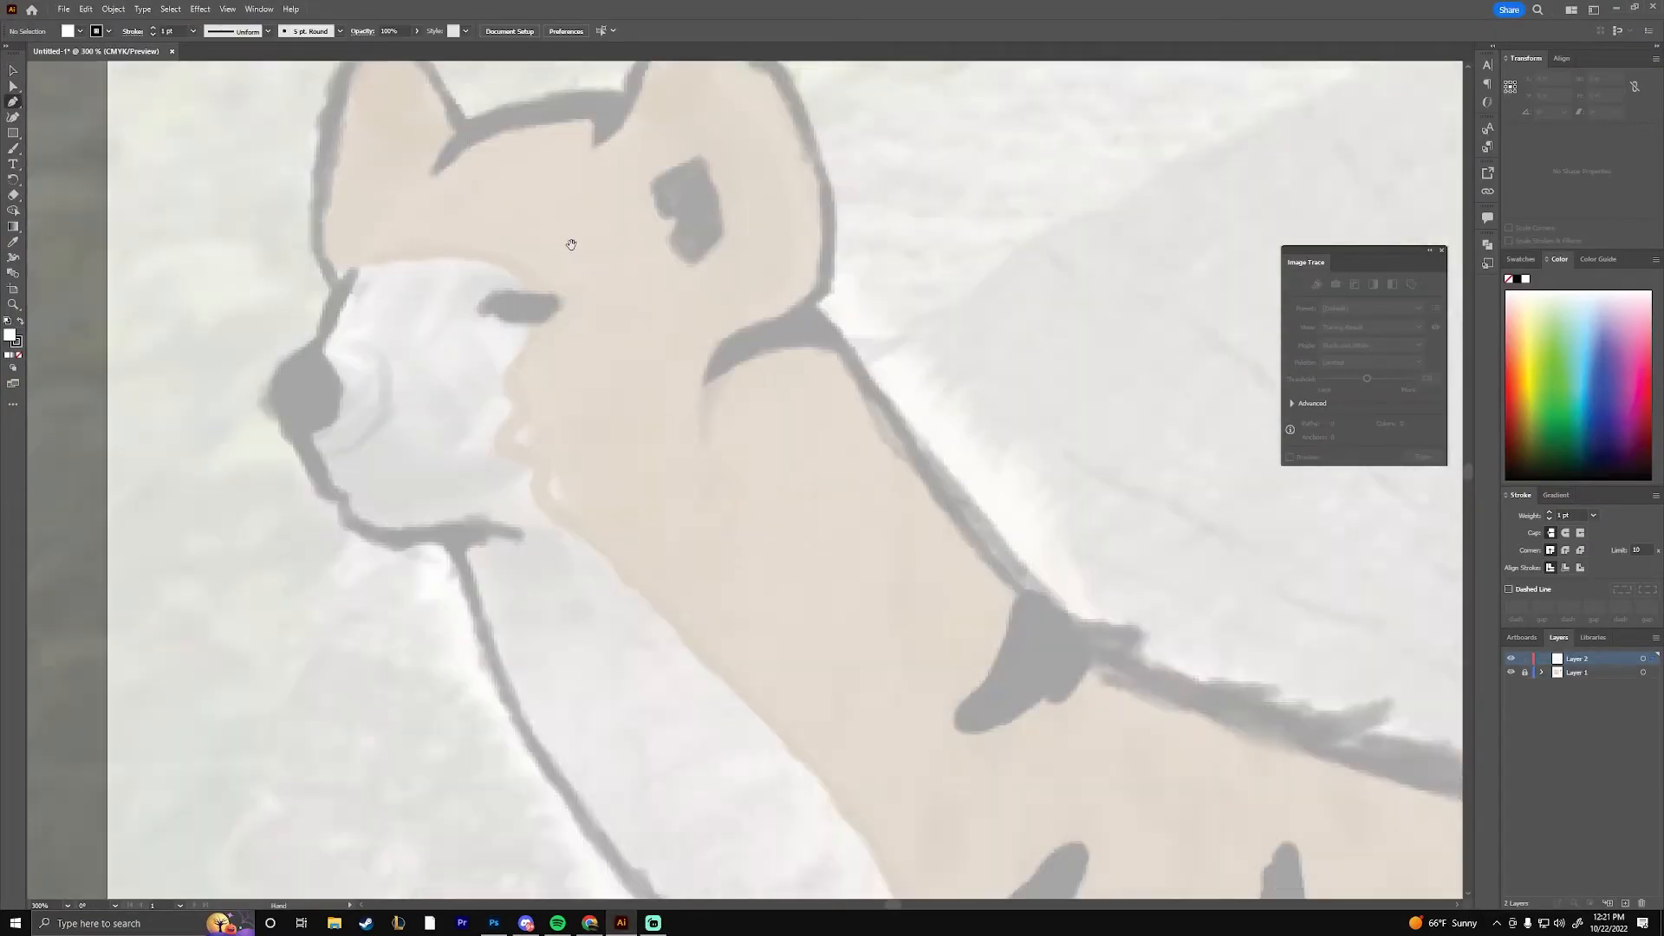
Trace the top of the head and the near ear with the Pen tool
drag(568, 245, 520, 507)
key(p)
click(425, 392)
drag(577, 368, 630, 388)
click(576, 367)
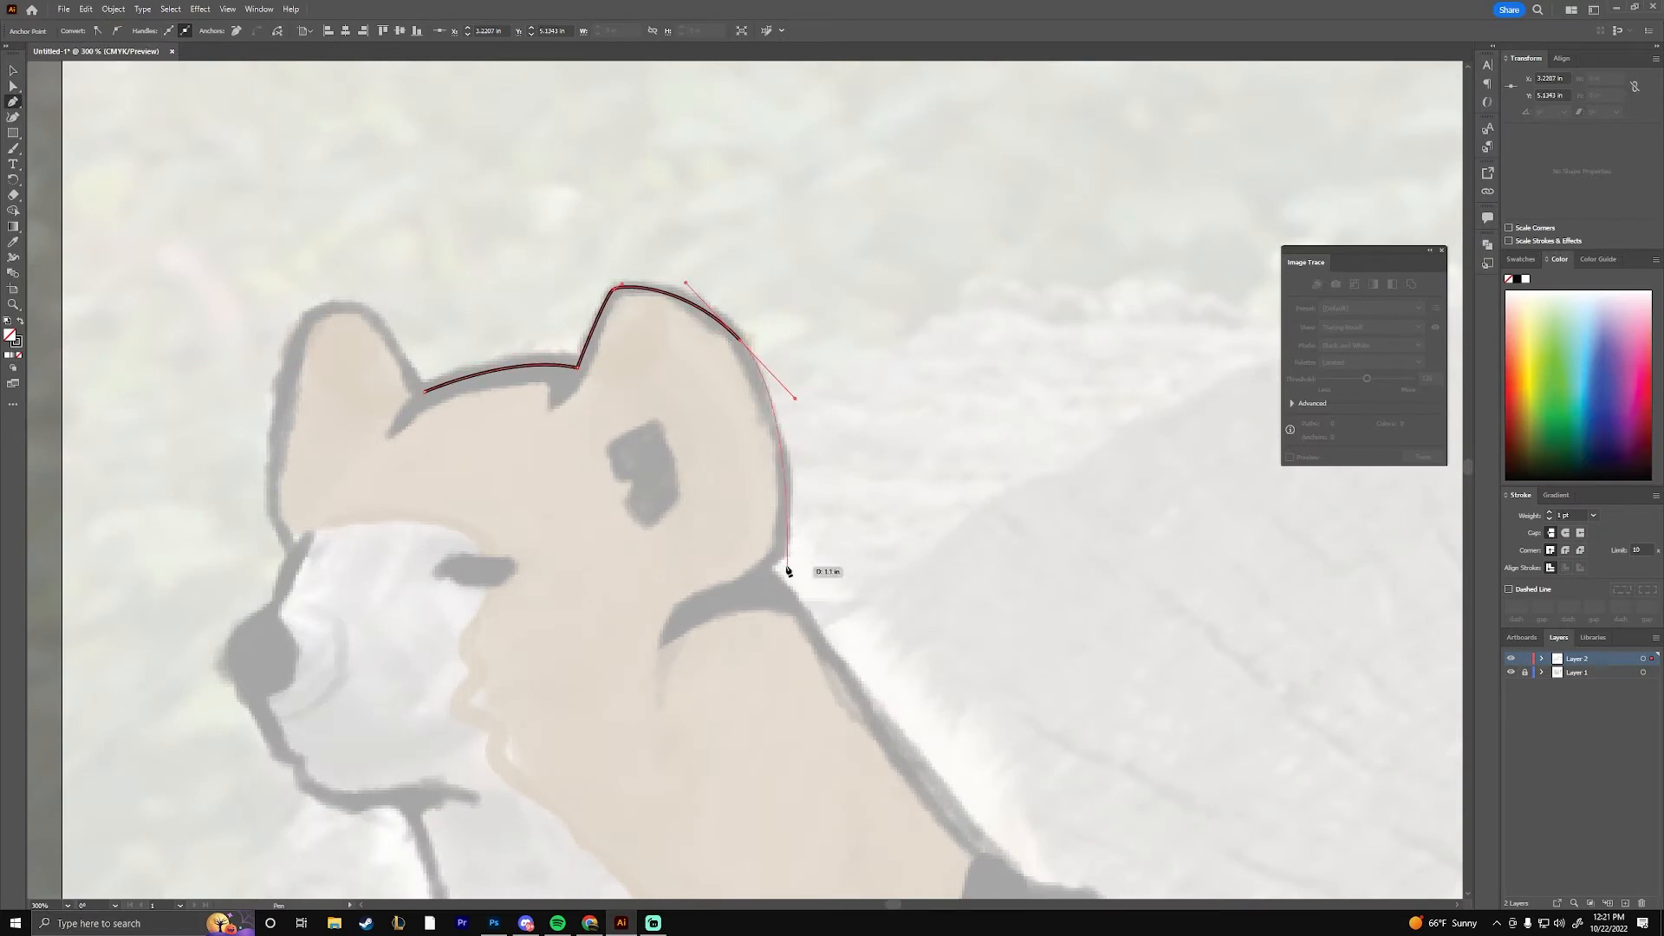
click(781, 552)
click(765, 571)
Continue the pen path down the neck, along the back and around the tail to the near hind leg
drag(832, 676, 631, 381)
drag(1084, 685, 209, 310)
drag(798, 446, 884, 476)
drag(867, 780, 704, 289)
drag(1020, 503, 832, 431)
click(973, 429)
drag(802, 289, 833, 114)
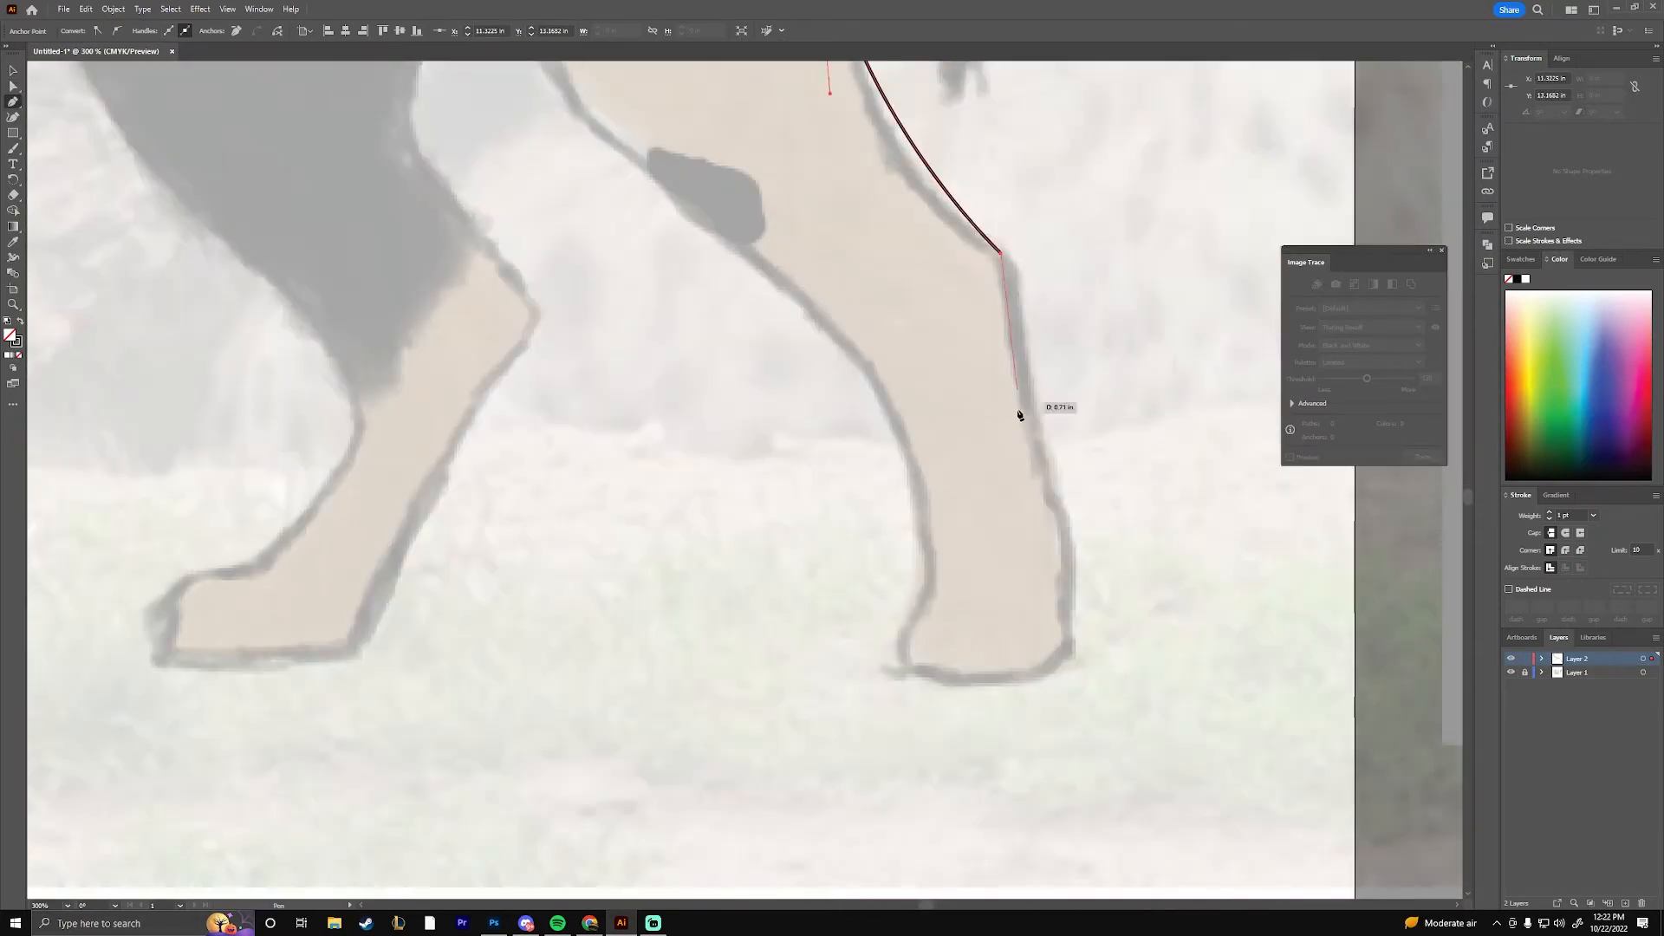
Trace the near hind leg and its paw, adjusting the path point at the foot
click(902, 663)
drag(927, 592, 983, 553)
scroll(580, 122, up, 3)
drag(594, 254, 413, 181)
key(a)
drag(982, 670, 981, 619)
key(p)
Continue the path up the inside of the near hind leg and around the far hind leg
drag(590, 262, 987, 460)
click(991, 451)
drag(806, 254, 699, 260)
drag(192, 327, 500, 215)
click(760, 327)
drag(760, 327, 745, 104)
drag(699, 354, 717, 558)
drag(717, 558, 783, 191)
Extend the pen outline along the belly and around the two front legs
drag(786, 421, 801, 462)
drag(509, 462, 509, 461)
click(623, 403)
drag(510, 461, 557, 496)
drag(660, 538, 668, 563)
drag(620, 401, 806, 706)
drag(806, 308, 991, 741)
drag(847, 350, 736, 280)
click(848, 350)
drag(673, 121, 869, 582)
Trace the chest and throat up to the underside of the jaw
key(ctrl+minus)
drag(658, 372, 1043, 758)
drag(920, 579, 888, 560)
drag(809, 377, 761, 248)
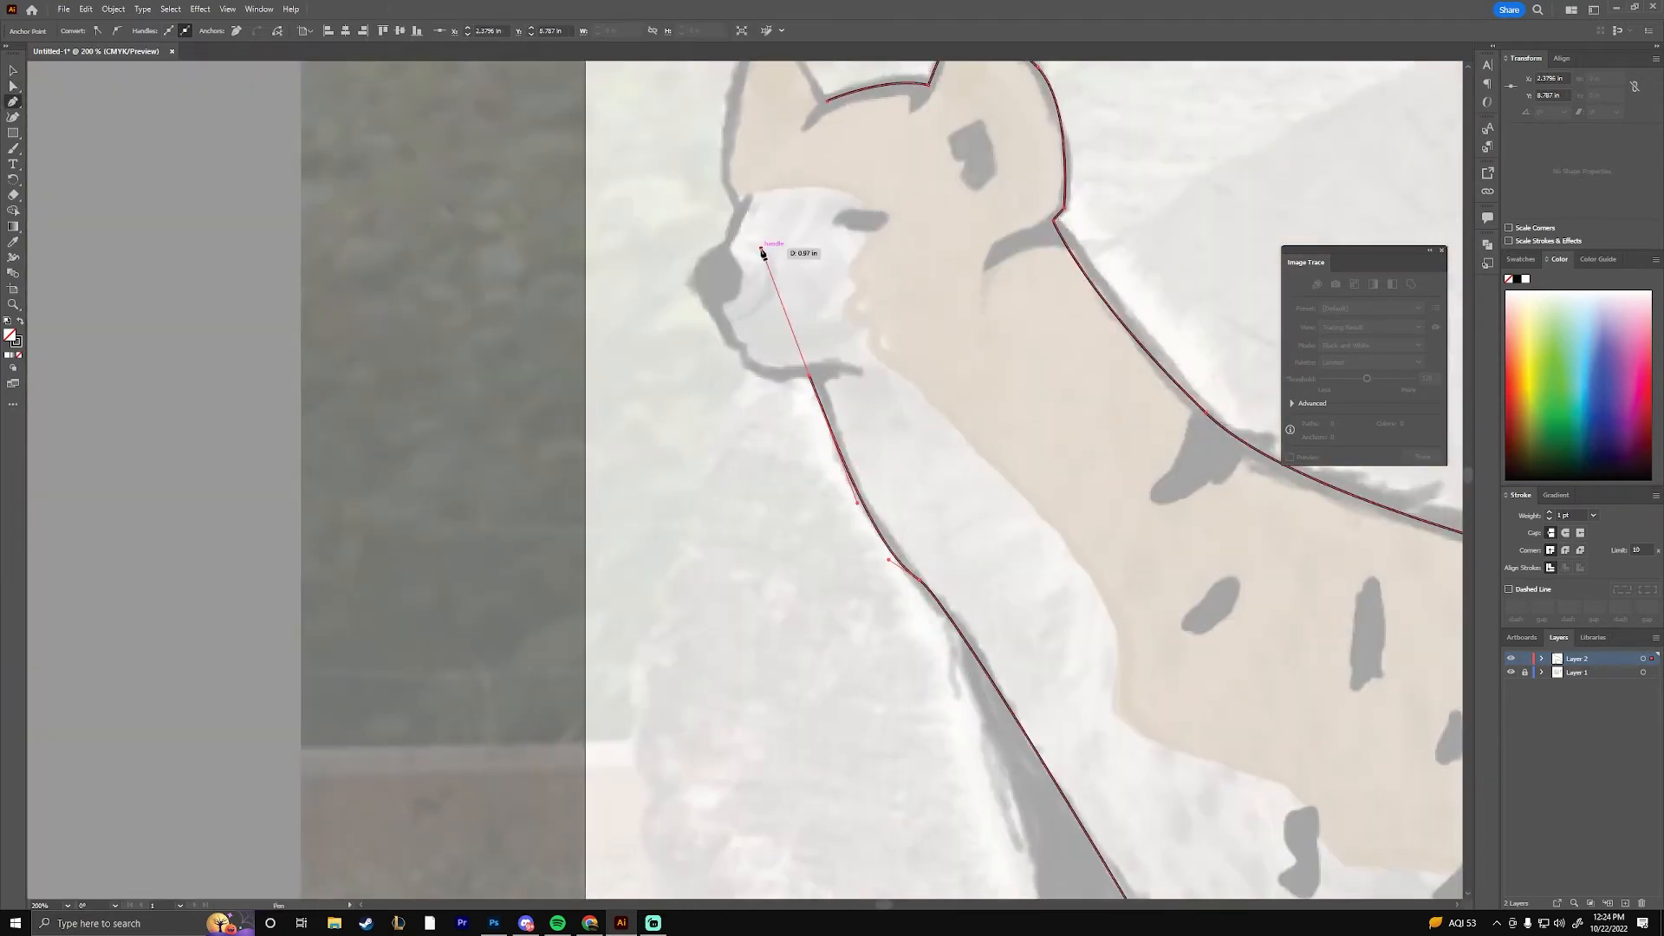
Trace the jaw, chin and mouth up to the base of the nose
key(ctrl+plus)
key(ctrl+plus)
key(ctrl+plus)
key(ctrl+plus)
click(746, 480)
drag(589, 490, 557, 487)
drag(475, 433, 464, 405)
click(469, 376)
click(412, 359)
drag(355, 303, 624, 628)
click(584, 487)
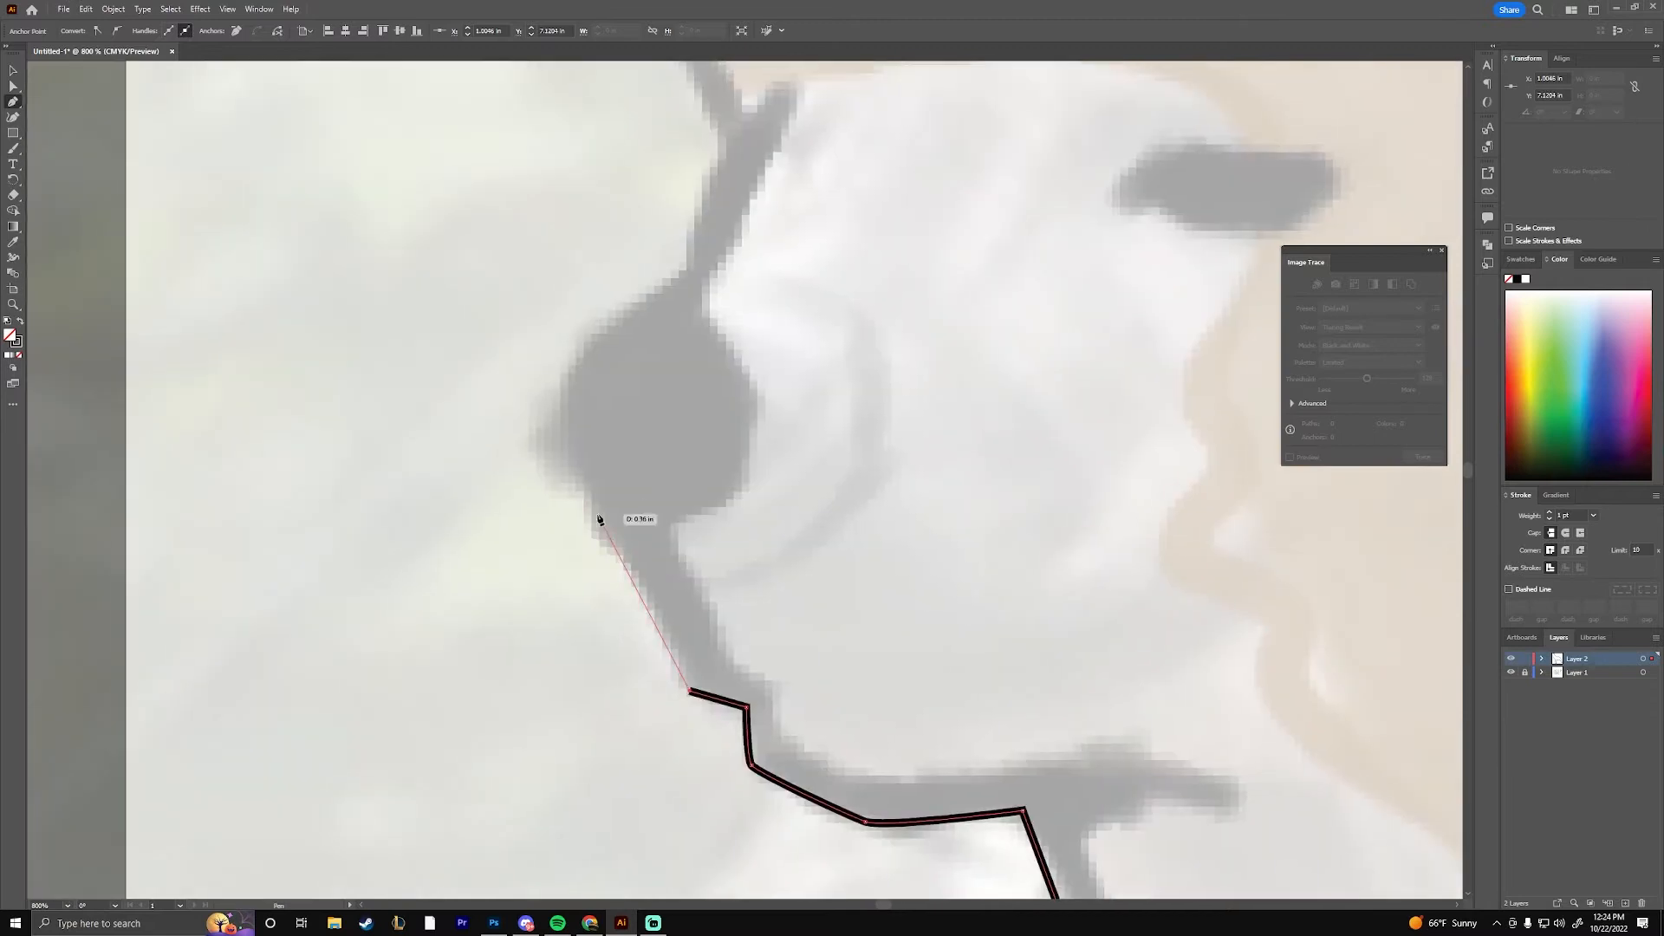
Curve the path around the nose and up the muzzle to the base of the far ear
drag(564, 392, 579, 336)
click(680, 271)
drag(679, 273, 664, 592)
click(720, 449)
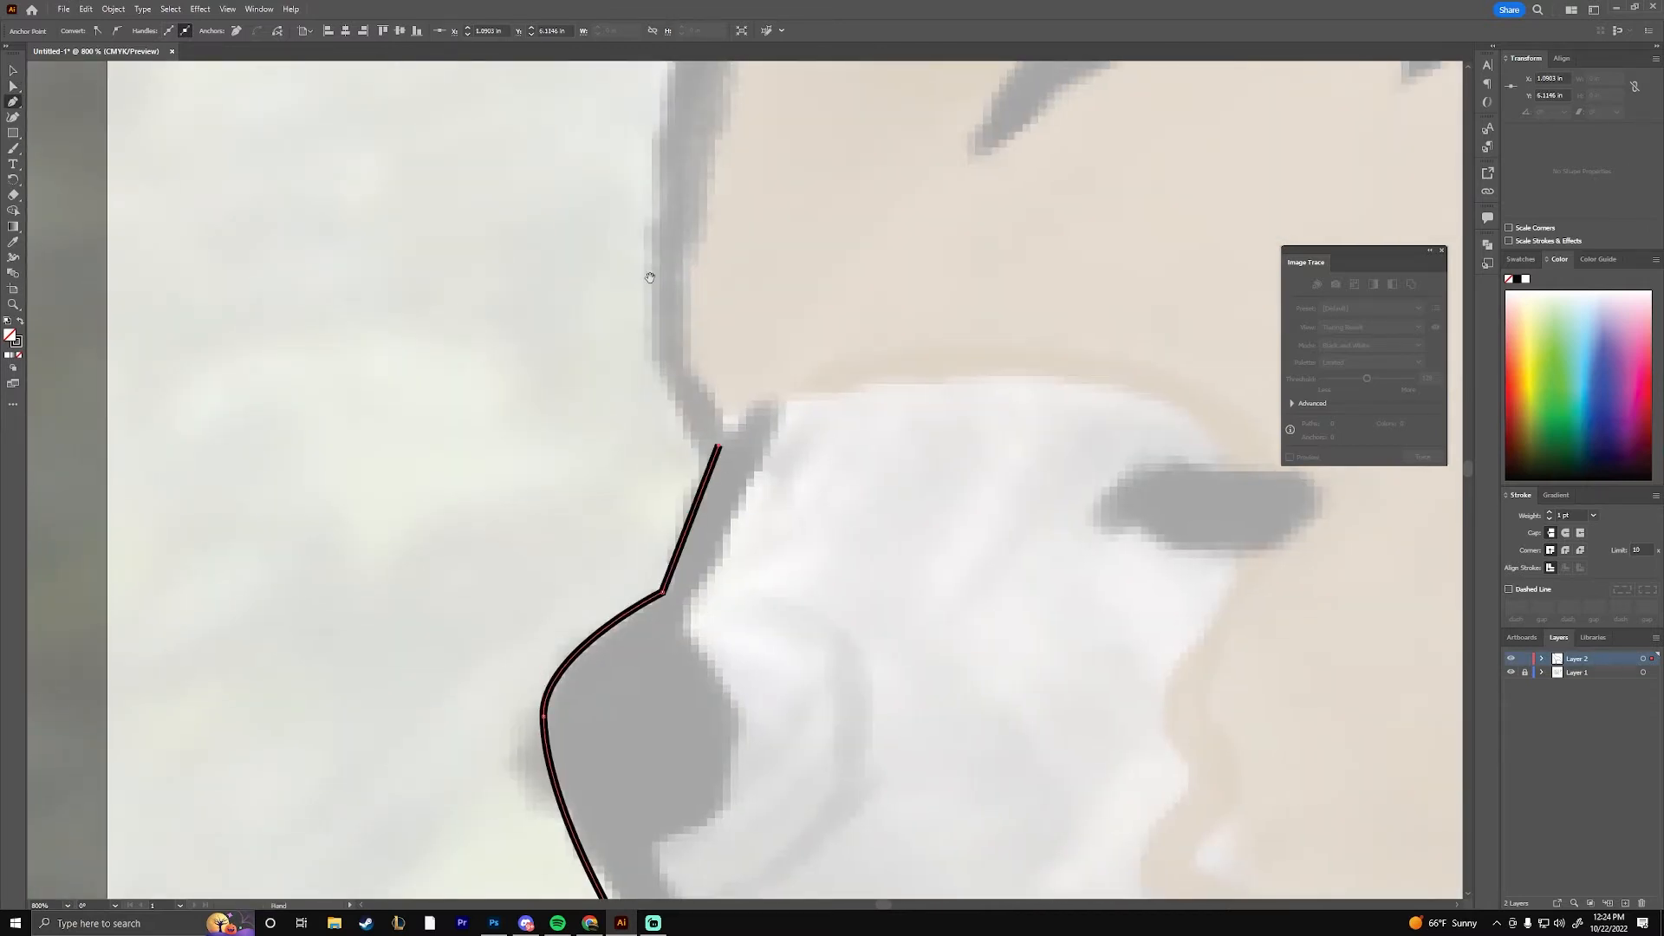
Trace the far ear and close the hyena's outer outline at the top of the head
drag(669, 362, 667, 343)
drag(694, 248, 747, 204)
click(872, 215)
drag(1022, 436, 1033, 498)
ctrl+click(1007, 572)
key(ctrl+minus)
key(ctrl+minus)
key(ctrl+minus)
key(ctrl+minus)
key(ctrl+minus)
key(ctrl+plus)
key(ctrl+plus)
key(ctrl+plus)
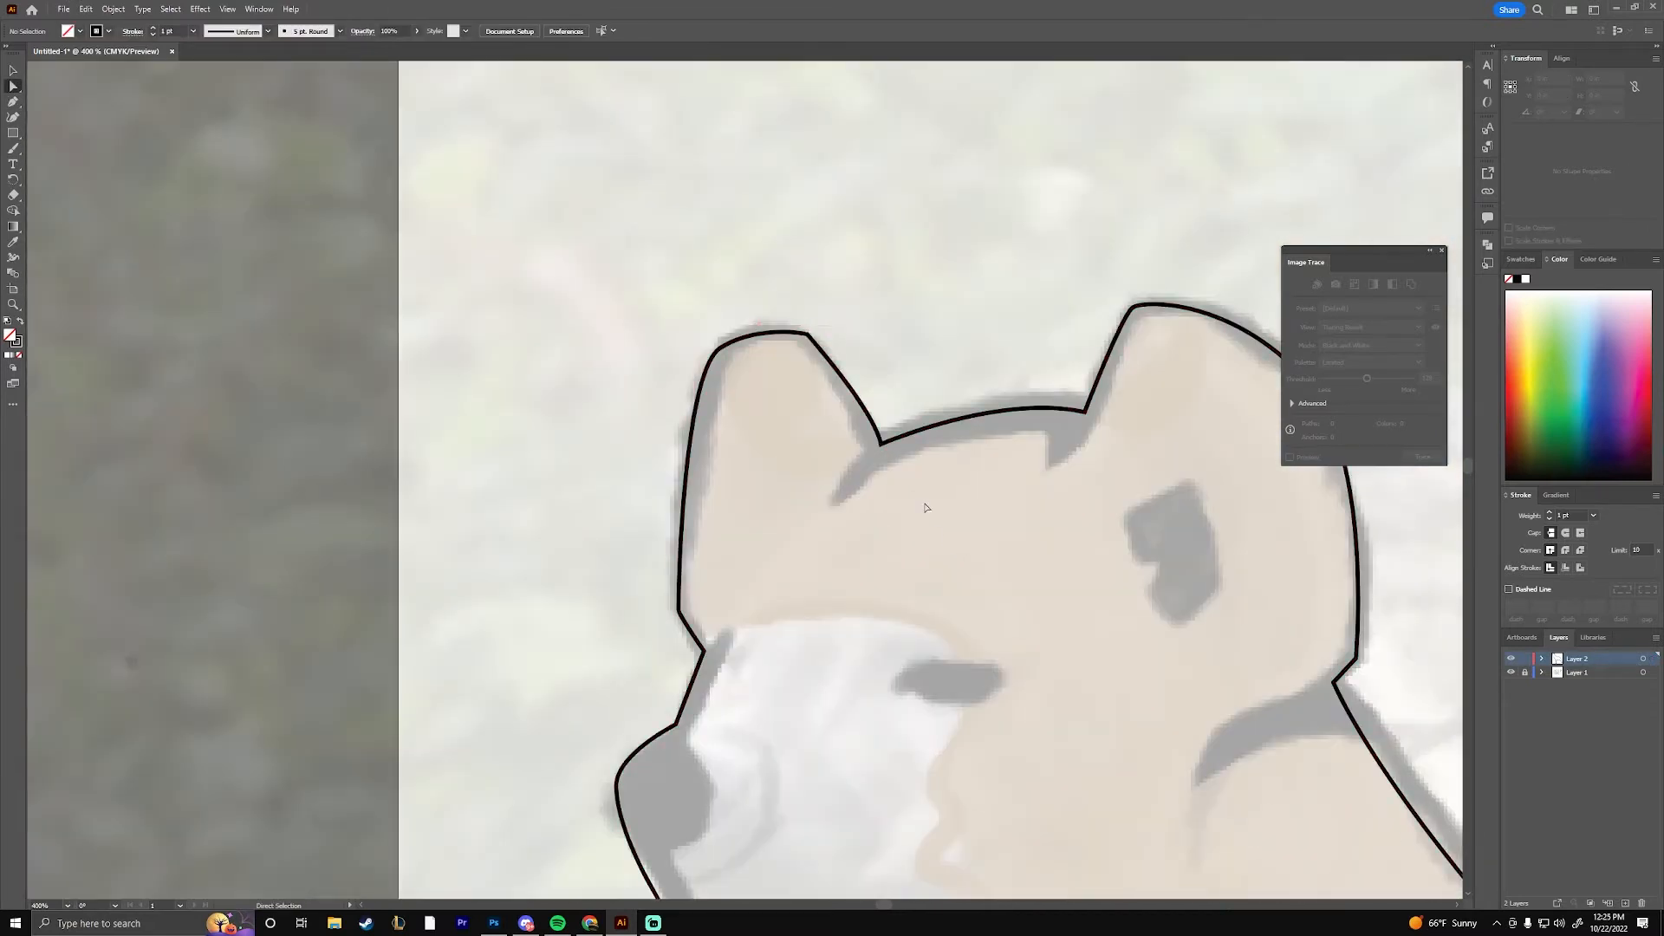
Round the outline's corners at the far ear and at the bridge of the nose
key(a)
click(806, 334)
drag(800, 349, 787, 431)
click(719, 347)
drag(595, 693, 500, 386)
click(582, 416)
drag(572, 408, 523, 375)
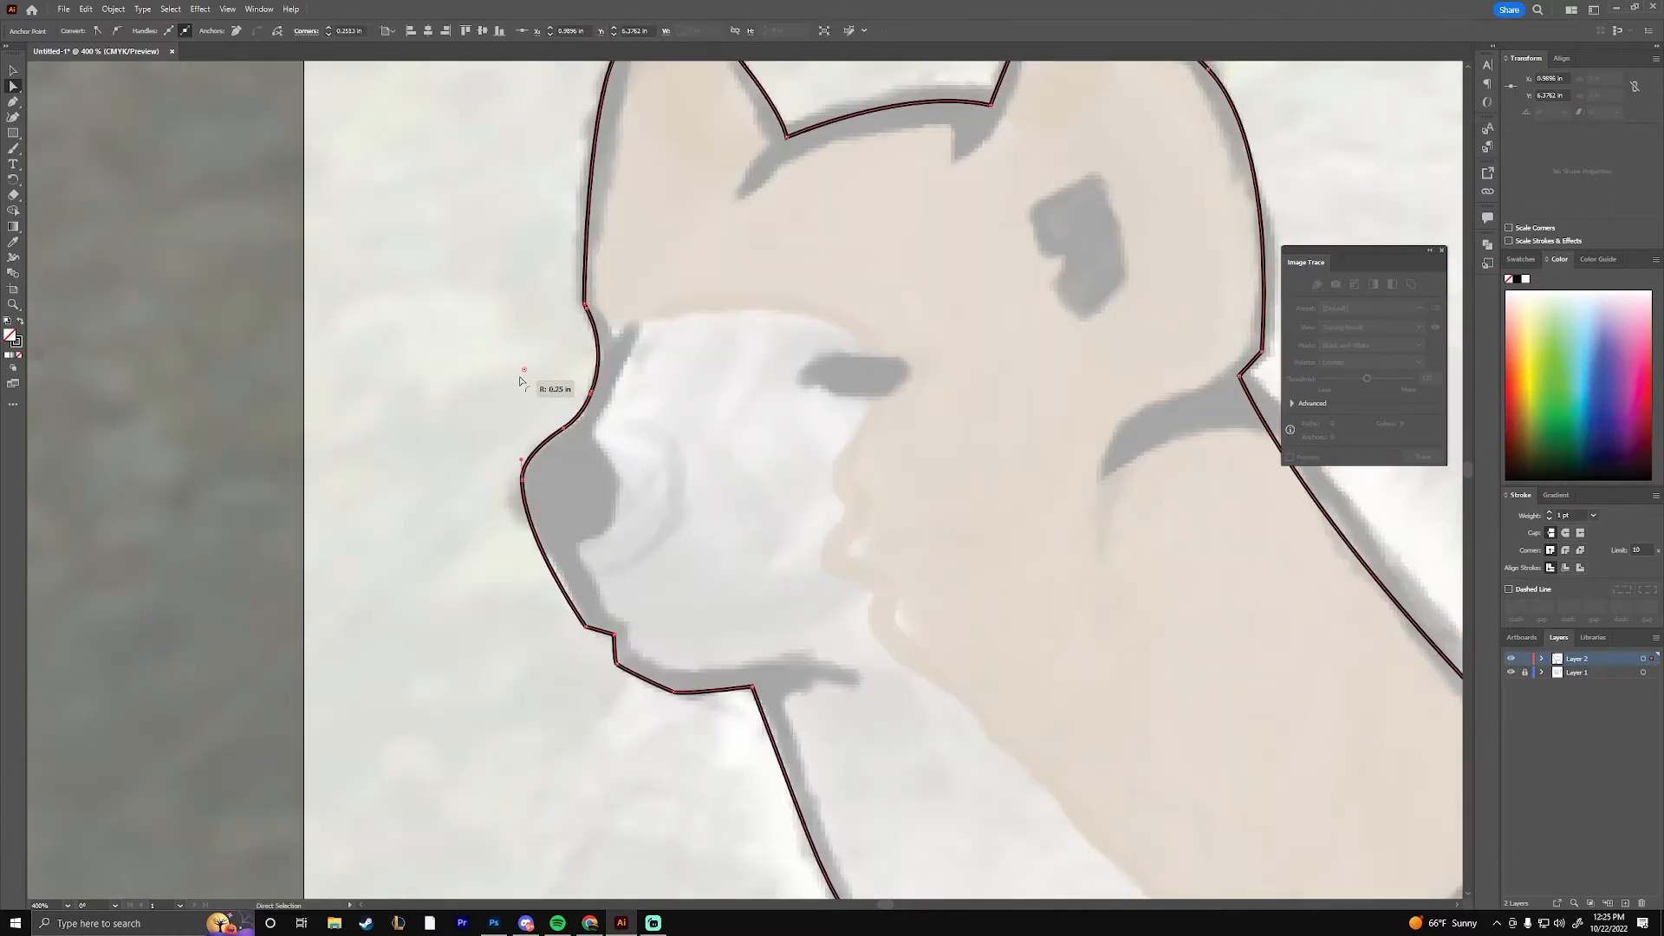
Round the outline's corners at the mouth, chin and the underside of the jaw
click(585, 626)
shift+click(614, 634)
shift+click(752, 688)
drag(747, 698, 729, 733)
Smooth the outline's corners from the chest down the near front leg to the paw
drag(927, 754, 546, 300)
key(ctrl+minus)
key(ctrl+minus)
key(ctrl+minus)
drag(858, 663, 736, 271)
key(ctrl+plus)
key(ctrl+plus)
drag(737, 352, 742, 355)
drag(803, 444, 843, 539)
key(ctrl+minus)
key(ctrl+minus)
drag(1005, 568, 910, 411)
click(716, 728)
drag(701, 723, 662, 708)
click(910, 411)
Round the corner where the near front leg meets the belly with a large, soft radius
click(809, 394)
drag(822, 410, 818, 444)
key(ctrl+z)
drag(936, 452, 924, 403)
drag(777, 412, 779, 416)
click(810, 393)
drag(820, 410, 879, 487)
Round the outline's corners at the near hind paw and at the nape behind the near ear
drag(1161, 472, 903, 497)
click(949, 479)
click(1185, 736)
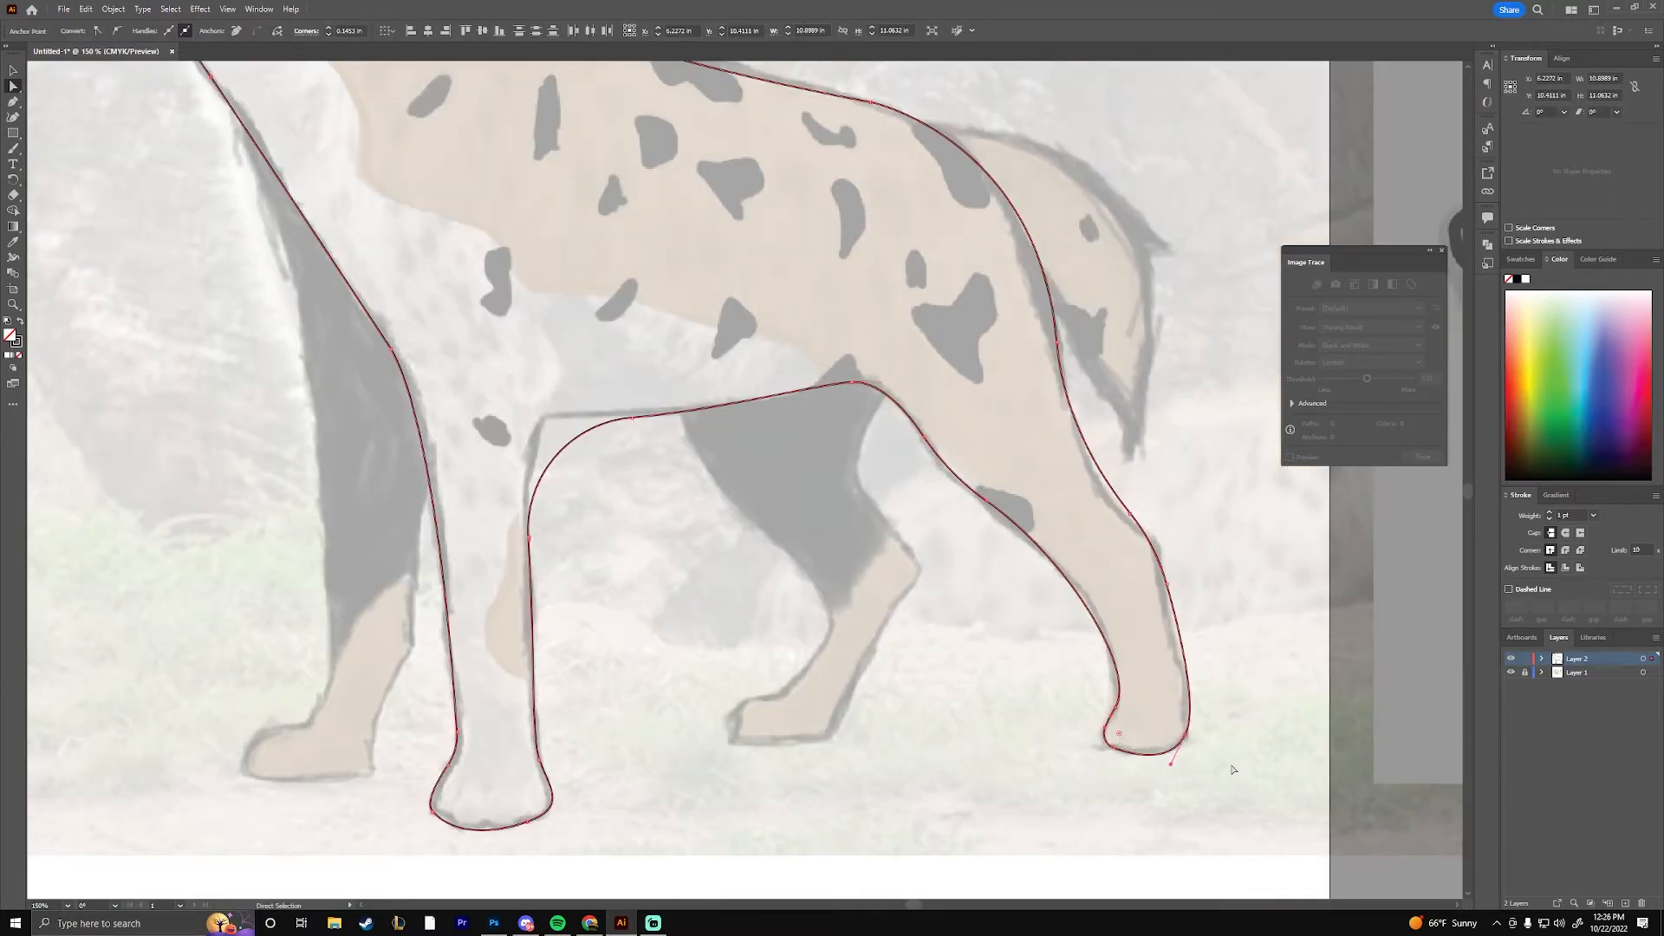
click(1240, 784)
drag(555, 208, 975, 818)
click(747, 413)
drag(759, 419, 769, 427)
click(875, 468)
Trace the front edge of the far front leg with the Pen tool, from the chest down to the toes
drag(1066, 892, 1102, 413)
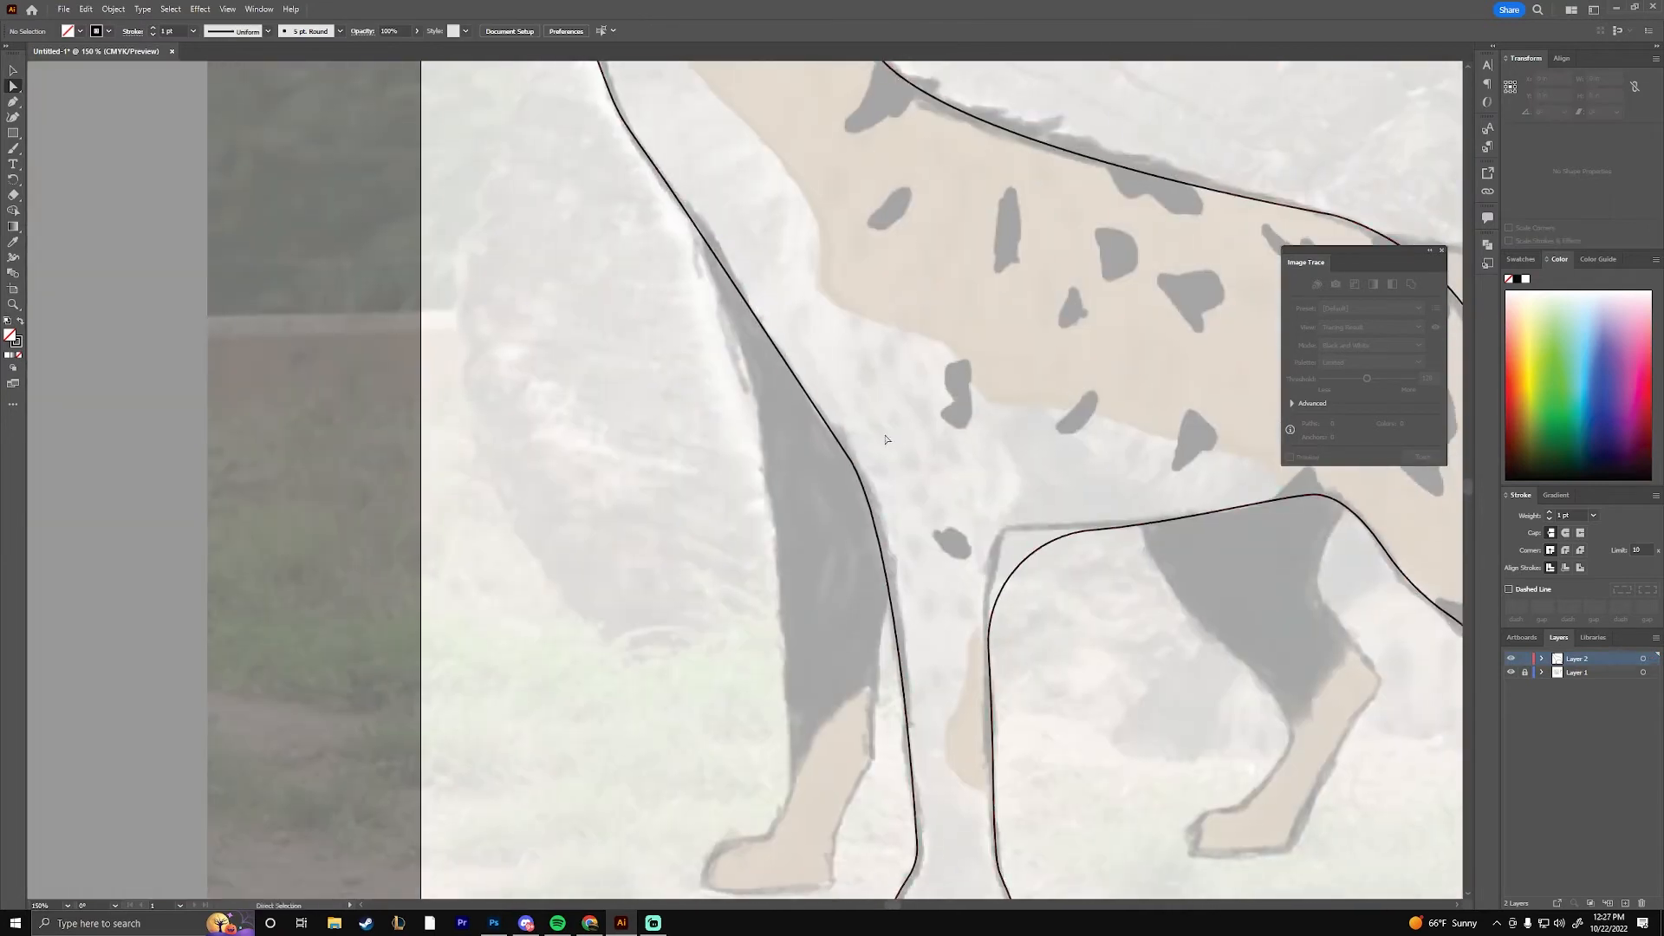
key(p)
click(709, 248)
drag(996, 275, 1041, 167)
drag(837, 665, 817, 873)
drag(783, 783, 732, 859)
click(813, 726)
drag(743, 777, 736, 790)
Trace the far front paw's sole and the leg's rear edge, closing the path across the body at the chest
drag(875, 778, 886, 752)
click(918, 648)
click(937, 492)
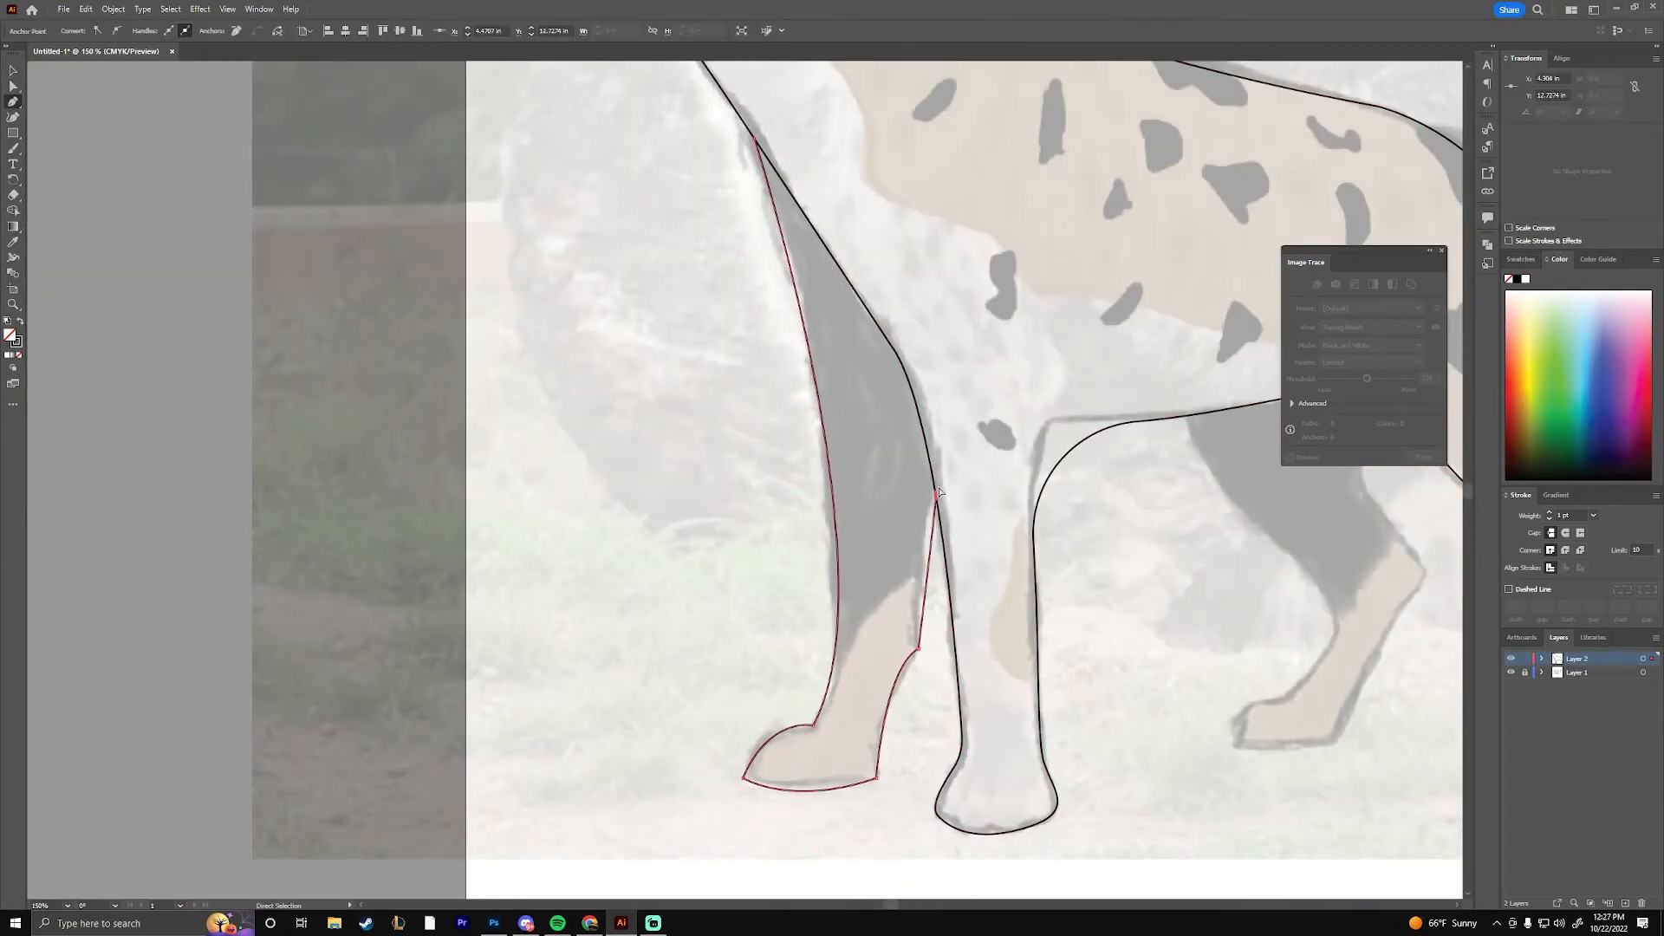
drag(953, 406, 991, 335)
click(952, 405)
click(767, 134)
click(755, 139)
Trace the far hind leg from the belly around the paw and back up, fitting its rear edge to the sketch
ctrl+click(1118, 506)
drag(1118, 506, 661, 527)
click(729, 437)
drag(794, 533, 861, 612)
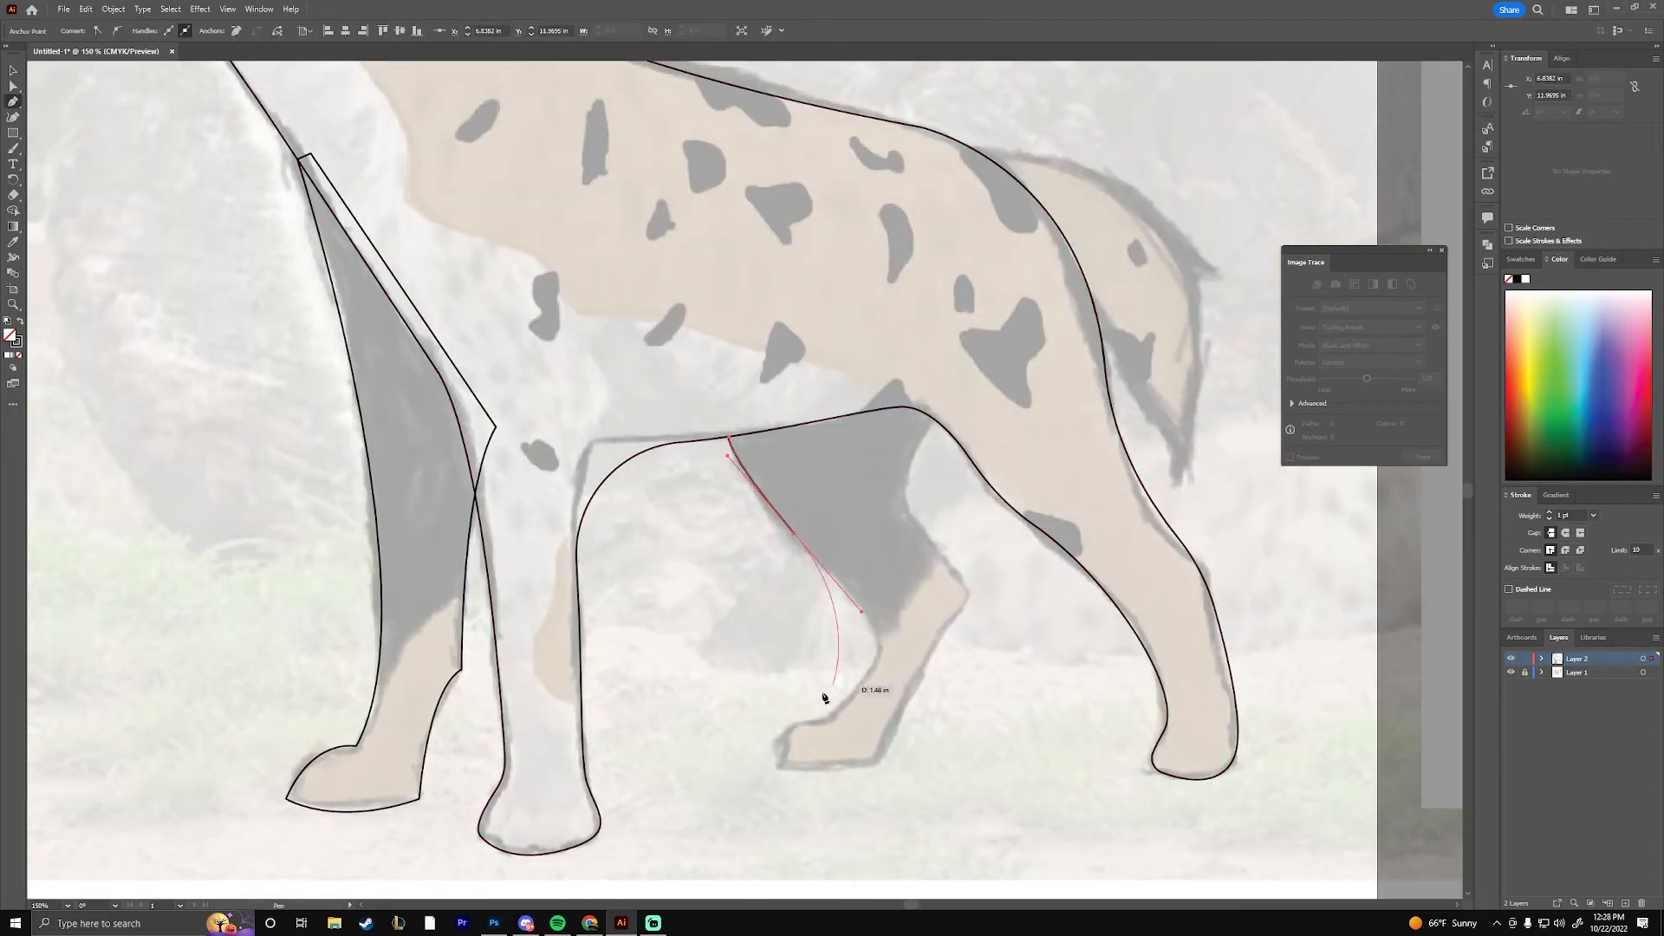
drag(943, 411, 992, 299)
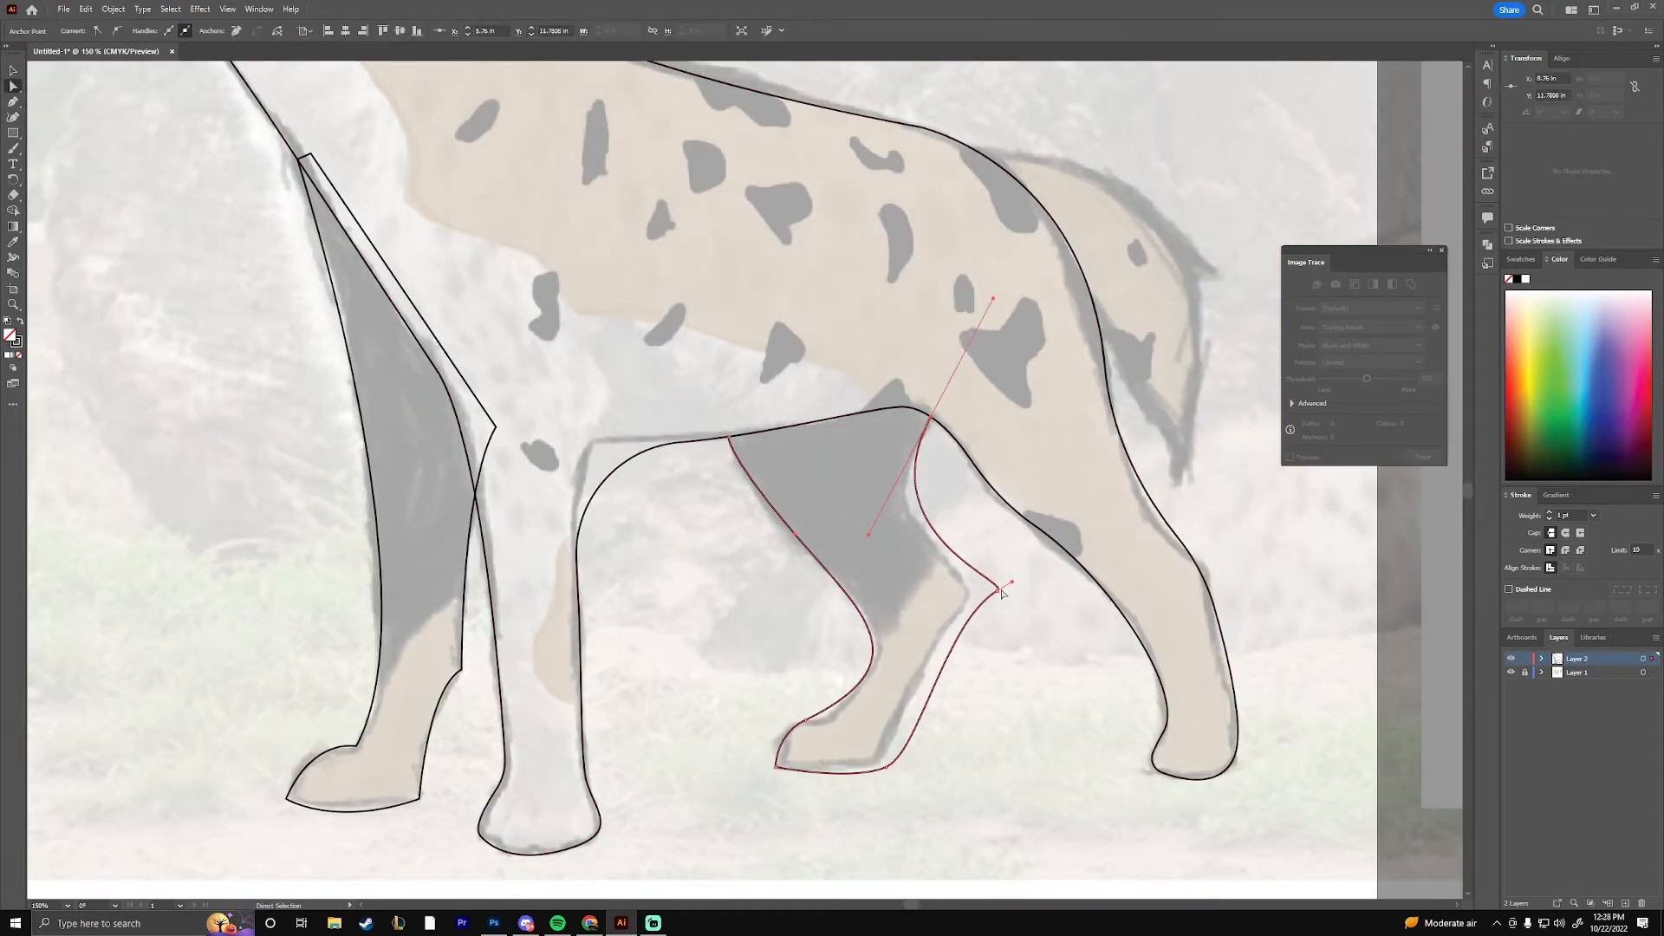
drag(966, 656, 958, 652)
drag(920, 752, 910, 773)
Give the hyena's body outline an 18 pt stroke aligned to the outside of the path
key(v)
drag(564, 347, 931, 848)
click(577, 529)
scroll(189, 33, up, 17)
click(1580, 569)
Refine the anchor points and corners around the near ear and nape to suit the thick outline
key(a)
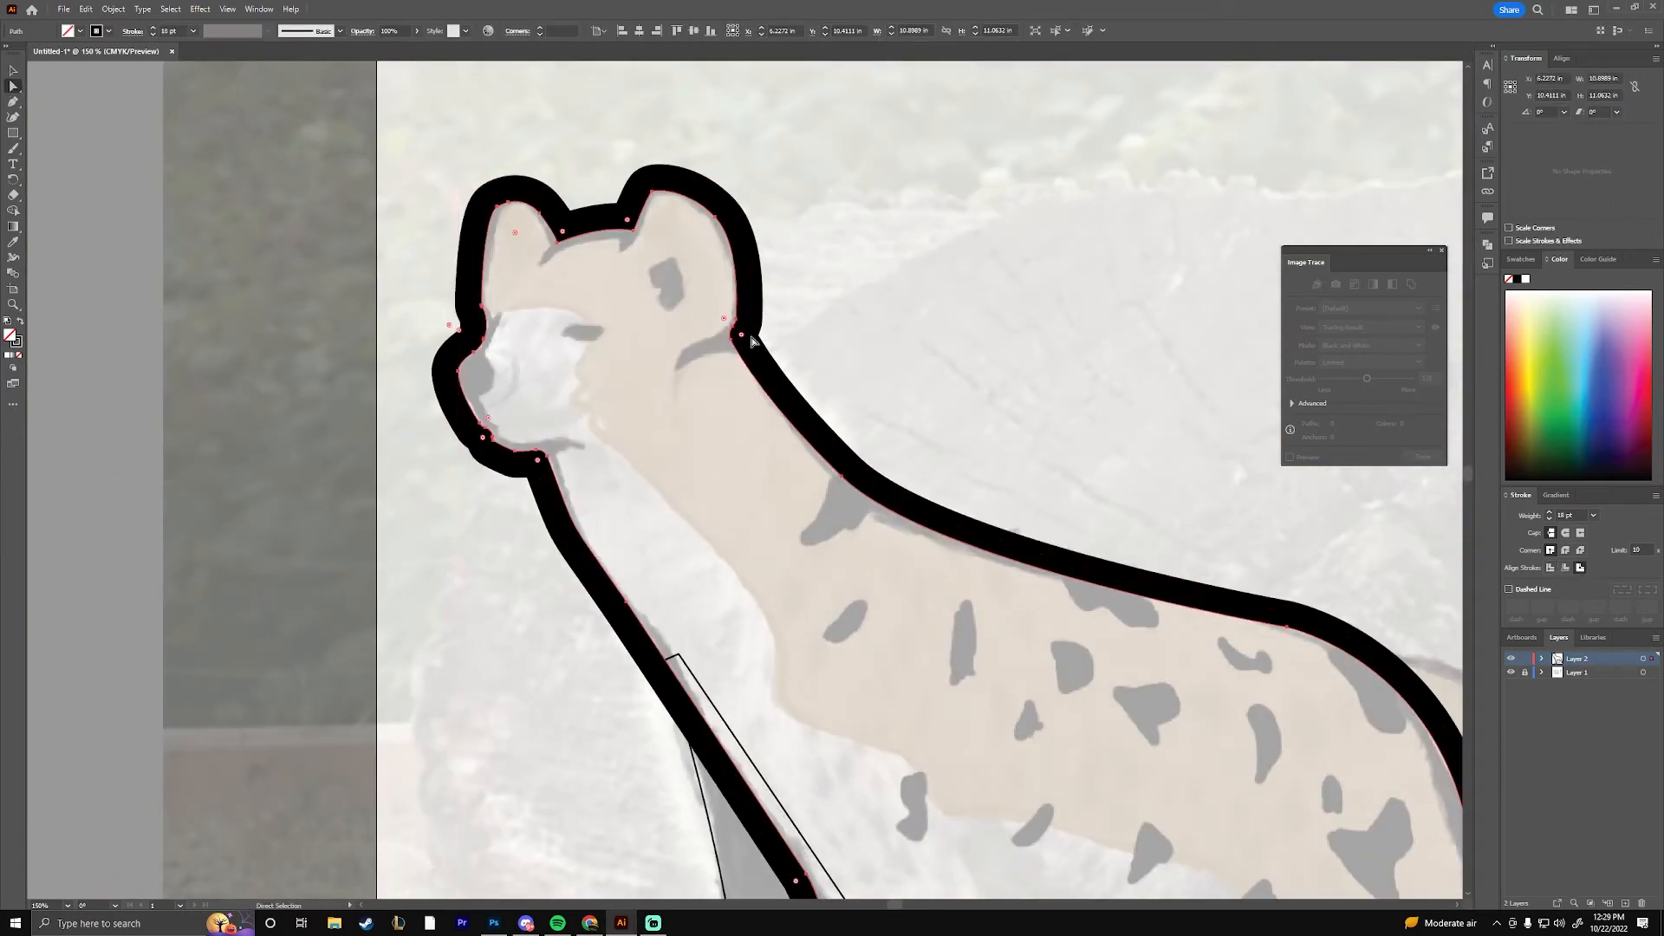
click(736, 320)
shift+click(653, 193)
shift+click(716, 218)
shift+click(737, 303)
mouse_move(732, 339)
mouse_down()
mouse_move(750, 326)
mouse_move(747, 348)
mouse_up()
click(876, 292)
Adjust the far front leg's anchor points at the toes and at its upper end on the chest line
key(ctrl+2)
key(v)
drag(726, 596, 431, 81)
key(ctrl+a)
click(535, 657)
key(a)
click(360, 784)
mouse_move(372, 138)
mouse_down()
mouse_move(788, 680)
mouse_move(1188, 780)
mouse_move(384, 141)
mouse_up()
click(637, 496)
Thicken the strokes of both far legs to match the body outline
key(v)
click(569, 416)
shift+click(854, 507)
click(226, 31)
click(210, 234)
Move the far hind leg's two upper end points so they tuck into the belly line
key(a)
click(802, 446)
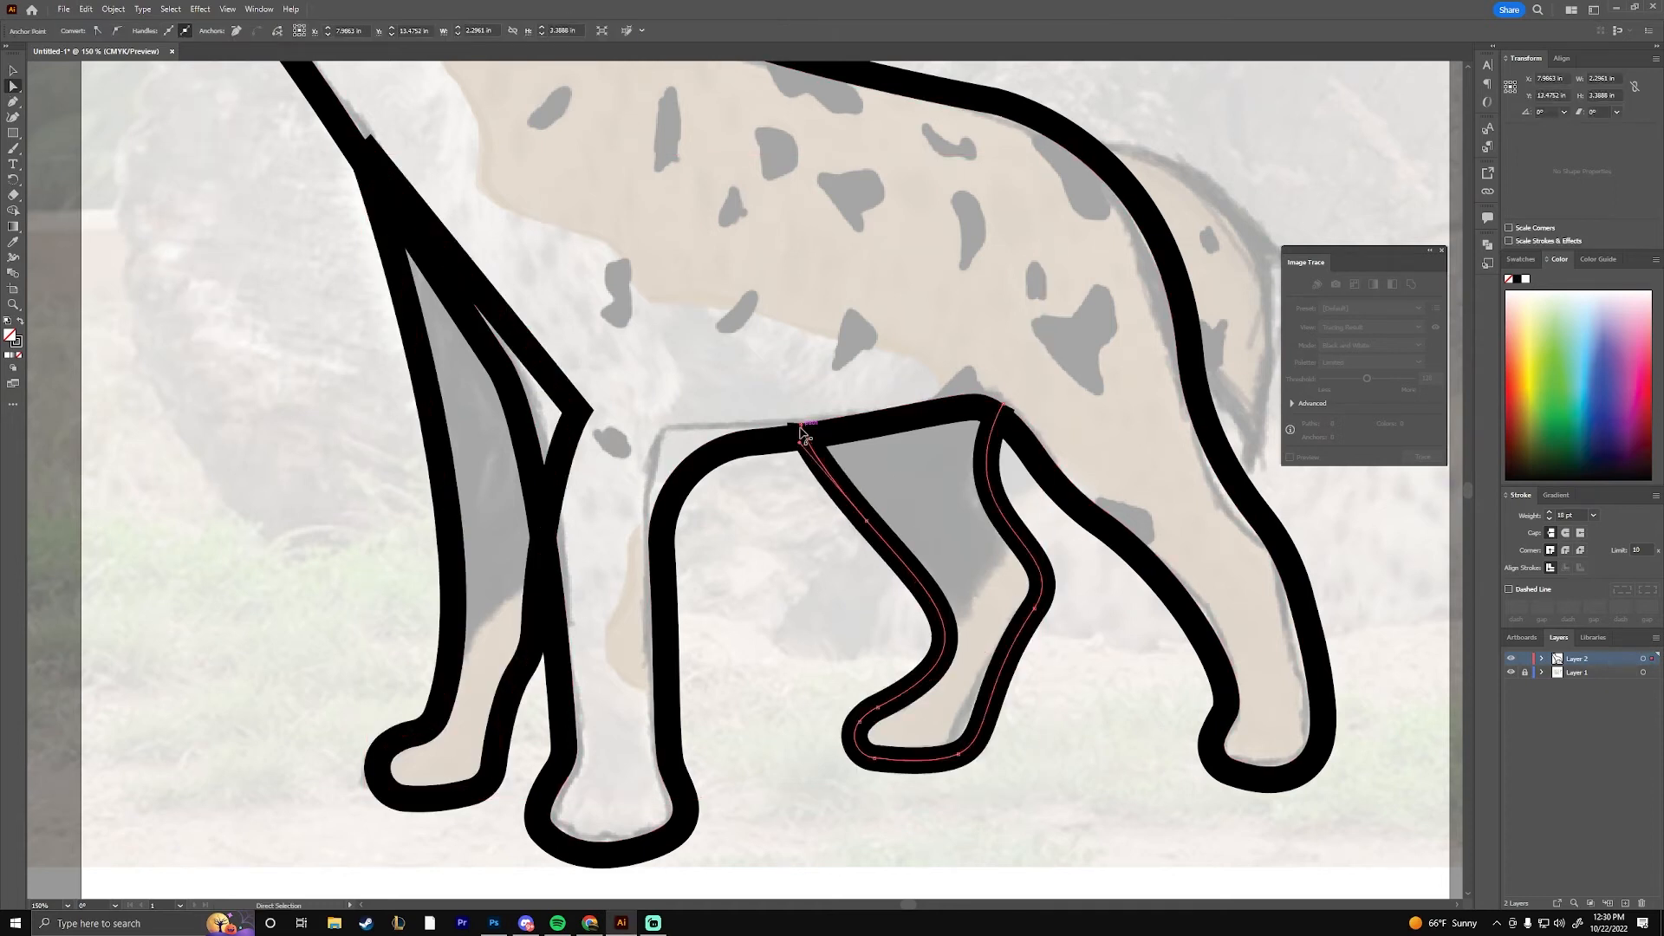
drag(800, 426, 806, 438)
drag(1004, 404, 995, 416)
click(960, 332)
Cut the far front leg's path with the Scissors tool and delete the segment that overlaps the chest
click(578, 411)
drag(13, 195, 61, 212)
click(370, 154)
click(578, 410)
key(a)
click(501, 315)
key(Delete)
Move the far front leg's loose rear end point so it hides behind the near leg's outline
drag(579, 411, 543, 437)
drag(542, 437, 533, 469)
click(546, 477)
click(667, 381)
drag(1105, 159, 485, 385)
key(p)
click(389, 333)
drag(678, 442, 789, 548)
key(a)
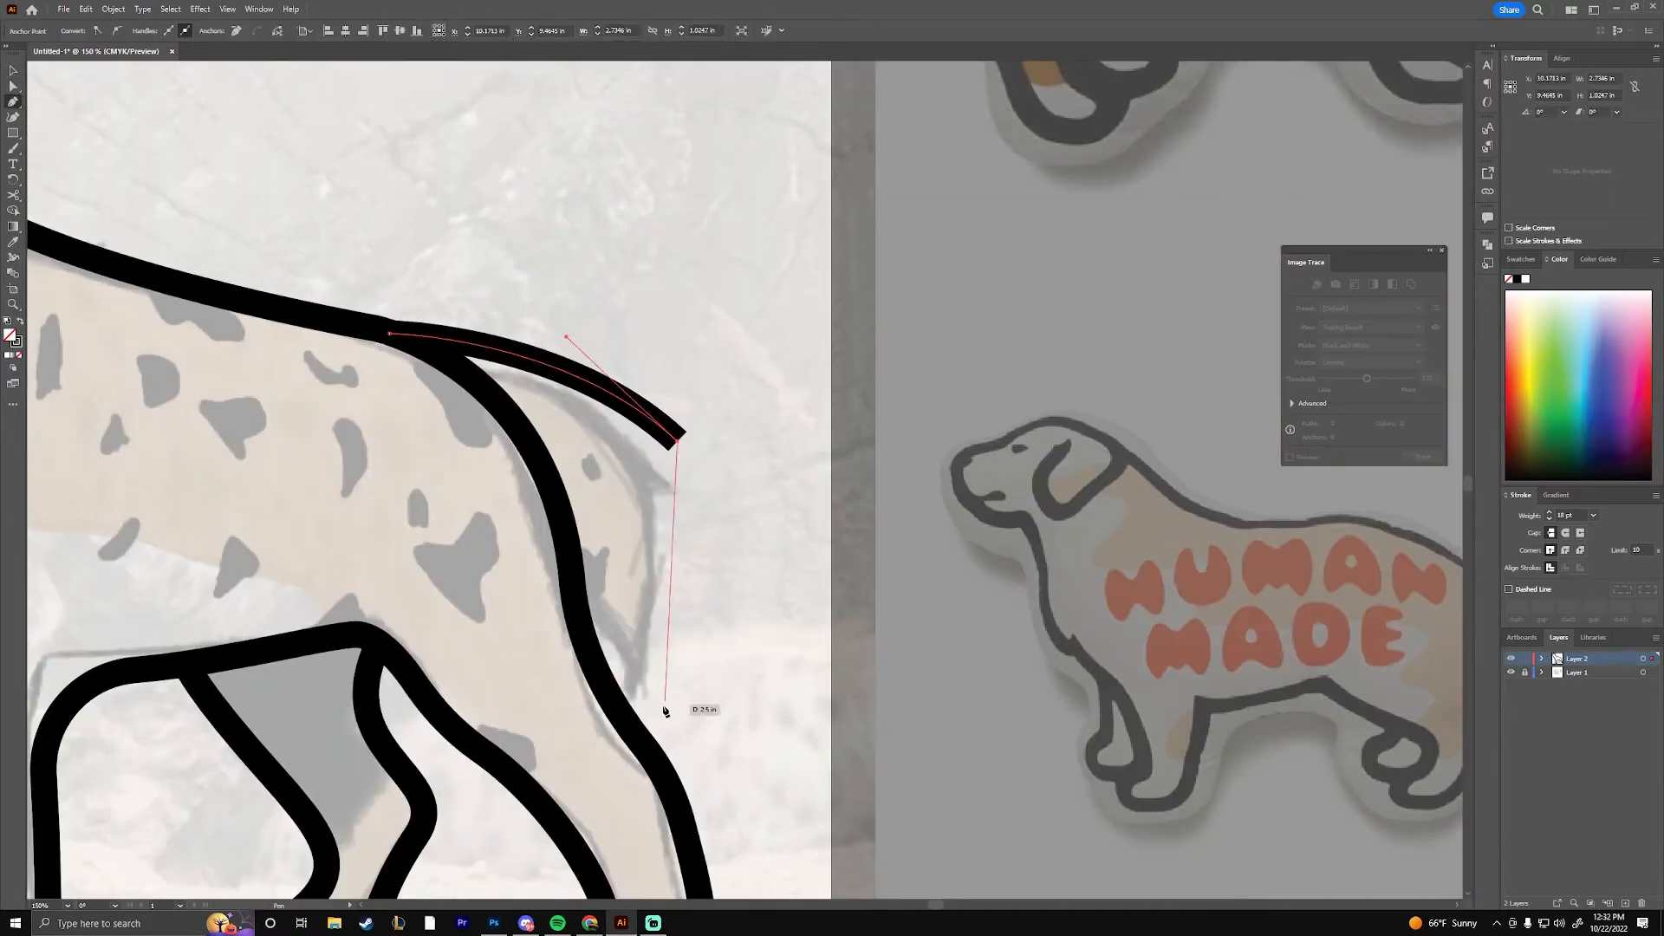
key(ctrl+z)
key(ctrl+z)
key(ctrl+z)
Draw the tail with the Pen tool, from the rump out around the tip and back to the hind leg
drag(510, 337, 639, 401)
drag(730, 515, 758, 658)
click(692, 754)
drag(561, 535, 513, 486)
Reposition the tail's anchor points, round its tip and blend its start into the line of the back
key(a)
drag(478, 336, 416, 343)
drag(692, 754, 668, 675)
drag(730, 515, 681, 489)
click(668, 673)
drag(663, 655, 657, 621)
drag(560, 535, 553, 528)
drag(416, 343, 319, 319)
Refine the tail's outer curve, tip and inner edge so it hangs smoothly behind the hind leg
drag(617, 597, 688, 677)
drag(682, 489, 1059, 544)
drag(1058, 543, 1077, 552)
drag(1104, 696, 1105, 624)
drag(1077, 552, 1056, 497)
drag(1065, 731, 1072, 704)
key(ctrl+minus)
key(ctrl+minus)
key(ctrl+minus)
click(1130, 329)
Add a new layer beneath the locked outline layer and set the stroke to 1 pt
key(ctrl+equal)
key(ctrl+equal)
key(ctrl+equal)
click(1611, 674)
click(193, 31)
click(219, 89)
Trace the dark upper part of the far front leg as a closed shape and fill it black without a stroke
click(694, 614)
drag(802, 524, 855, 521)
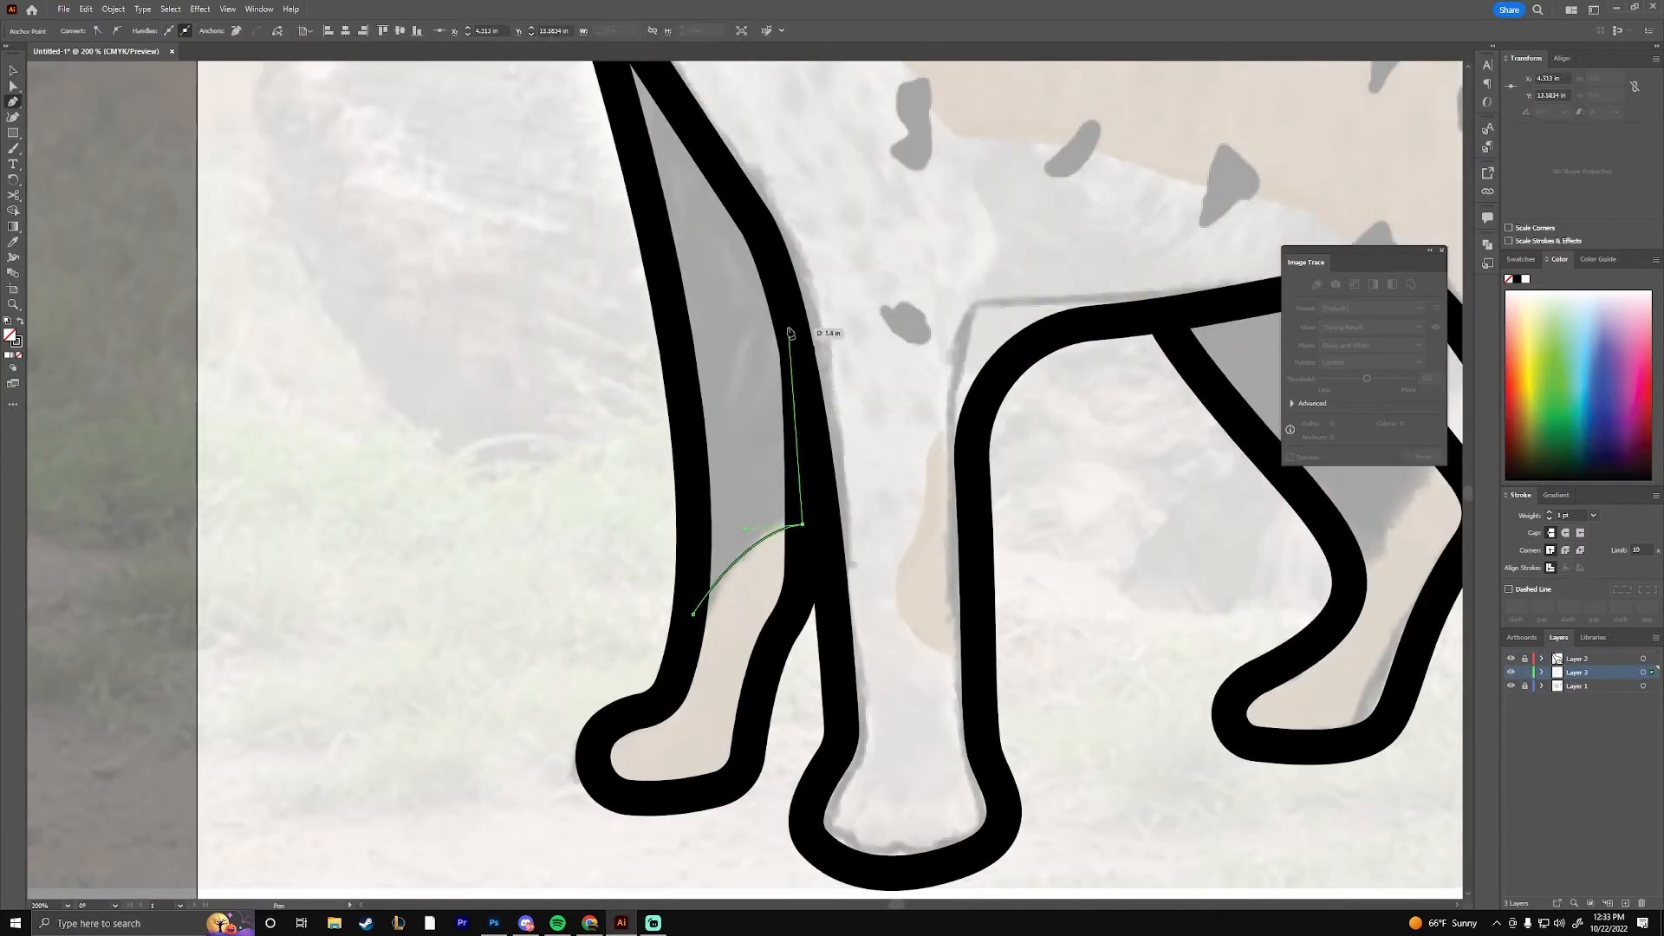
click(789, 323)
click(726, 166)
click(789, 530)
key(v)
click(20, 322)
click(555, 346)
Trace the dark upper part of the far hind leg as a closed, black-filled shape beneath the outlines
drag(799, 351, 123, 534)
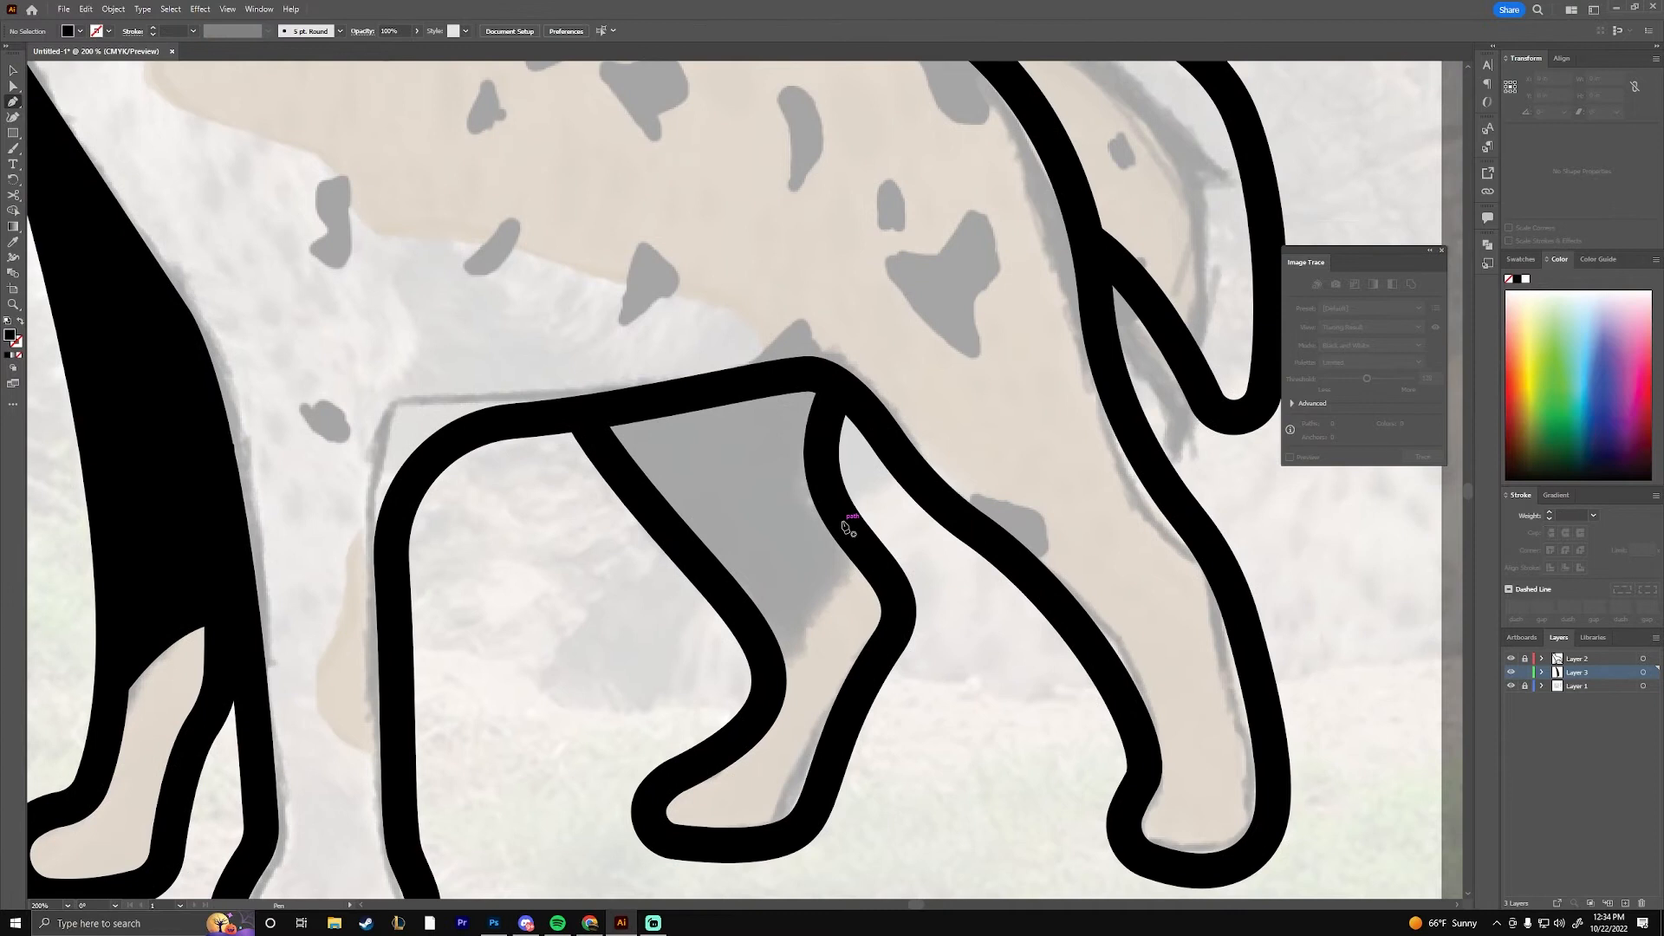
click(727, 587)
mouse_move(765, 675)
mouse_down()
mouse_move(756, 732)
mouse_move(768, 703)
mouse_up()
click(647, 505)
click(588, 417)
click(816, 376)
click(844, 520)
key(v)
key(a)
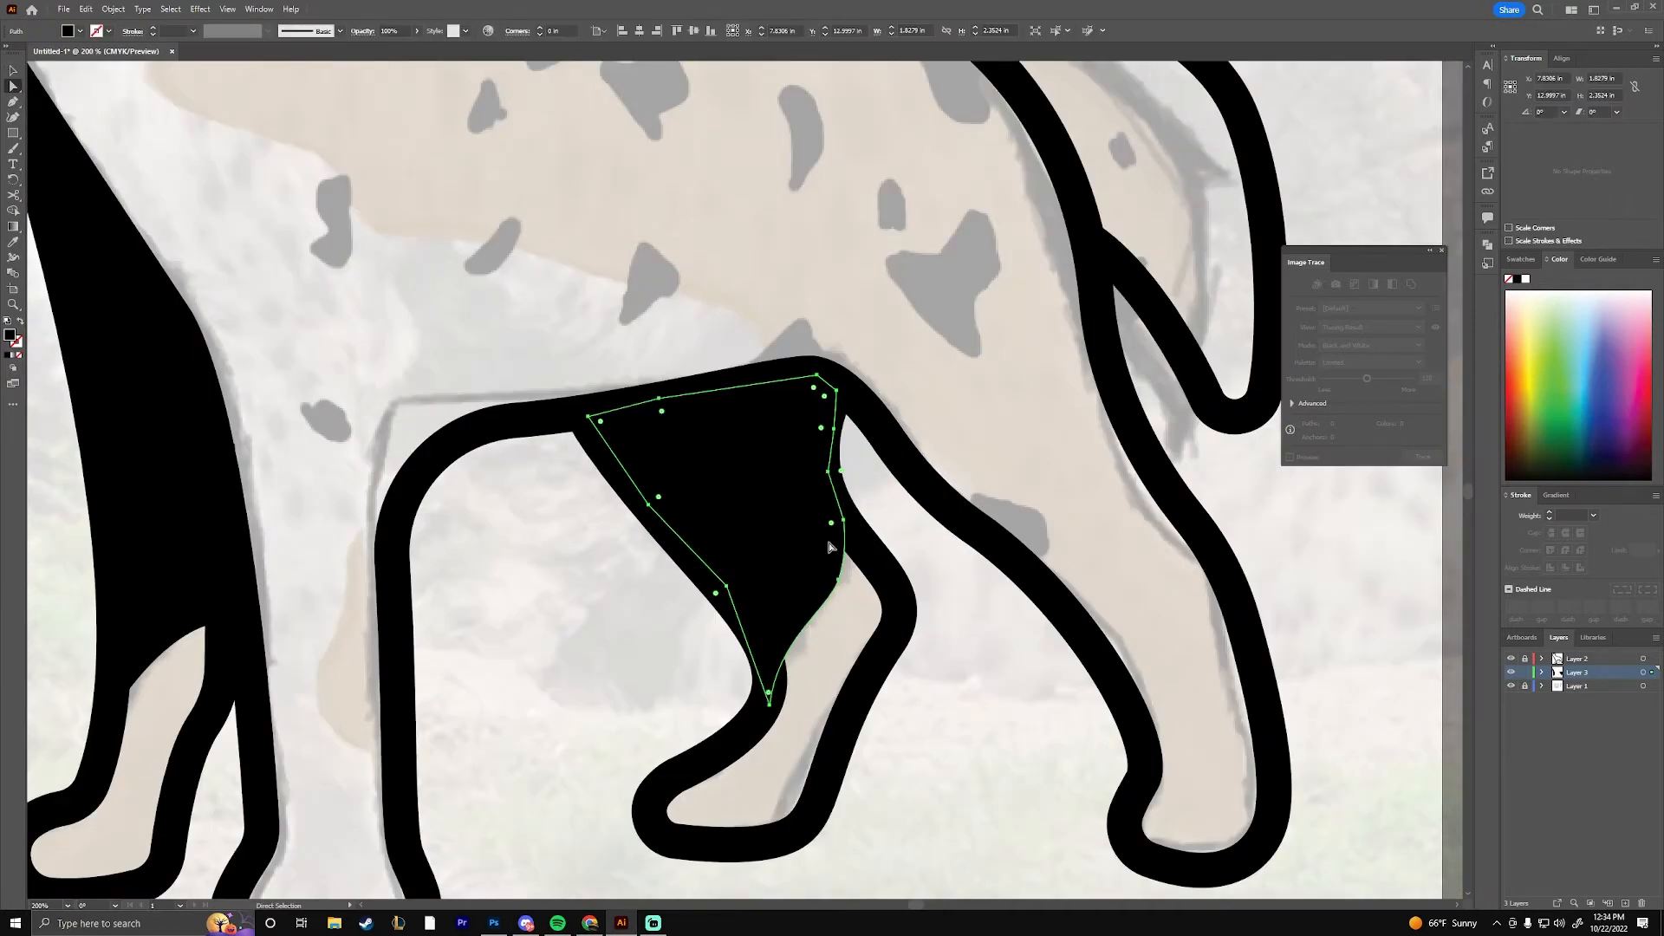
Refine the anchor points of the black shape on the far hind leg
drag(838, 581, 838, 566)
drag(843, 520, 833, 497)
drag(769, 704, 774, 712)
click(820, 672)
click(775, 712)
drag(826, 597, 841, 571)
click(845, 620)
click(775, 711)
click(932, 676)
Trace the nose as a closed, black-filled shape against the muzzle outline
key(ctrl+minus)
key(ctrl+minus)
key(ctrl+minus)
key(ctrl+minus)
key(ctrl+minus)
drag(695, 356, 840, 520)
key(ctrl+equal)
key(ctrl+equal)
key(ctrl+equal)
key(ctrl+equal)
key(ctrl+equal)
key(ctrl+equal)
key(p)
click(535, 600)
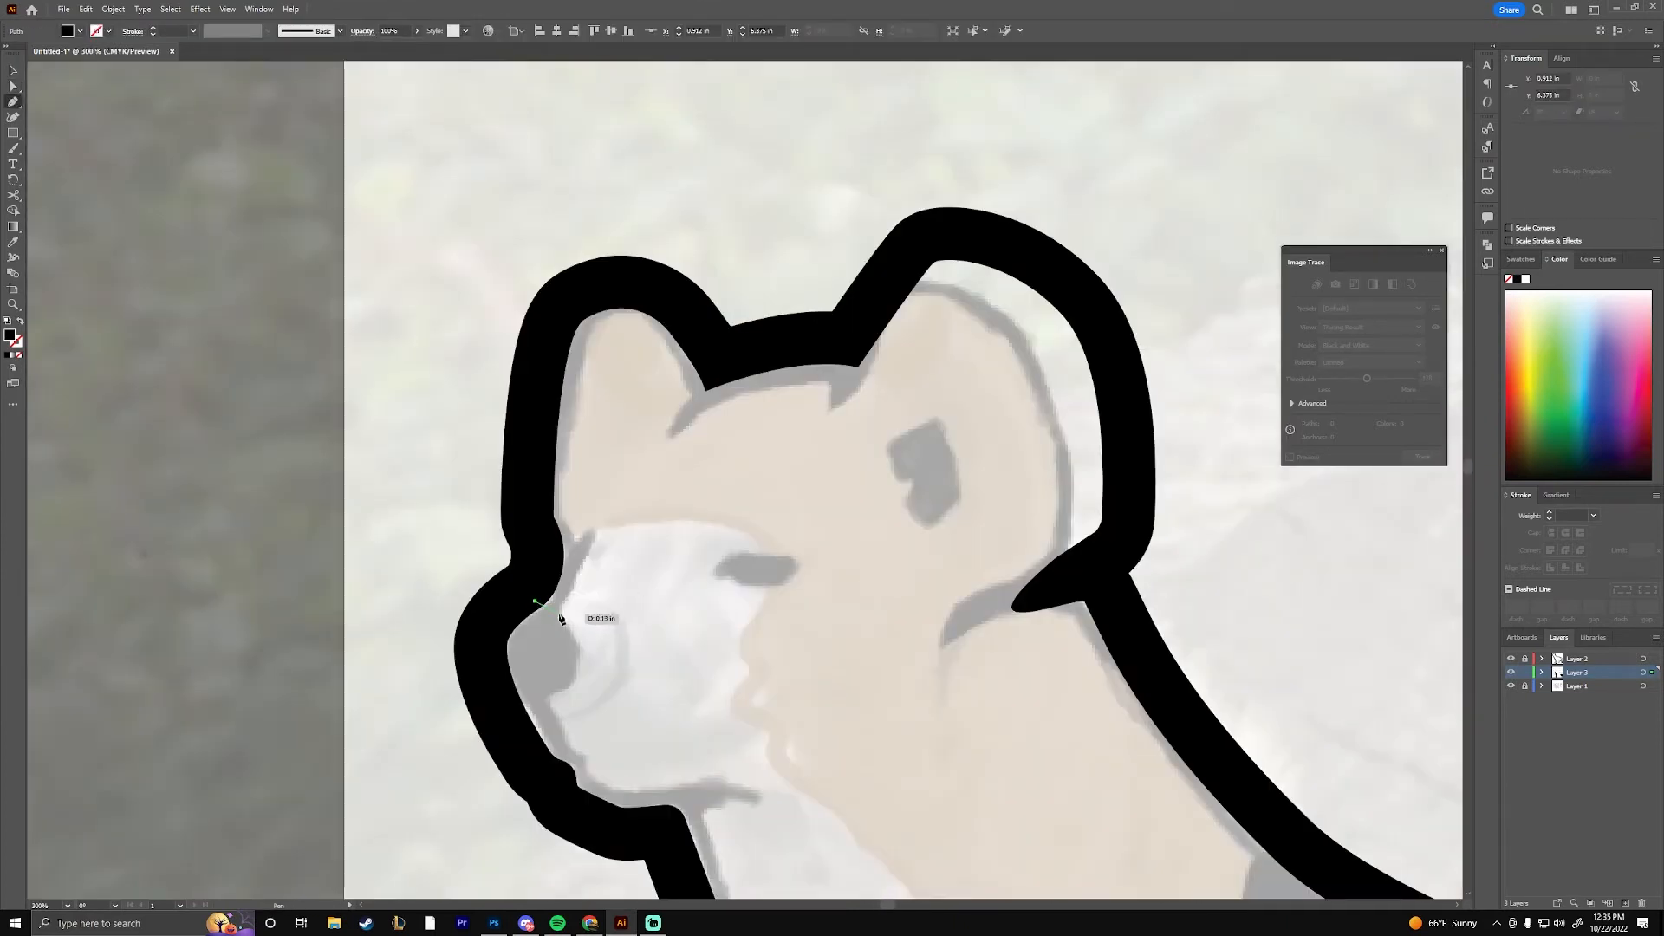
click(563, 616)
click(575, 683)
click(519, 727)
click(477, 681)
click(482, 612)
click(534, 601)
Adjust the nose shape's anchor points and soften its corners to follow the sketch
key(a)
drag(535, 600, 547, 591)
mouse_move(562, 616)
mouse_down()
mouse_move(579, 640)
mouse_move(544, 612)
mouse_up()
click(528, 713)
click(658, 730)
drag(702, 732, 596, 579)
key(ctrl+z)
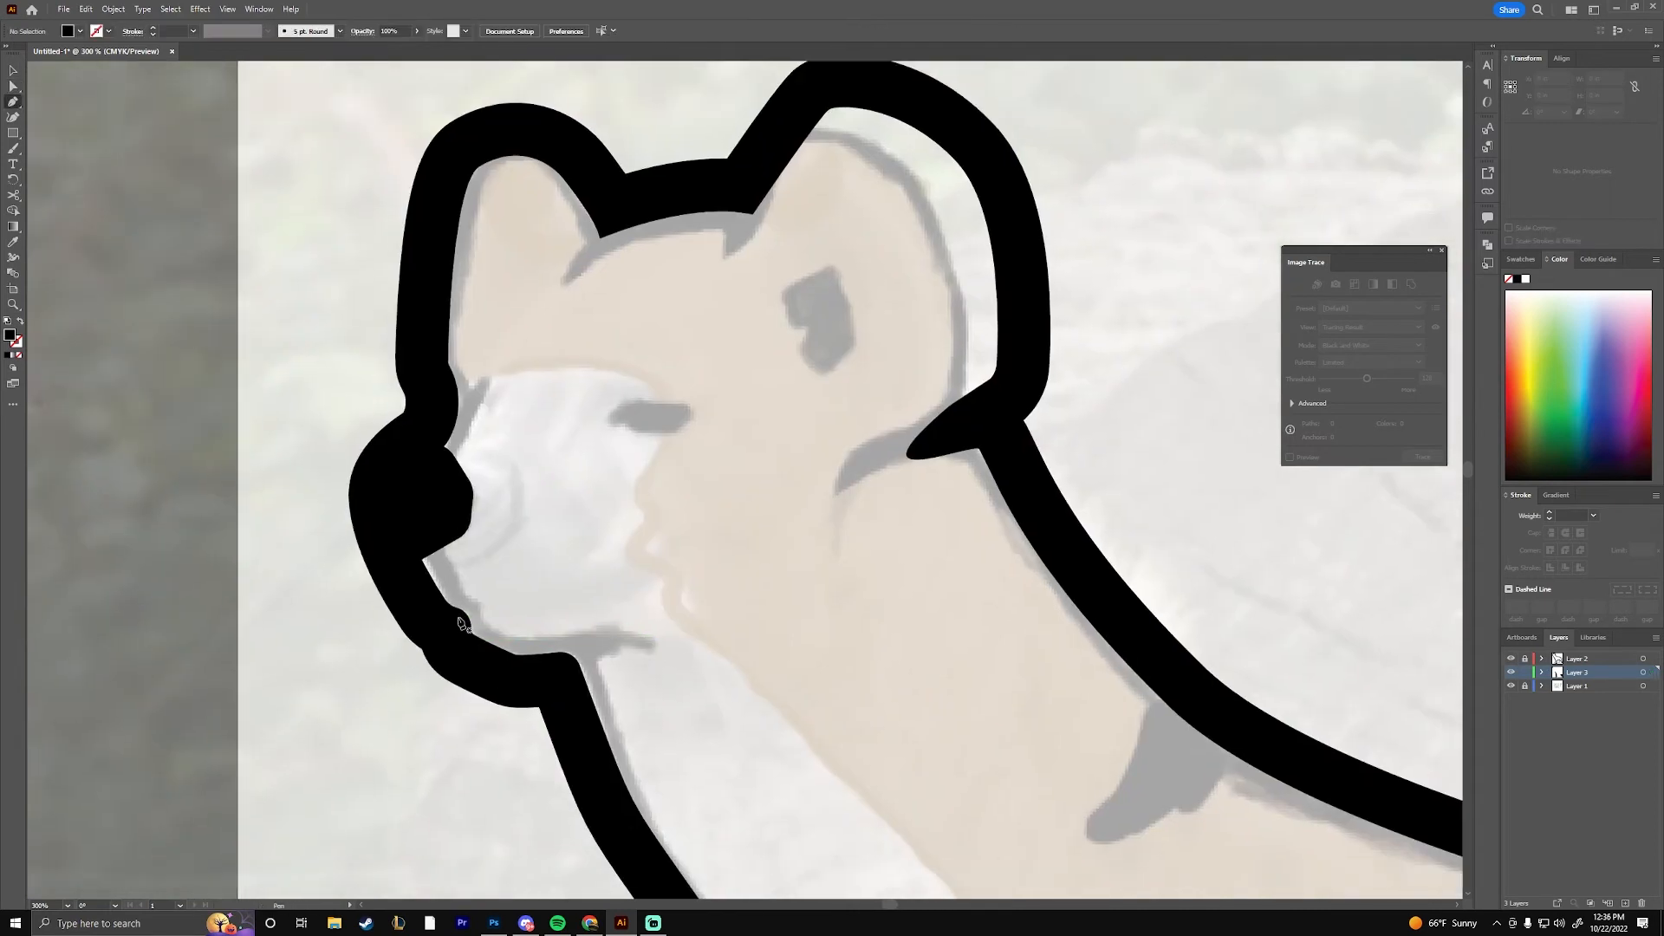
Trace the mouth line above the chin as a closed, black-filled shape tapering toward the cheek
click(464, 624)
click(516, 639)
click(609, 625)
click(664, 644)
click(466, 626)
key(a)
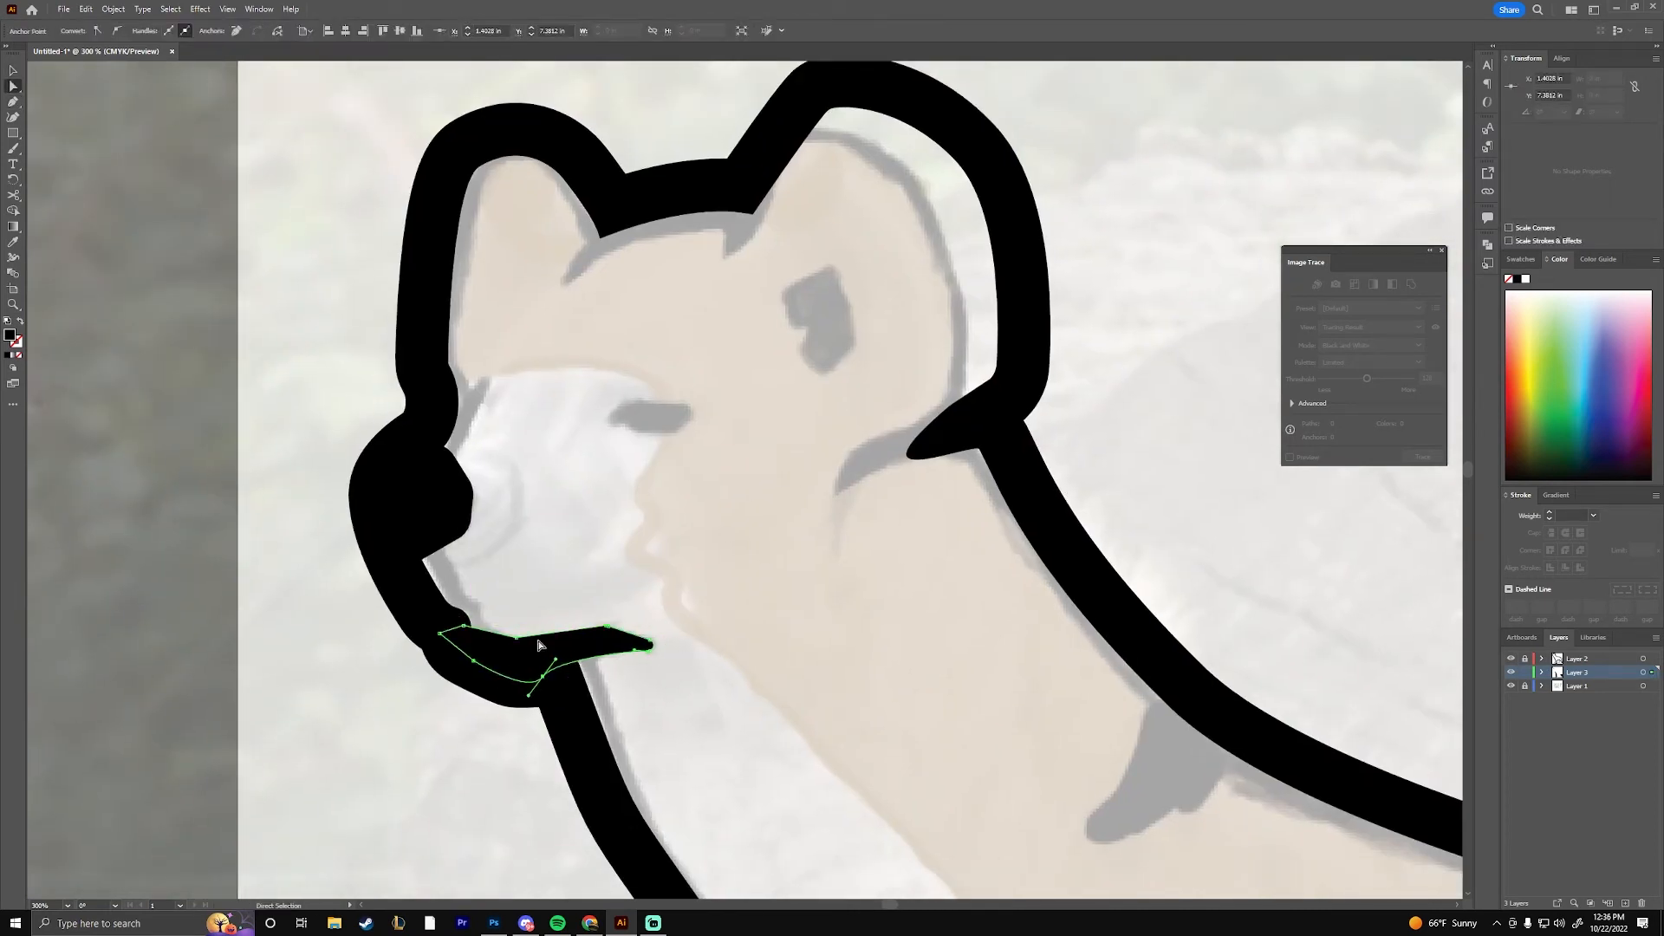
Trace the narrow eye as a black-filled shape over the sketch
key(ctrl+plus)
key(ctrl+plus)
drag(585, 491, 759, 630)
key(p)
click(637, 499)
click(674, 459)
click(812, 459)
click(823, 494)
drag(782, 517, 774, 544)
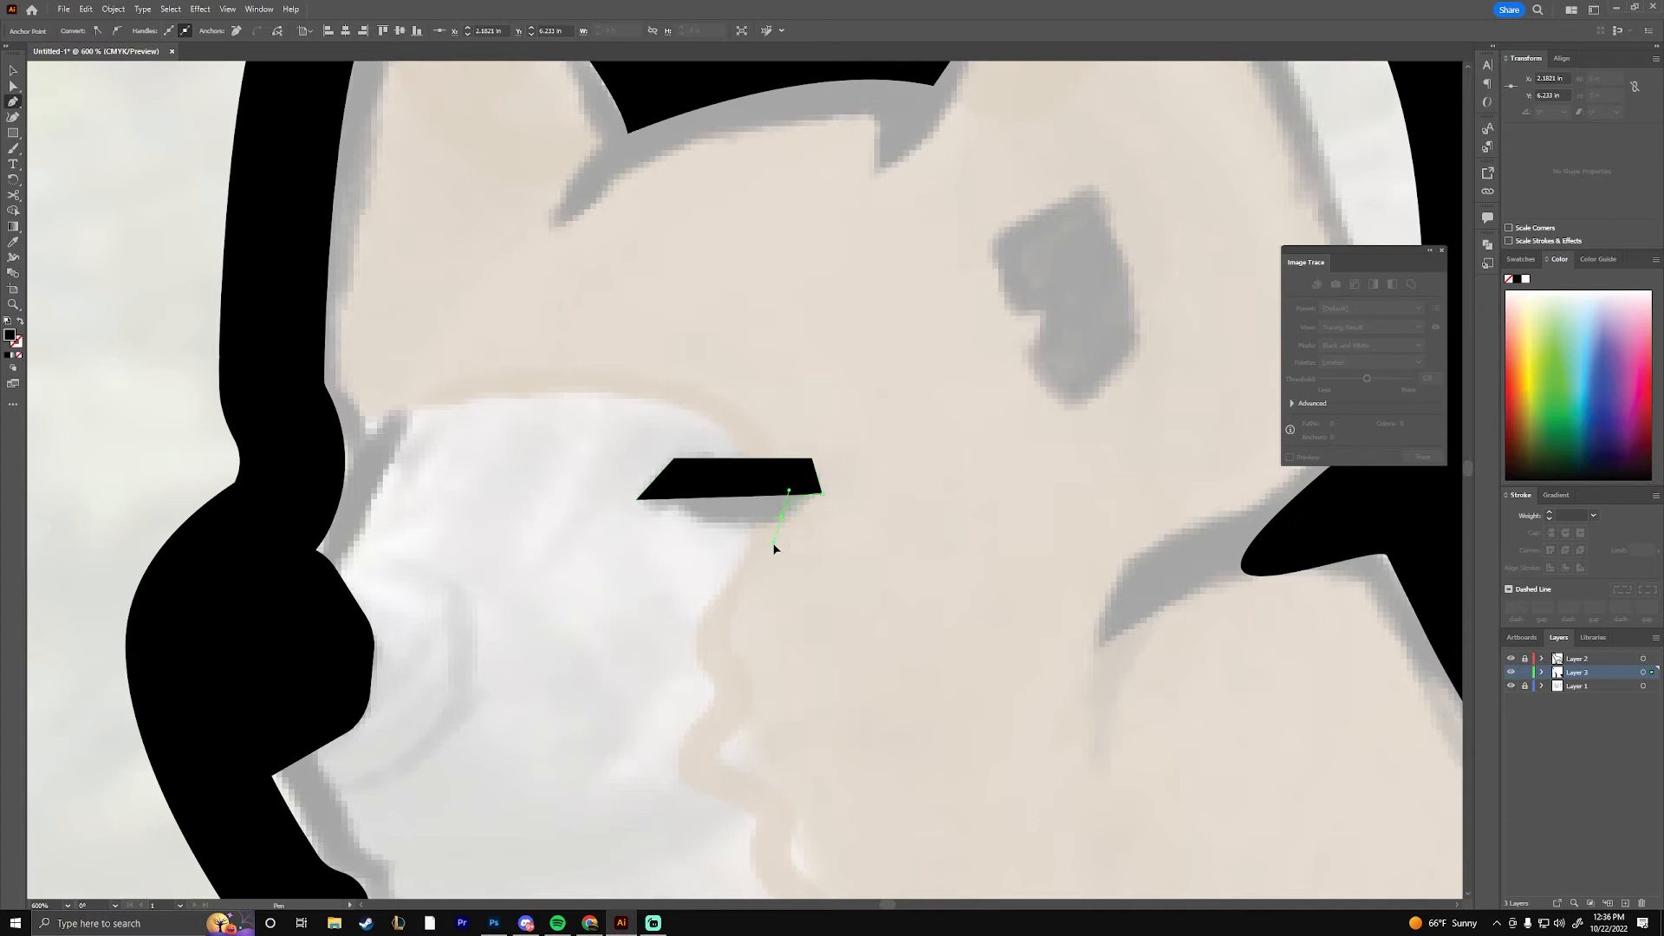
Round the corners of the eye shape, undoing the first rounding attempts
key(a)
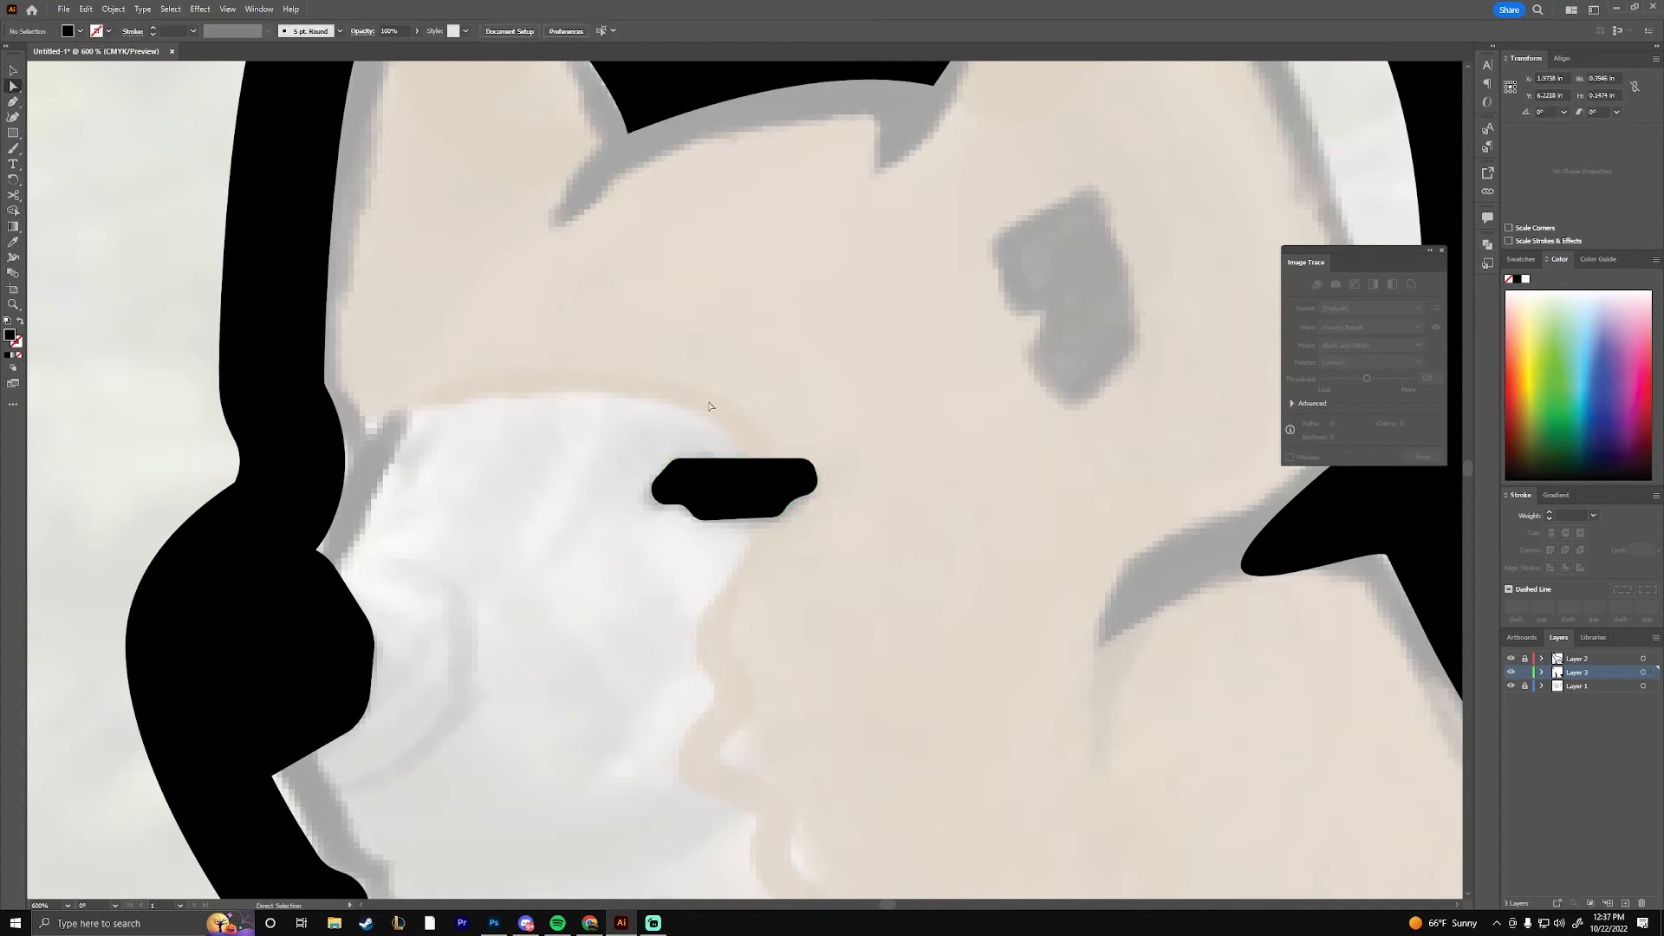
drag(792, 538, 783, 546)
key(ctrl+z)
key(ctrl+z)
key(ctrl+z)
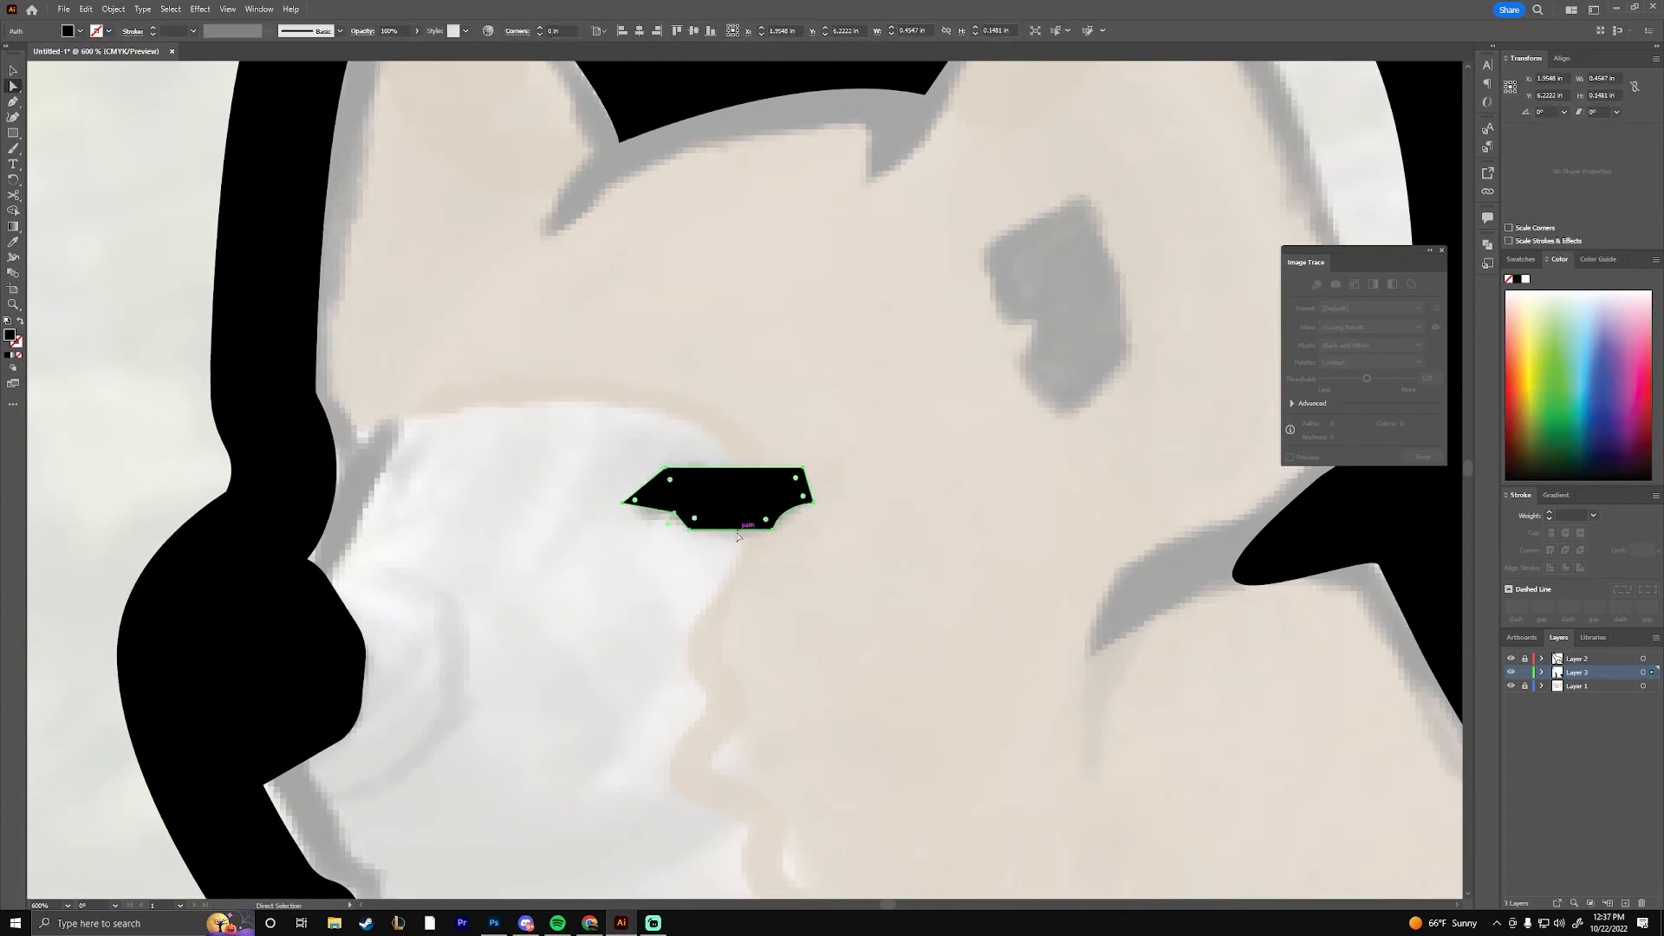
Trace the dark marking inside the near ear as a closed, black-filled shape
drag(943, 397, 706, 617)
key(p)
click(747, 467)
click(843, 412)
drag(896, 572, 883, 654)
click(833, 637)
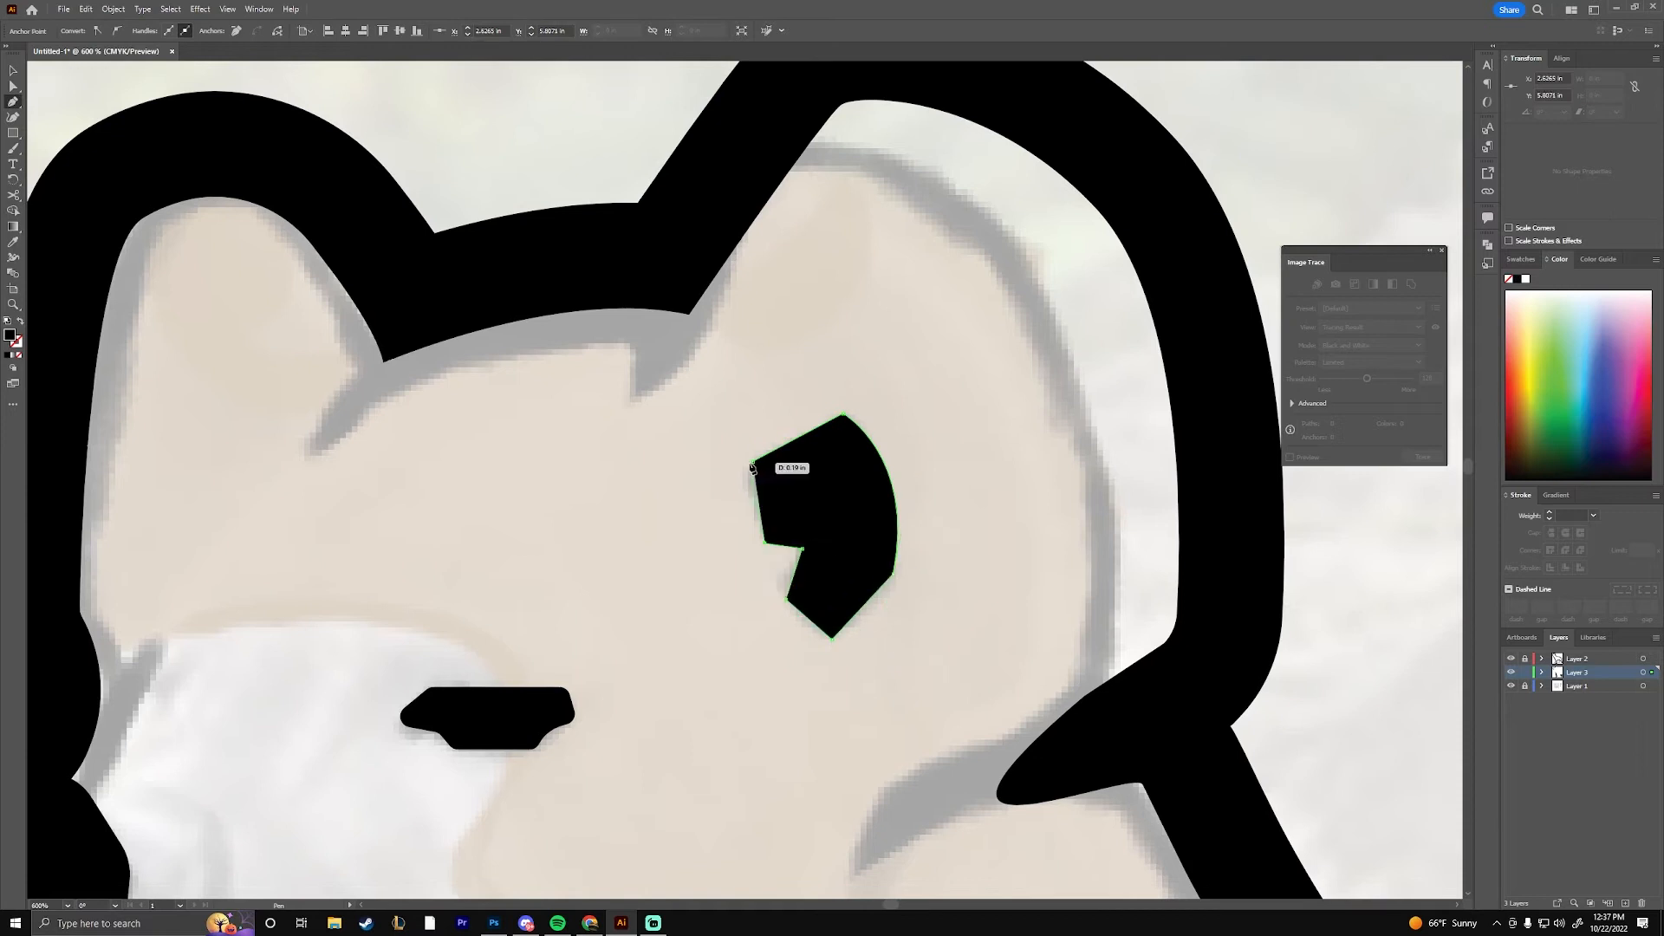
Move the inner-ear marking up toward the ear's rear edge and round its corners
key(v)
drag(852, 539, 947, 475)
key(a)
key(ctrl+0)
click(1003, 486)
key(ctrl+equal)
key(ctrl+equal)
key(ctrl+equal)
drag(344, 273, 928, 694)
key(ctrl+equal)
key(ctrl+equal)
key(ctrl+equal)
drag(691, 625, 0, 166)
key(p)
key(l)
drag(875, 289, 1098, 384)
key(v)
mouse_move(927, 348)
mouse_down()
mouse_move(824, 509)
mouse_move(744, 459)
mouse_up()
Draw a jagged black fur tuft along the back of the neck, merging with the outline
key(ctrl+minus)
key(ctrl+minus)
key(ctrl+minus)
drag(770, 489, 763, 484)
click(862, 498)
key(p)
click(668, 429)
click(762, 463)
click(777, 483)
key(v)
Draw a second jagged black fur tuft along the middle of the back
key(p)
click(839, 535)
click(897, 538)
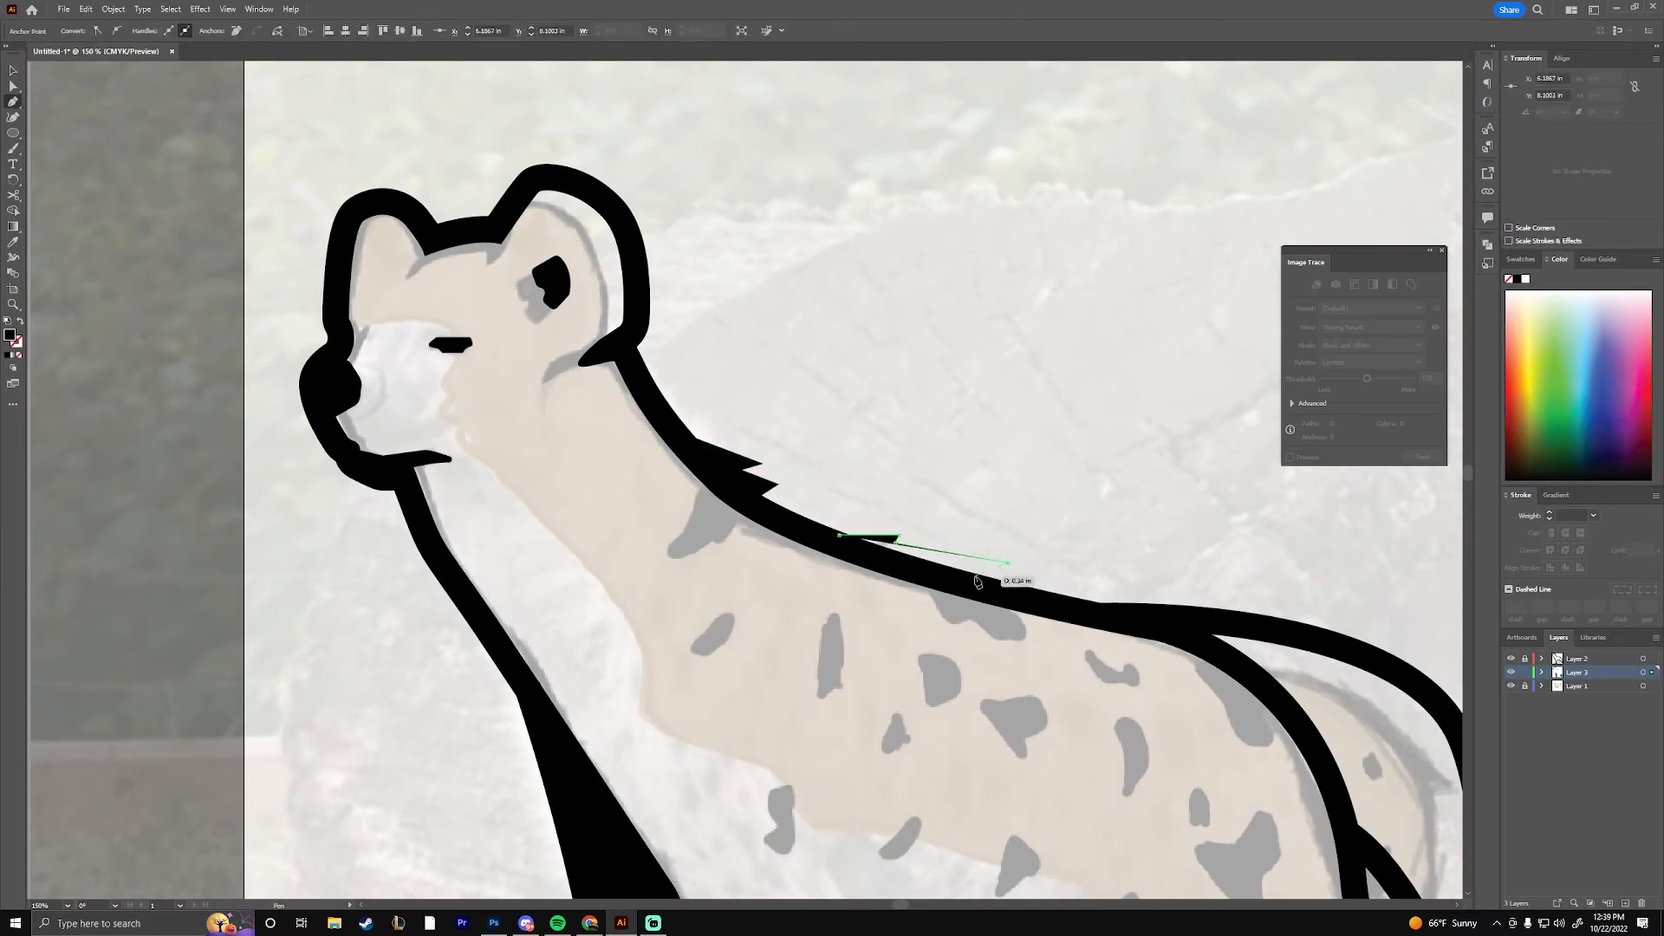
click(834, 543)
Round the pointed corners of the fur tufts on the neck and back
key(a)
click(731, 469)
mouse_move(998, 562)
mouse_down()
mouse_move(982, 553)
mouse_move(977, 579)
mouse_up()
click(962, 570)
key(v)
click(1101, 527)
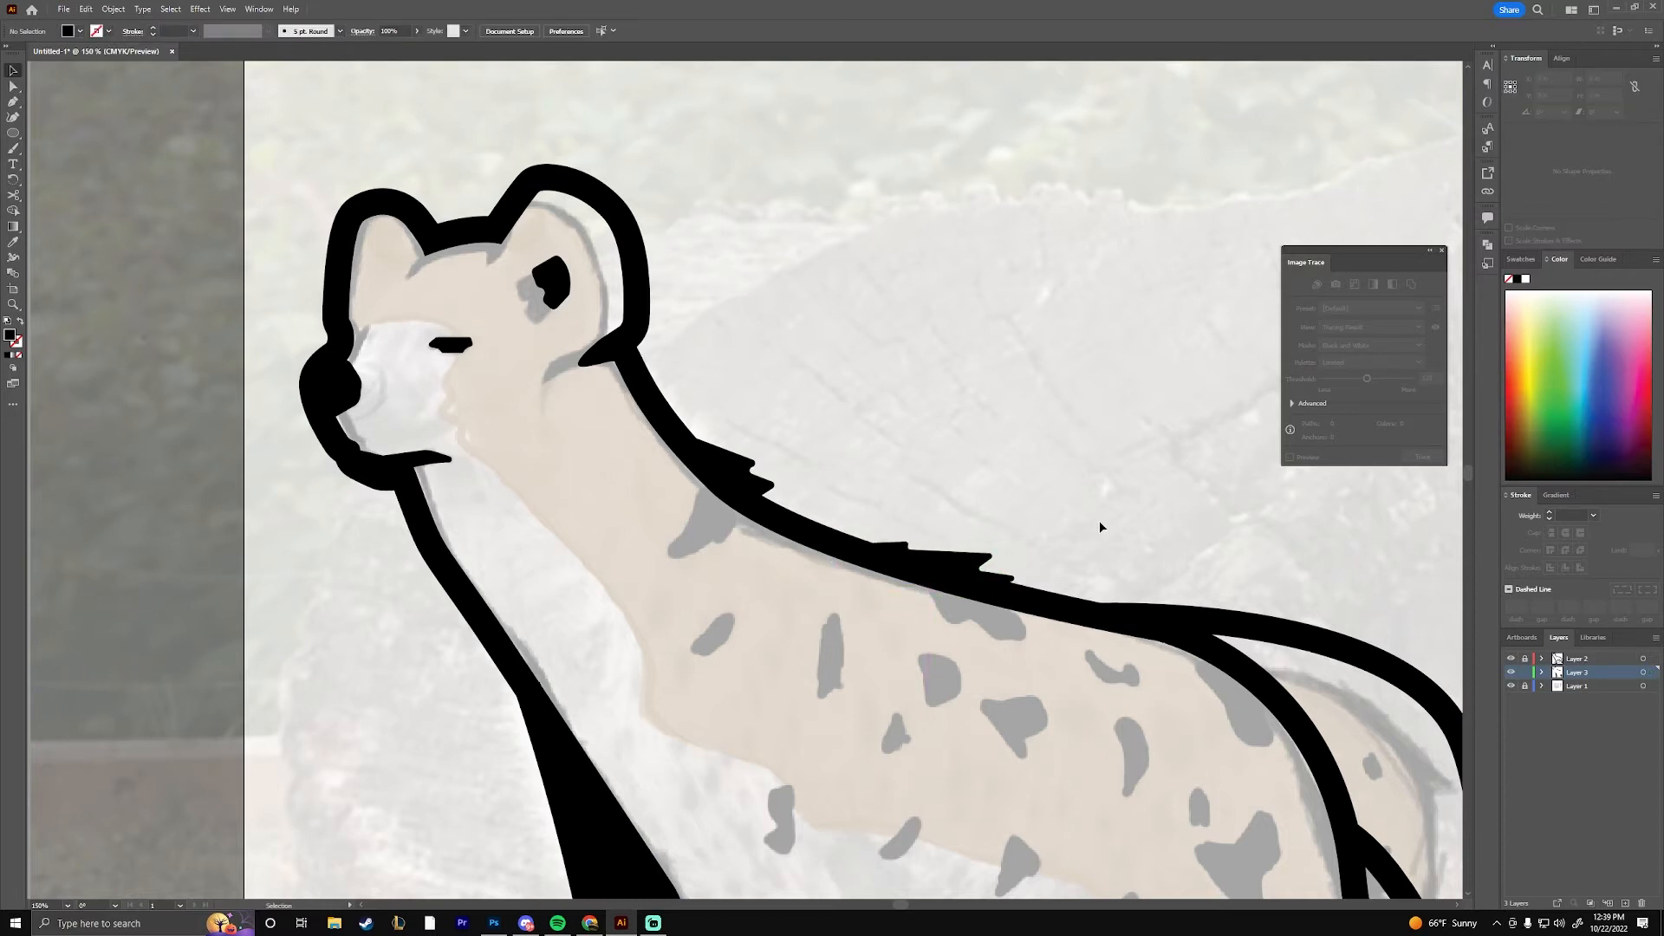
Trace the dark forehead marking between the ears as a closed, black-filled shape joined to the outline
scroll(359, 180, up, 3)
key(p)
click(537, 365)
drag(486, 445, 470, 476)
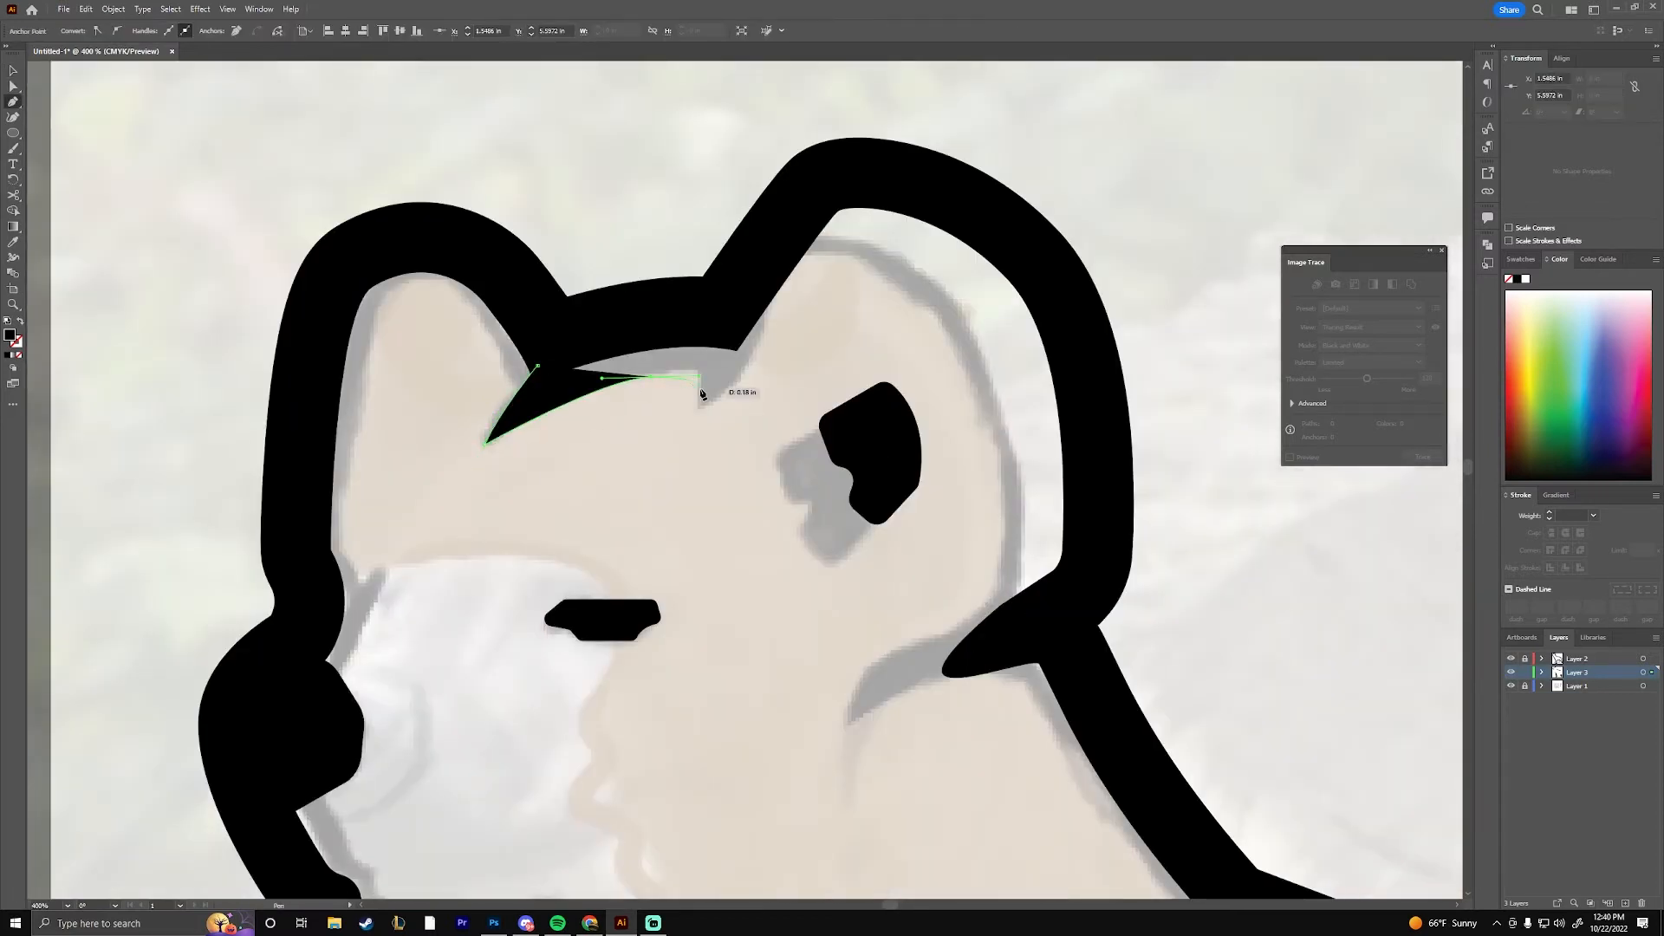
drag(852, 355, 837, 349)
click(672, 405)
click(737, 351)
click(722, 304)
click(616, 321)
click(537, 366)
Round the corners of the black forehead marking and touch up its edges
key(a)
mouse_move(693, 370)
mouse_down()
mouse_move(661, 374)
mouse_move(687, 371)
mouse_up()
click(721, 553)
drag(720, 554, 629, 626)
click(579, 419)
key(p)
click(522, 360)
click(579, 337)
key(a)
drag(570, 349, 568, 356)
click(661, 341)
Trace the slanted oval spot on the shoulder as a black-filled shape
scroll(661, 341, down, 5)
key(p)
scroll(806, 416, up, 5)
drag(835, 371, 485, 87)
drag(1230, 867, 1093, 591)
click(519, 479)
click(612, 384)
click(656, 390)
click(626, 469)
click(565, 510)
Trace the large marking at the base of the neck as a black-filled shape touching the back outline
drag(602, 317, 608, 484)
click(554, 186)
click(533, 305)
click(425, 439)
click(591, 368)
click(591, 394)
click(661, 323)
click(660, 245)
Trace the tall narrow spot behind the shoulder and the rounder spot beside it as black-filled shapes
click(523, 375)
click(564, 331)
click(585, 533)
click(559, 534)
click(519, 575)
click(523, 375)
click(782, 453)
click(796, 491)
drag(1041, 513, 722, 473)
Trace the marking hanging below the back outline as a closed, black-filled shape
click(478, 213)
click(568, 337)
click(601, 314)
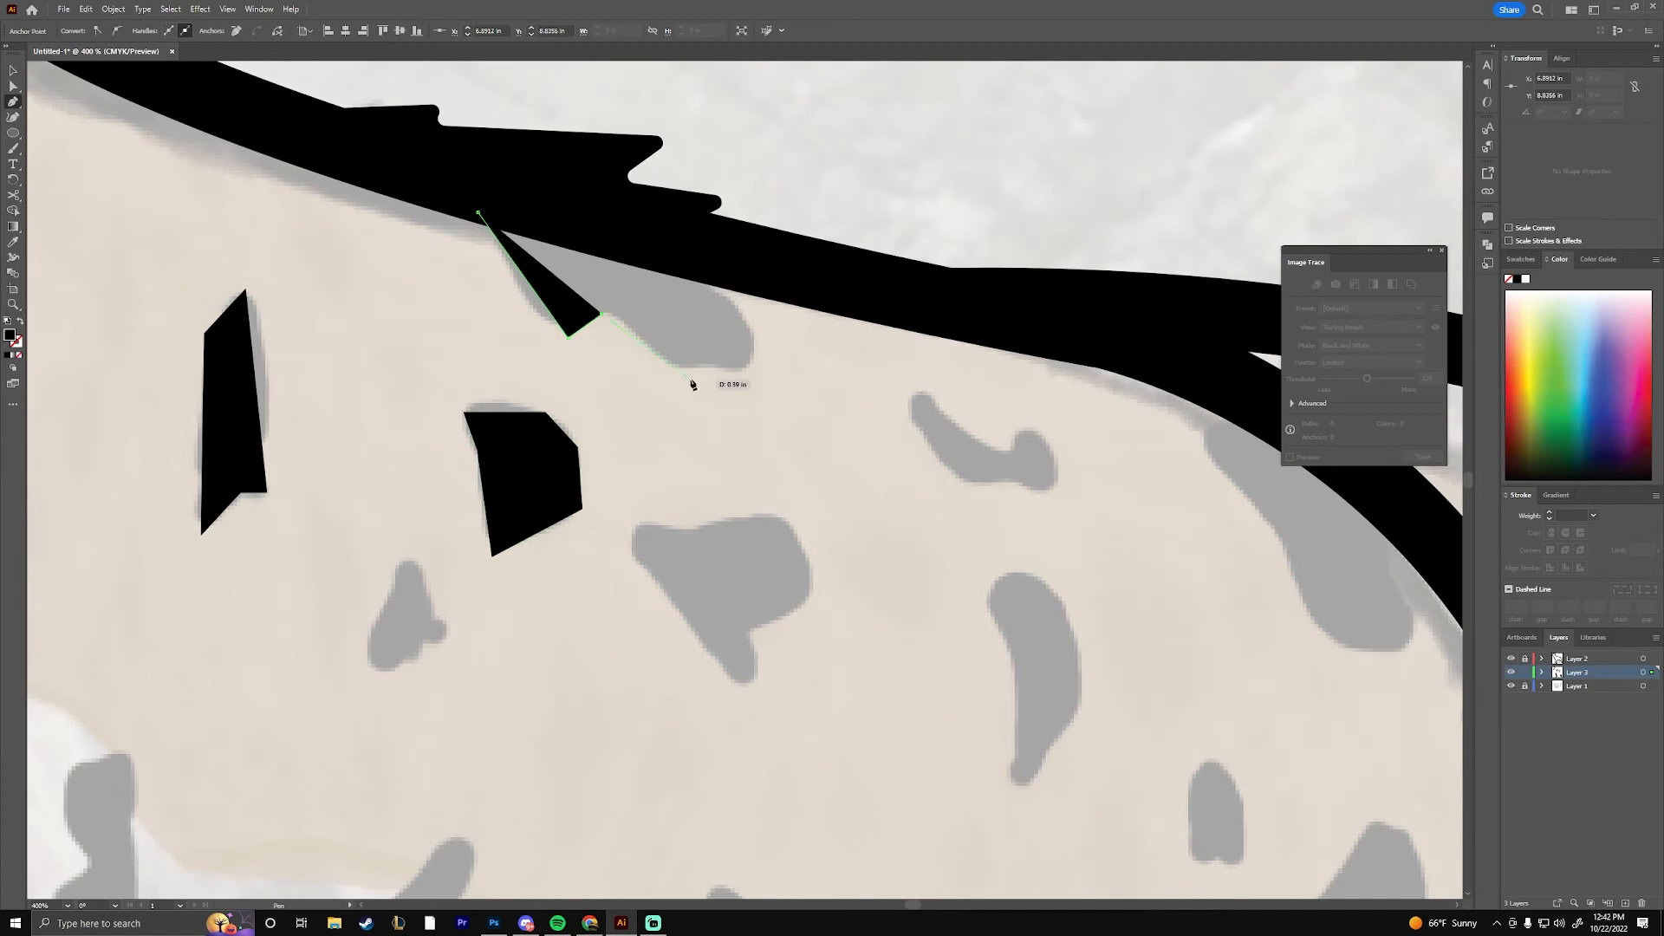
click(802, 384)
click(680, 231)
click(478, 213)
Trace the wedge-shaped spot in the middle of the flank as a closed, black-filled shape
drag(594, 571, 649, 369)
click(696, 321)
click(756, 330)
click(829, 310)
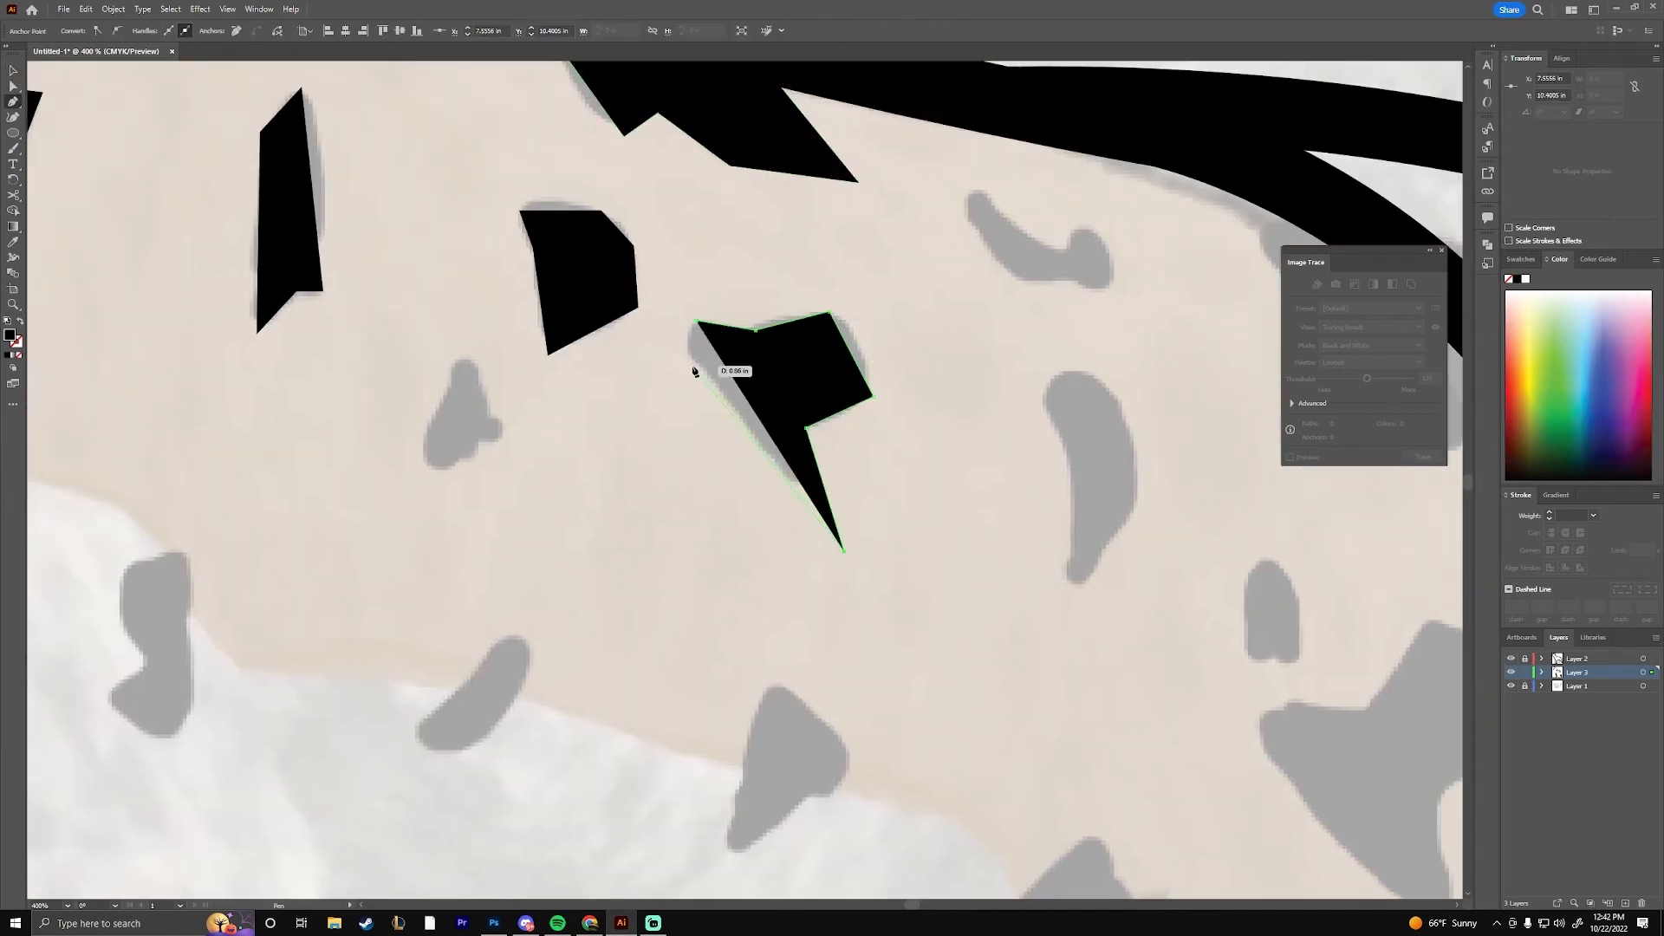
click(697, 323)
click(1018, 598)
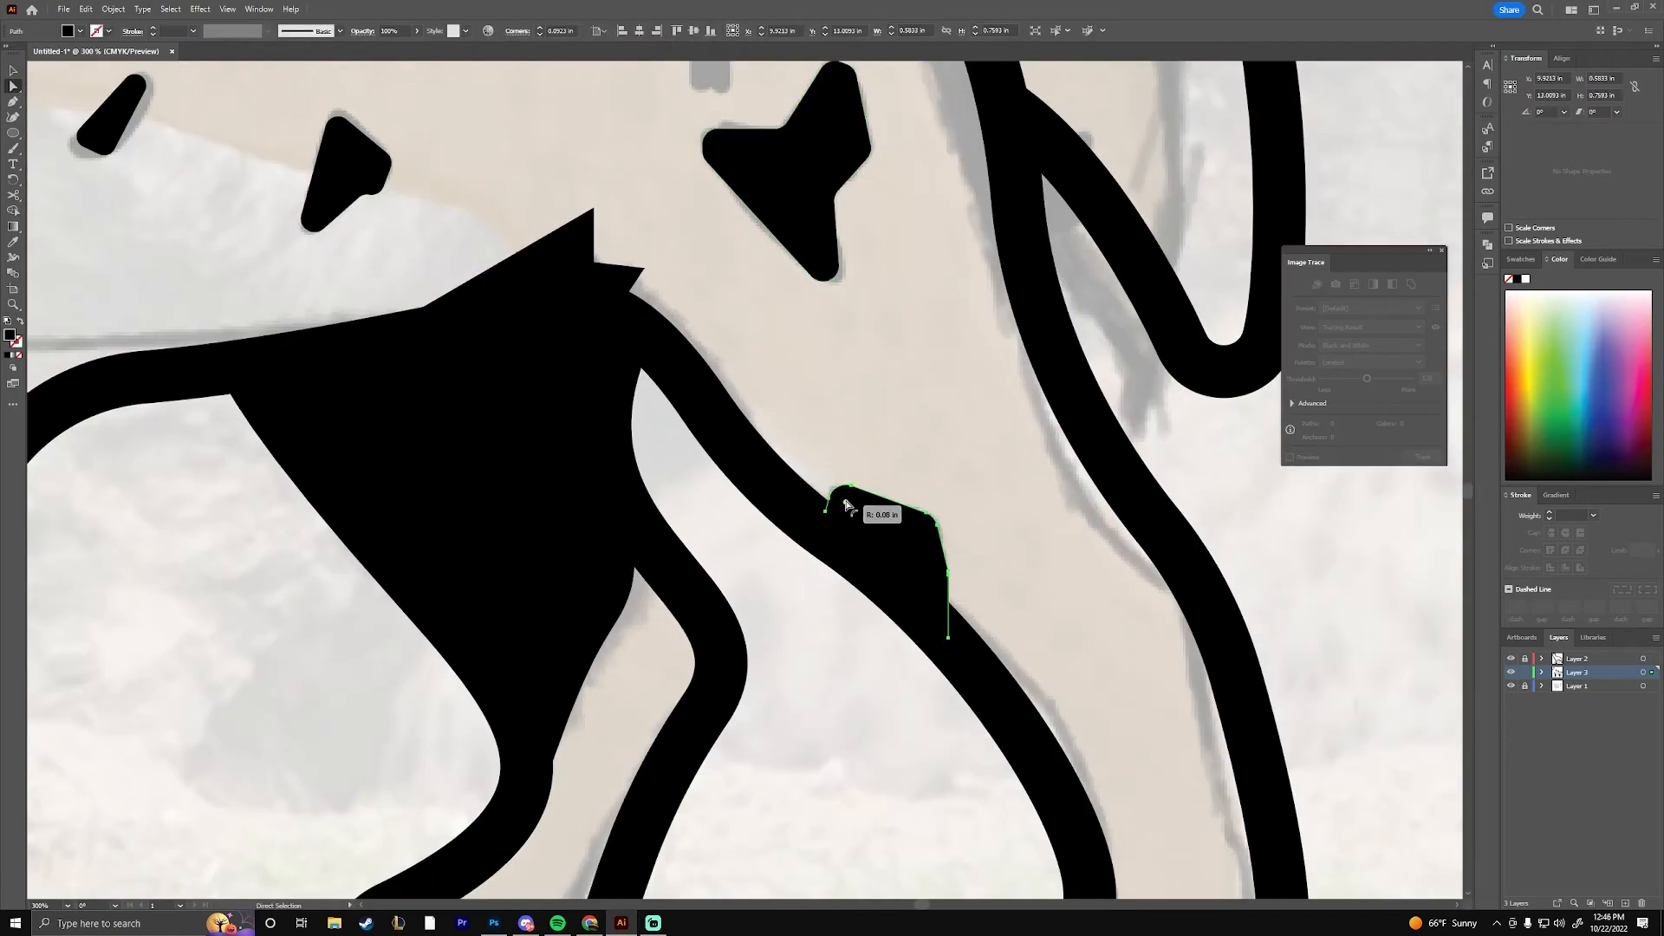
Round the corners of the black marking on the front of the hind leg and add a black wedge-shaped marking on the tail
drag(606, 286, 912, 505)
click(897, 459)
drag(520, 554, 851, 477)
click(490, 516)
drag(523, 517, 513, 514)
drag(676, 676, 687, 456)
scroll(708, 679, down, 4)
Delete the wedge-shaped tail marking, unlock Layer 2 and delete the existing tail outline
click(924, 469)
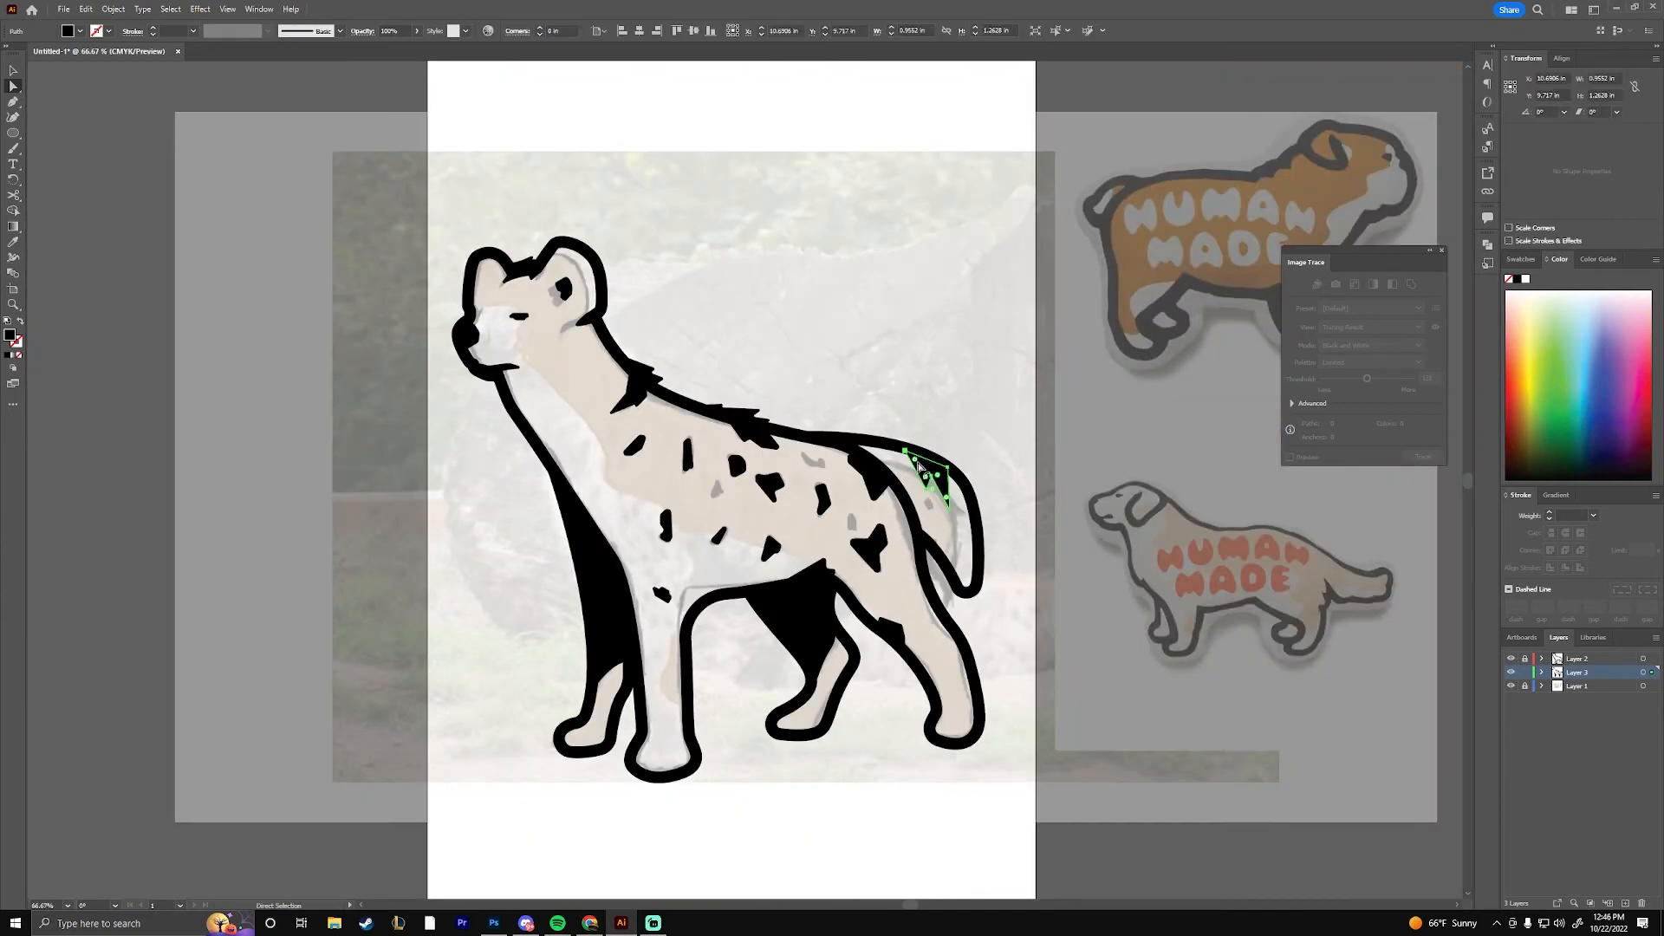
key(ctrl+equal)
key(ctrl+equal)
drag(1161, 464, 646, 425)
key(v)
click(649, 420)
key(Delete)
click(1524, 658)
click(700, 431)
key(Delete)
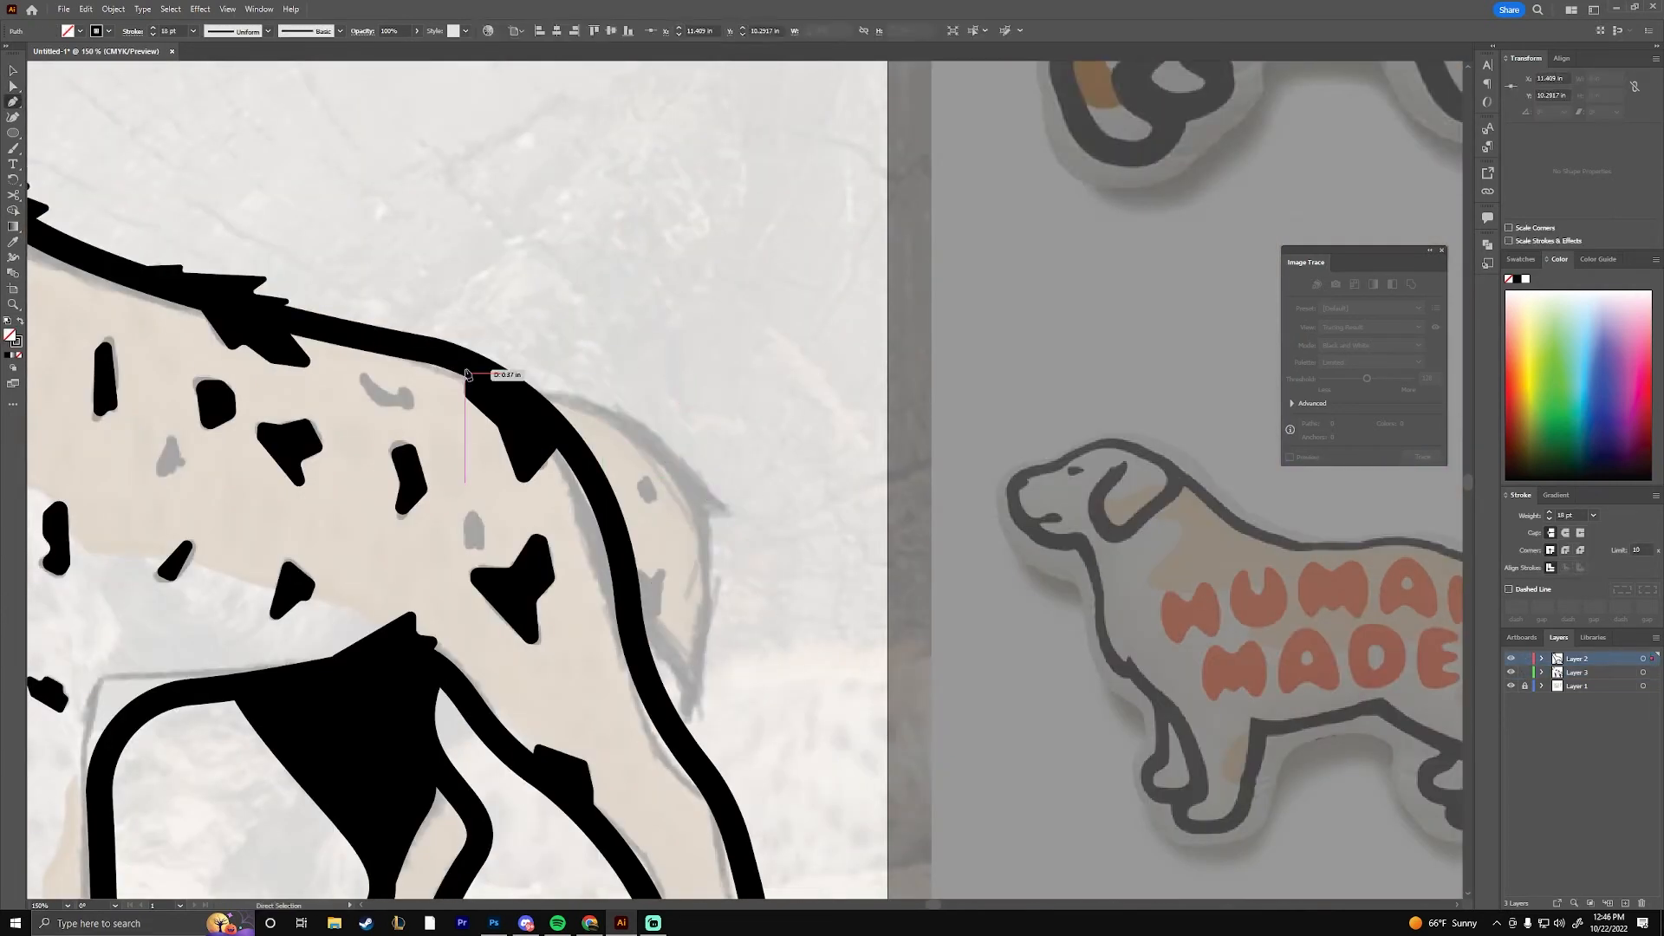
Redraw the tail as a bold curved outline from the rump and move its starting anchor further along the back
click(466, 359)
drag(711, 473, 787, 575)
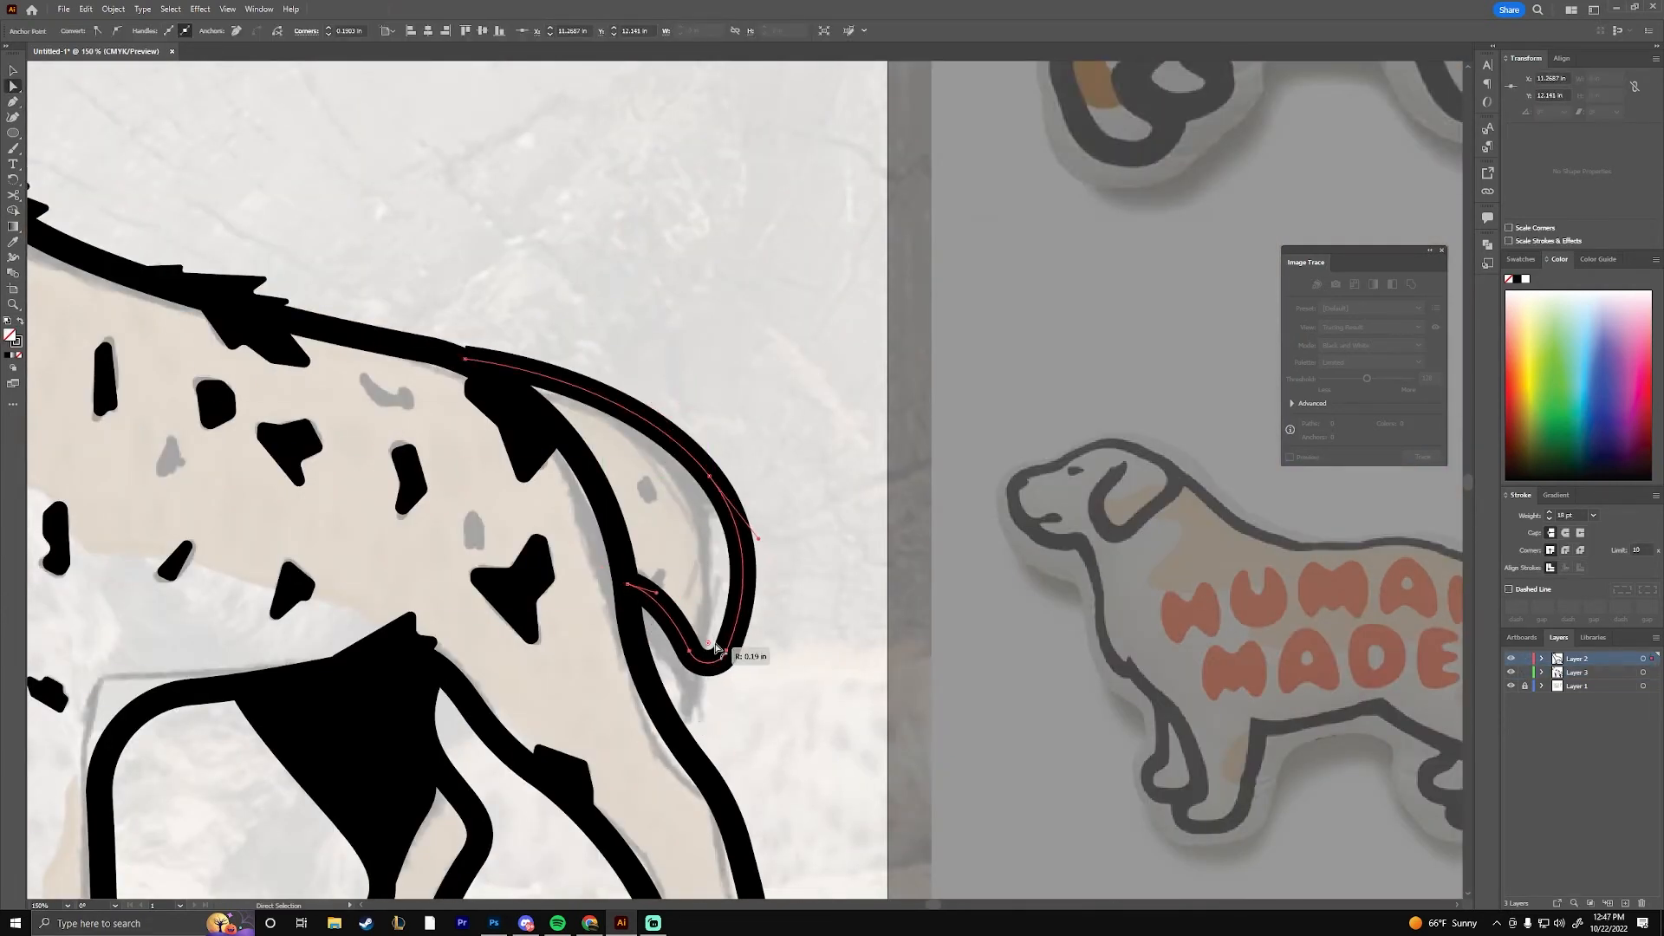
drag(466, 360, 429, 350)
drag(633, 376, 620, 358)
key(ctrl+equal)
key(p)
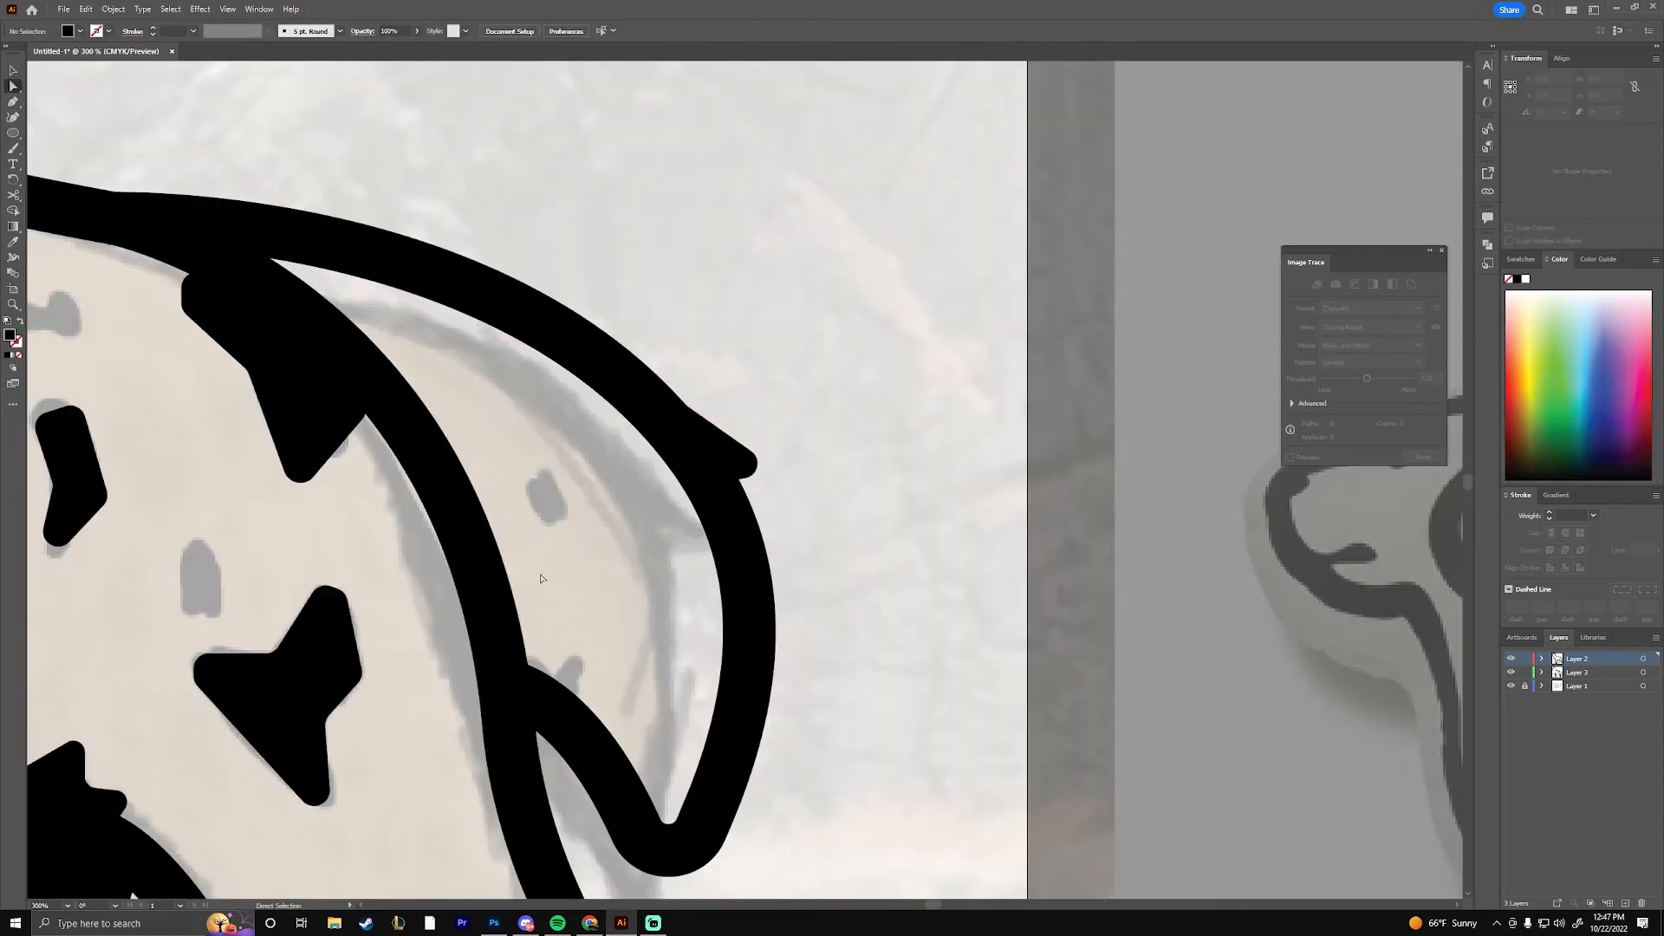
Trace a black-filled fur tuft along the front outline of the chest
key(ctrl+minus)
key(ctrl+minus)
key(p)
click(446, 550)
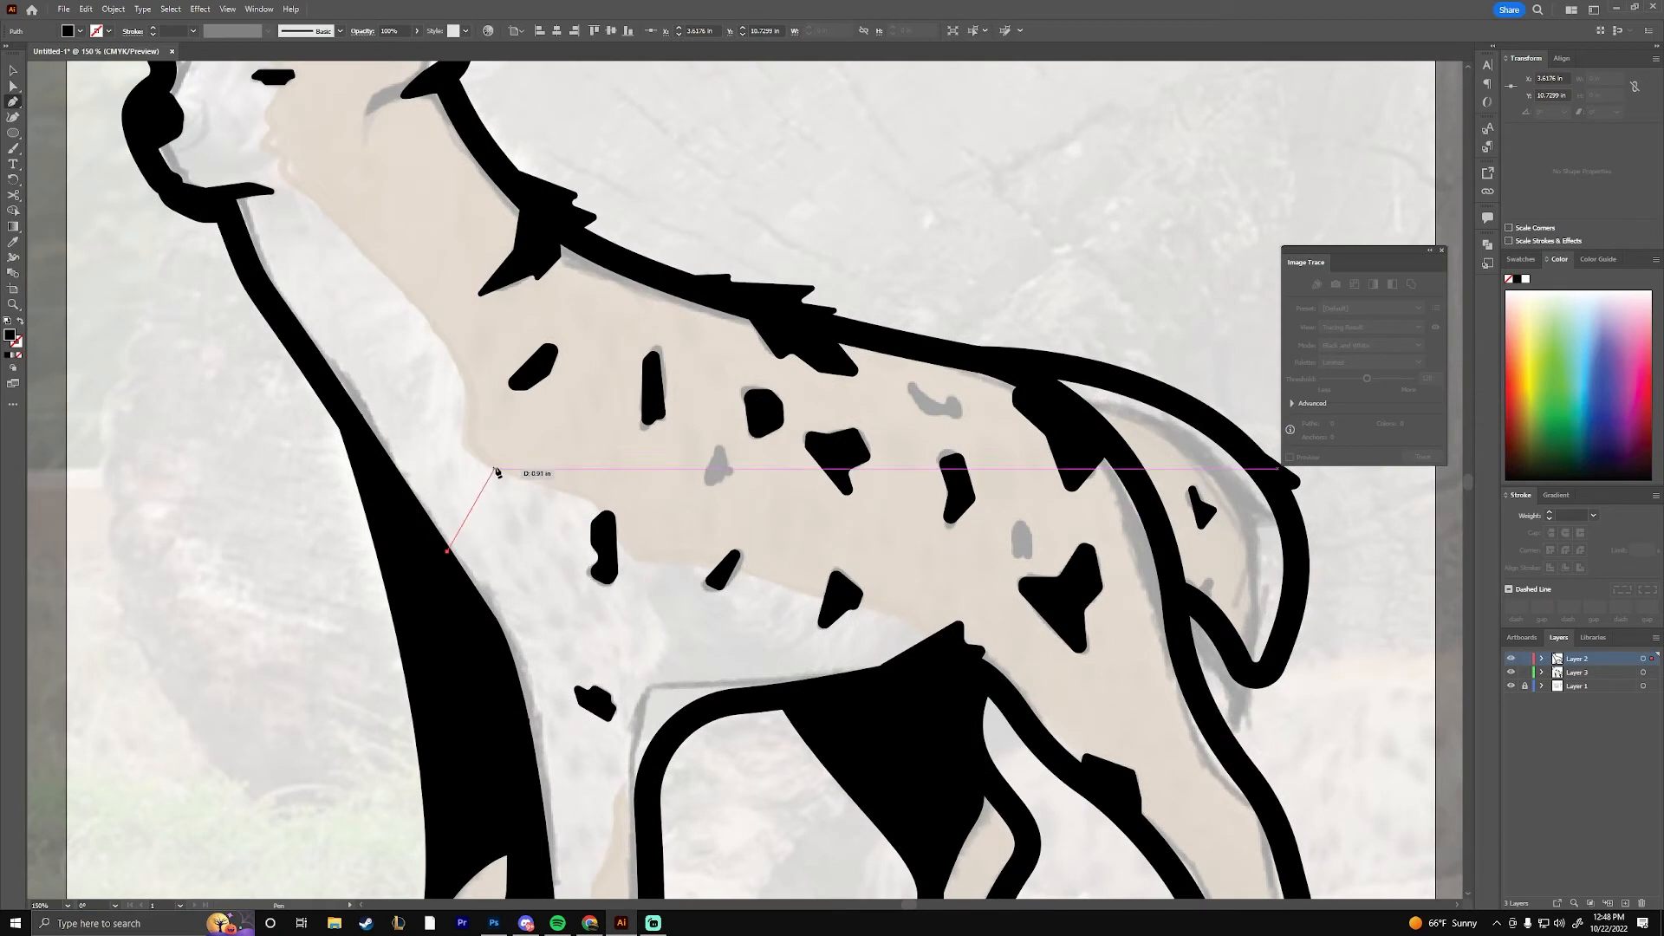
click(829, 290)
drag(635, 456, 1053, 850)
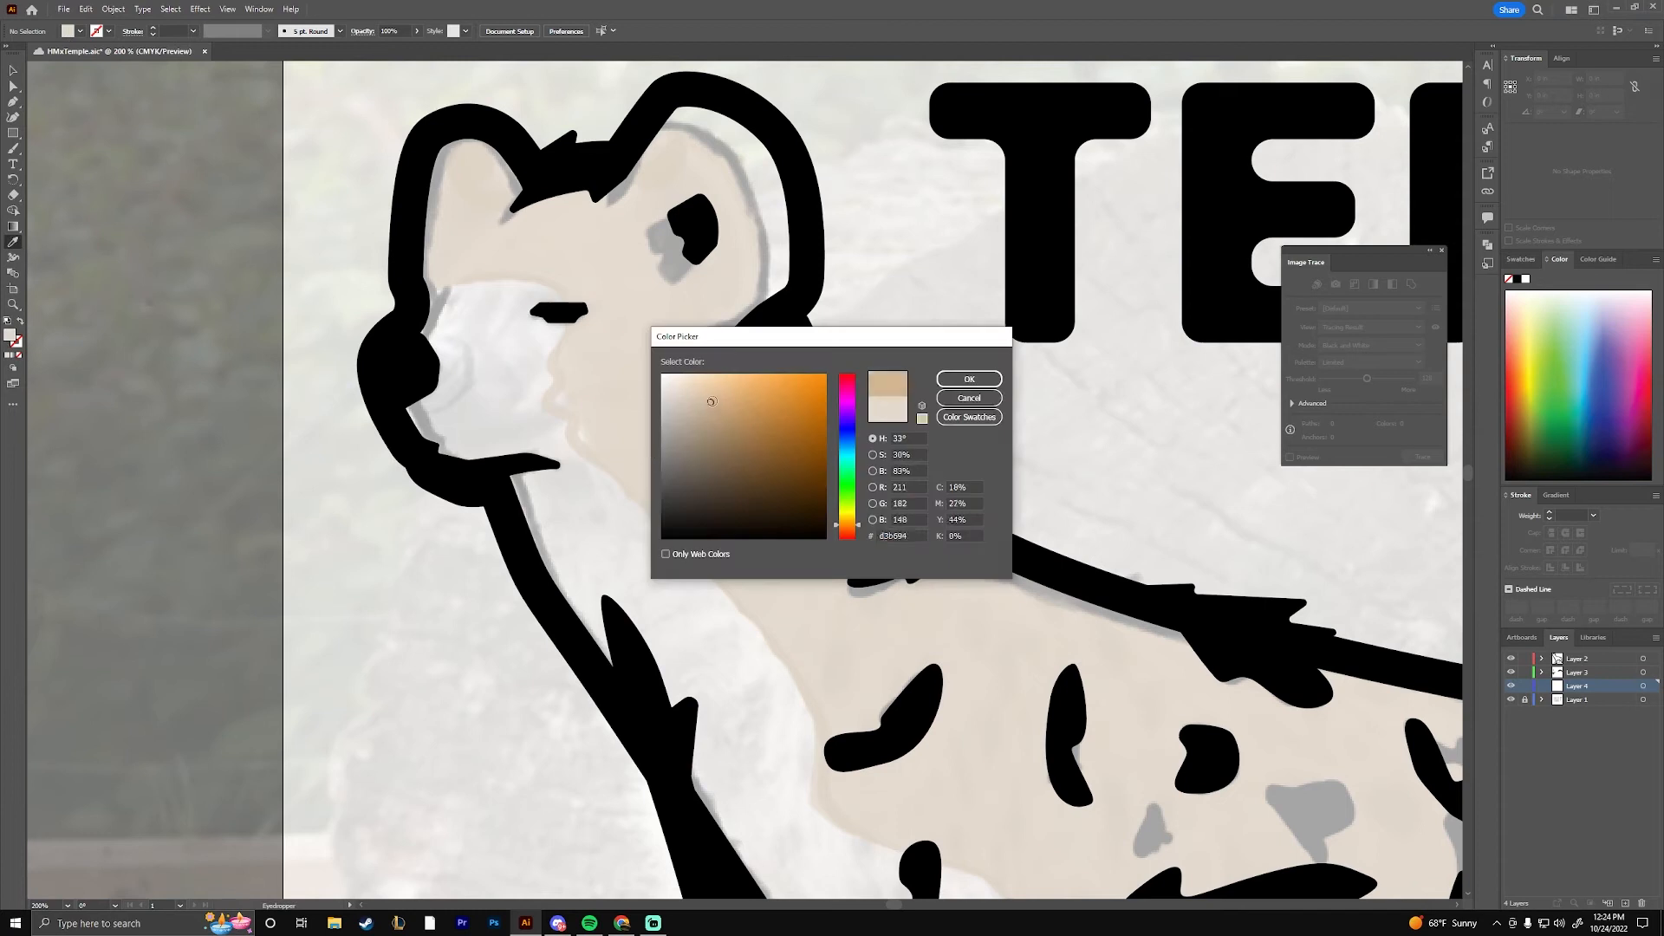
Sample a tan fill colour for the coat with the Eyedropper and save the document
drag(712, 401, 713, 416)
click(969, 378)
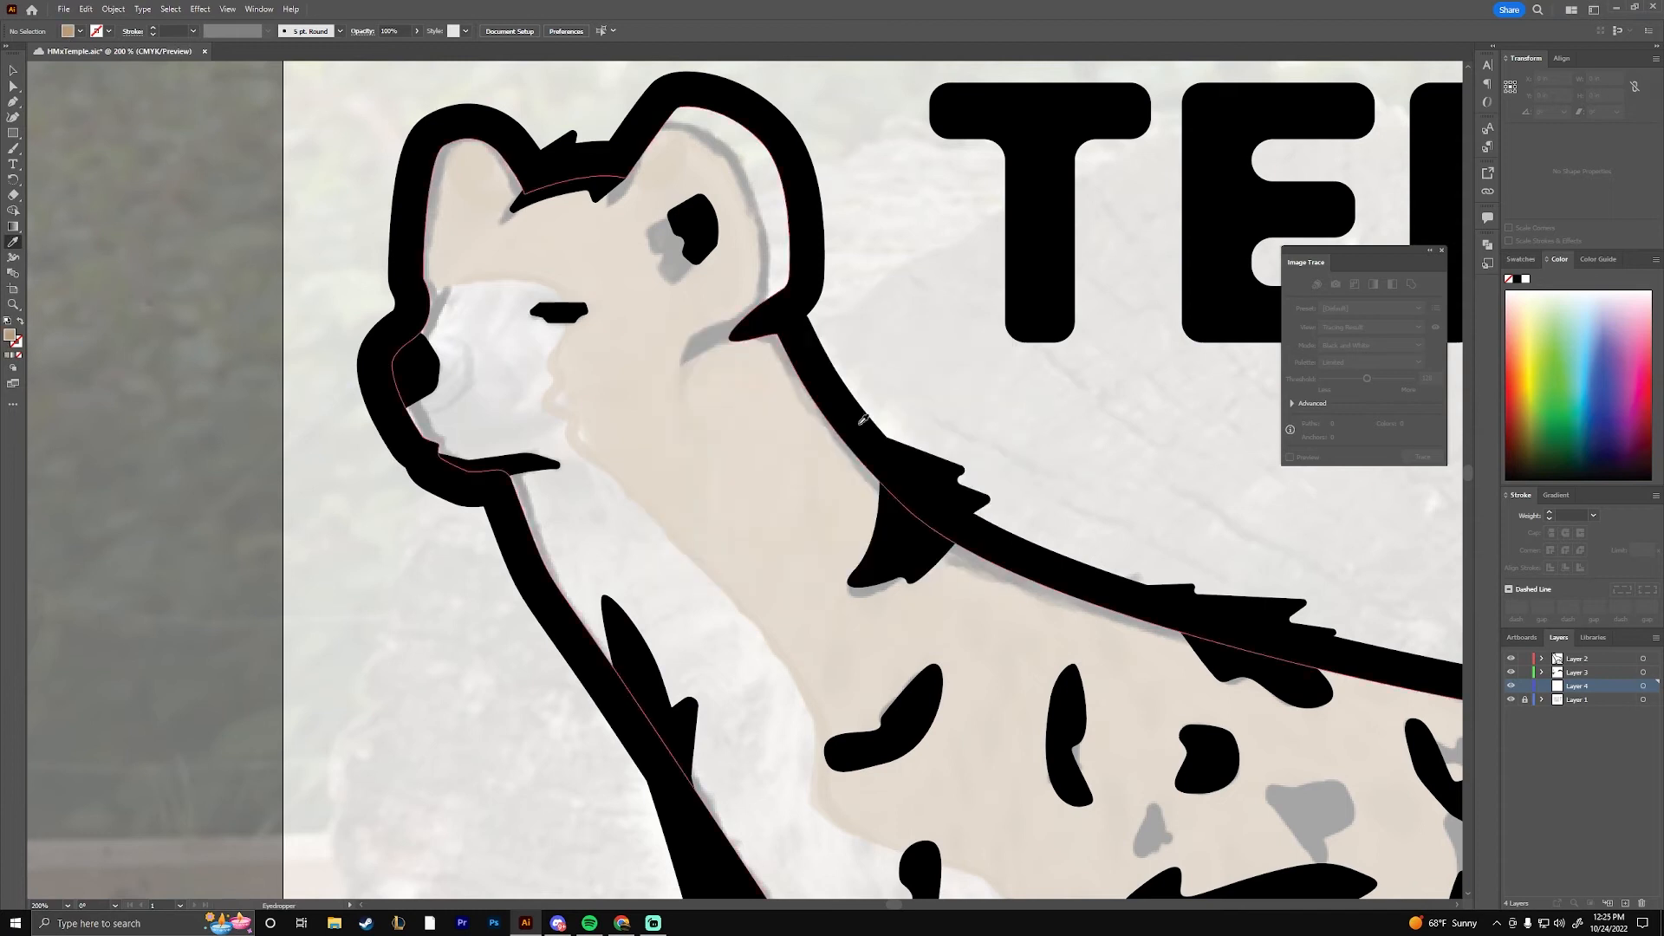
drag(665, 260, 651, 258)
key(ctrl+s)
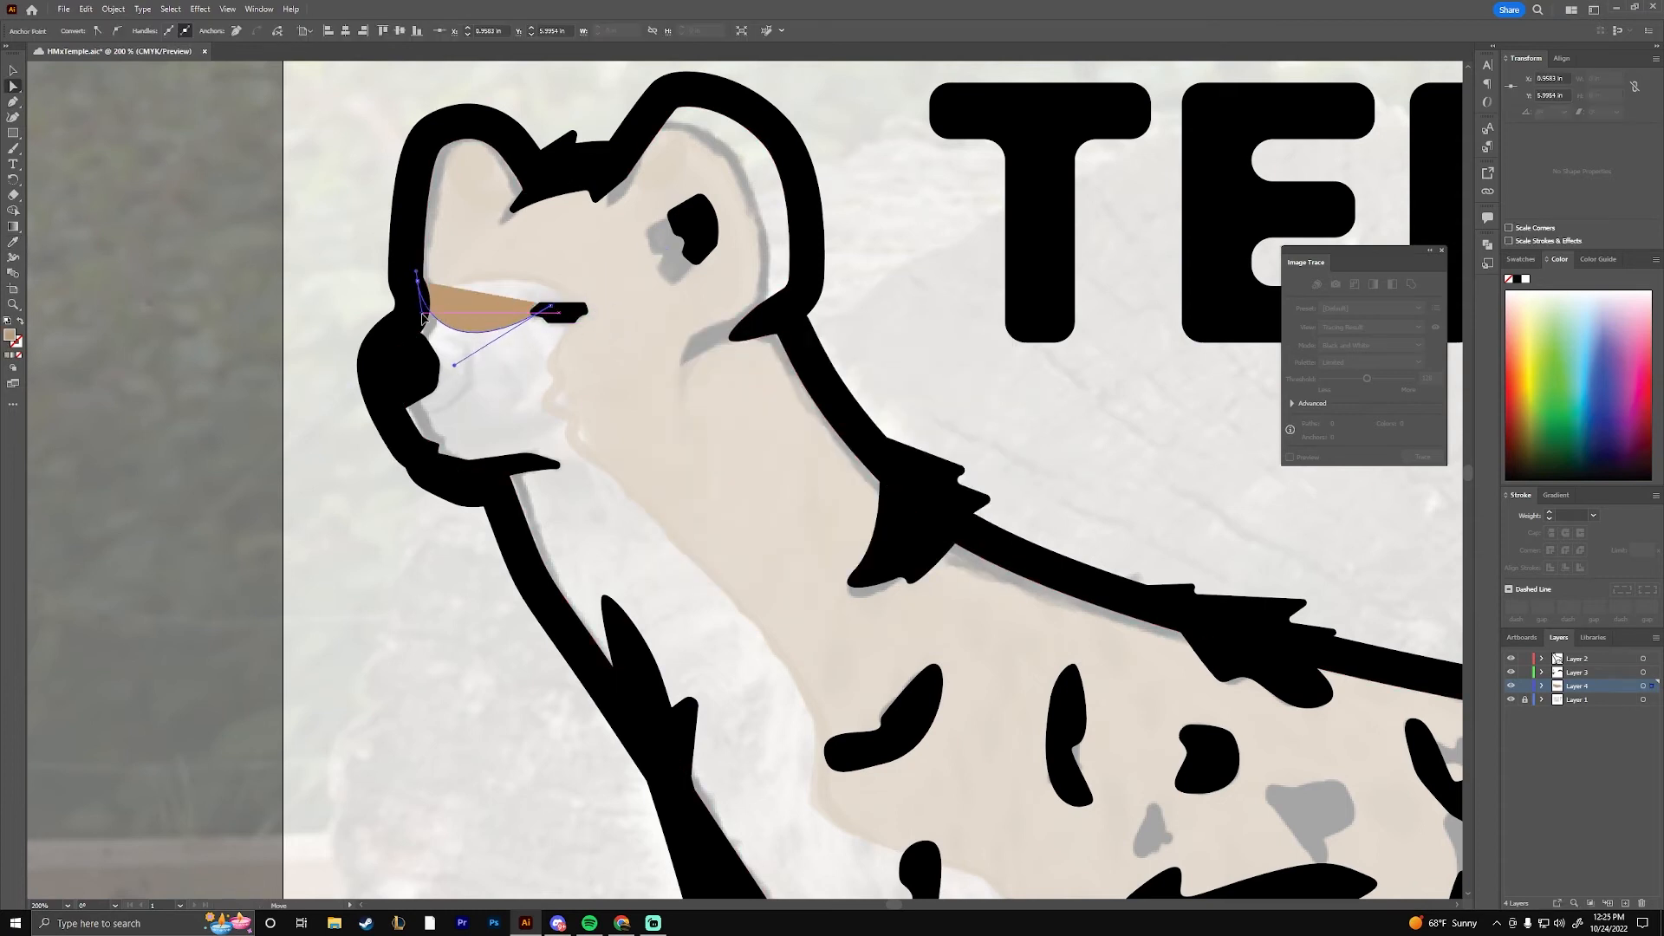
Trace the front edge of the tan coat shape on Layer 4 from the muzzle down the throat to the chest
drag(780, 624, 584, 354)
drag(595, 345, 605, 392)
drag(708, 409, 707, 435)
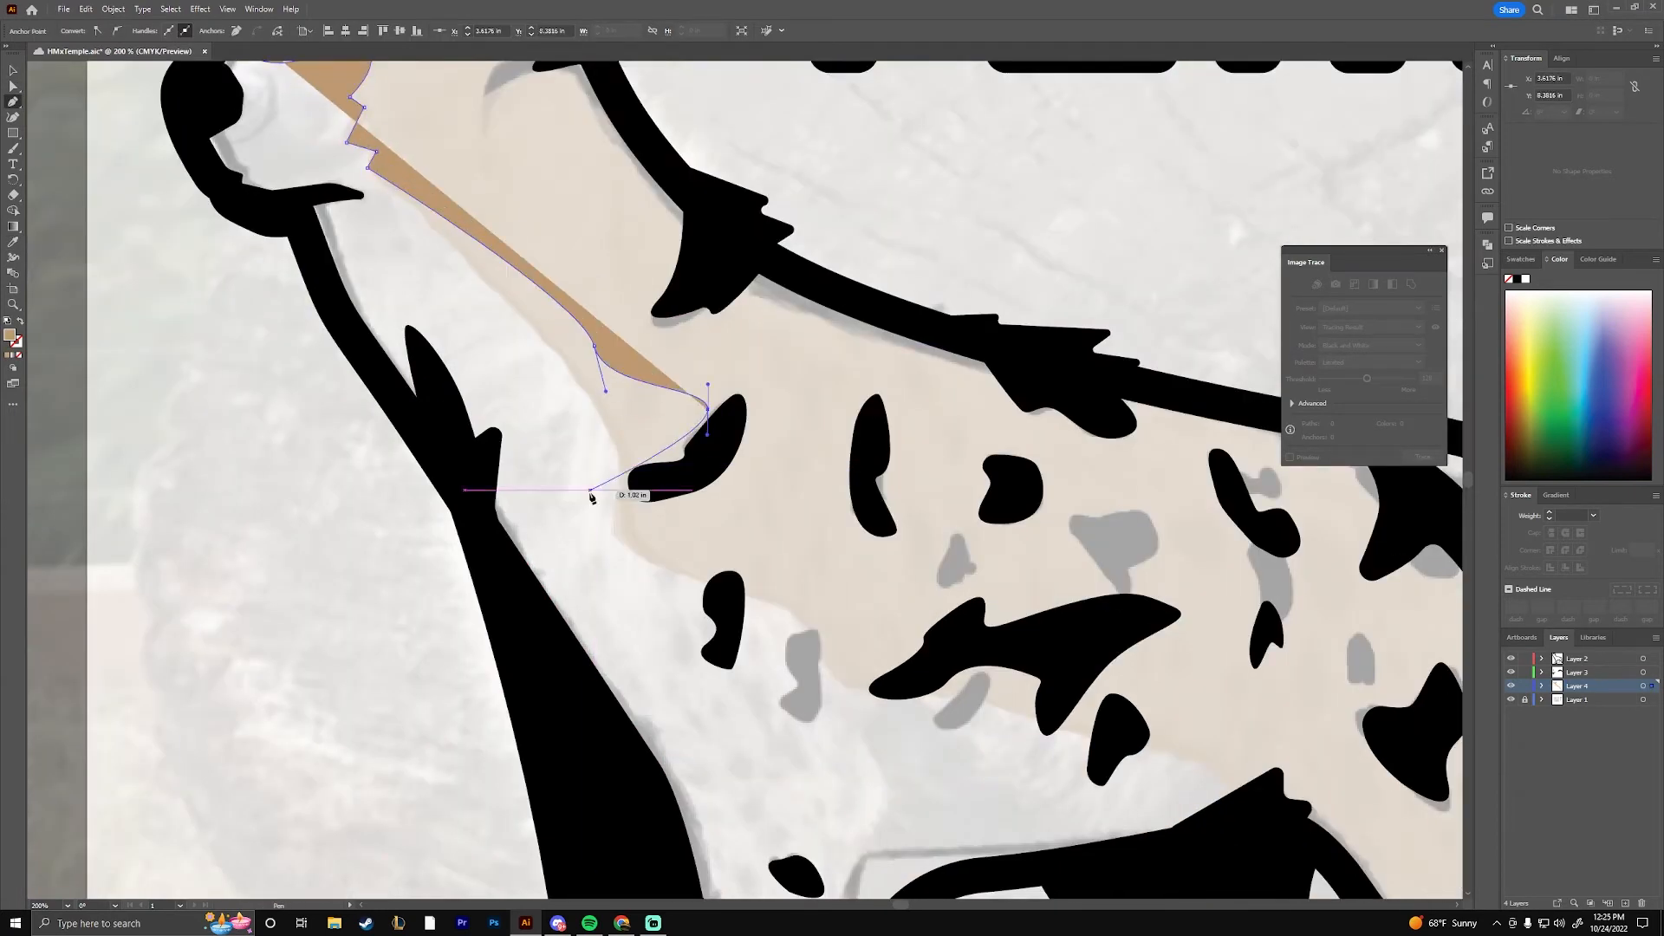
drag(589, 556, 538, 631)
mouse_move(974, 620)
mouse_down()
mouse_move(1003, 713)
mouse_move(821, 474)
mouse_up()
key(ctrl+z)
mouse_move(702, 699)
mouse_down()
mouse_move(891, 873)
mouse_move(995, 750)
mouse_up()
Continue the tan coat shape along the belly and around the far hind leg, keeping the path inside the black outline
drag(803, 575, 855, 524)
click(856, 523)
click(959, 509)
click(1020, 553)
drag(1023, 590, 737, 334)
click(862, 480)
click(872, 545)
click(816, 606)
click(760, 633)
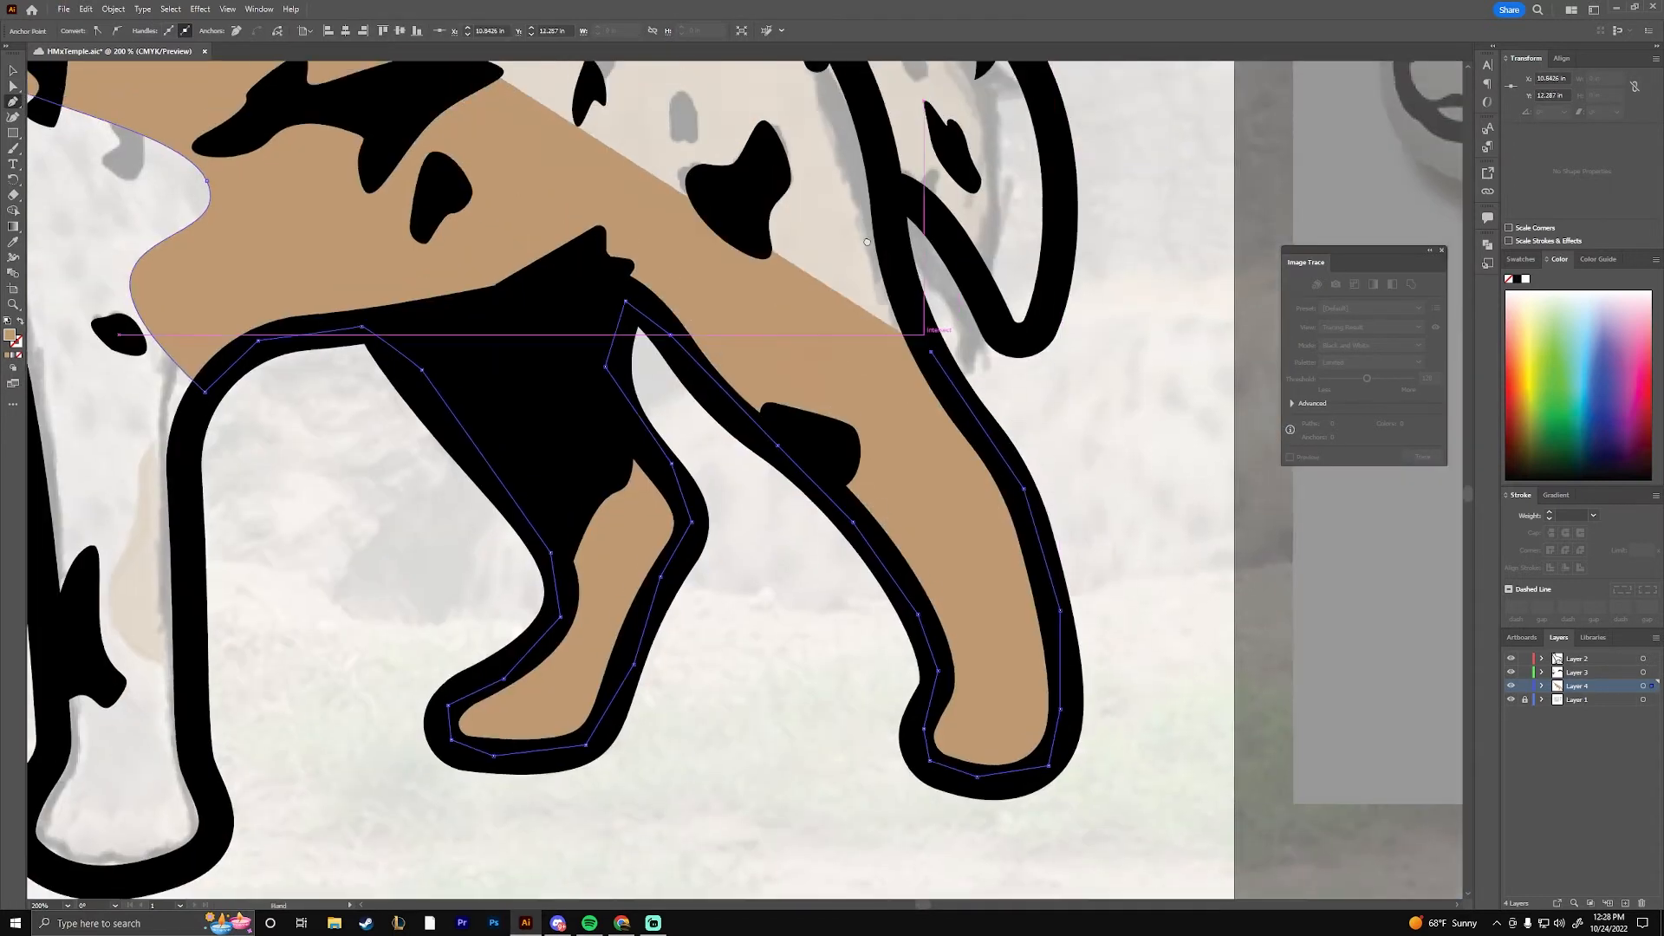
Continue the tan coat shape over the head, following both ears and the brow within the black outline
drag(867, 242, 912, 385)
click(796, 174)
click(705, 106)
click(653, 127)
click(627, 179)
click(546, 195)
click(488, 138)
click(423, 155)
Adjust the anchor points along the edge of the tan coat shape so it follows the sketch
scroll(529, 330, up, 5)
drag(704, 308, 728, 486)
scroll(775, 528, down, 4)
ctrl+click(613, 531)
scroll(613, 531, down, 2)
drag(684, 551, 582, 268)
click(405, 446)
drag(797, 685, 537, 472)
drag(722, 522, 697, 512)
drag(538, 746, 612, 598)
click(485, 483)
scroll(743, 482, down, 2)
click(835, 456)
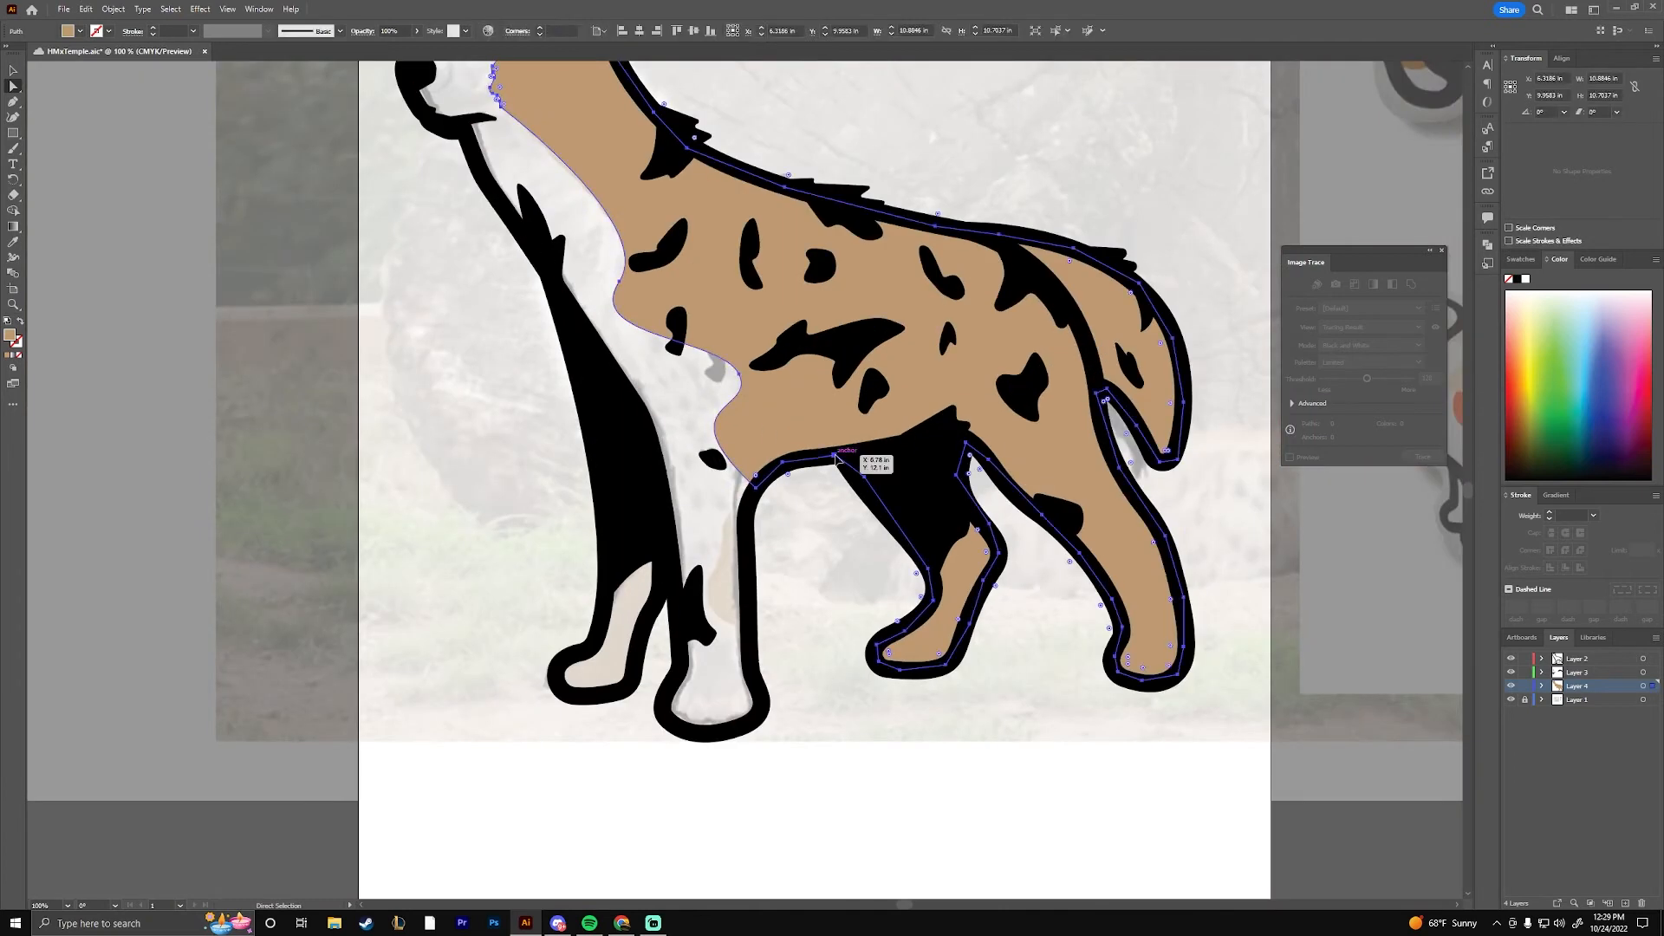
Reshape the tan coat's edge where the chest meets the belly by adjusting its anchor and curve handle
key(ctrl+equal)
key(ctrl+equal)
key(ctrl+equal)
key(ctrl+equal)
drag(747, 473, 582, 495)
key(ctrl+minus)
key(ctrl+minus)
key(ctrl+minus)
key(ctrl+minus)
key(ctrl+minus)
key(ctrl+equal)
key(ctrl+equal)
key(ctrl+equal)
drag(568, 387, 521, 367)
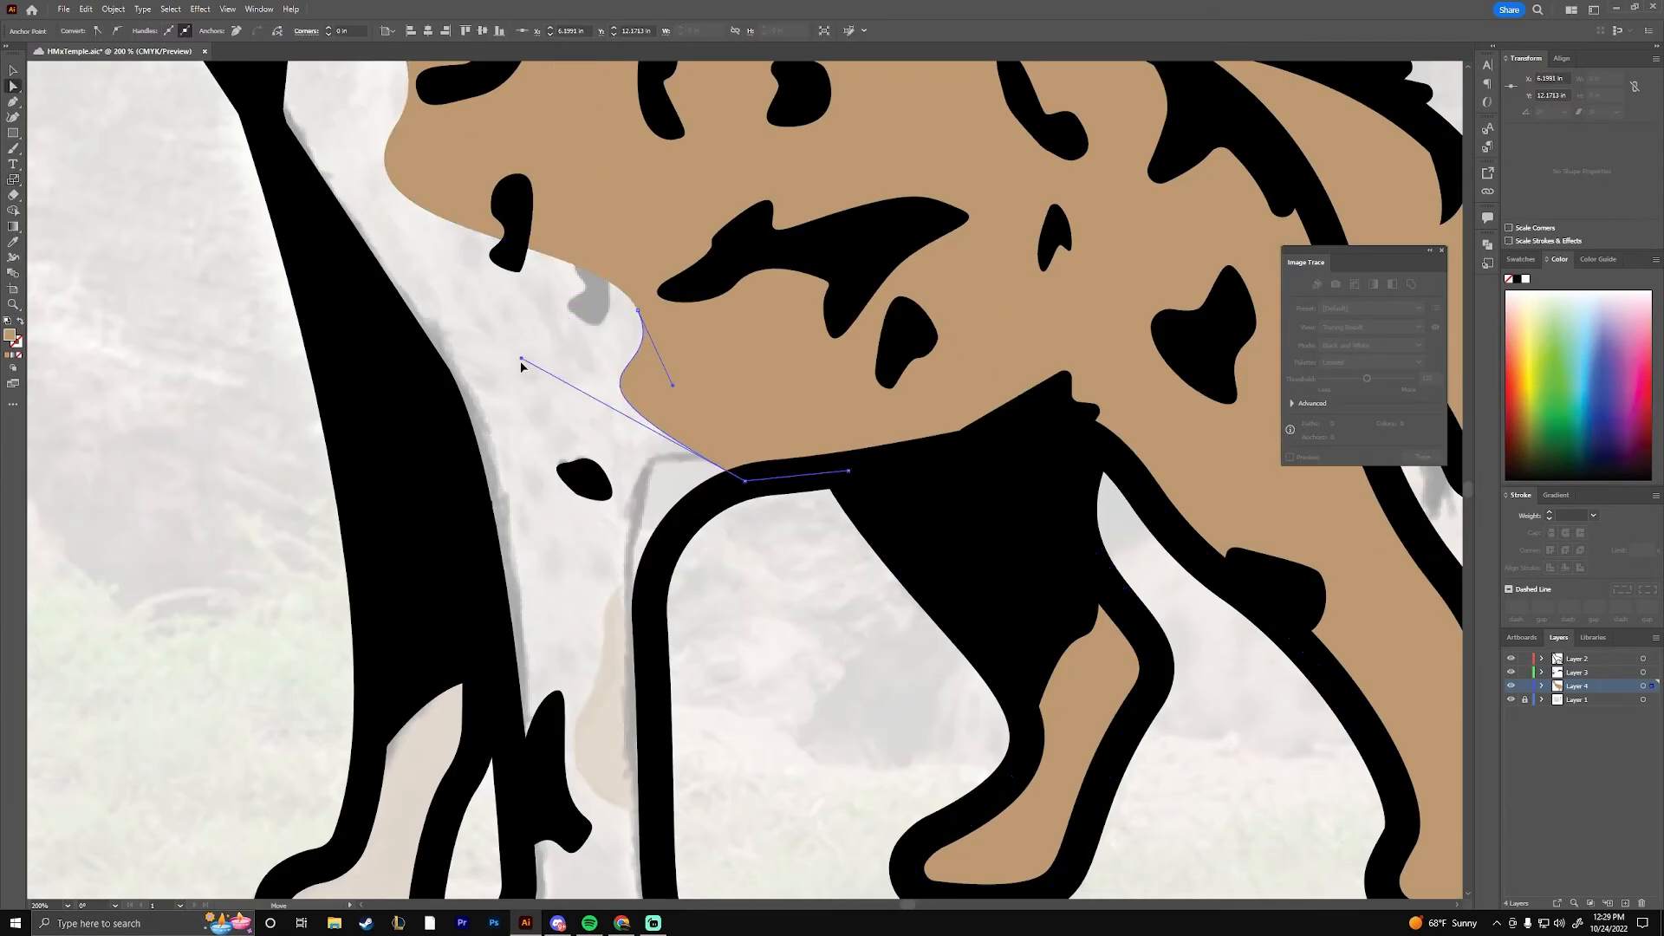
Smooth the curves of the tan coat's lower chest edge behind the front legs
drag(639, 298, 612, 313)
drag(520, 211, 635, 494)
drag(445, 513, 512, 468)
click(390, 555)
key(ctrl+minus)
key(ctrl+minus)
key(ctrl+minus)
drag(612, 487, 431, 573)
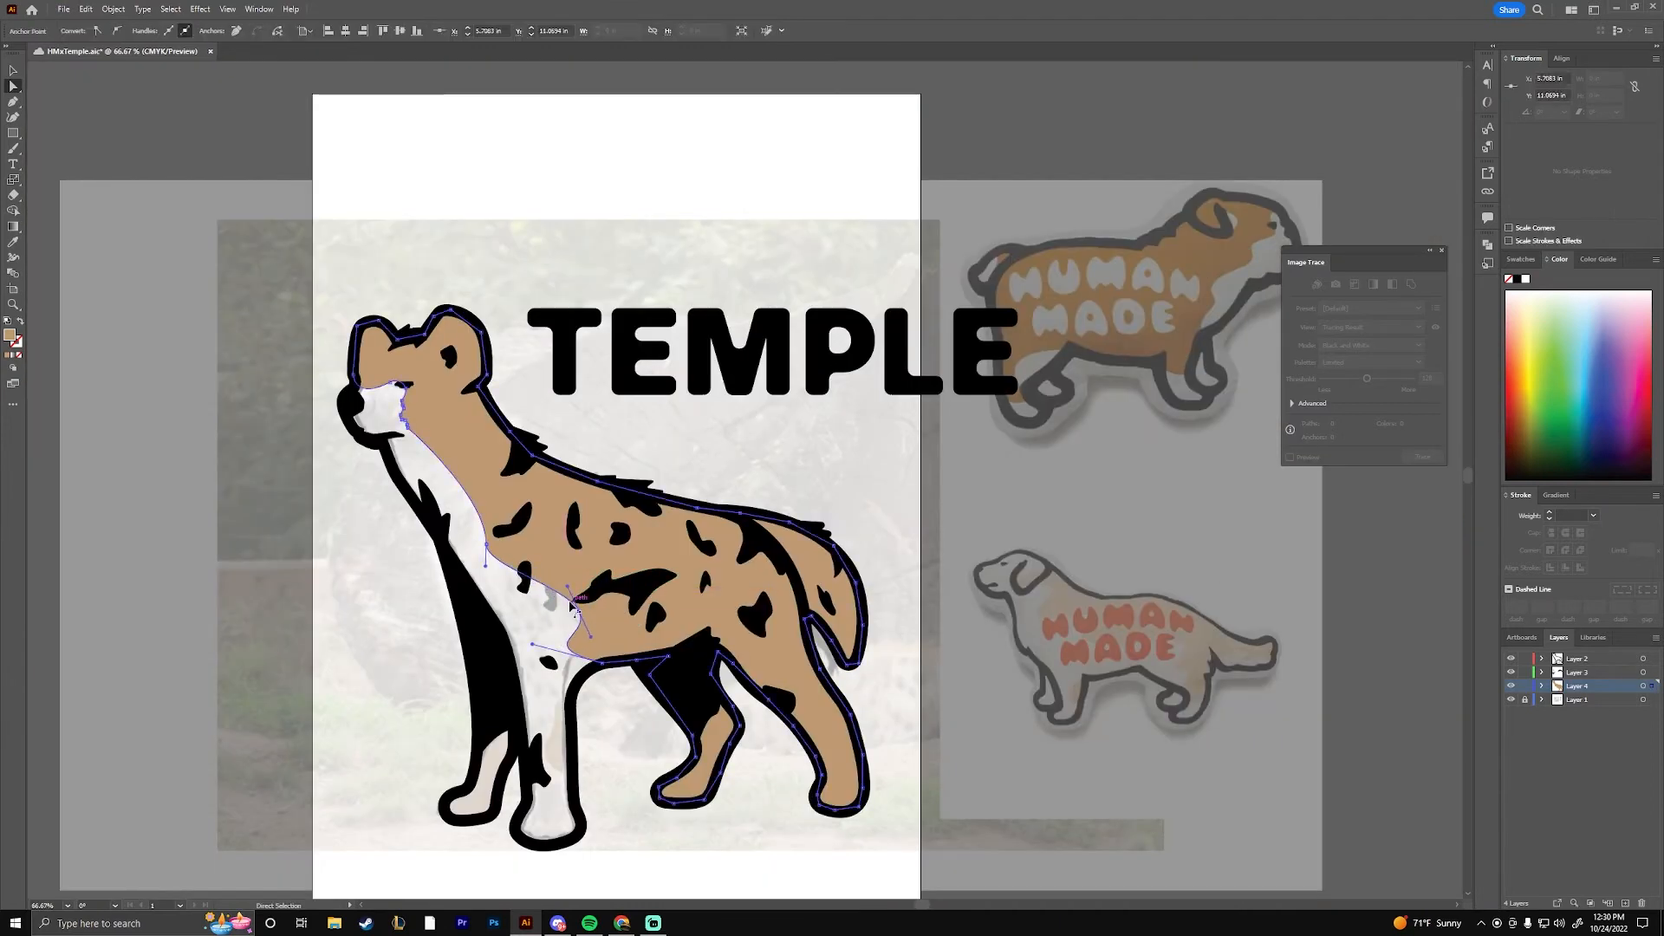
Hide Layer 1 and move the TEMPLE lettering off the artboard
click(282, 511)
key(ctrl+equal)
key(ctrl+equal)
key(ctrl+equal)
drag(232, 677, 683, 398)
click(1511, 700)
key(ctrl+minus)
key(ctrl+minus)
key(ctrl+minus)
key(v)
click(1130, 288)
key(ctrl+minus)
key(ctrl+minus)
drag(856, 497, 255, 222)
Trace a dark brown shape on Layer 3 from the throat across the chest to the top of the near front leg
click(390, 364)
key(ctrl+equal)
key(ctrl+equal)
key(ctrl+equal)
key(ctrl+equal)
drag(528, 575, 994, 210)
key(p)
key(p)
click(385, 186)
click(858, 746)
drag(858, 745, 719, 312)
click(723, 379)
click(637, 433)
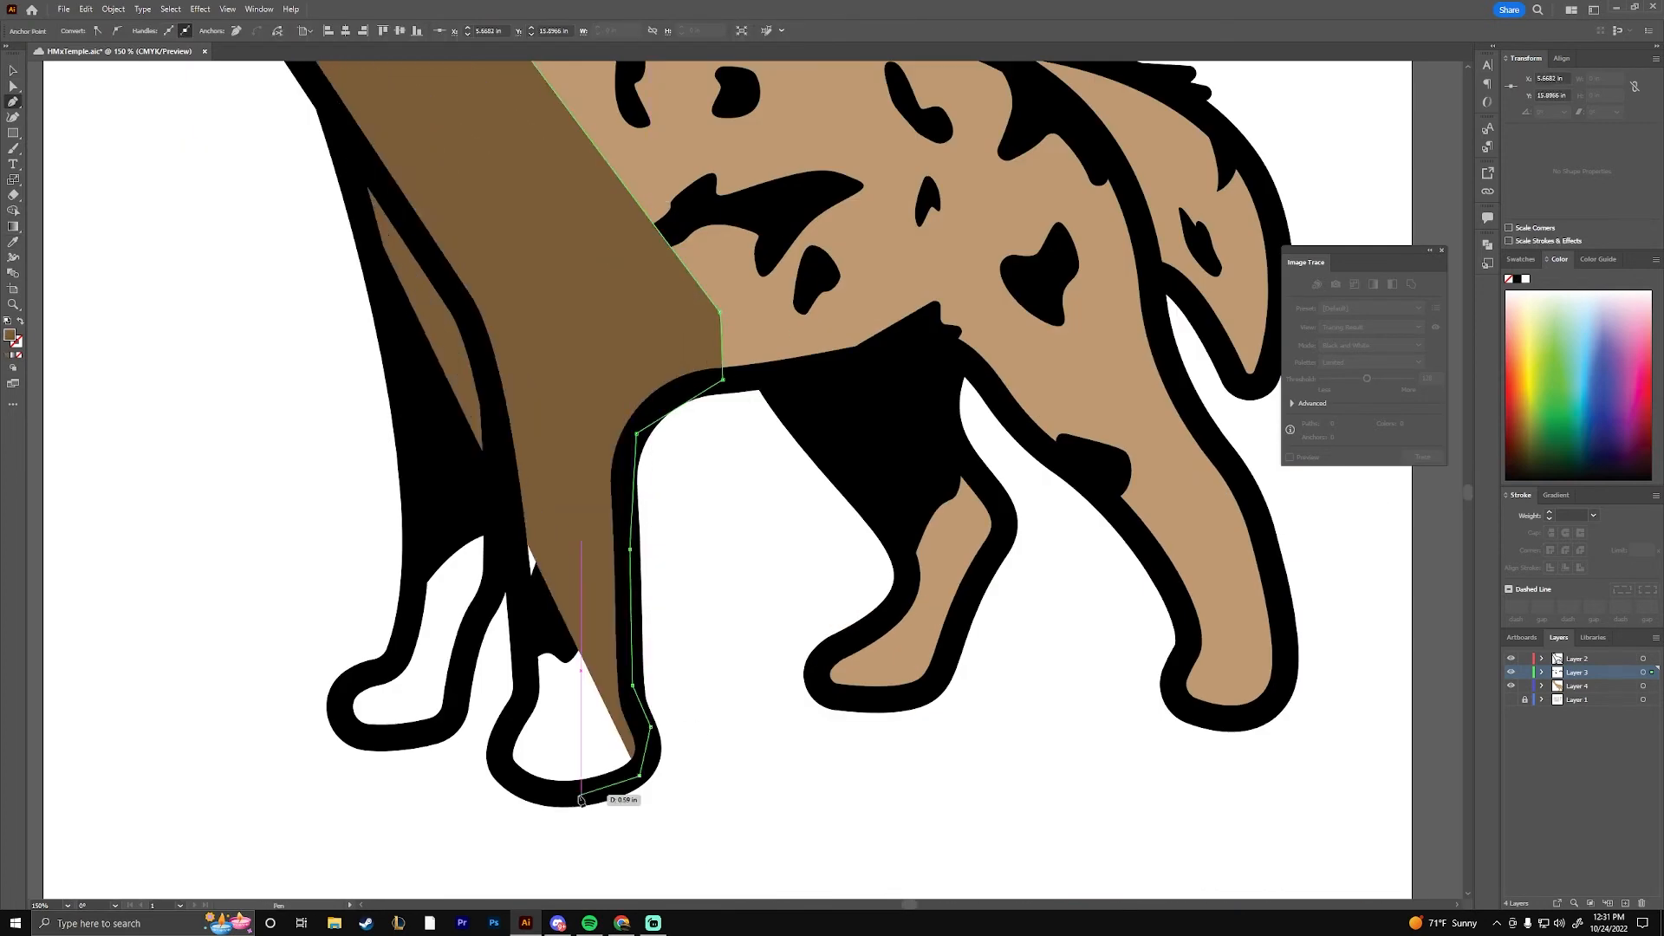
Extend the dark brown shape around both front paws and back up the chest outline, closing the path
click(510, 490)
click(380, 741)
click(411, 636)
drag(373, 208, 459, 612)
click(239, 156)
Try sending the dark brown chest shape to the back of the stacking order, then delete it
key(v)
click(114, 10)
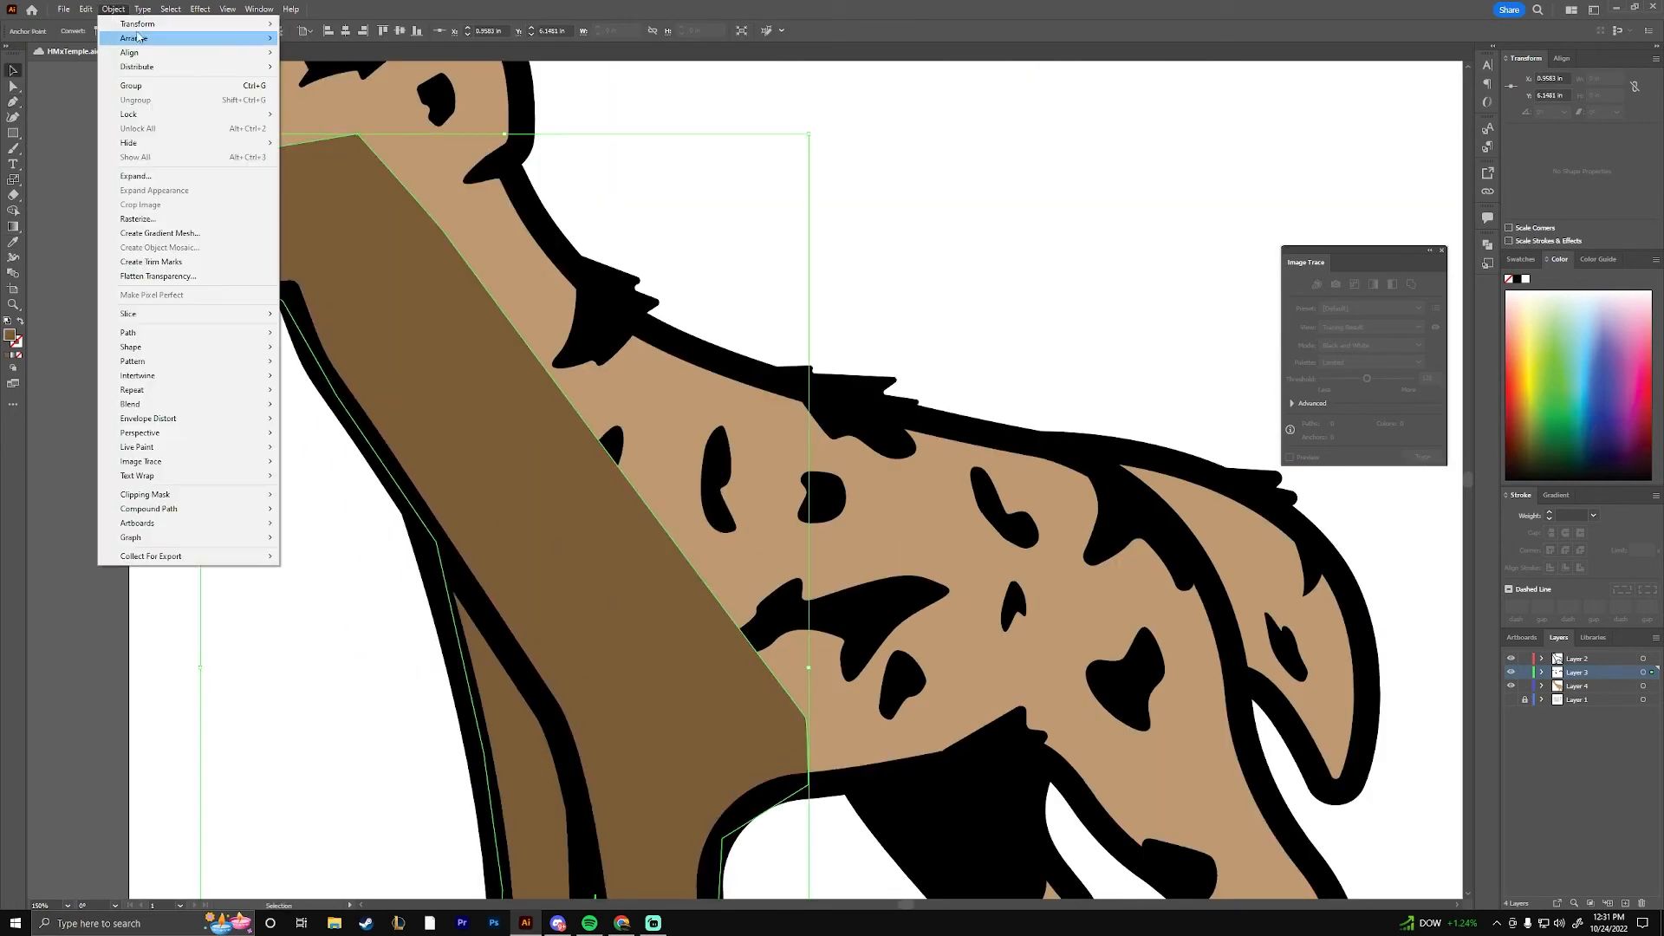
click(322, 81)
click(486, 217)
click(114, 9)
click(154, 8)
click(451, 347)
key(ctrl+x)
key(ctrl+z)
click(485, 390)
click(114, 10)
click(338, 81)
key(Delete)
Show Layer 1 again and trace the lower near front leg on Layer 4 as a closed, tan-filled shape
key(ctrl+minus)
key(ctrl+minus)
click(1510, 699)
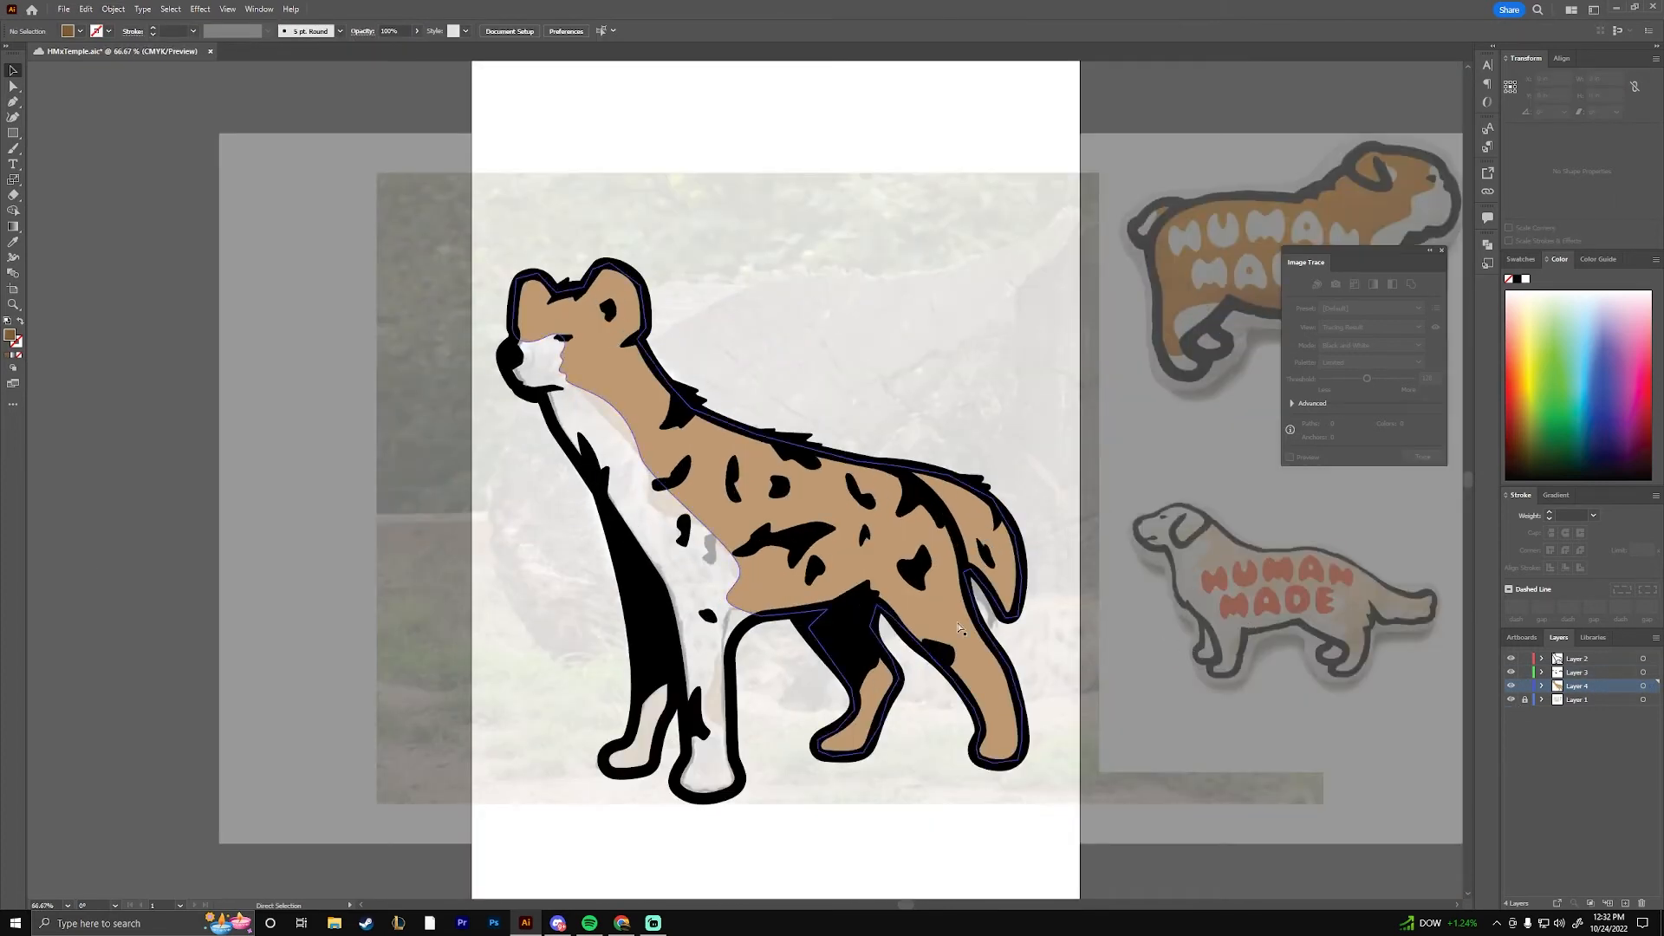
key(ctrl+equal)
key(ctrl+equal)
drag(694, 780, 731, 282)
key(p)
click(746, 363)
drag(711, 394, 702, 439)
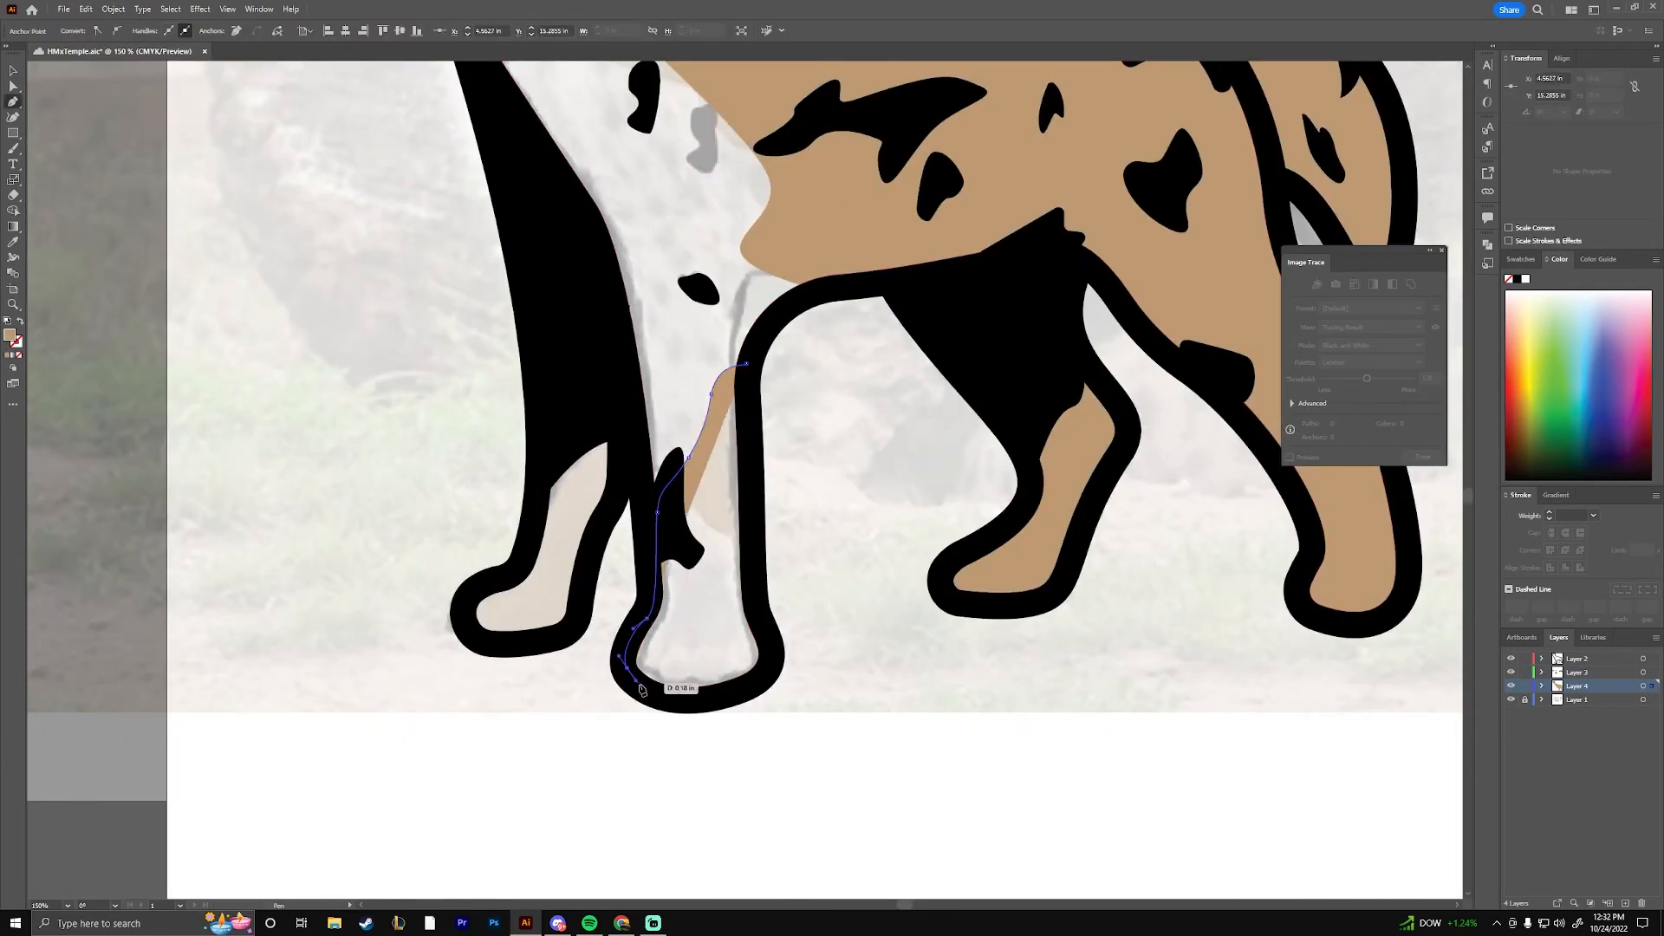
click(688, 700)
click(754, 611)
click(747, 363)
Trace the far front paw as a closed, tan-filled shape and adjust an anchor on the near front leg's tan shape
drag(837, 397, 892, 475)
click(593, 559)
click(655, 500)
click(629, 704)
click(575, 642)
click(592, 562)
key(c)
click(710, 564)
click(959, 477)
key(v)
Trace a closed highlight patch between the rump and the base of the tail, and fill it white
drag(1170, 303, 506, 656)
key(ctrl+equal)
key(ctrl+equal)
key(ctrl+equal)
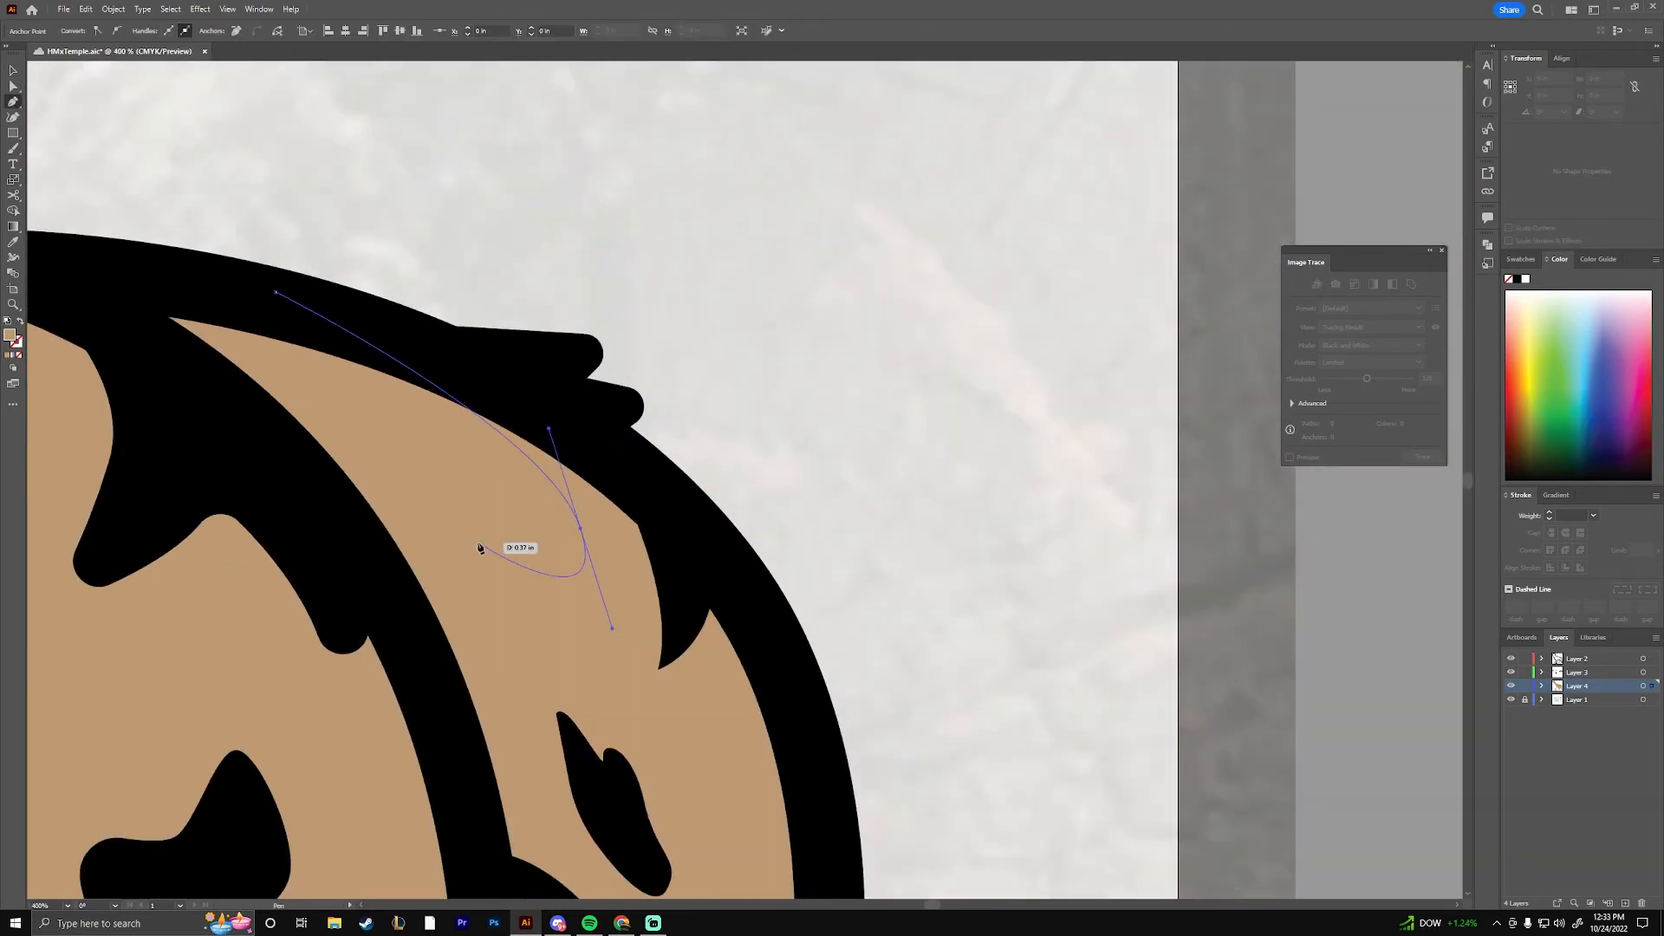
click(169, 272)
click(275, 292)
key(v)
double_click(10, 335)
click(663, 373)
click(969, 379)
Round the corners of the white rump patch and shift the patch slightly sideways
key(a)
click(580, 528)
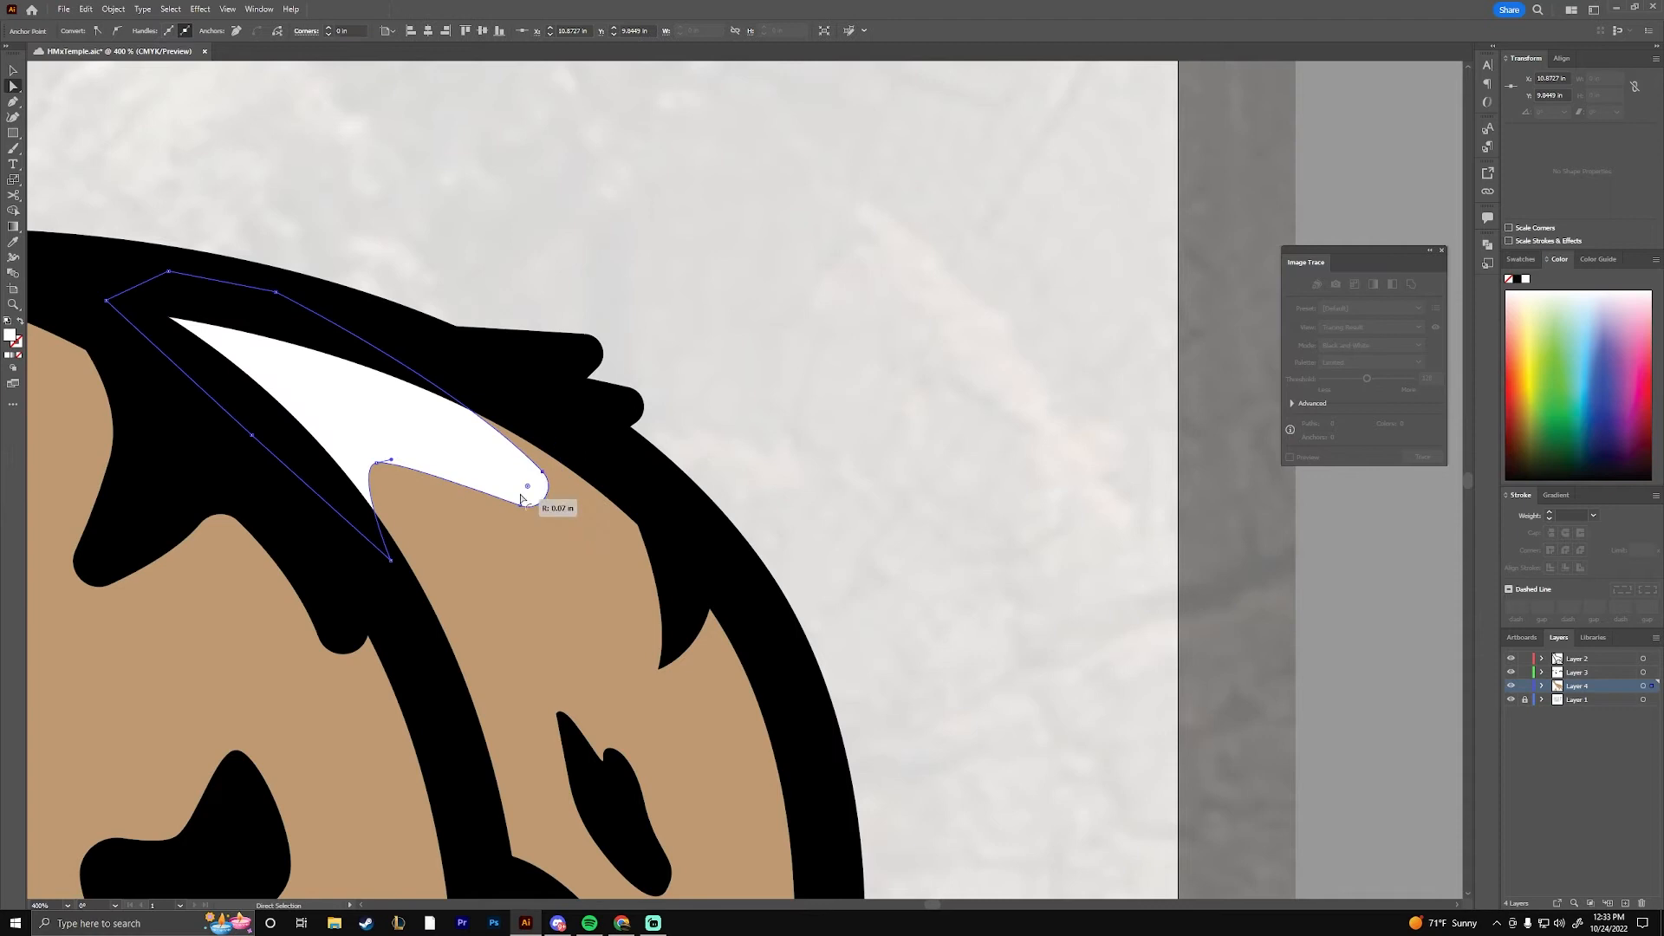
click(936, 508)
key(ctrl+minus)
key(ctrl+minus)
key(ctrl+minus)
key(ctrl+minus)
key(ctrl+minus)
key(ctrl+minus)
key(ctrl+equal)
key(ctrl+equal)
key(ctrl+equal)
key(ctrl+equal)
click(676, 446)
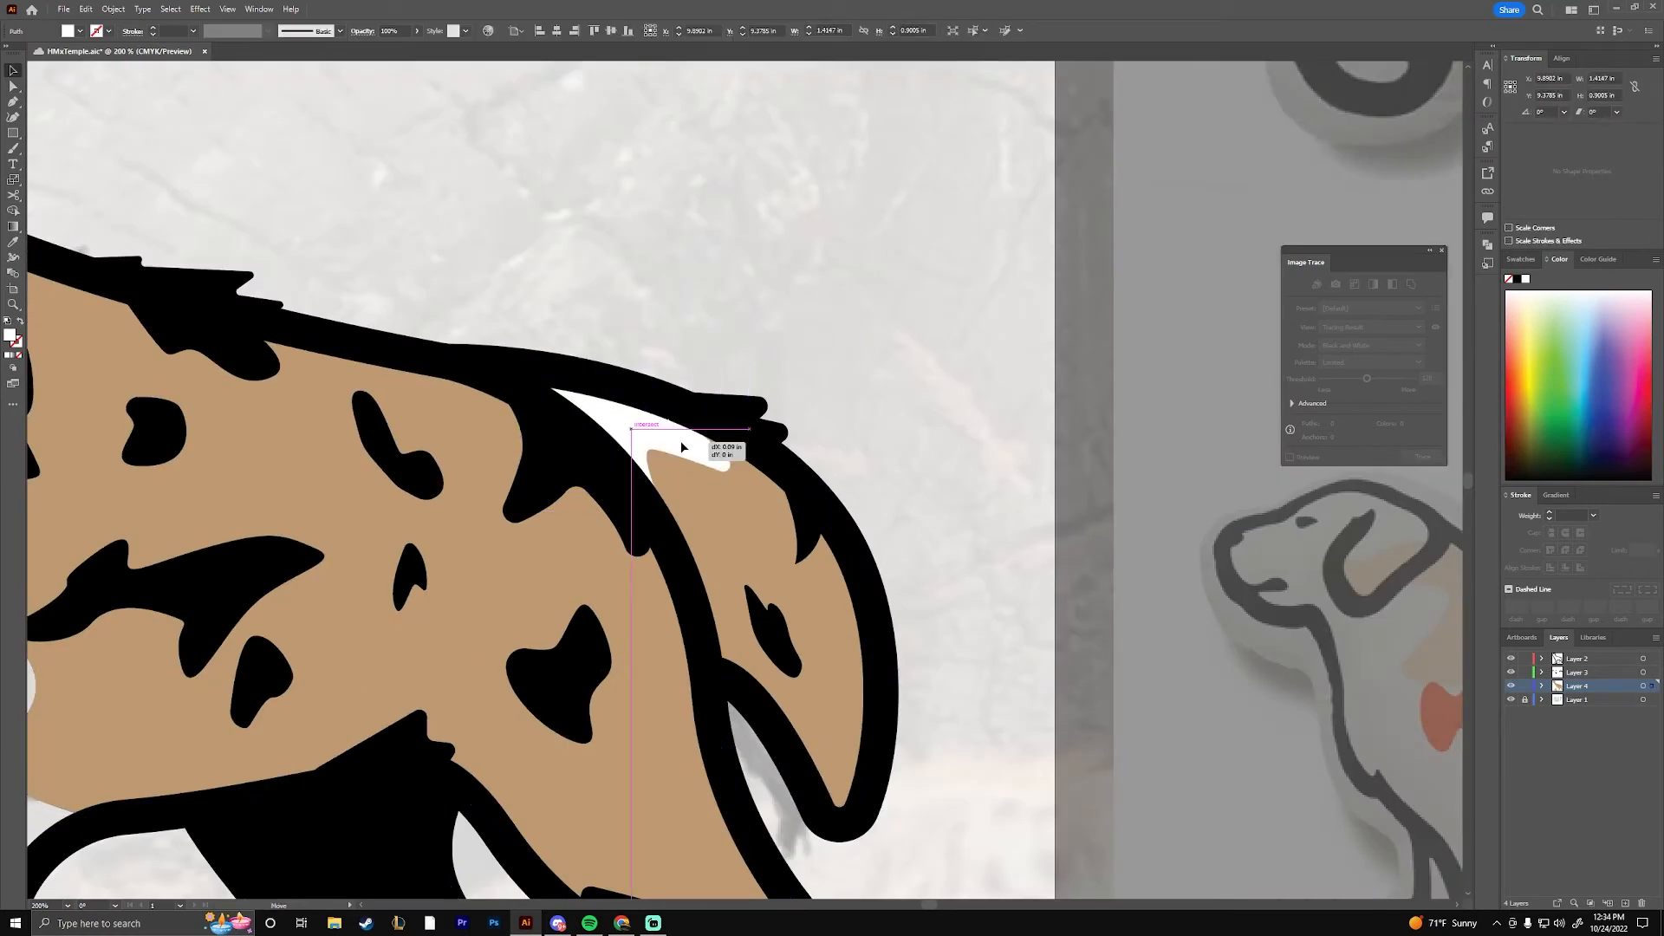
click(800, 528)
Hide Layer 1 and delete the large black marking on the hyena's flank
key(ctrl+minus)
key(ctrl+minus)
key(ctrl+minus)
key(ctrl+minus)
click(1511, 699)
scroll(569, 496, up, 4)
click(787, 544)
key(Delete)
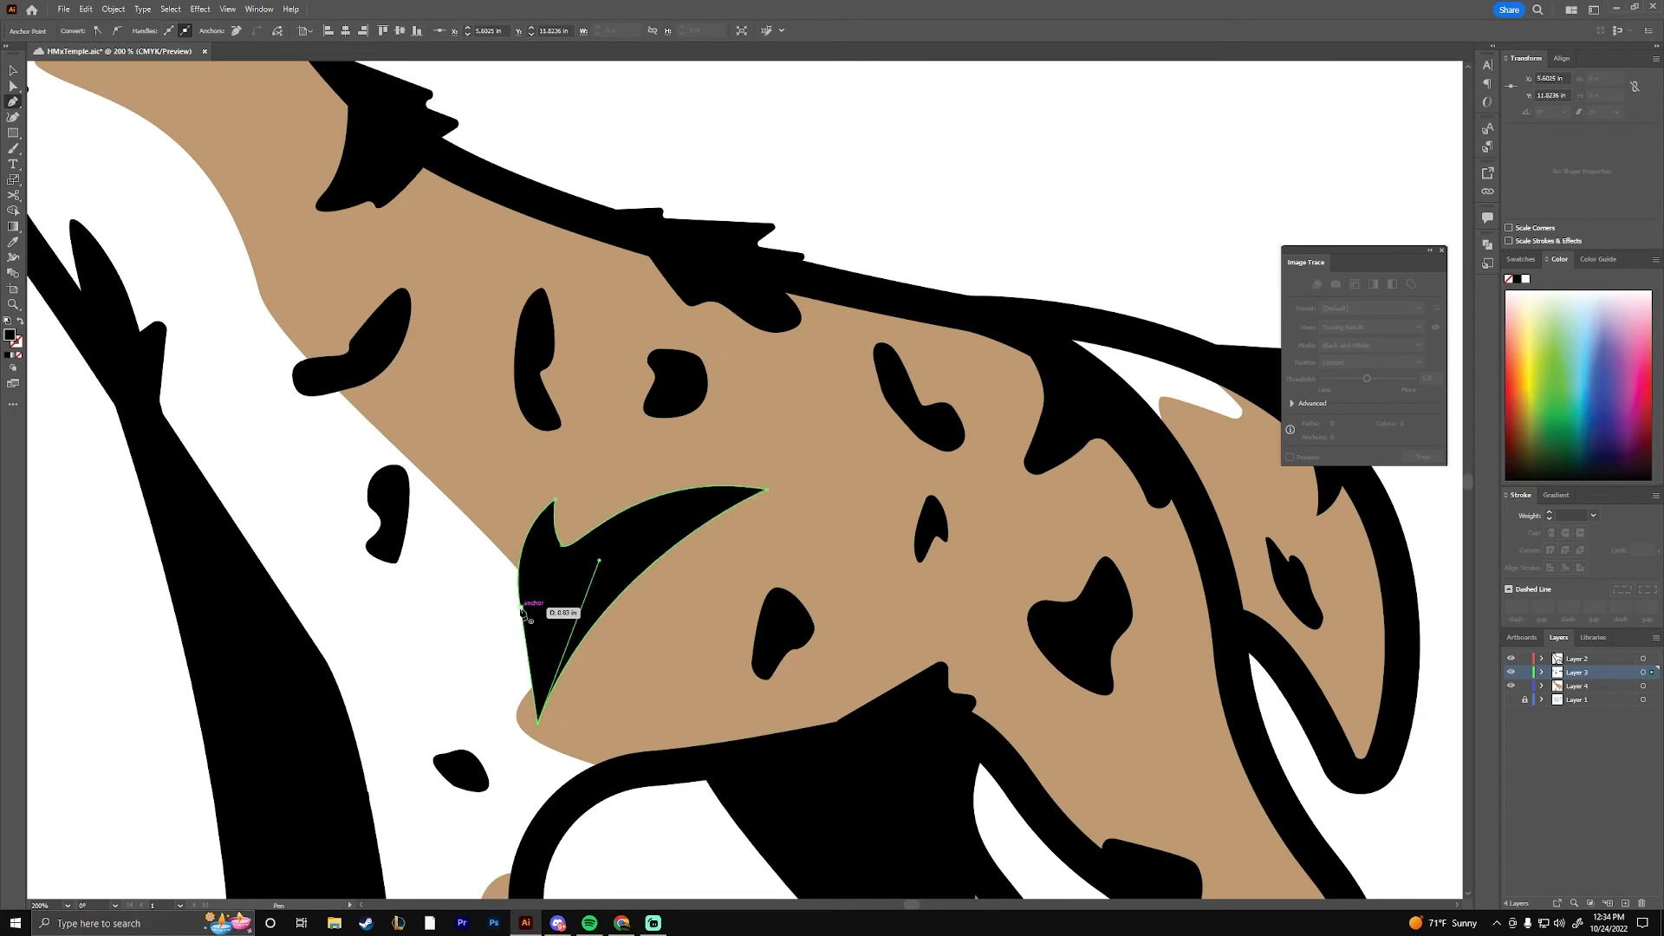
Finish the replacement curved flank marking with rounded corners, and move the nearby spot down to the belly line
drag(716, 503, 709, 506)
key(v)
drag(598, 576, 624, 568)
drag(781, 630, 741, 719)
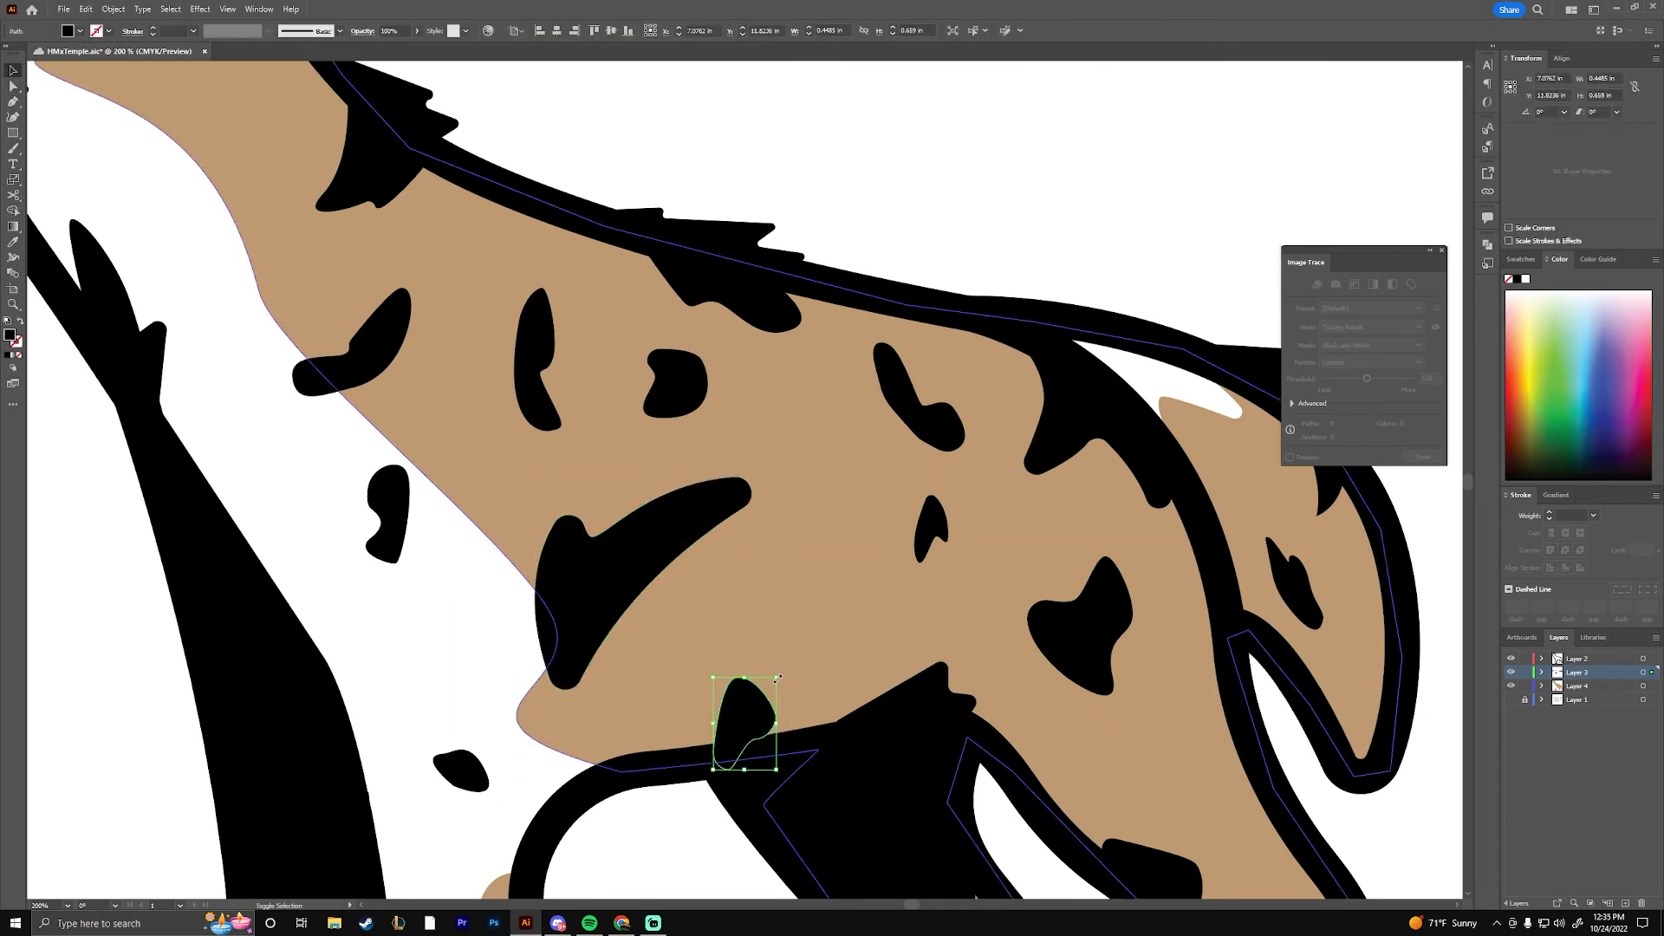
Replace the tall shoulder spot with a black crescent marking that has a rounded upper tip
click(538, 350)
key(Delete)
key(p)
click(518, 359)
key(Delete)
key(Delete)
key(p)
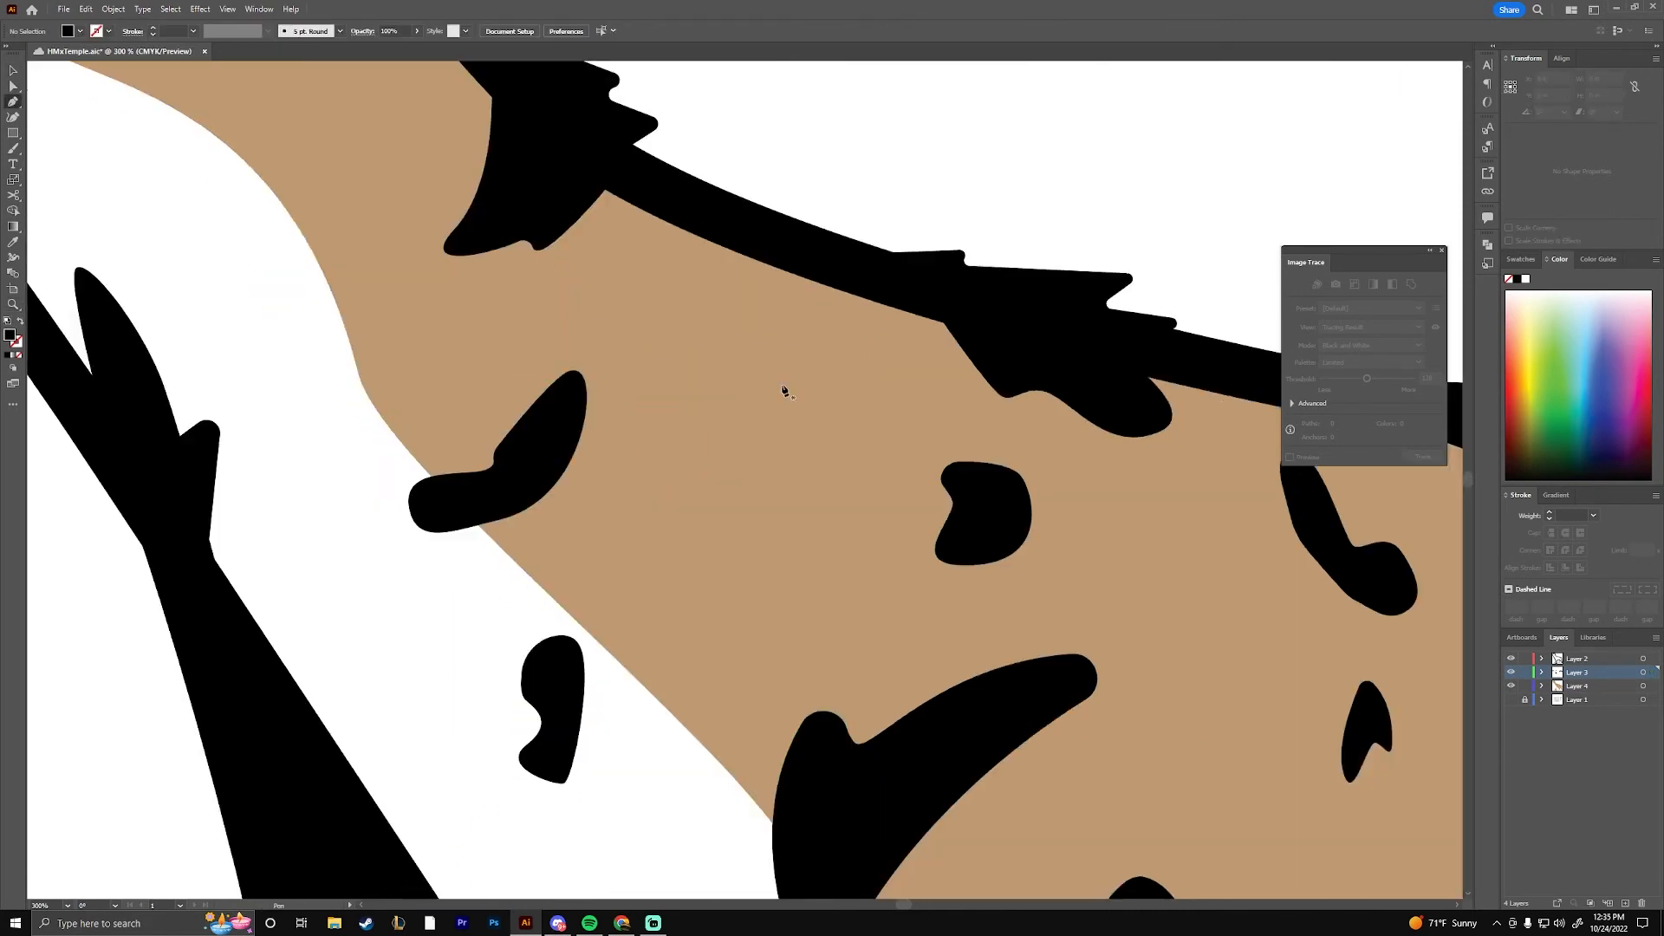
click(747, 666)
drag(823, 371, 928, 232)
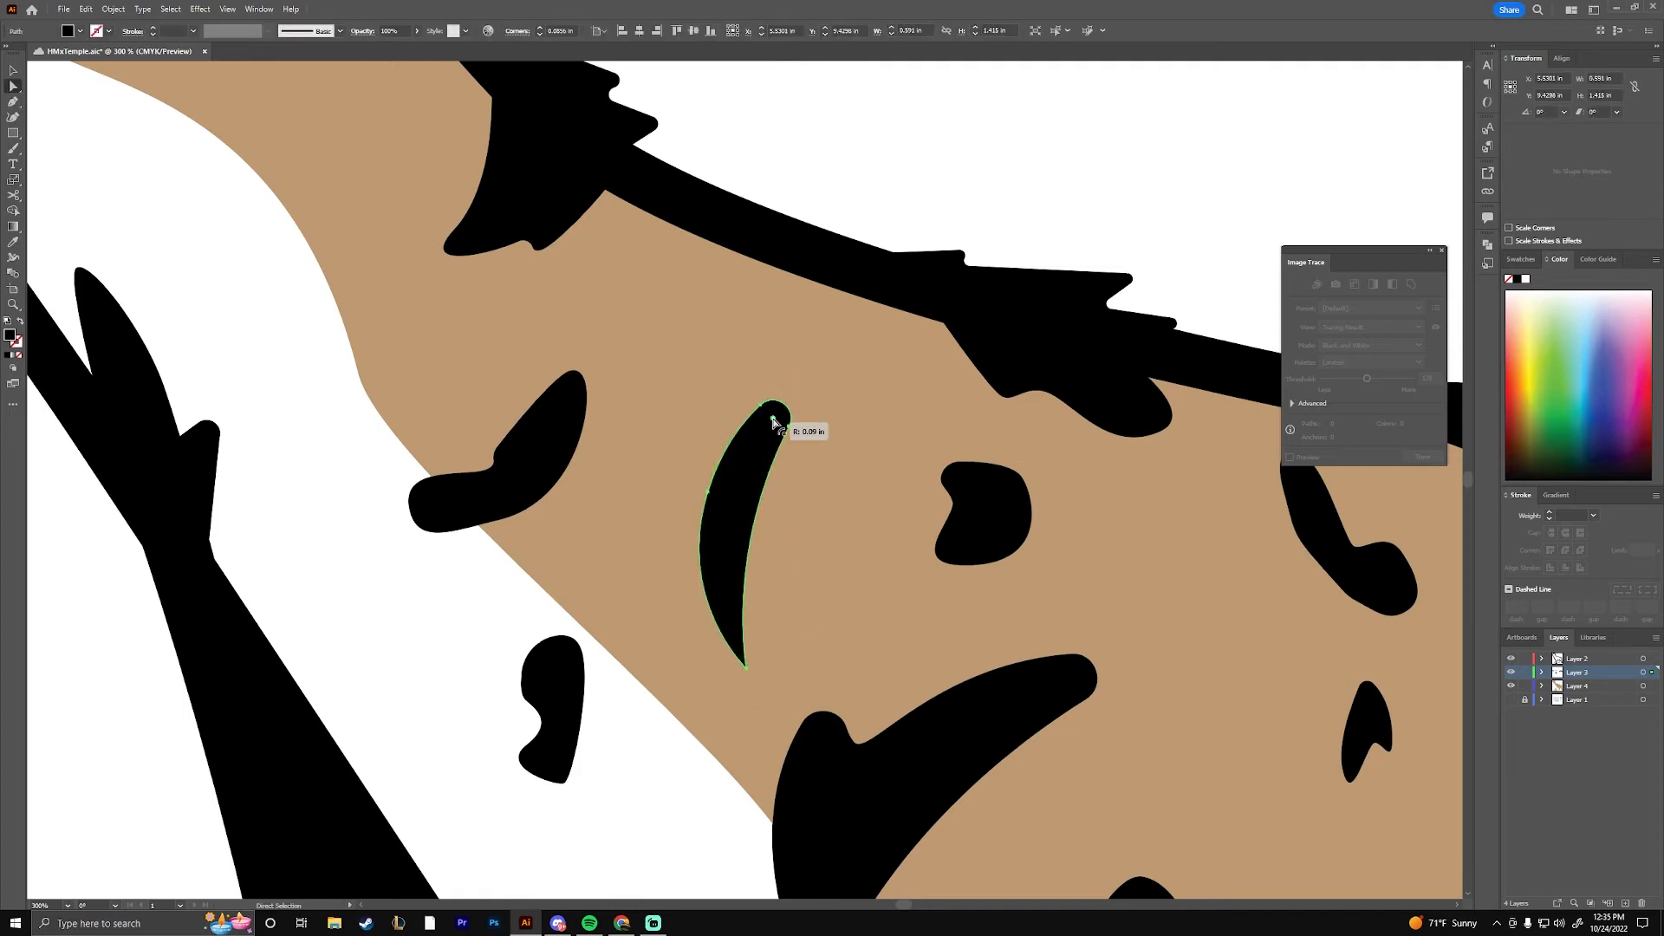
drag(773, 420, 756, 459)
Replace the elongated spot on the upper back with a three-pointed black marking with rounded corners
key(v)
key(ctrl+minus)
key(ctrl+minus)
key(ctrl+minus)
click(874, 628)
click(959, 486)
key(Delete)
key(ctrl+equal)
key(ctrl+equal)
key(p)
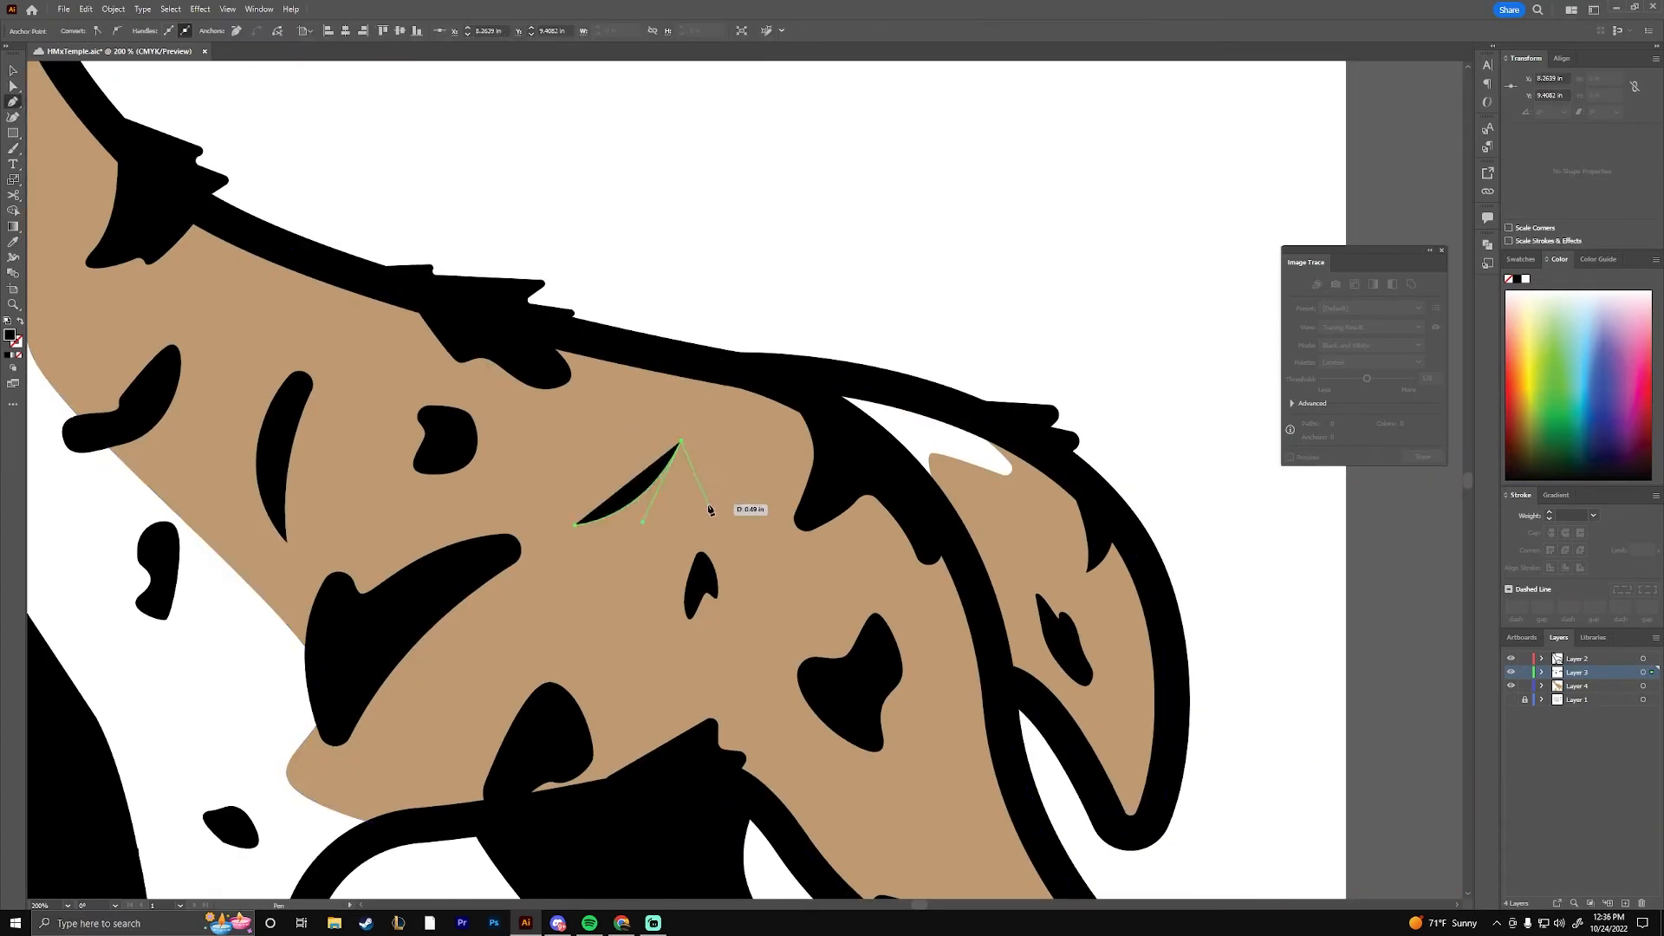
drag(682, 458, 684, 485)
Reposition the haunch spot and the small flank spot lower on the body, and enlarge the three-pointed back marking
key(v)
drag(694, 624, 698, 411)
drag(855, 472, 901, 552)
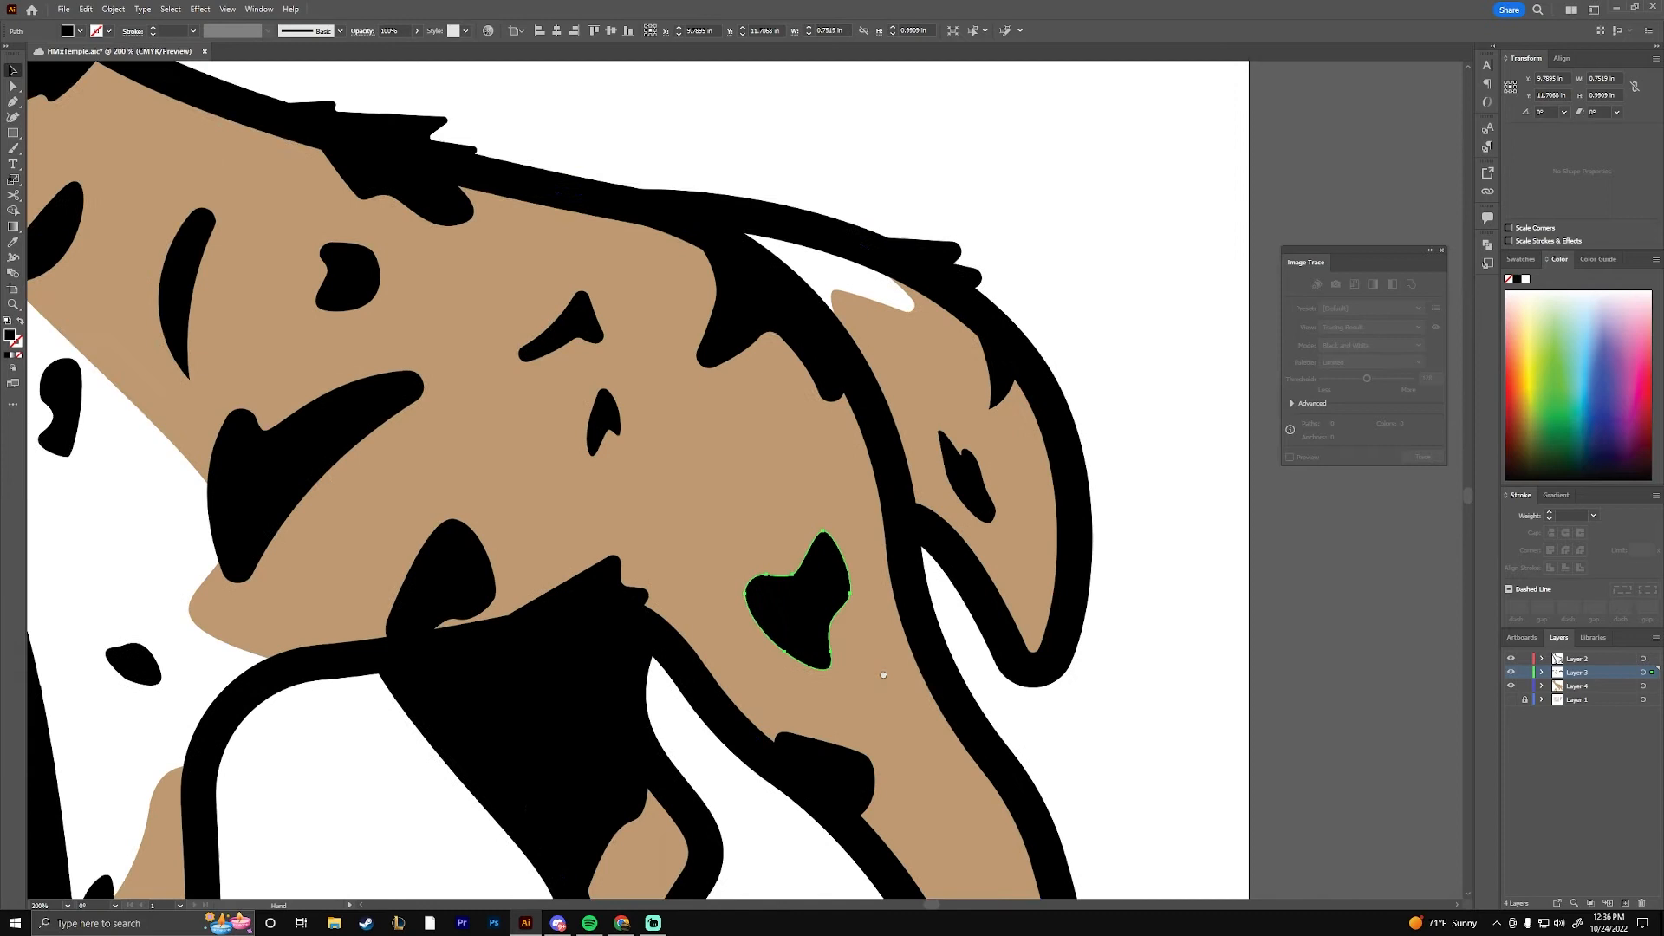
drag(606, 420, 621, 468)
click(753, 379)
drag(791, 346, 834, 305)
Delete the spot on the white chest and an unwanted marking from the shoulder area
drag(523, 331, 827, 343)
drag(561, 481, 512, 559)
key(Delete)
key(p)
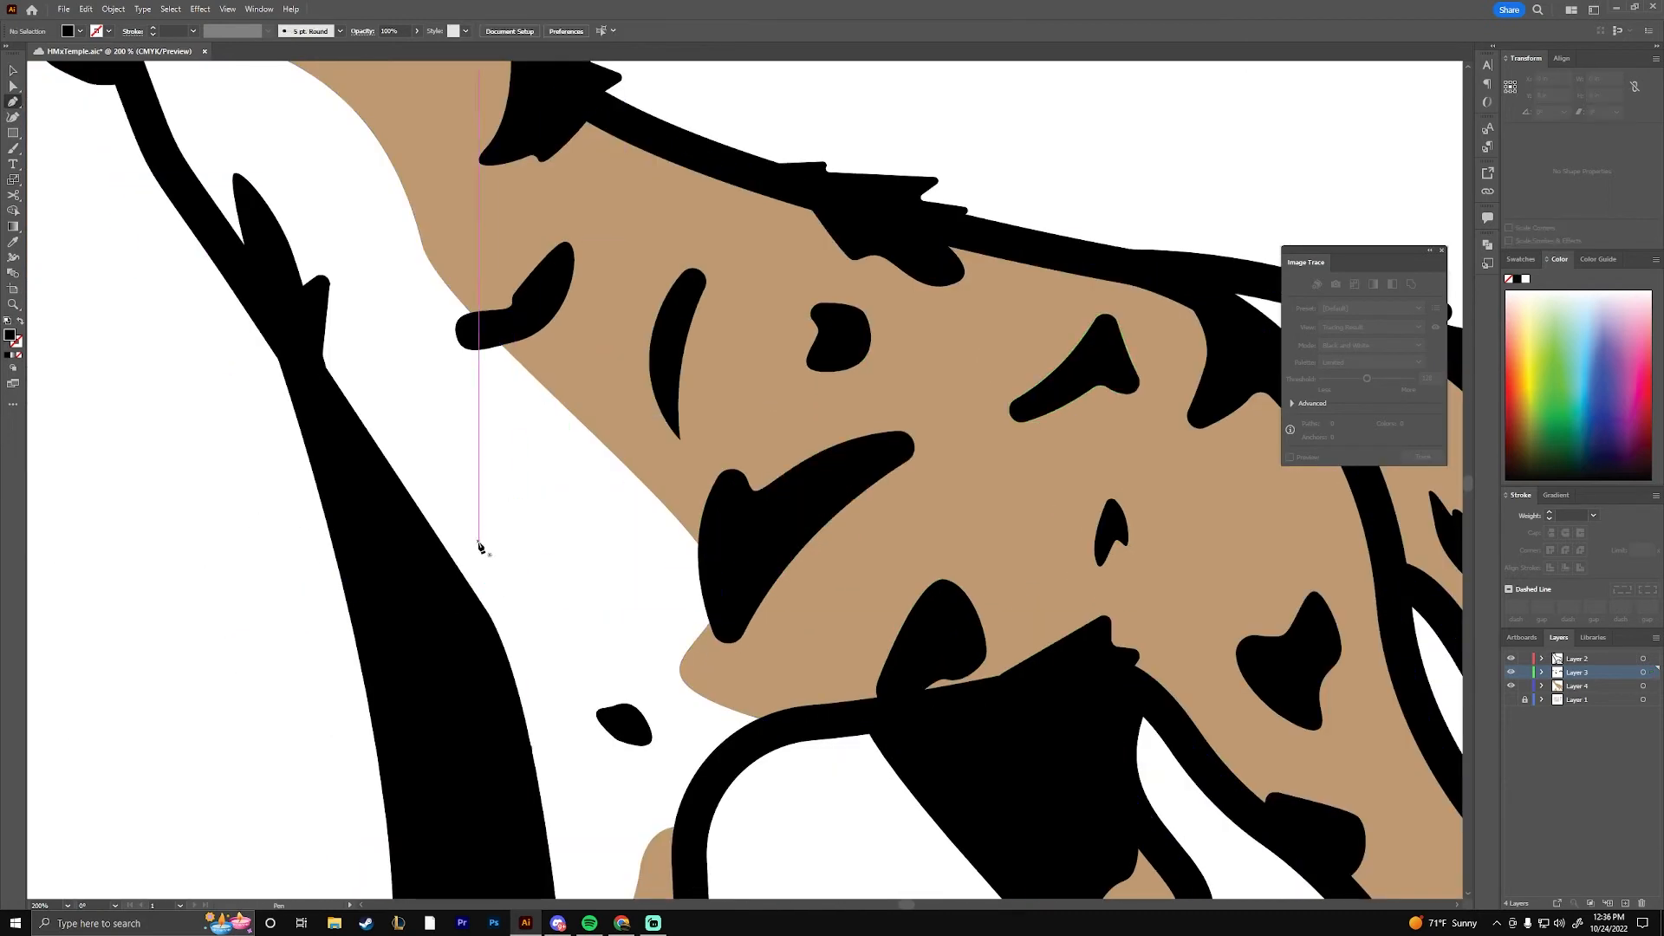
key(ctrl+minus)
key(ctrl+minus)
key(ctrl+minus)
drag(921, 587, 717, 705)
click(560, 505)
key(Delete)
key(ctrl+plus)
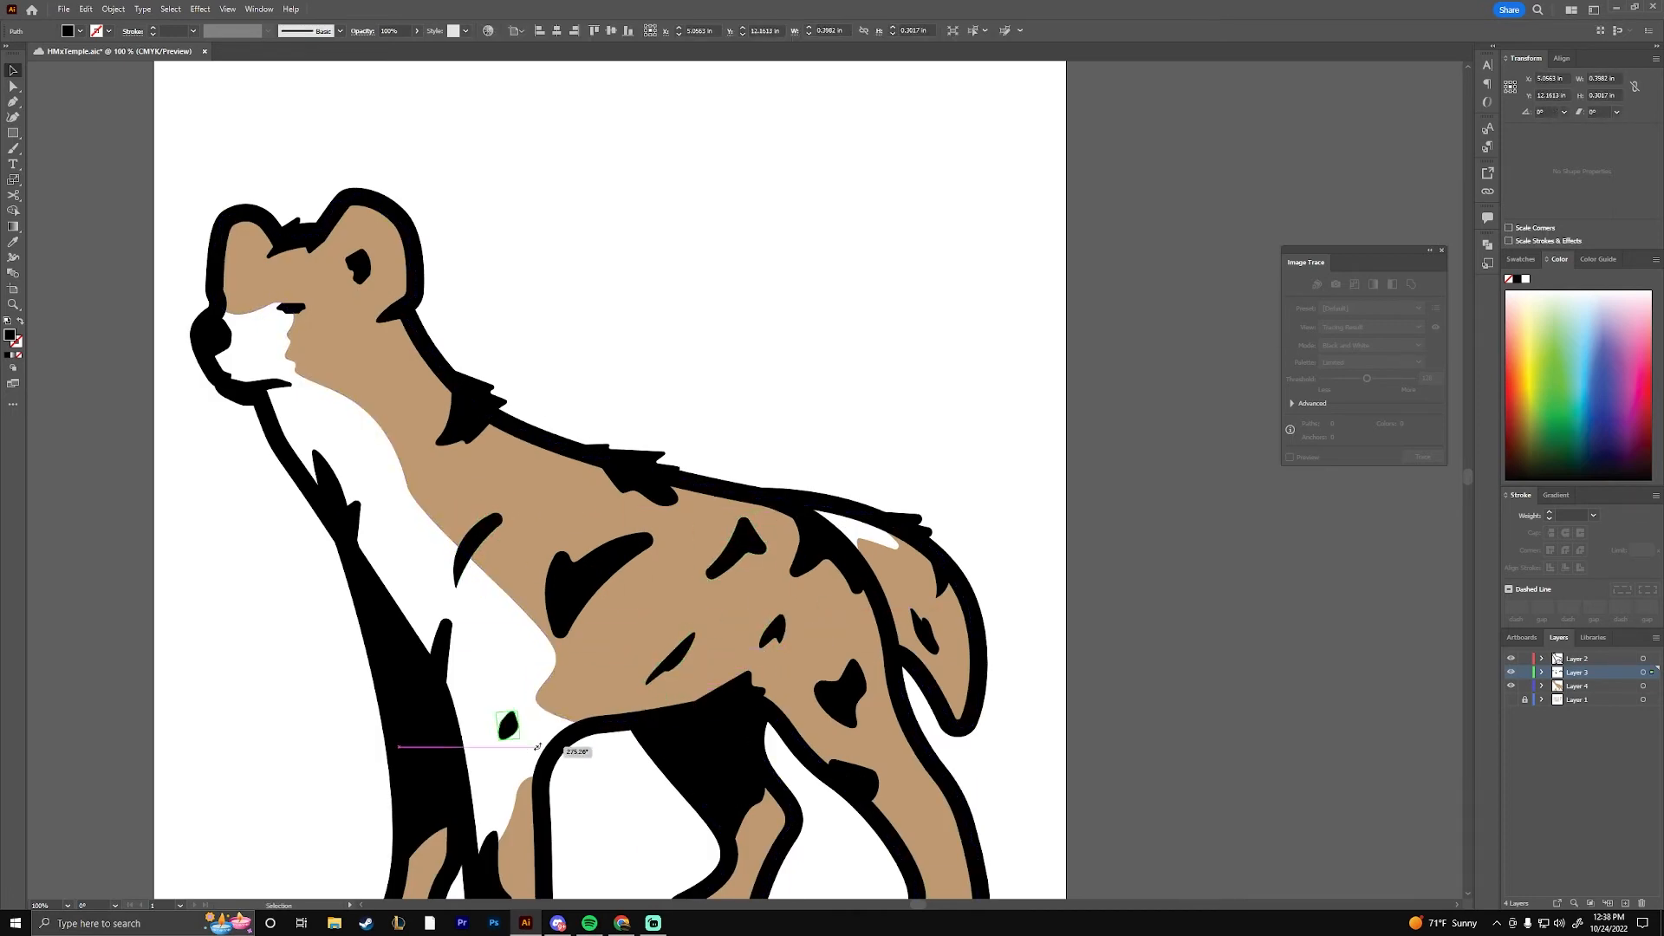
Draw a small black notch marking on the inner edge of the far front leg with the Pen tool
mouse_move(554, 763)
mouse_down()
mouse_move(688, 652)
mouse_move(797, 182)
mouse_up()
key(ctrl+plus)
key(ctrl+plus)
key(p)
click(632, 494)
click(627, 547)
click(599, 521)
key(a)
drag(664, 739, 287, 801)
Draw a small black marking on the lower part of the far hind leg with the Pen tool
key(p)
click(851, 491)
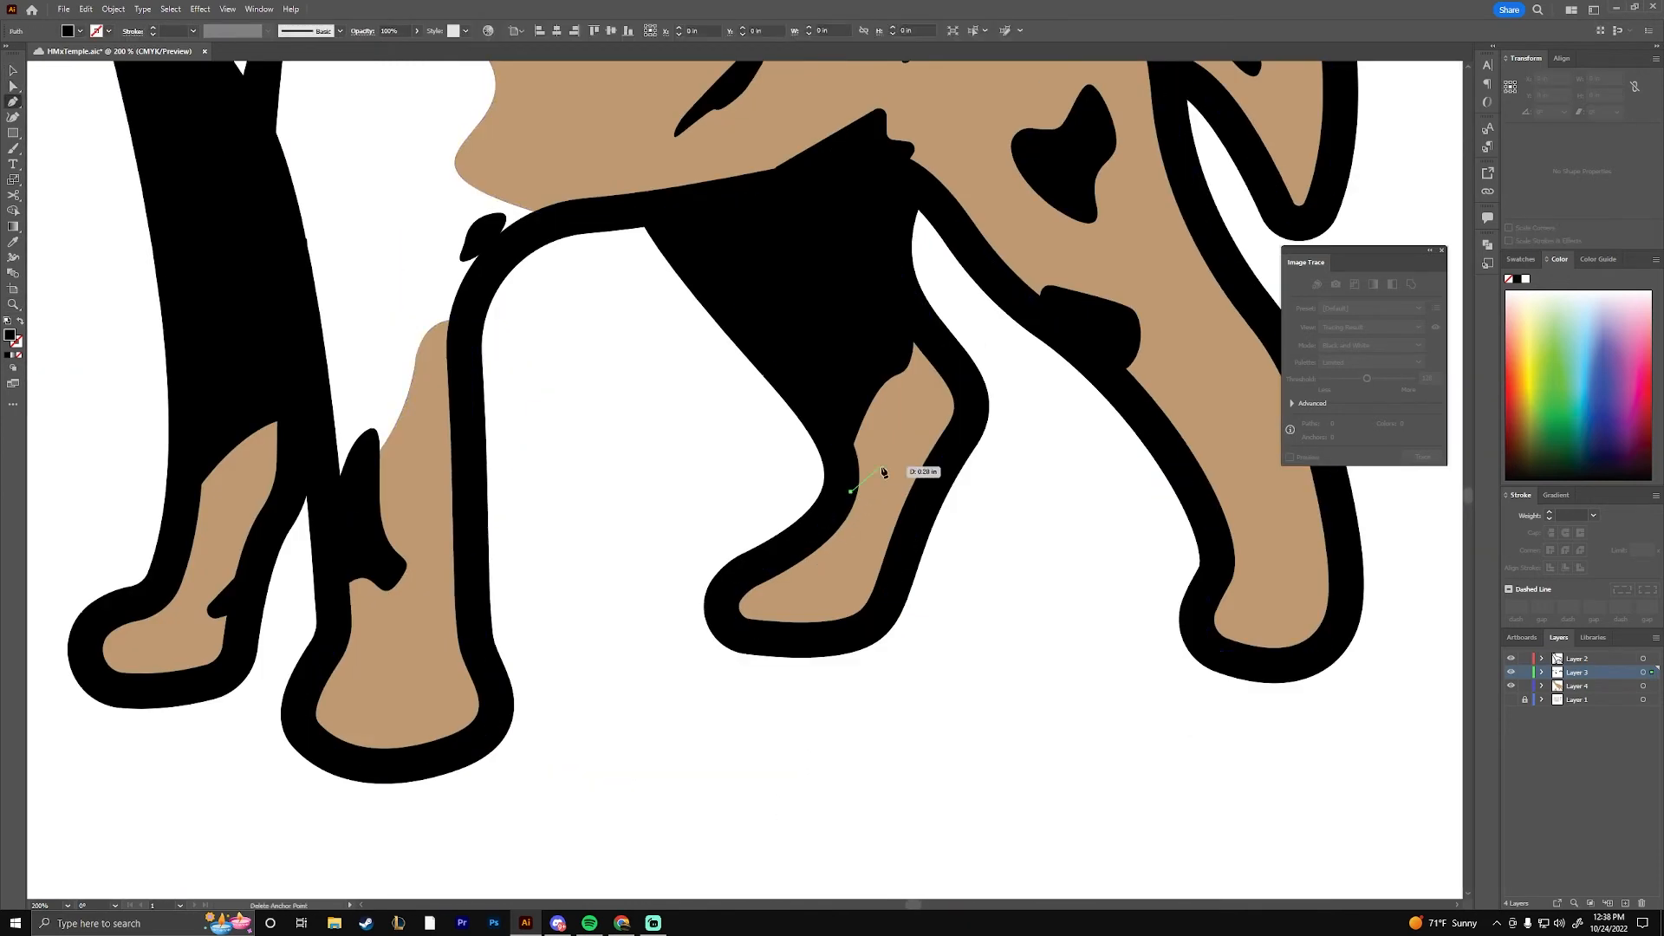
click(1012, 510)
drag(1012, 509, 736, 713)
key(ctrl+minus)
key(ctrl+minus)
key(ctrl+minus)
key(ctrl+minus)
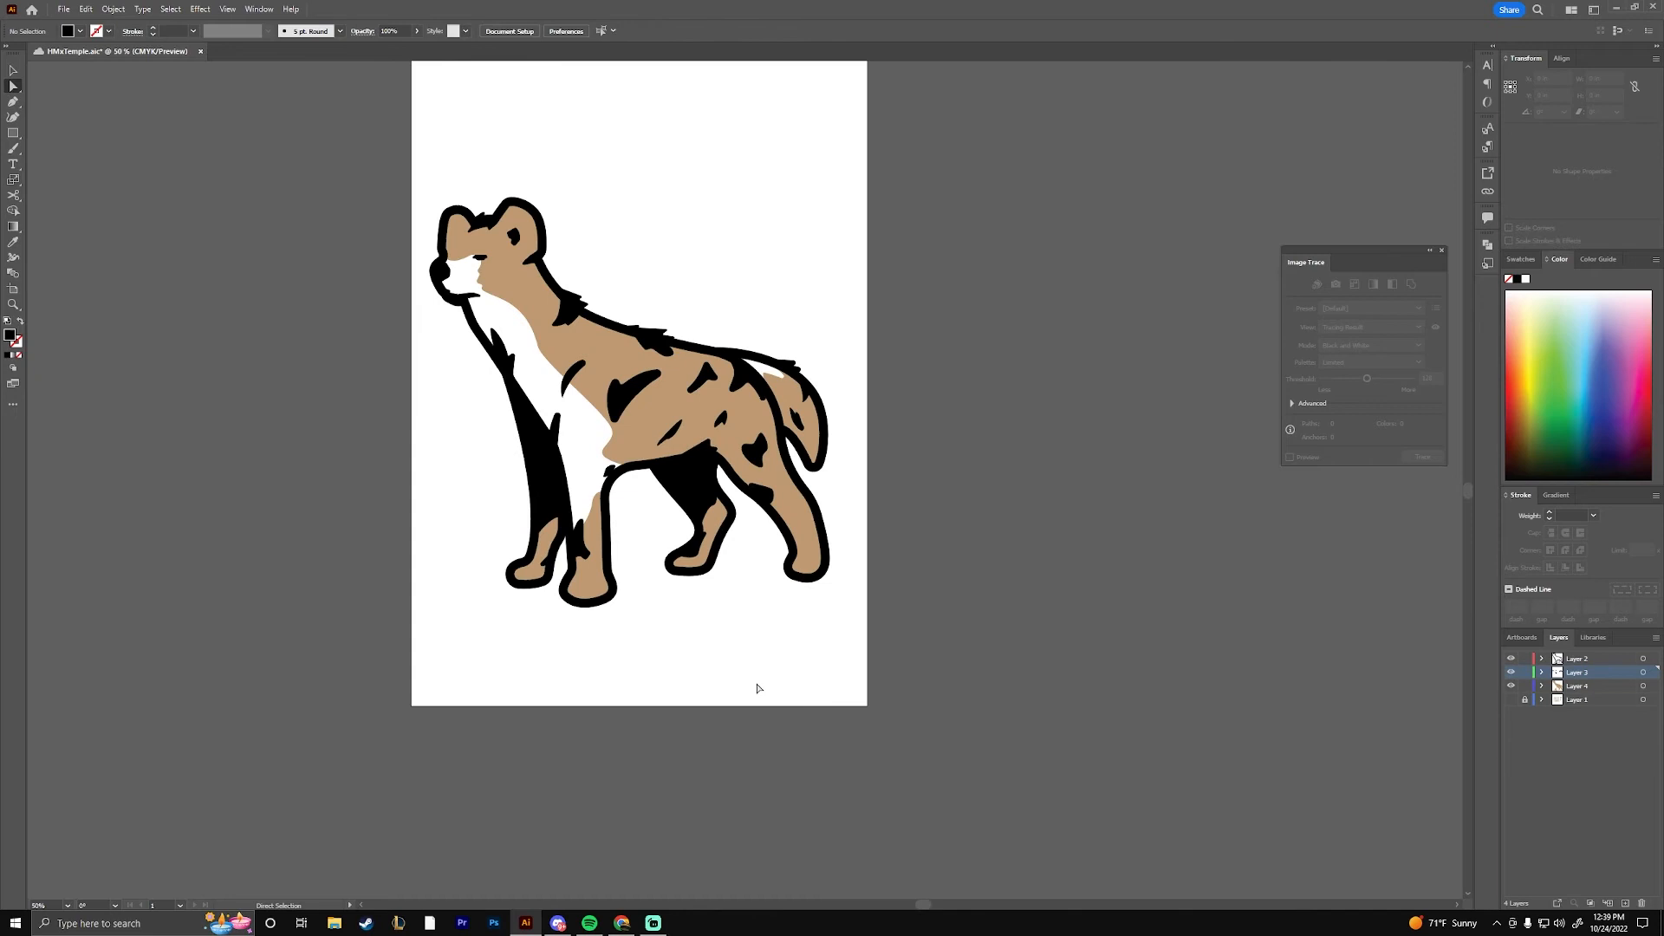
Enlarge the artboard to a landscape format by widening both sides and extending its upper and lower edges
drag(1012, 460, 1042, 579)
key(f)
key(f)
key(f)
key(shift+o)
drag(899, 494, 1282, 528)
drag(440, 494, 136, 496)
drag(710, 160, 729, 102)
drag(710, 825, 714, 893)
click(14, 74)
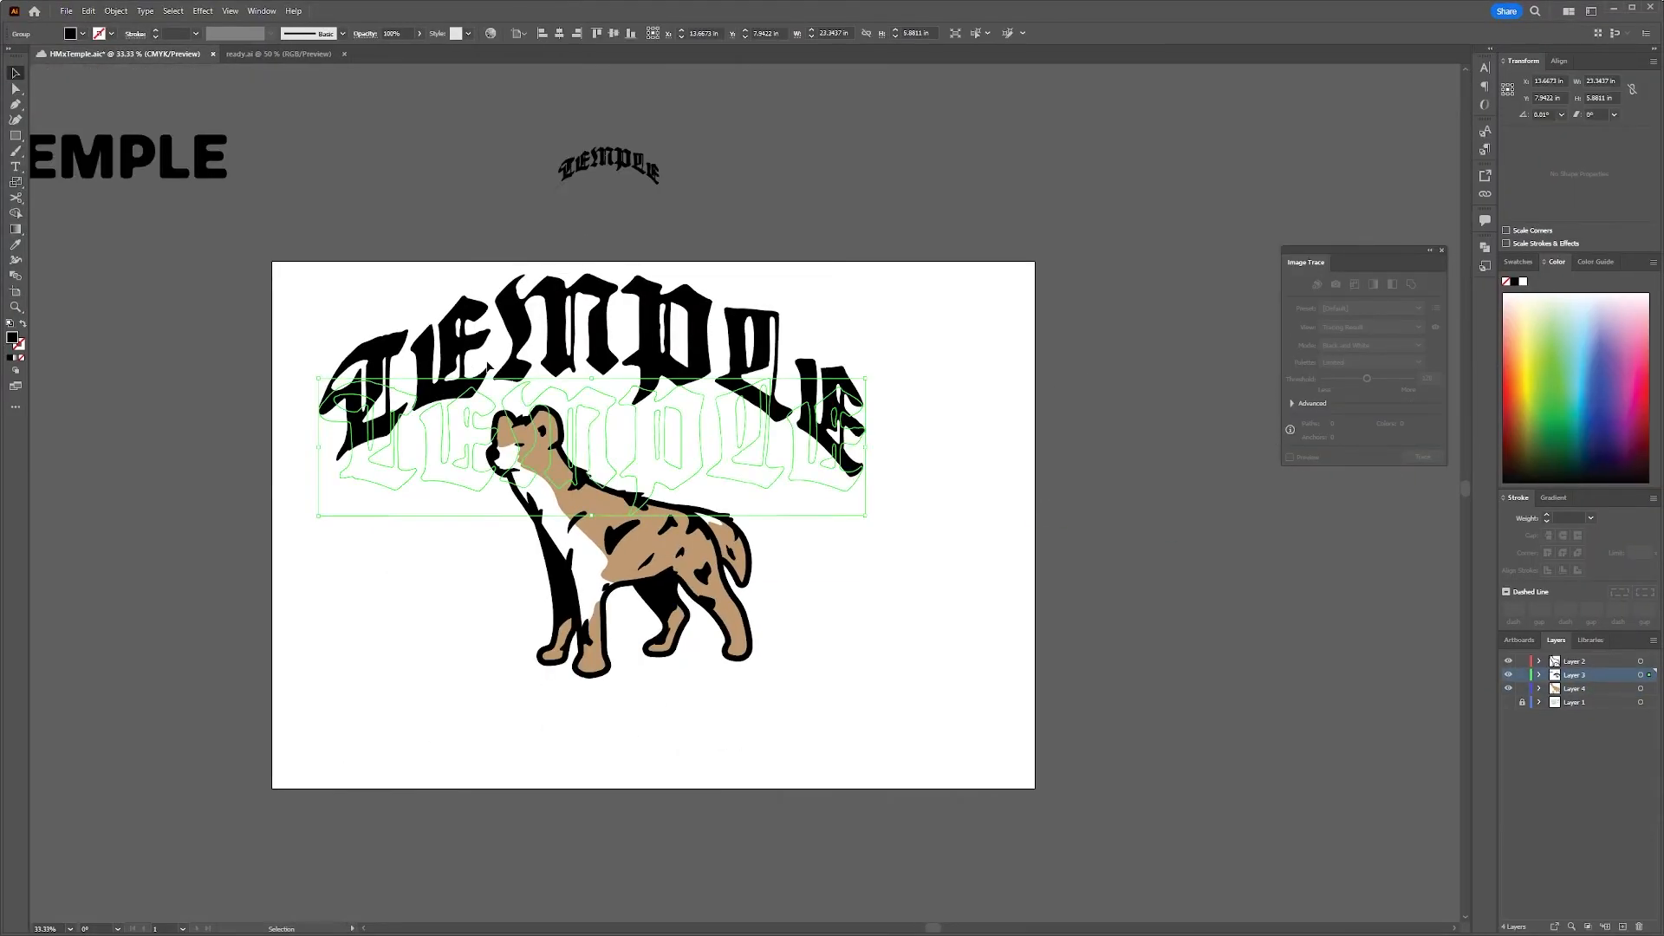
Select the complete hyena artwork and shift it slightly to the right on the artboard
drag(488, 367, 501, 367)
drag(286, 251, 1040, 732)
drag(658, 537, 691, 540)
click(1068, 668)
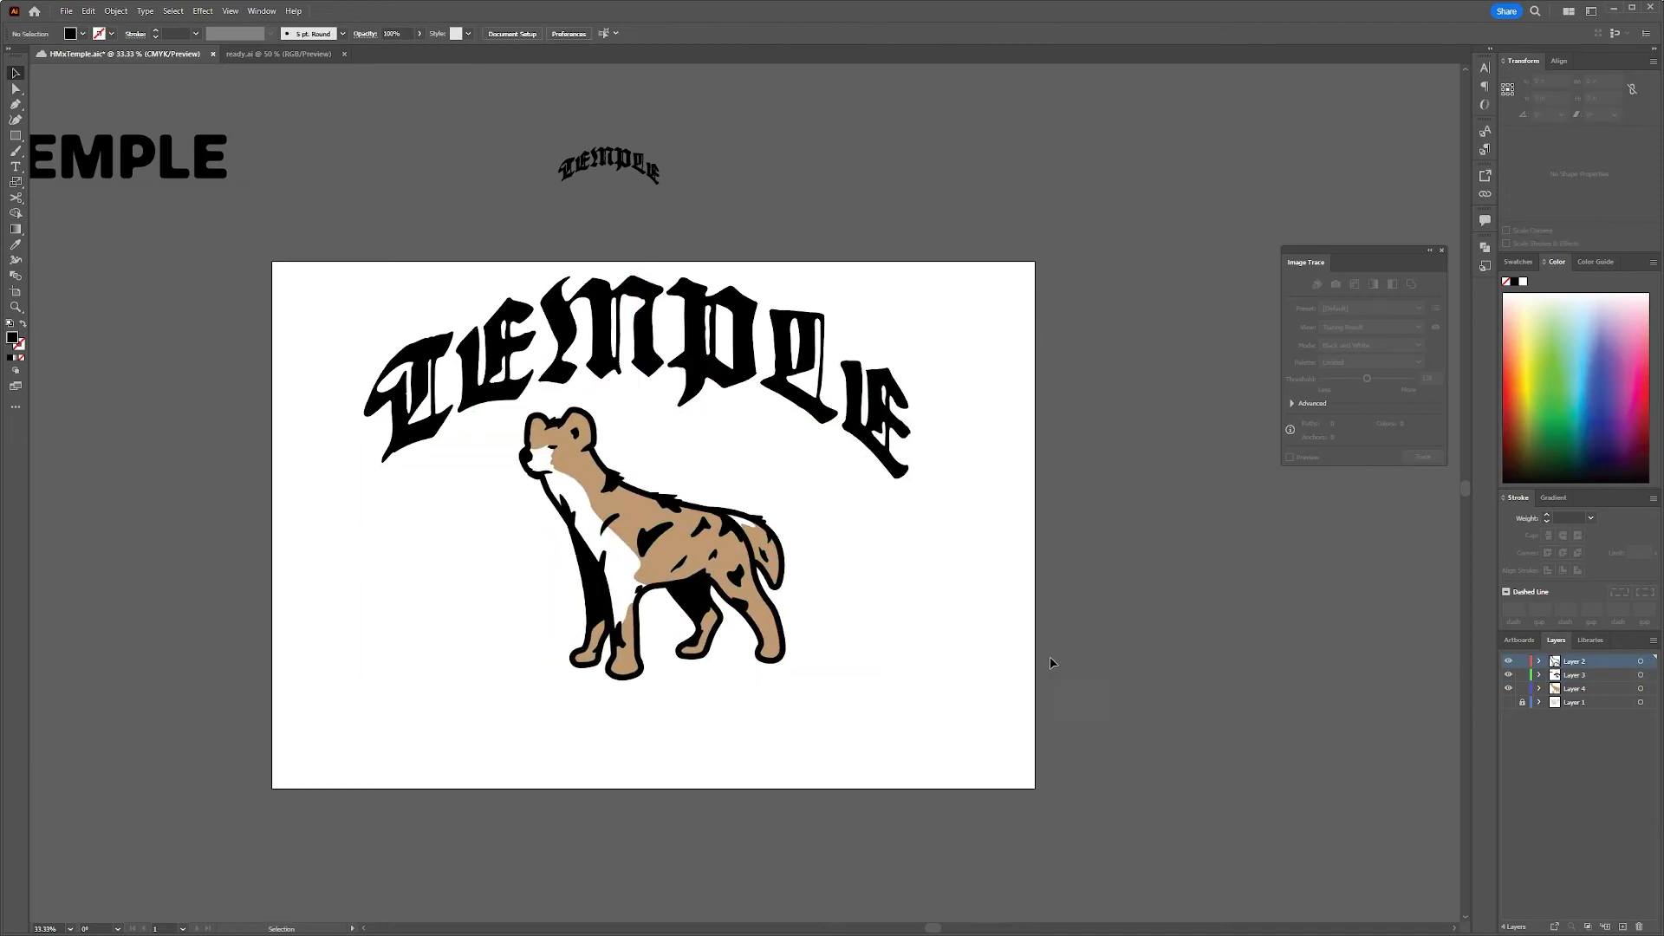
Save the document and place a copy of the hyena outside the artboard, to its left
key(ctrl+s)
drag(584, 524, 439, 366)
drag(726, 563, 163, 458)
Duplicate the artboard with its TEMPLE lettering and hyena to the right of the original
key(shift+o)
drag(352, 320, 1136, 320)
key(v)
drag(1015, 481, 419, 460)
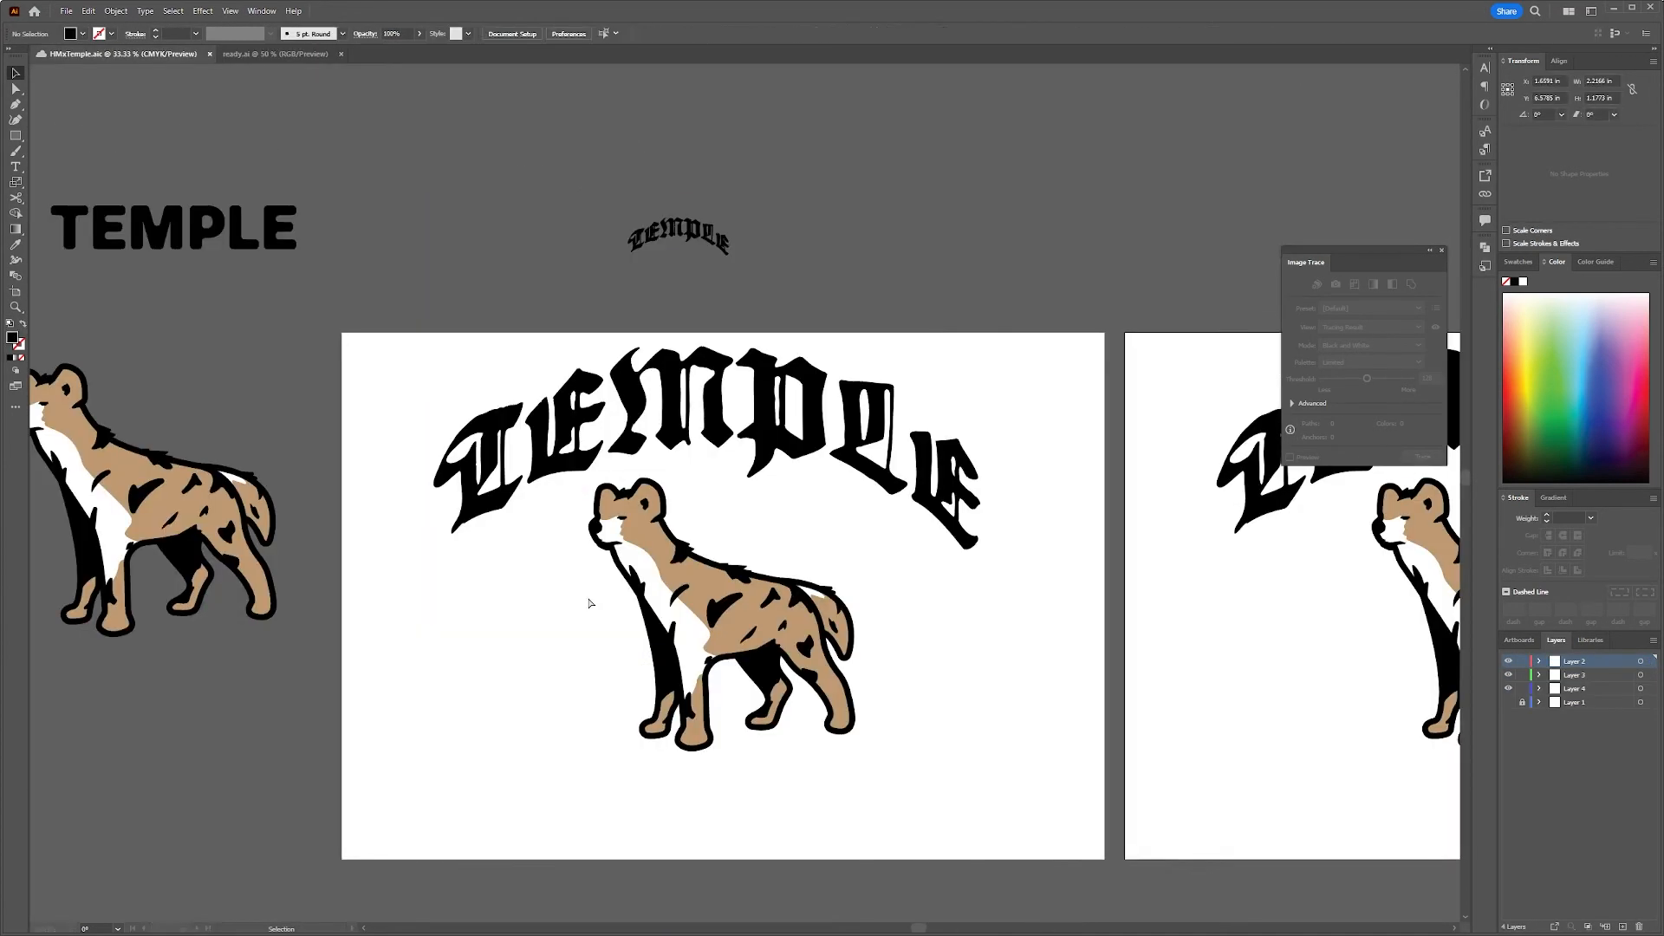
Bring the EST. -1989- and PRESENT text from ready.ai into the layout, on either side of the hyena
drag(587, 595, 568, 652)
drag(579, 661, 581, 671)
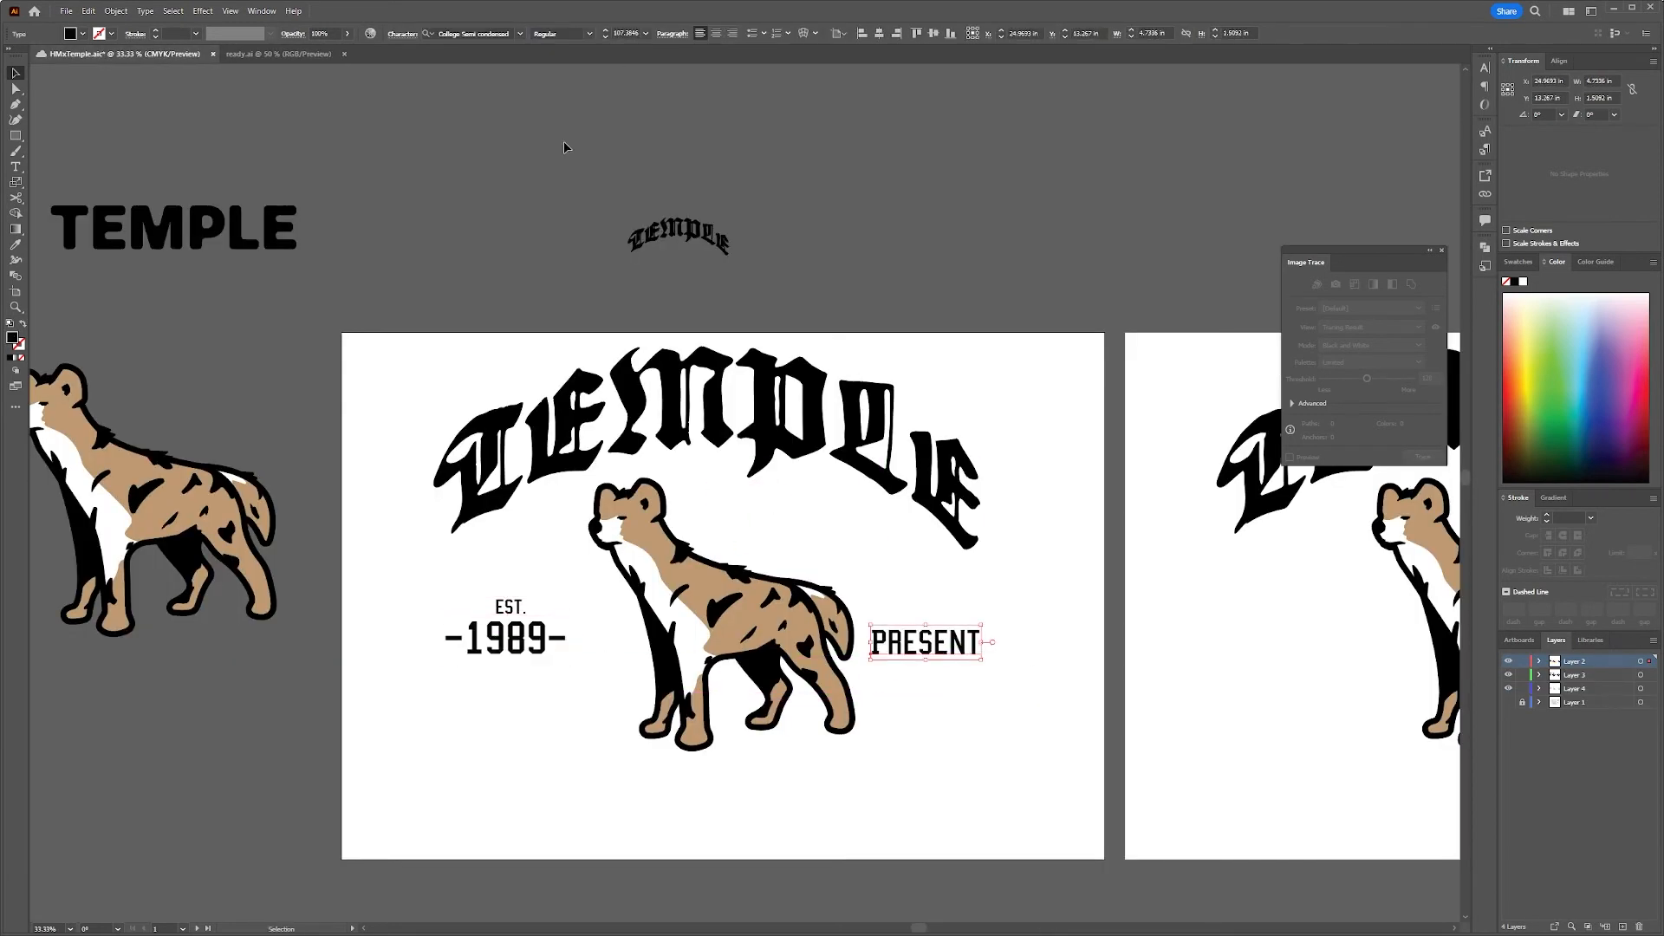
key(Return)
drag(524, 644, 612, 512)
Line up the EST. -1989- and PRESENT text beside the hyena, and move the hyena slightly left between them
shift+click(924, 644)
click(903, 33)
shift+click(512, 643)
click(848, 33)
drag(924, 643, 997, 646)
drag(740, 612, 718, 612)
drag(997, 648, 914, 647)
drag(915, 647, 914, 647)
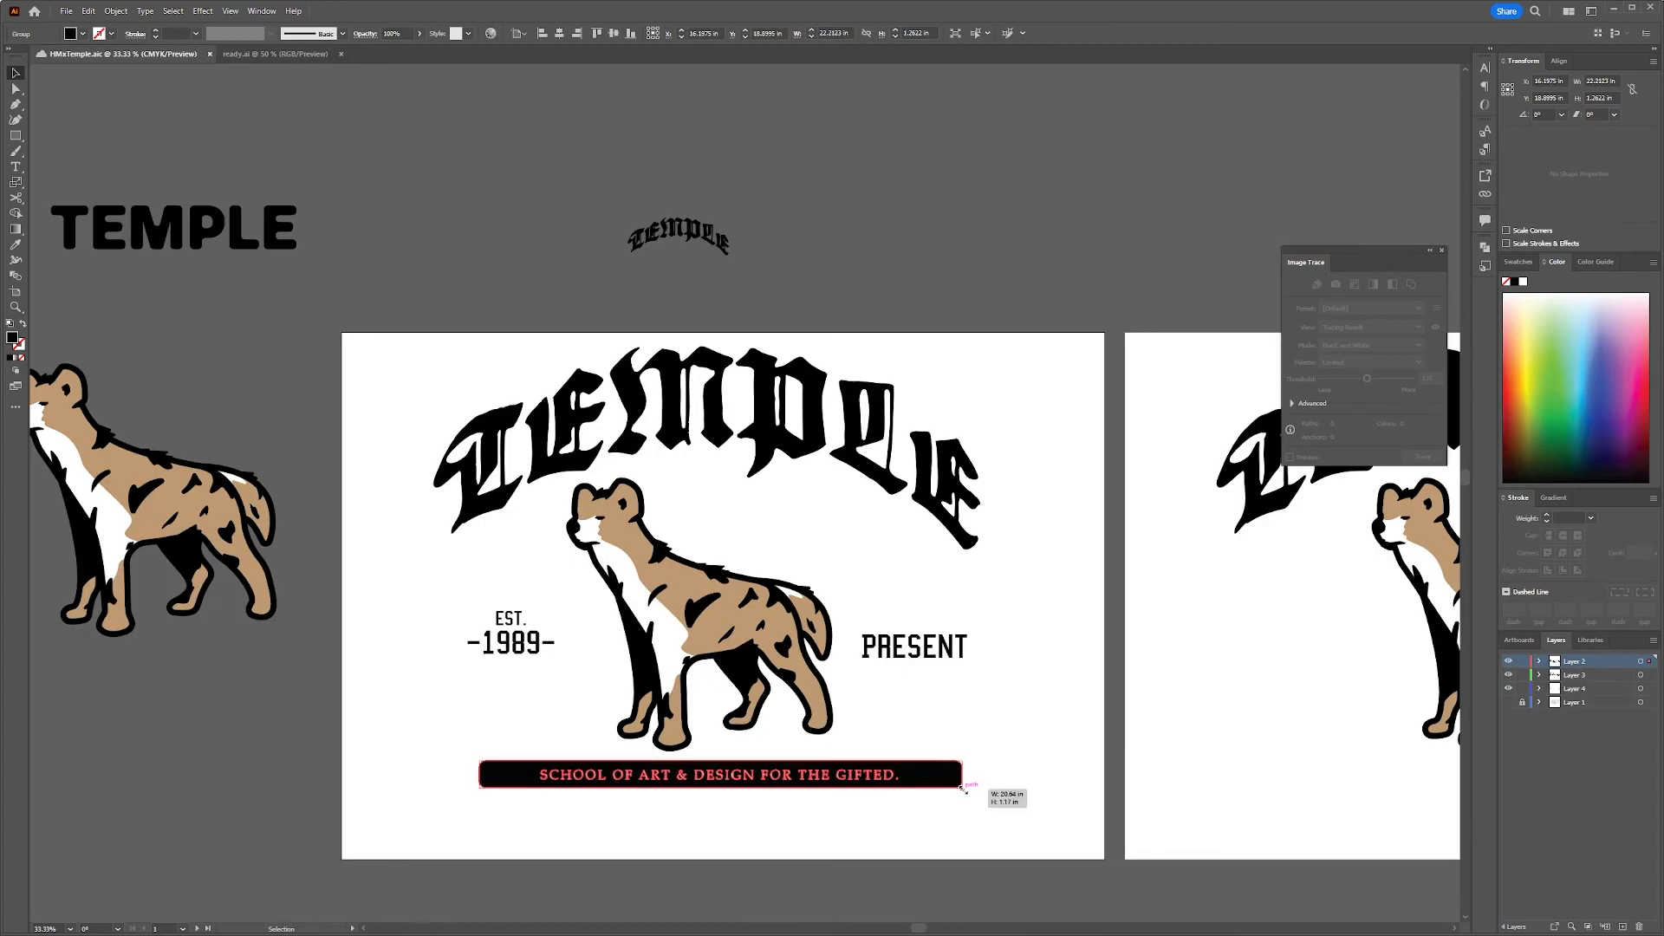
Scale the SCHOOL OF ART & DESIGN FOR THE GIFTED. banner to about 20.4 in wide and nudge the PRESENT text up
drag(963, 790, 963, 789)
drag(914, 647, 914, 645)
key(shift+Up)
Clear the old artwork from the second artboard and try copying the first artboard's layout across
key(ctrl+minus)
drag(1078, 628, 802, 798)
drag(962, 451, 1421, 806)
key(Delete)
drag(390, 451, 875, 806)
alt+drag(499, 610, 1116, 610)
key(ctrl+equal)
key(ctrl+equal)
key(ctrl+equal)
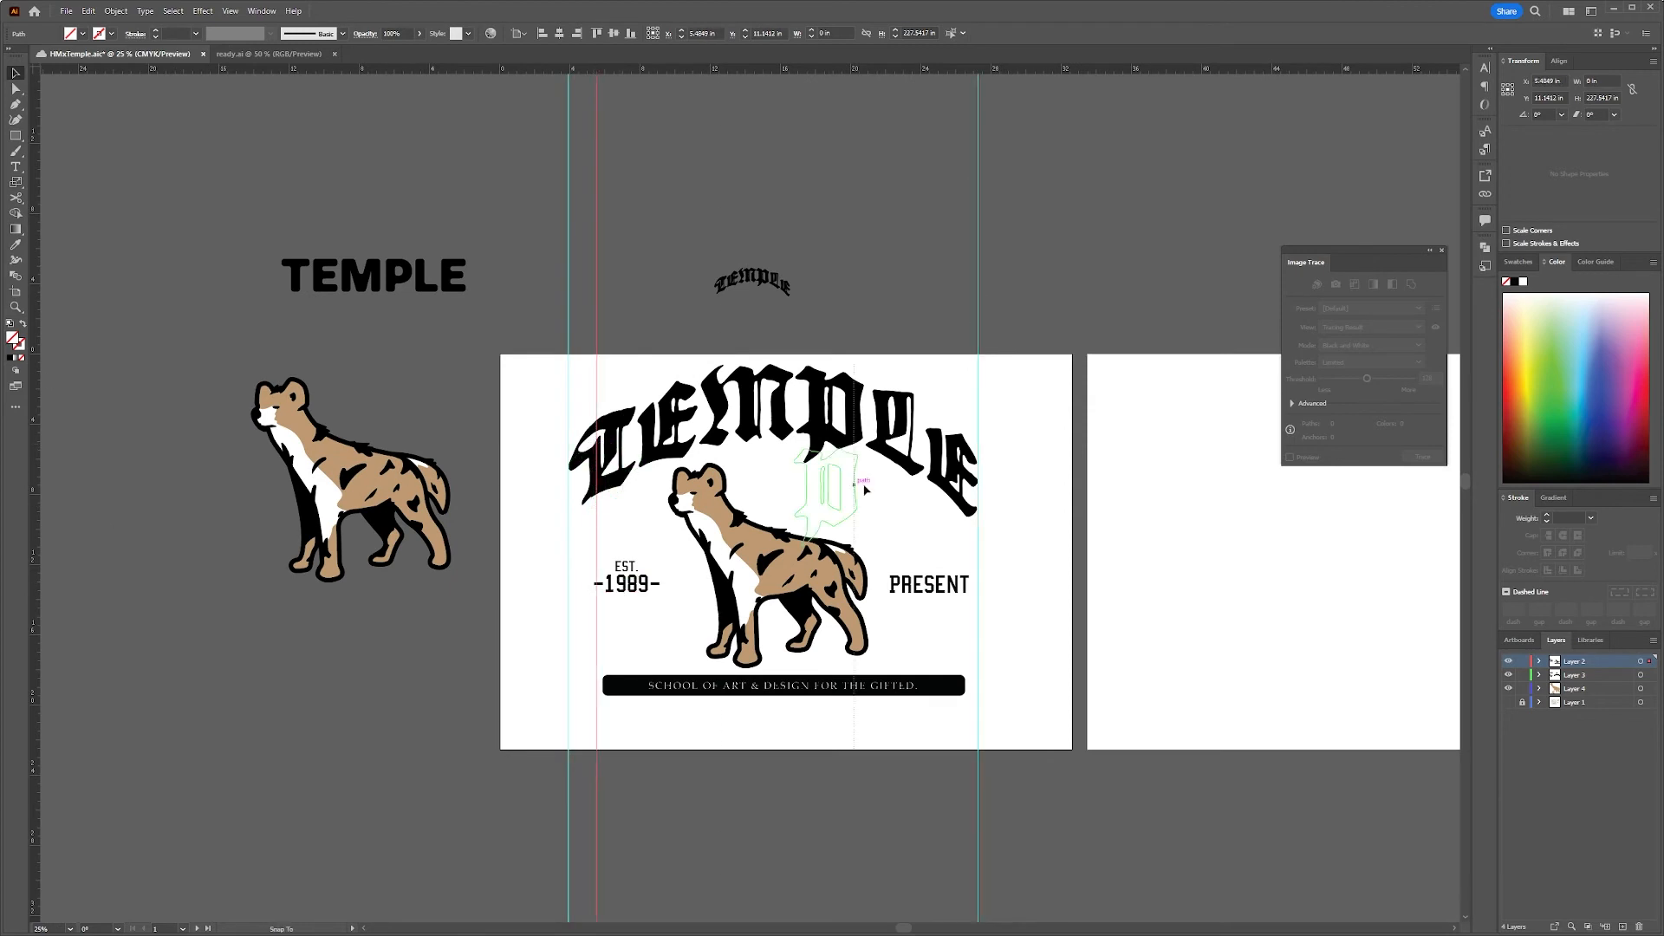
Align the hyena and the banner horizontally with the TEMPLE lettering, and adjust the guide at the banner's left edge
click(752, 565)
shift+click(752, 684)
shift+click(753, 416)
click(559, 33)
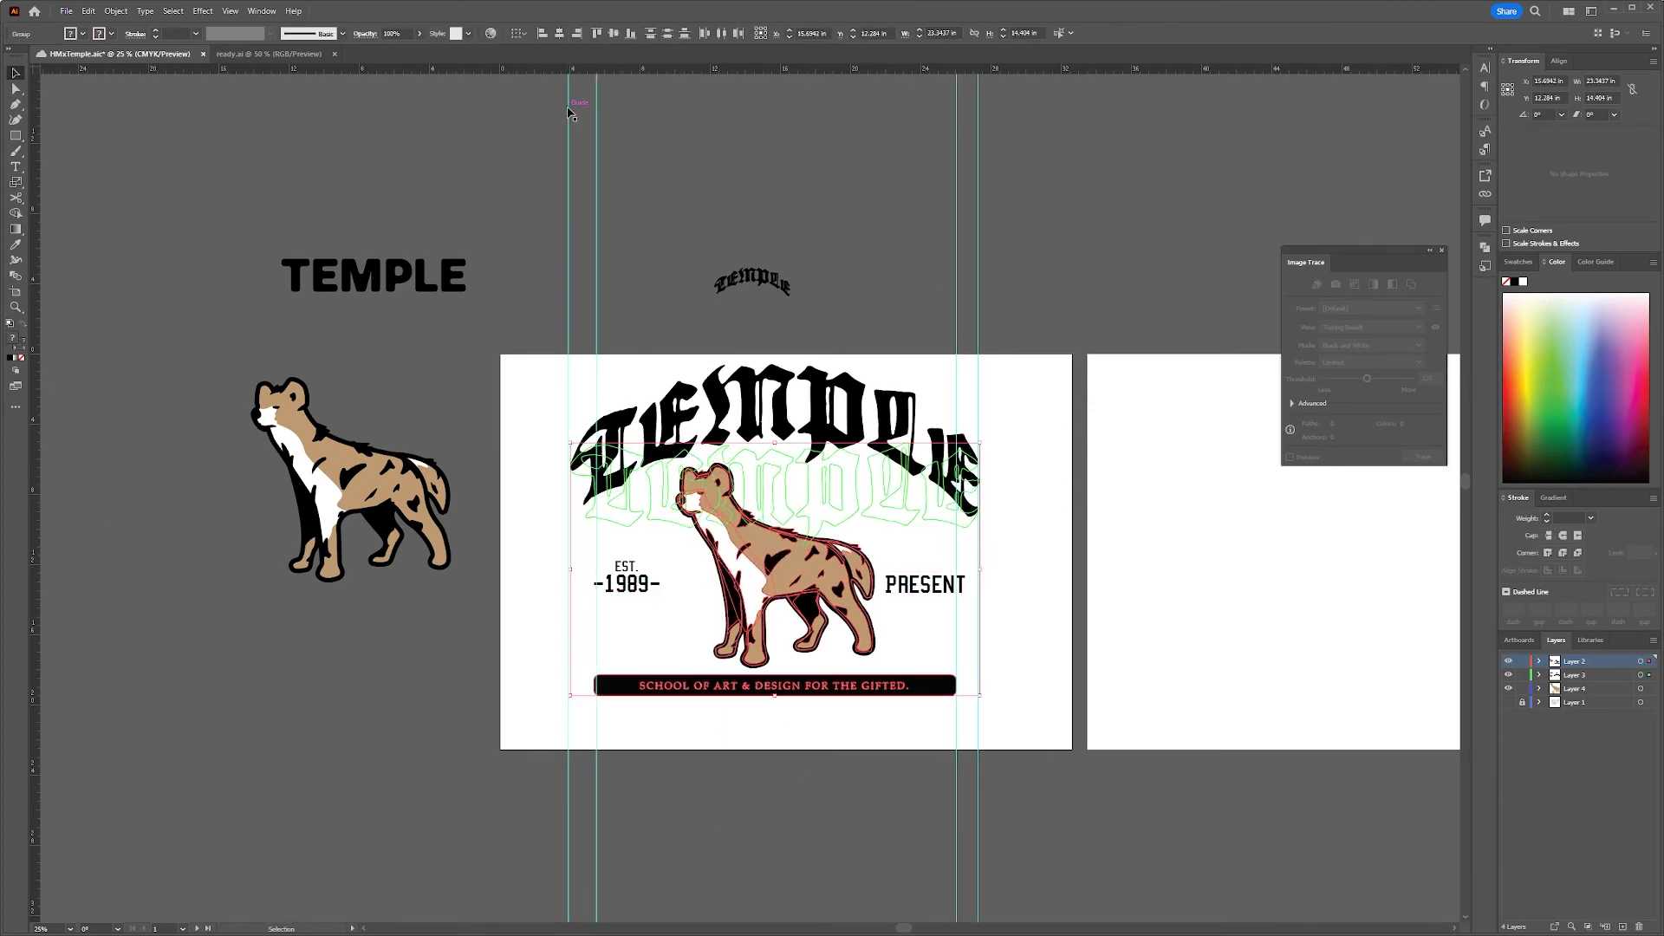
click(597, 787)
click(709, 692)
shift+click(752, 568)
shift+click(752, 416)
click(1188, 561)
Nudge the hyena left in three large steps to balance it between the side texts
click(780, 564)
key(shift+Left)
key(shift+Left)
key(shift+Left)
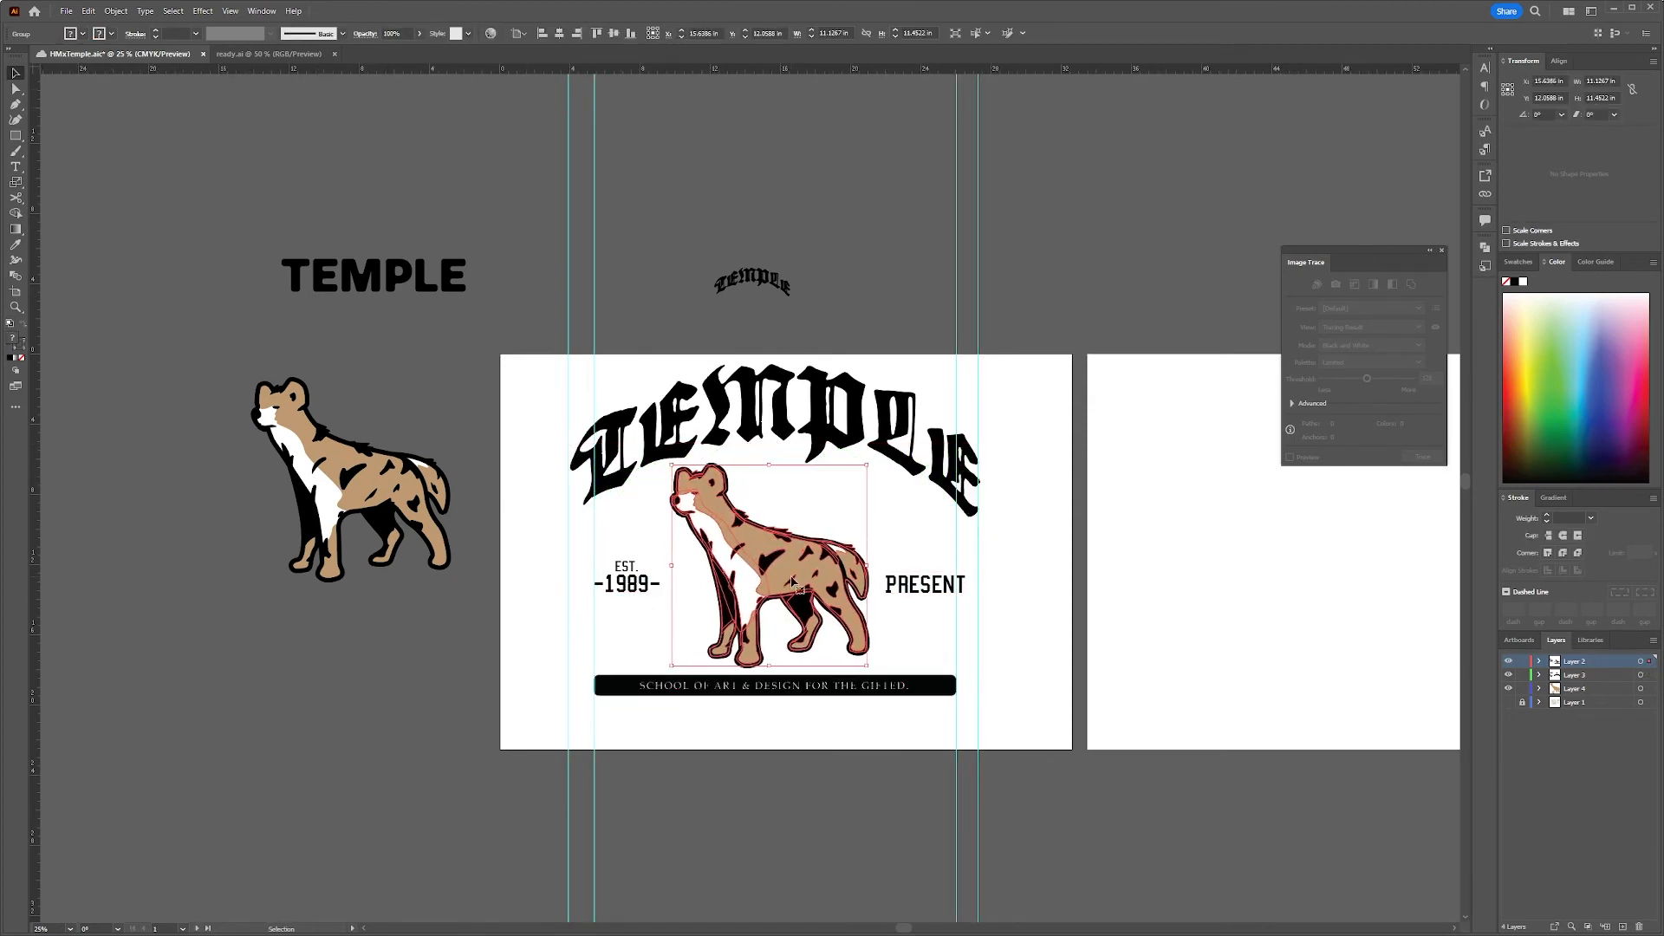
Enlarge the -1989- text slightly and nudge the hyena left to rebalance it between the side texts
click(924, 586)
drag(661, 597, 676, 605)
click(824, 806)
click(780, 563)
key(shift+Left)
click(1077, 814)
scroll(919, 537, up, 2)
scroll(867, 693, down, 2)
Nudge the blackletter TEMPLE lettering up in three large steps above the hyena
click(892, 685)
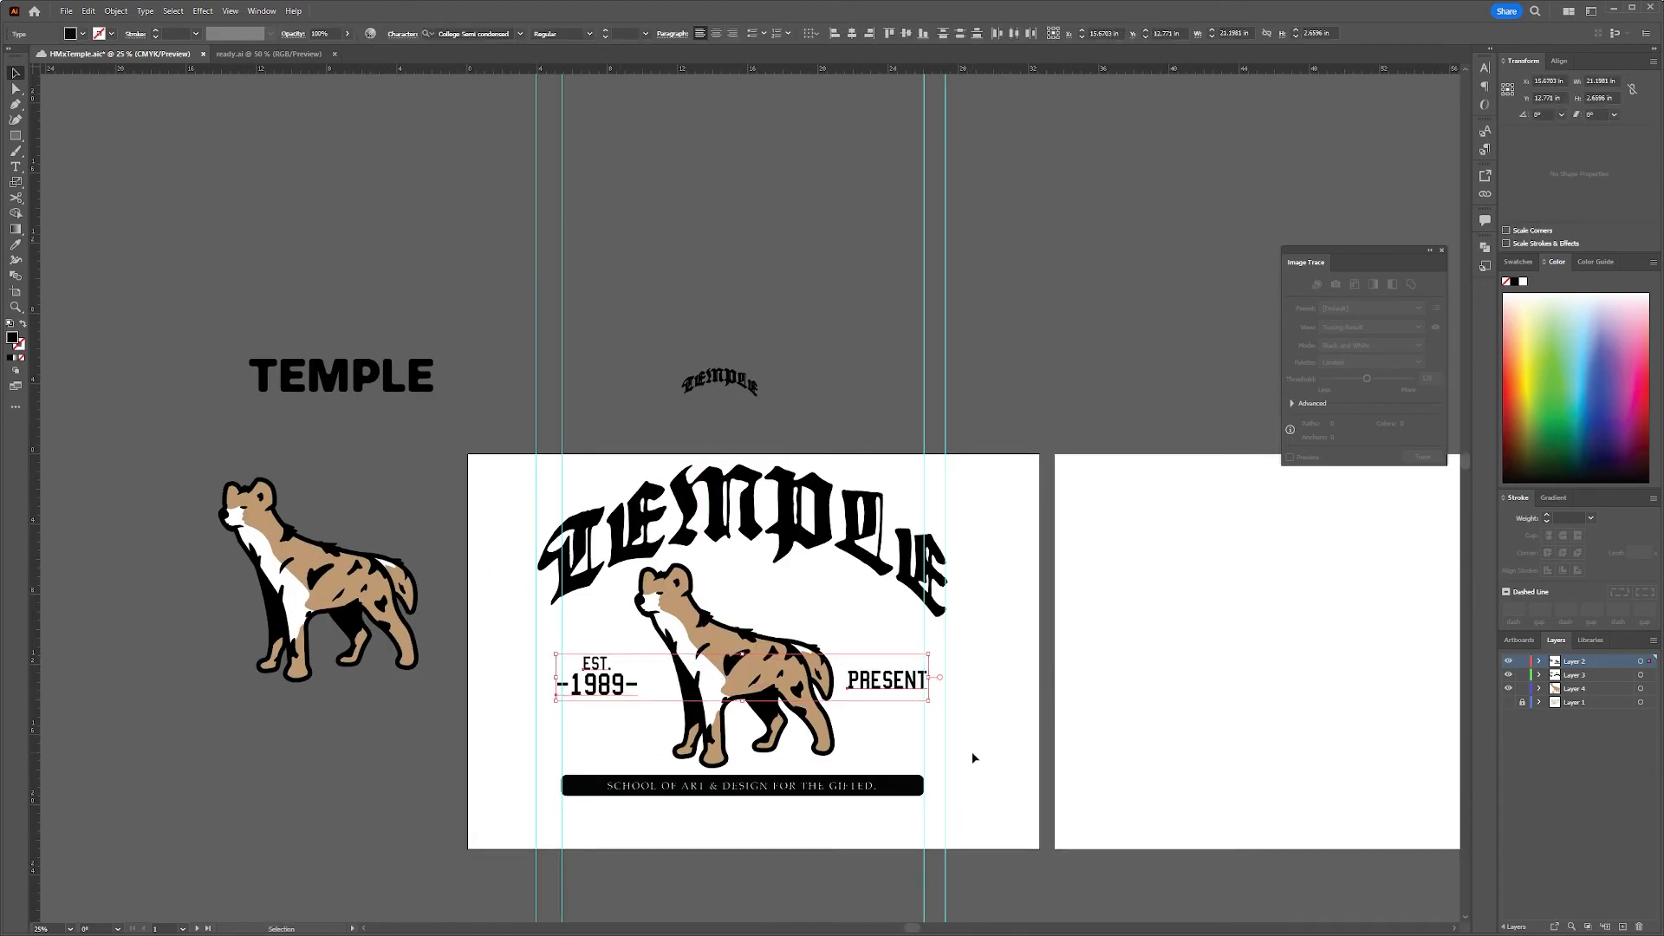
drag(961, 759, 726, 744)
click(568, 502)
key(shift+Up)
key(shift+Up)
key(shift+Up)
click(806, 566)
drag(805, 566, 884, 577)
Fine-tune the placement of the layout's pieces and copy the hyena, side texts and banner onto the second artboard
click(782, 548)
mouse_move(801, 531)
mouse_down()
mouse_move(806, 476)
mouse_move(806, 526)
mouse_up()
drag(589, 637, 592, 649)
click(839, 763)
drag(840, 810, 380, 492)
drag(604, 670, 1211, 670)
drag(1422, 824, 373, 492)
drag(1211, 670, 1211, 677)
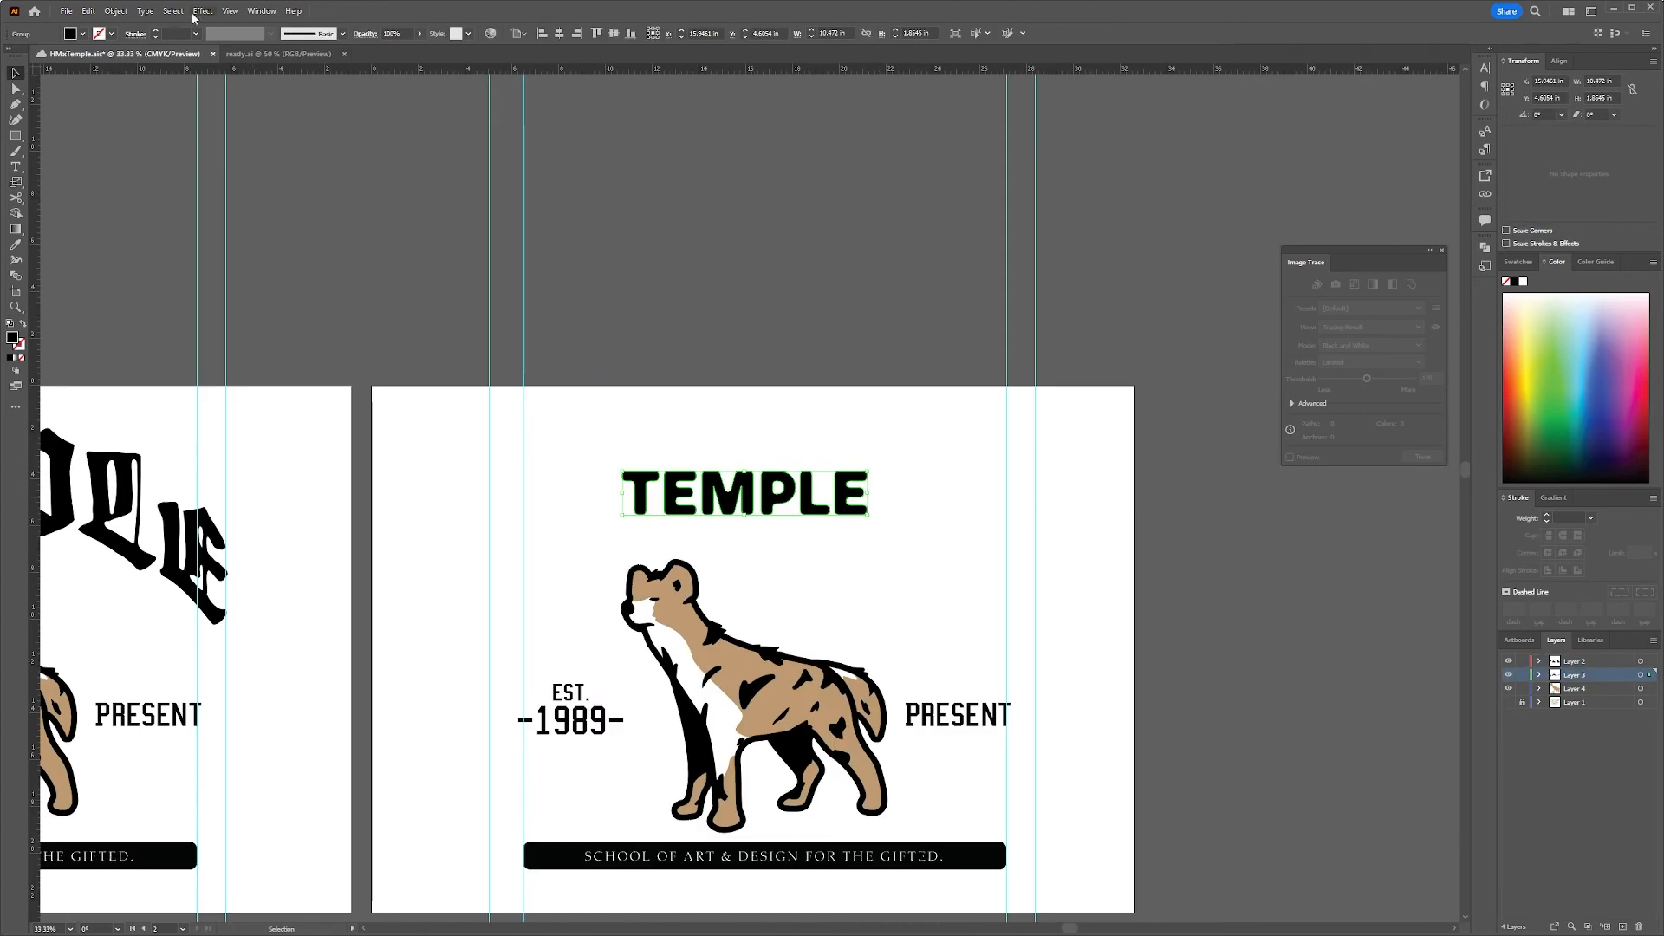
Warp the bold TEMPLE lettering into an arch and place it above the hyena on the second artboard
click(202, 10)
mouse_move(219, 178)
click(368, 181)
click(1031, 648)
click(1022, 709)
click(1077, 782)
drag(867, 515, 1117, 561)
drag(1041, 501, 912, 548)
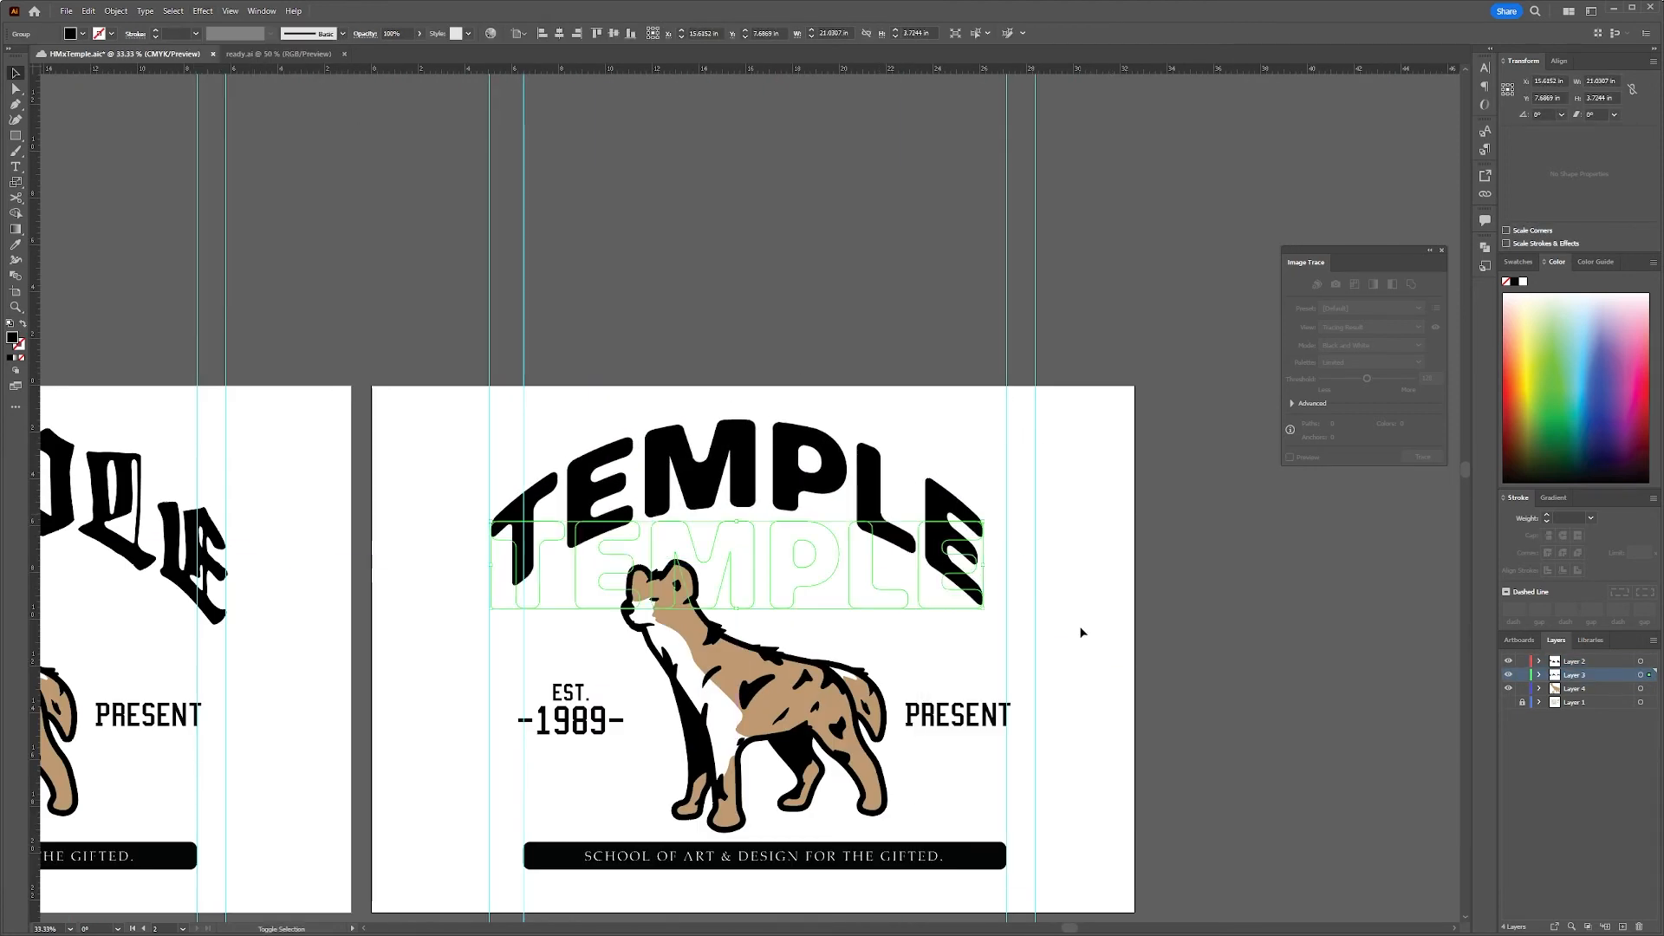
Scale the arched bold TEMPLE lettering to span the outer guides and fill in the P's counter
drag(983, 609, 1035, 636)
drag(964, 555, 964, 572)
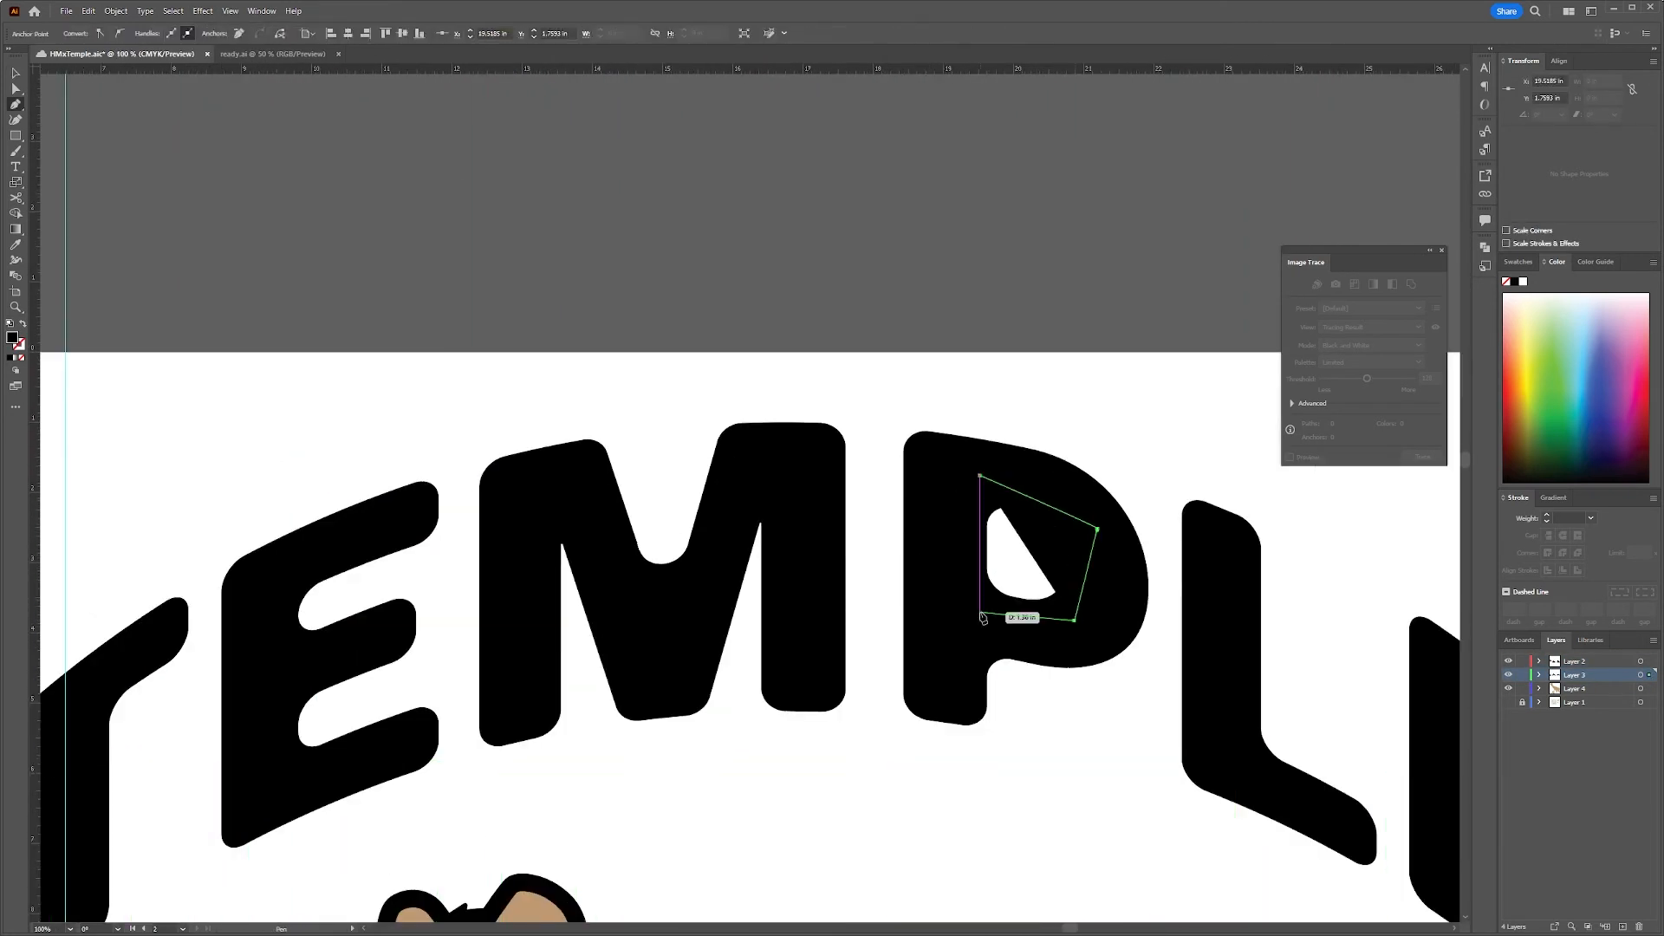
drag(1004, 550, 979, 476)
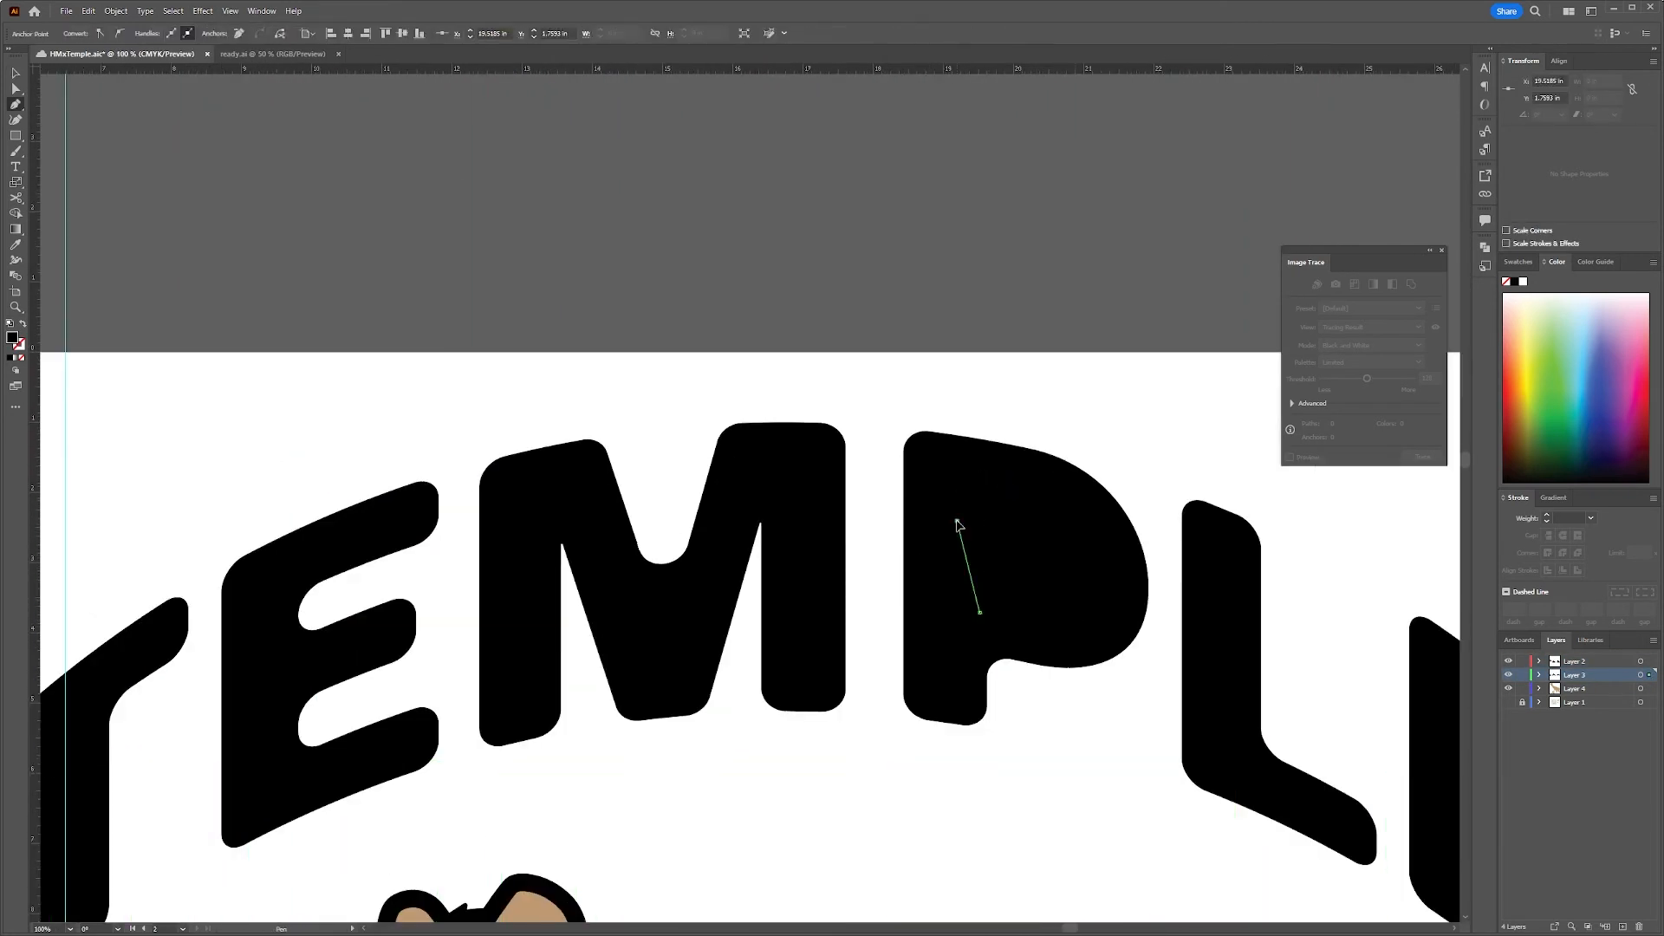
Add a single letter T above the bold lettering and set it in the Gothicus font
key(t)
click(741, 271)
text(T)
click(16, 72)
click(520, 33)
click(546, 255)
Enlarge the blackletter T, move it inside the P's bowl and convert it to outlines
drag(820, 294, 846, 334)
drag(797, 263, 1014, 564)
click(145, 11)
click(250, 240)
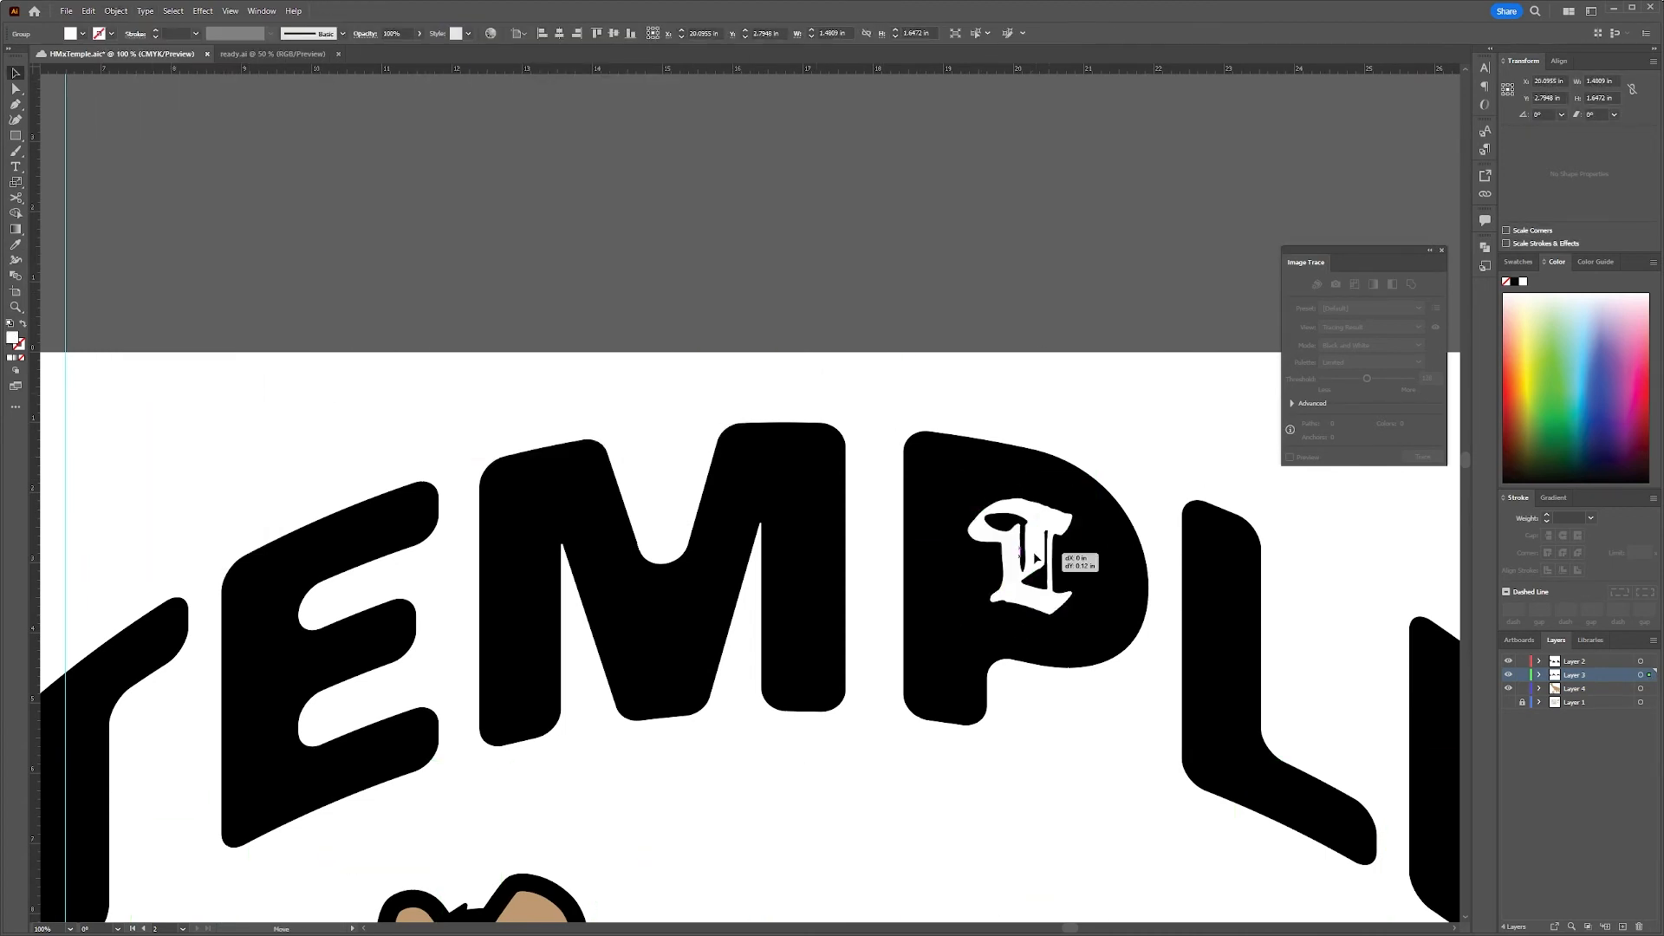
Show the Pathfinder tools and expand the arched bold TEMPLE lettering into editable shapes
click(1487, 249)
click(929, 472)
double_click(929, 473)
click(116, 11)
key(Escape)
key(Escape)
click(929, 473)
click(116, 11)
click(197, 190)
Adjust the blackletter T's position in the P's bowl and cut it out of the P
shift+click(1062, 509)
drag(1010, 556, 1000, 539)
scroll(1127, 187, down, 3)
key(ctrl+z)
scroll(1140, 305, up, 3)
drag(978, 320, 1006, 311)
drag(998, 184, 1021, 293)
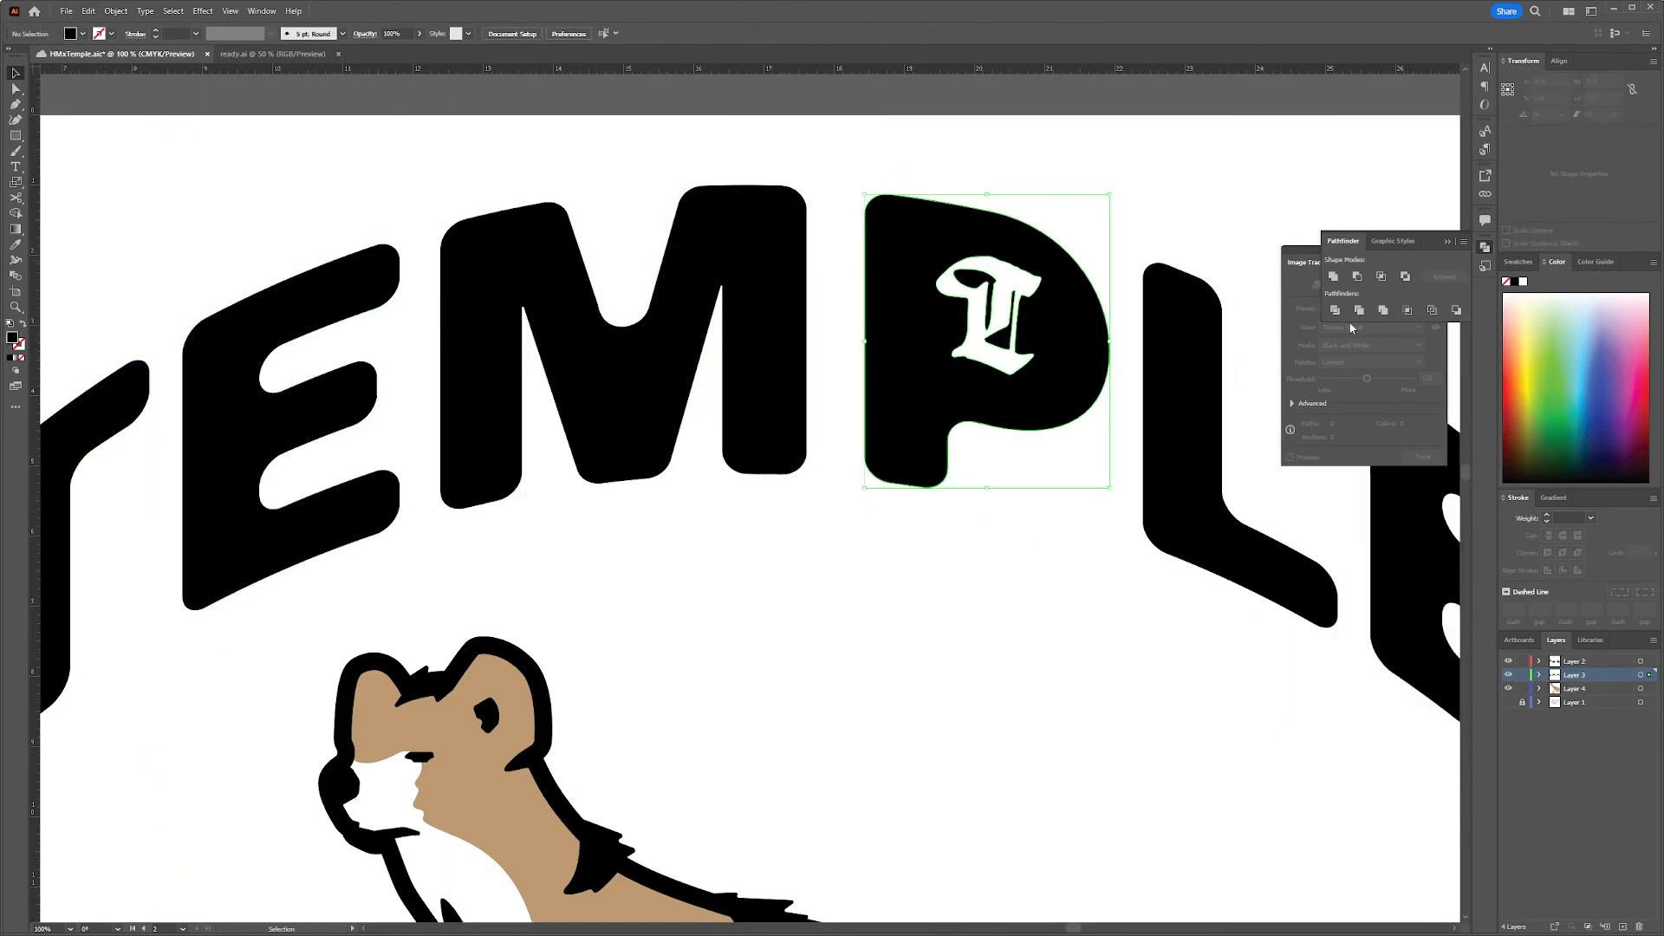
Replace the second artboard's banner with SCHOOL OF ART & DESIGN FOR THE GIFTED. in Acumin Pro Extra Light Italic, about 20.4 in wide
scroll(1112, 222, down, 4)
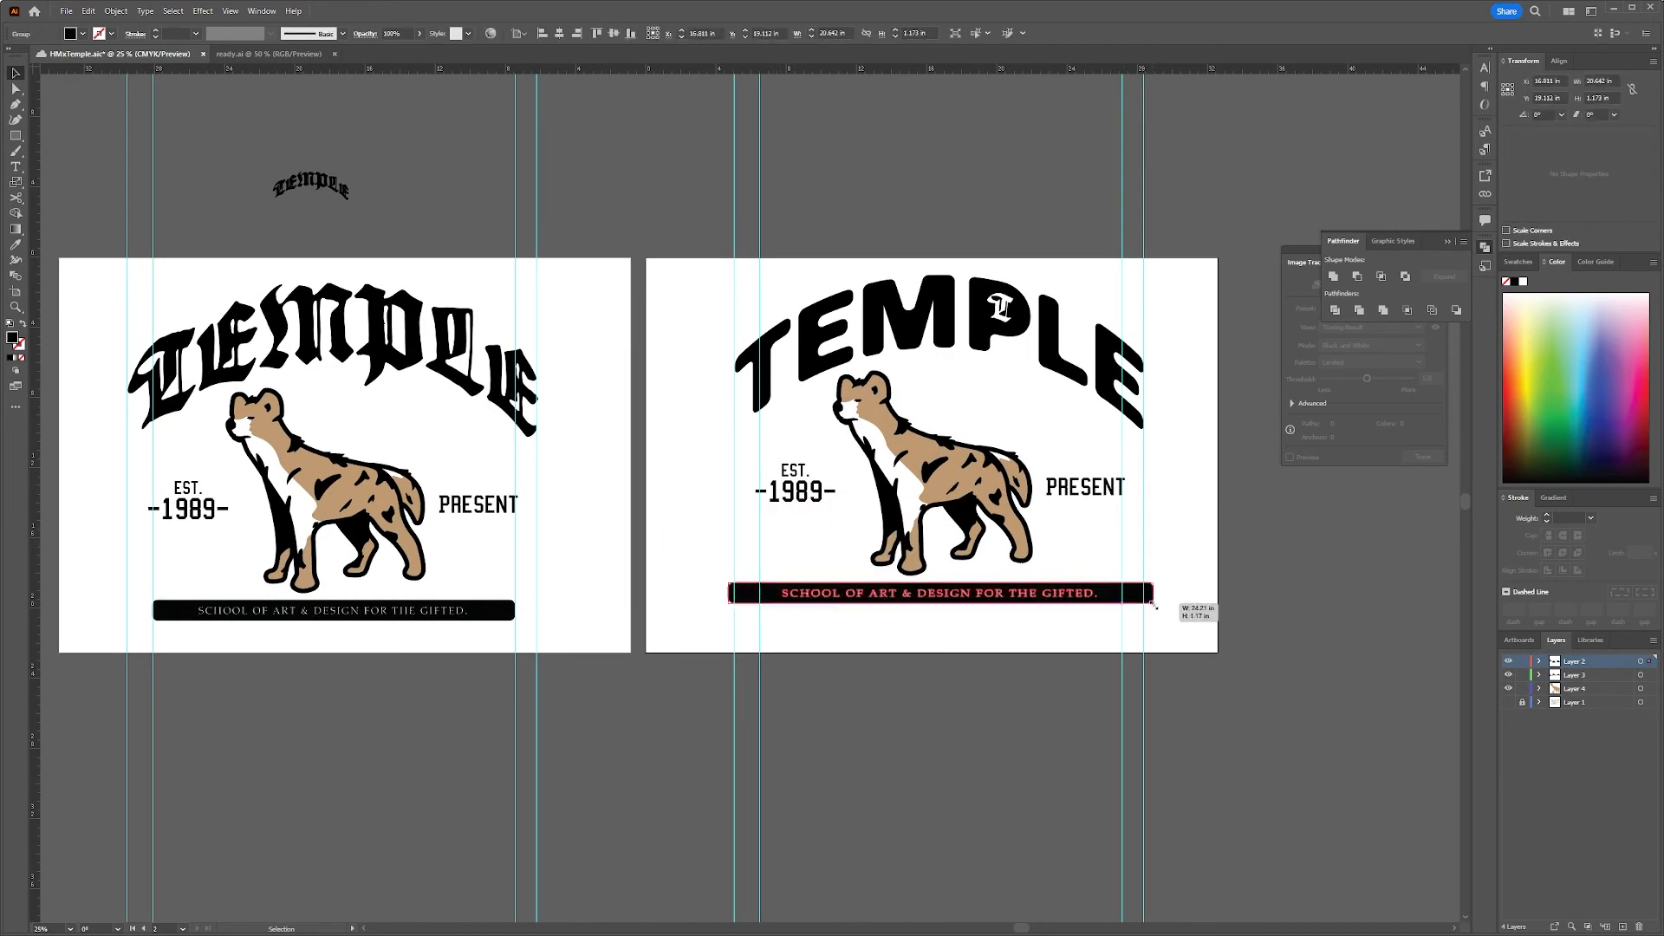
scroll(1127, 595, up, 3)
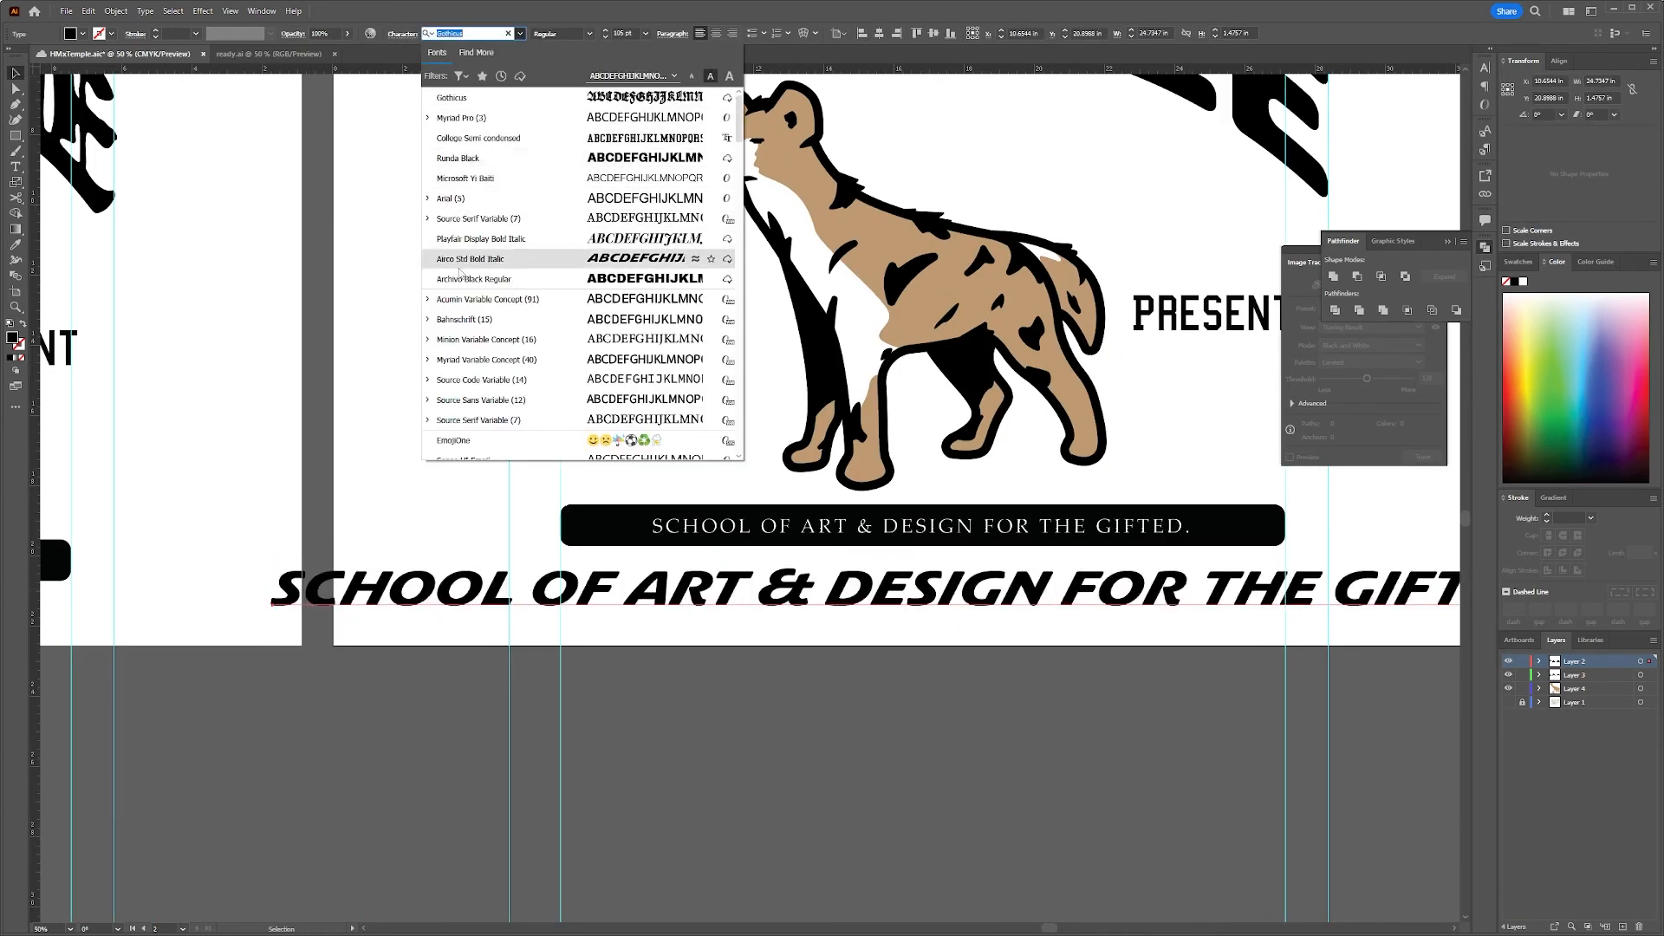
click(427, 380)
click(485, 339)
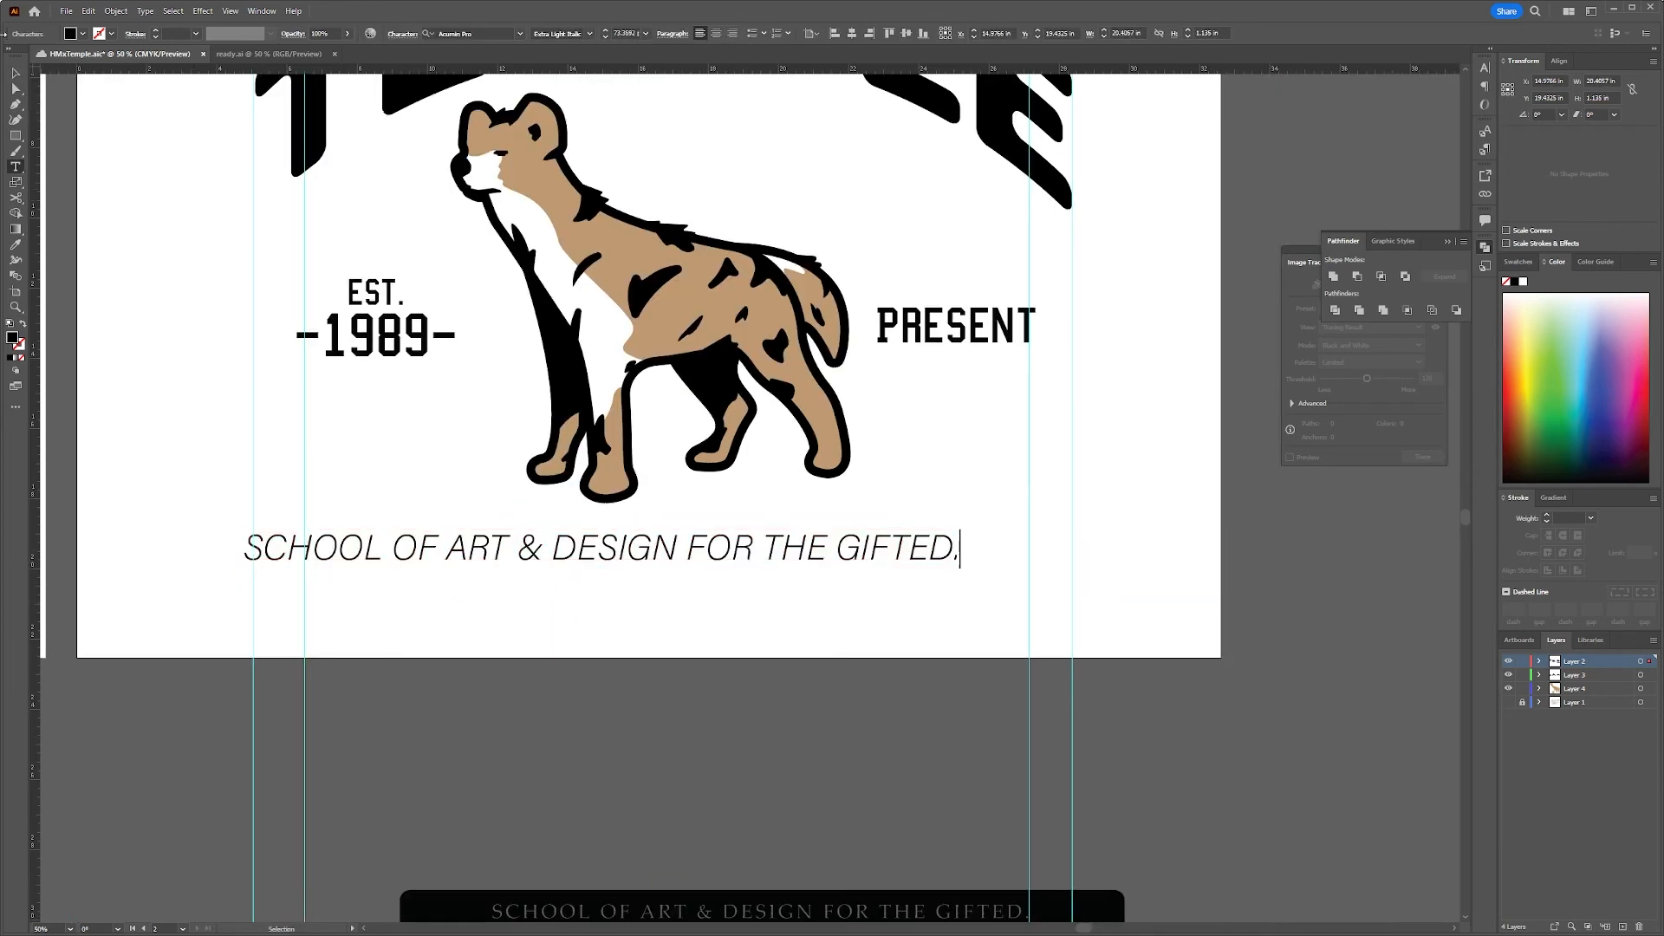
key(Escape)
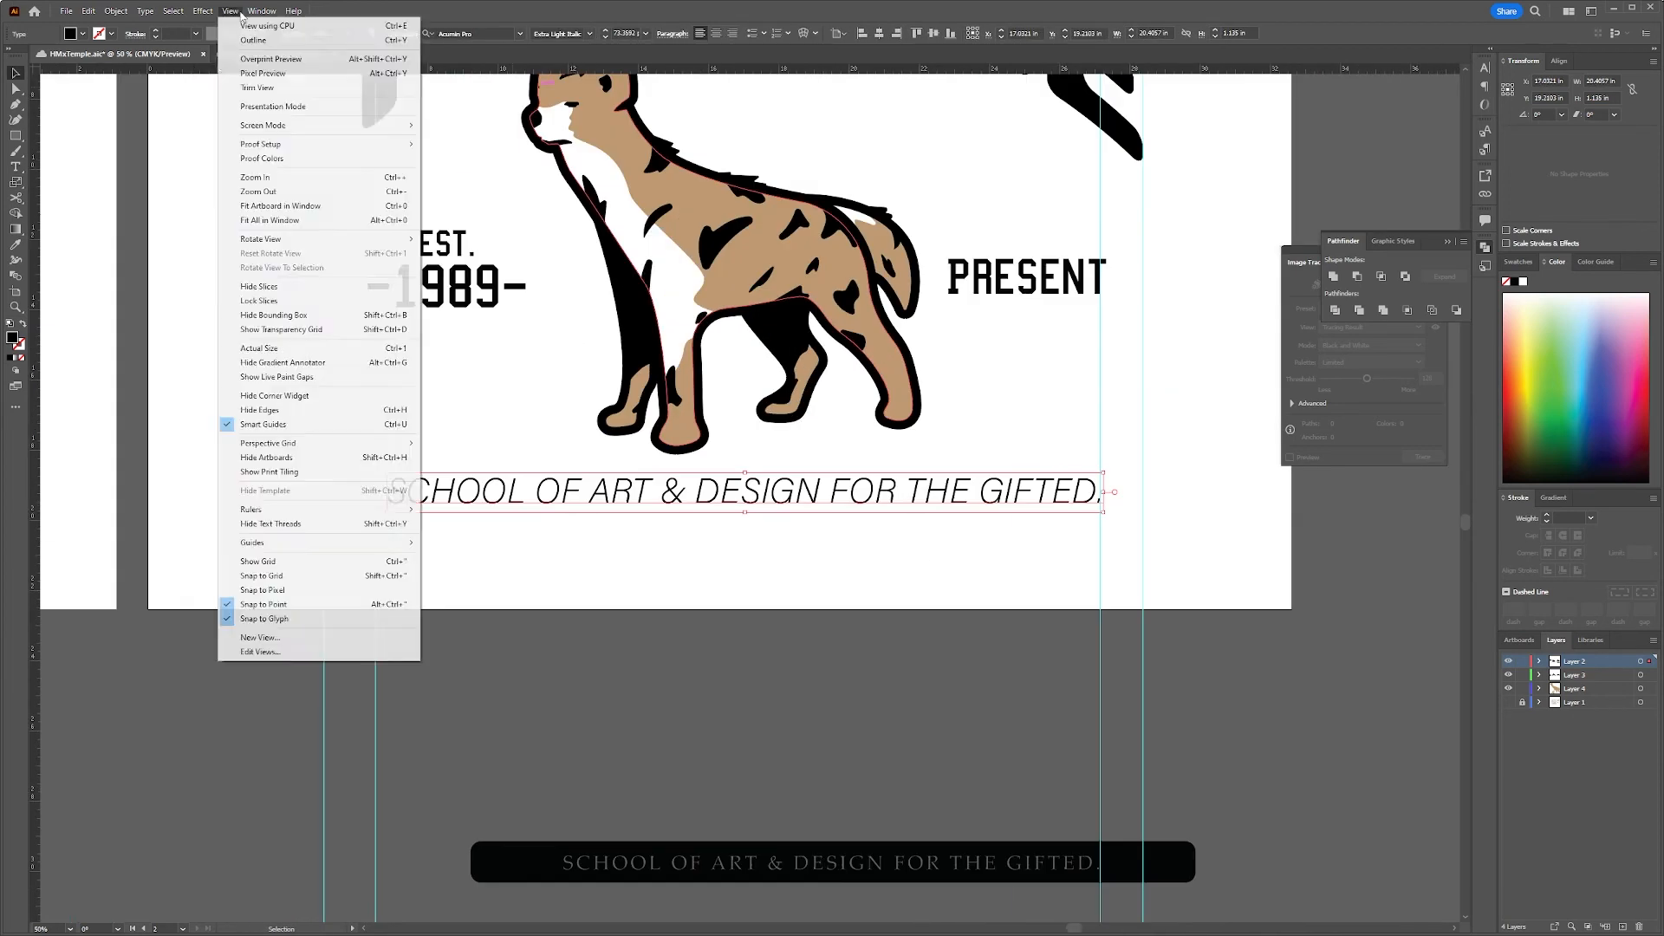
Warp the SCHOOL OF ART & DESIGN FOR THE GIFTED. text into a gentle wave beneath the hyena
click(450, 320)
click(1025, 650)
click(1005, 761)
drag(1076, 686, 1093, 691)
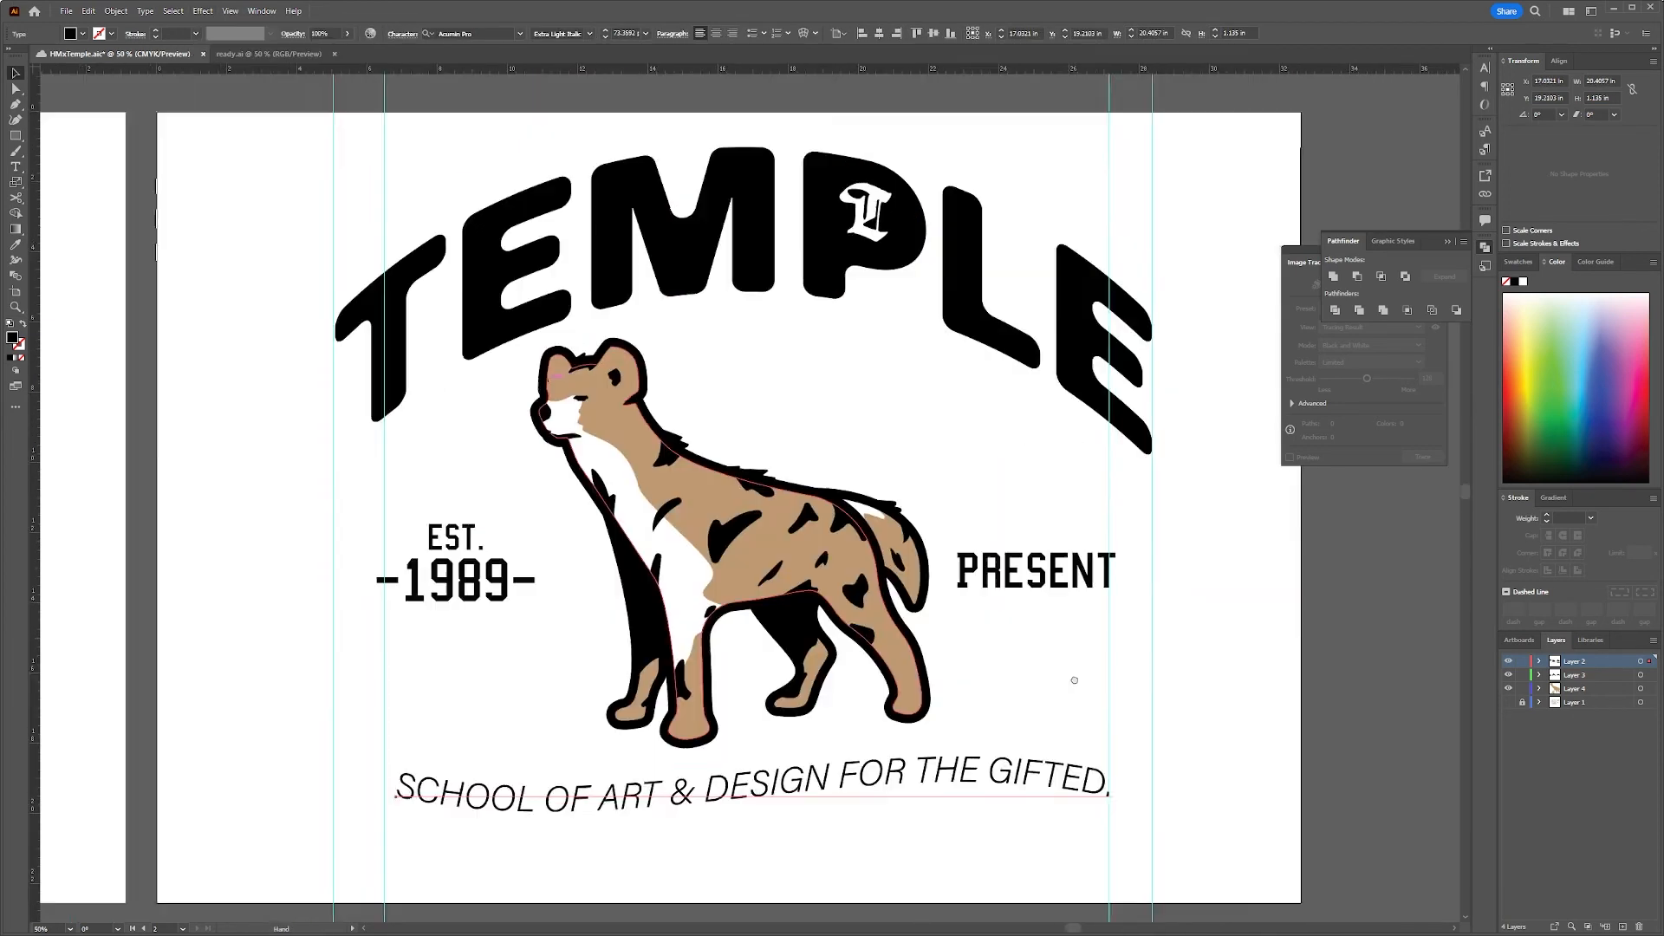
Resize the tagline between the guides and swap fill and stroke to make an unfilled outline version
click(1025, 790)
drag(969, 778, 963, 780)
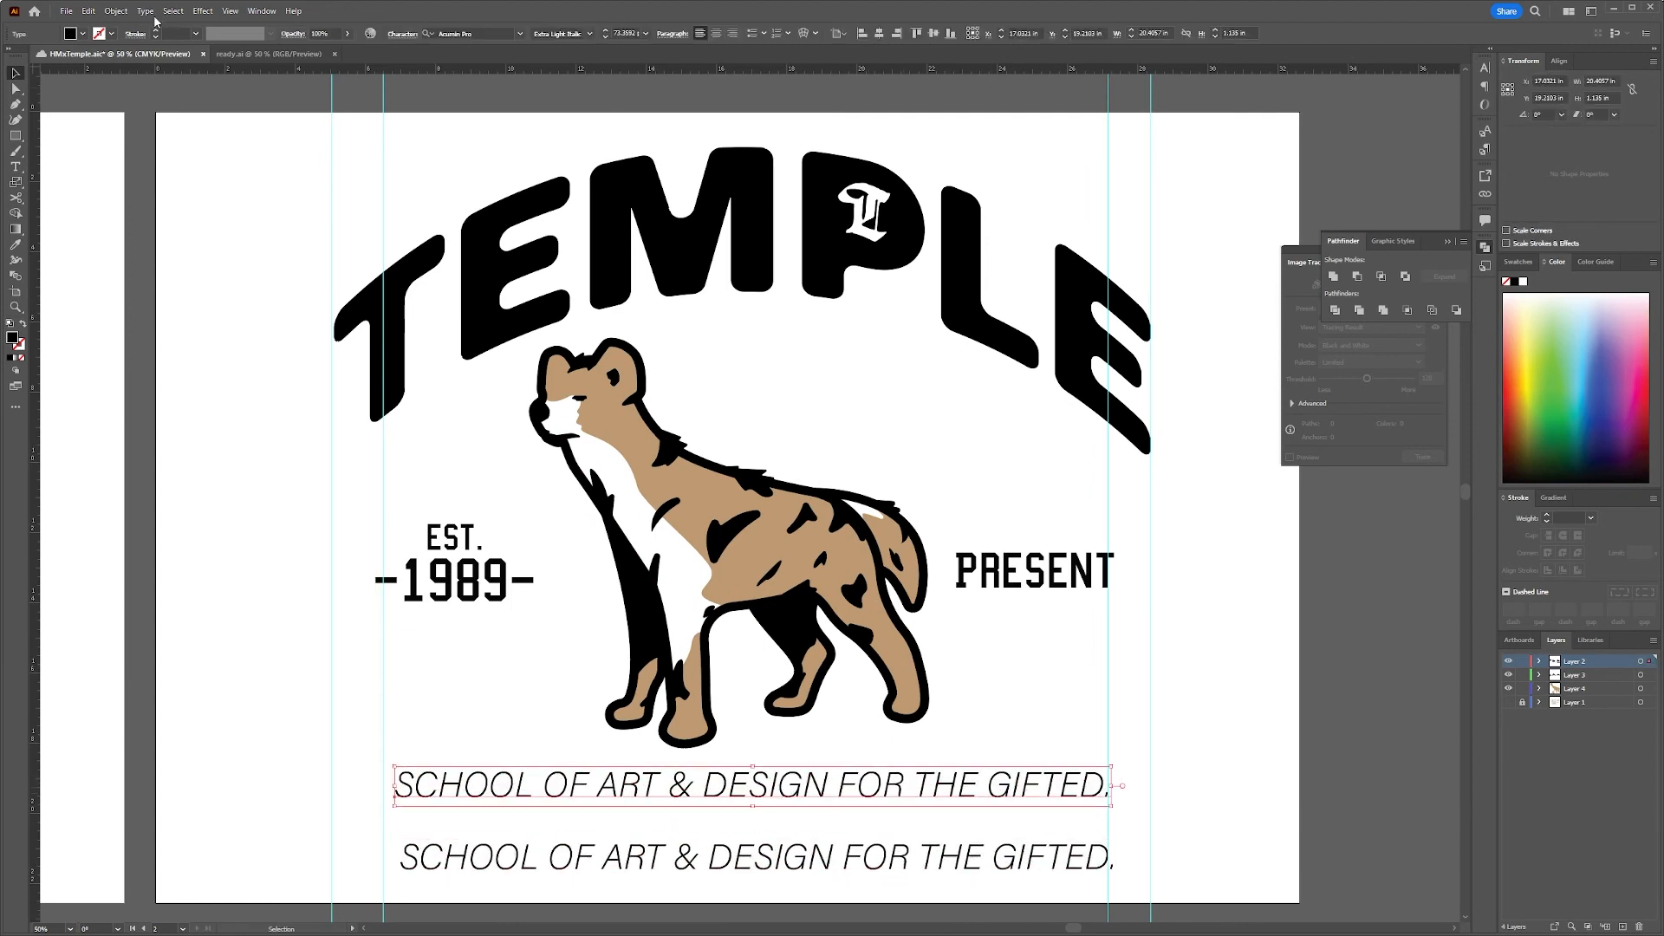
click(202, 11)
mouse_move(260, 178)
click(417, 188)
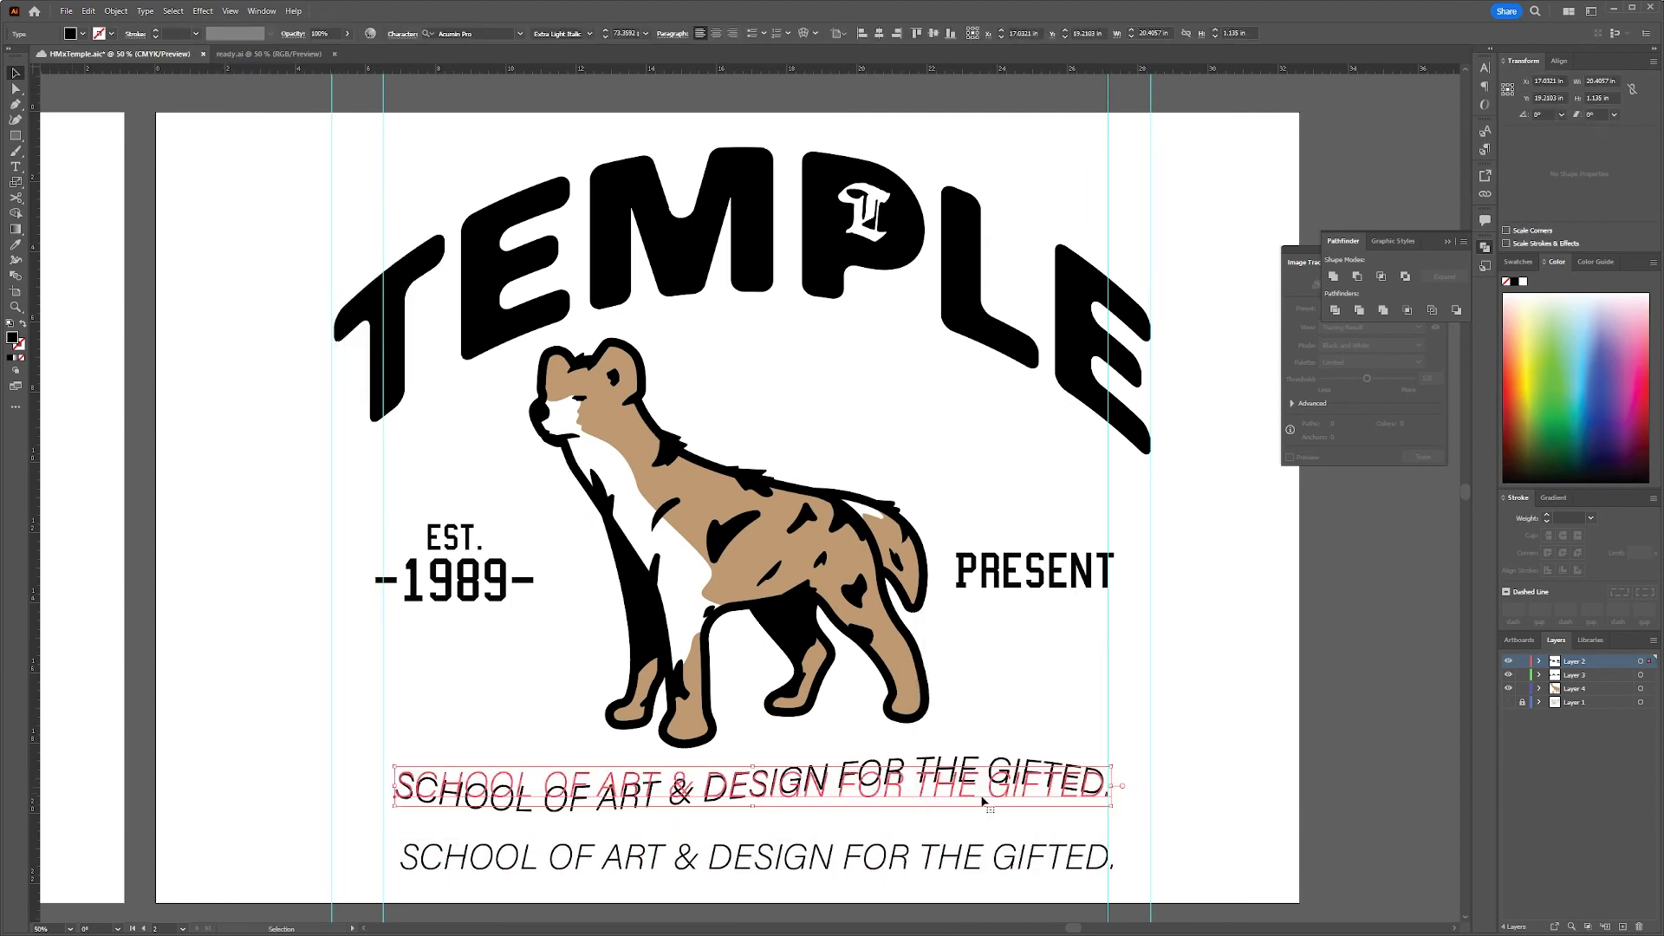
mouse_move(940, 861)
mouse_down()
mouse_move(942, 812)
mouse_move(976, 815)
mouse_up()
click(23, 323)
click(241, 575)
click(1151, 801)
Set the tagline and its outlined copy in Acumin Pro Bold and realign them beneath the hyena
click(555, 819)
click(520, 34)
mouse_move(543, 821)
mouse_down()
mouse_move(543, 789)
mouse_move(557, 816)
mouse_up()
click(428, 97)
click(498, 361)
drag(728, 808, 711, 808)
click(581, 791)
click(520, 34)
click(476, 399)
drag(967, 806, 947, 810)
Adjust the stroke weight of the straight outlined tagline behind the wavy text
click(957, 867)
click(910, 809)
click(196, 34)
click(208, 134)
click(200, 84)
scroll(1084, 710, up, 2)
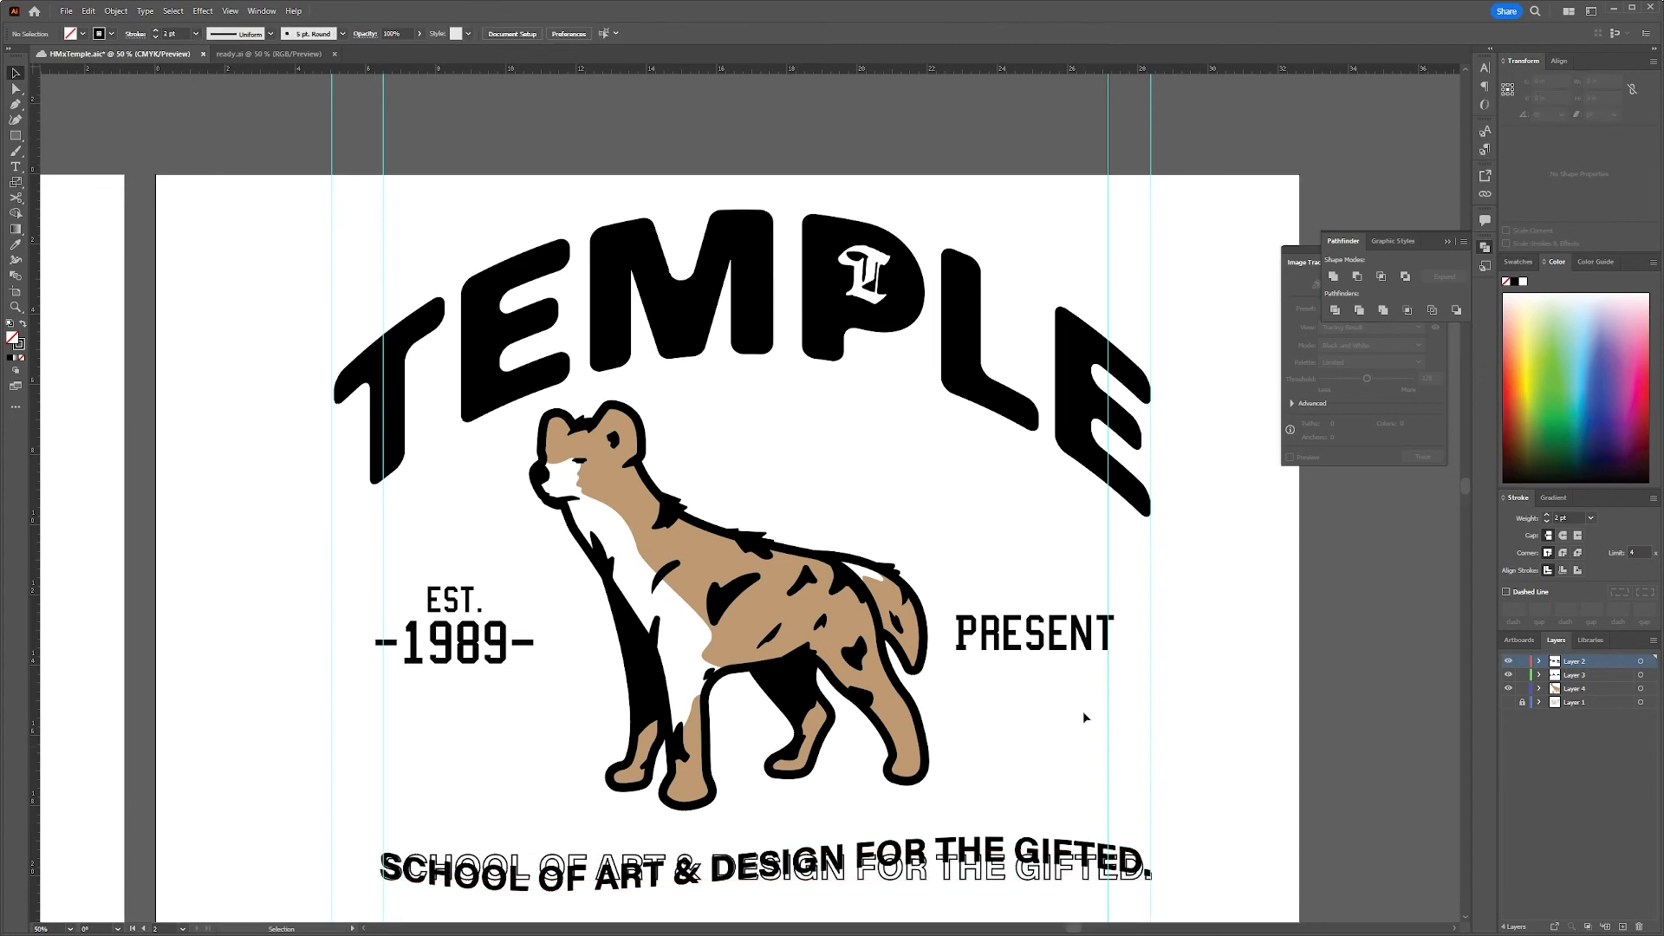
Duplicate the second artboard with its artwork and delete the TEMPLE lettering from the copy
scroll(1203, 693, down, 2)
key(shift+o)
drag(766, 431, 1066, 342)
drag(1066, 342, 632, 468)
key(v)
click(833, 464)
key(Delete)
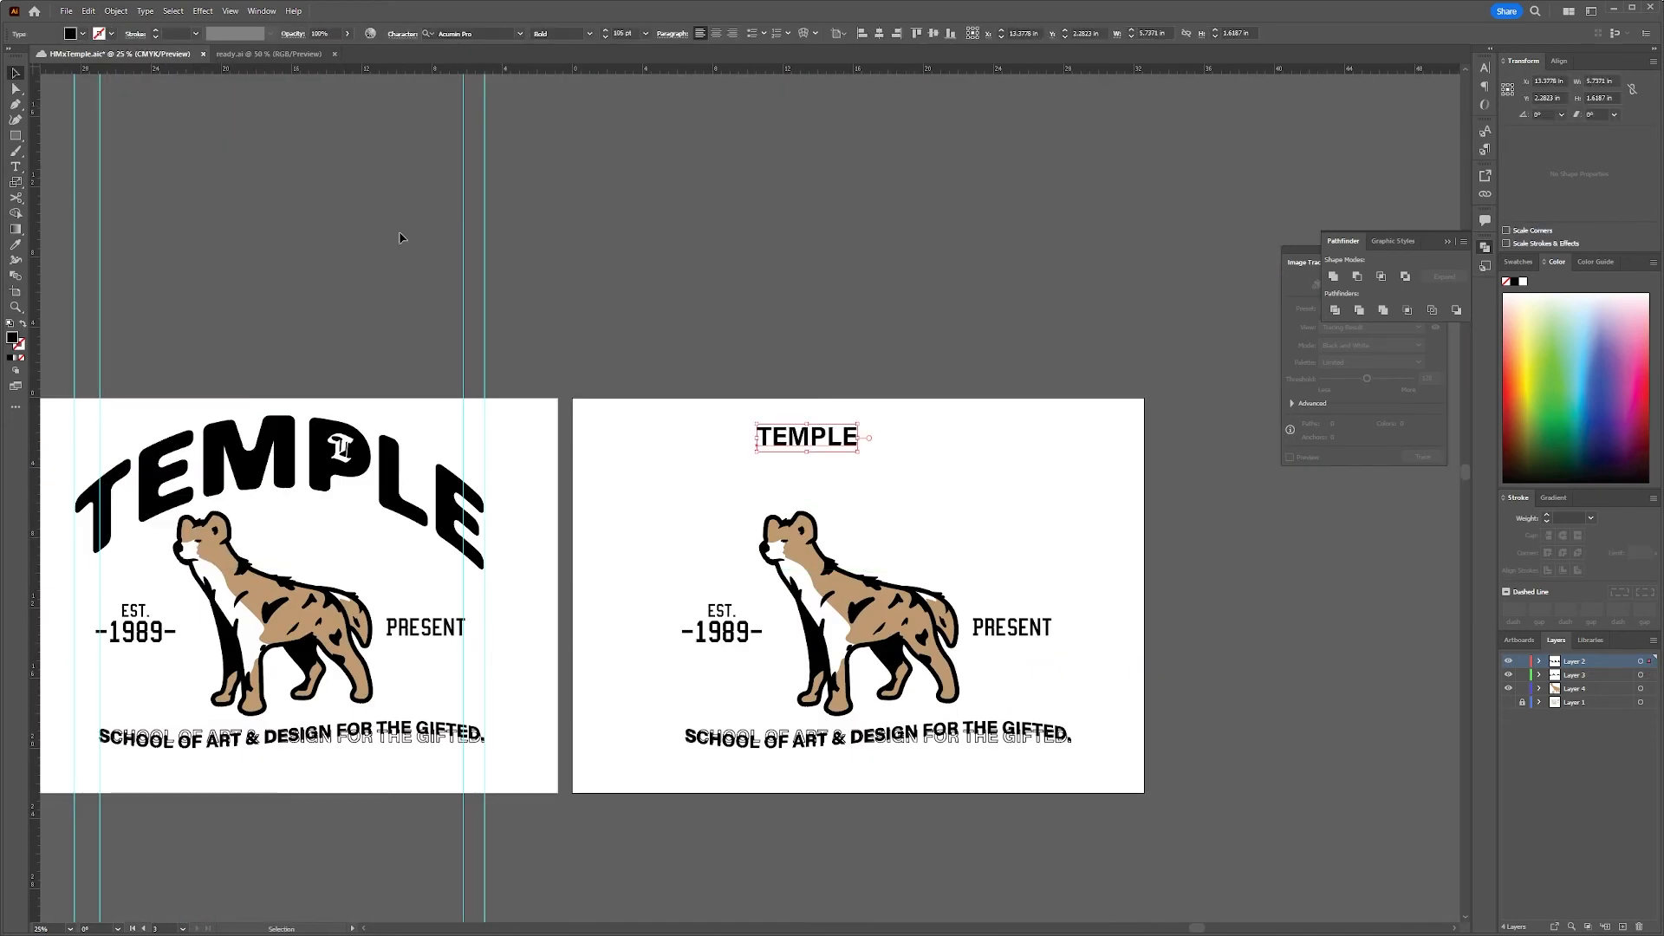
Set the new TEMPLE text on the third artboard in College Semi-condensed and enlarge it to about 23 in wide
click(520, 34)
scroll(520, 217, down, 5)
click(478, 148)
drag(838, 450, 1163, 624)
drag(1071, 496, 964, 486)
Warp the varsity TEMPLE text into a moderate arch and position it just above the hyena
click(116, 11)
mouse_move(203, 12)
mouse_move(260, 178)
click(368, 224)
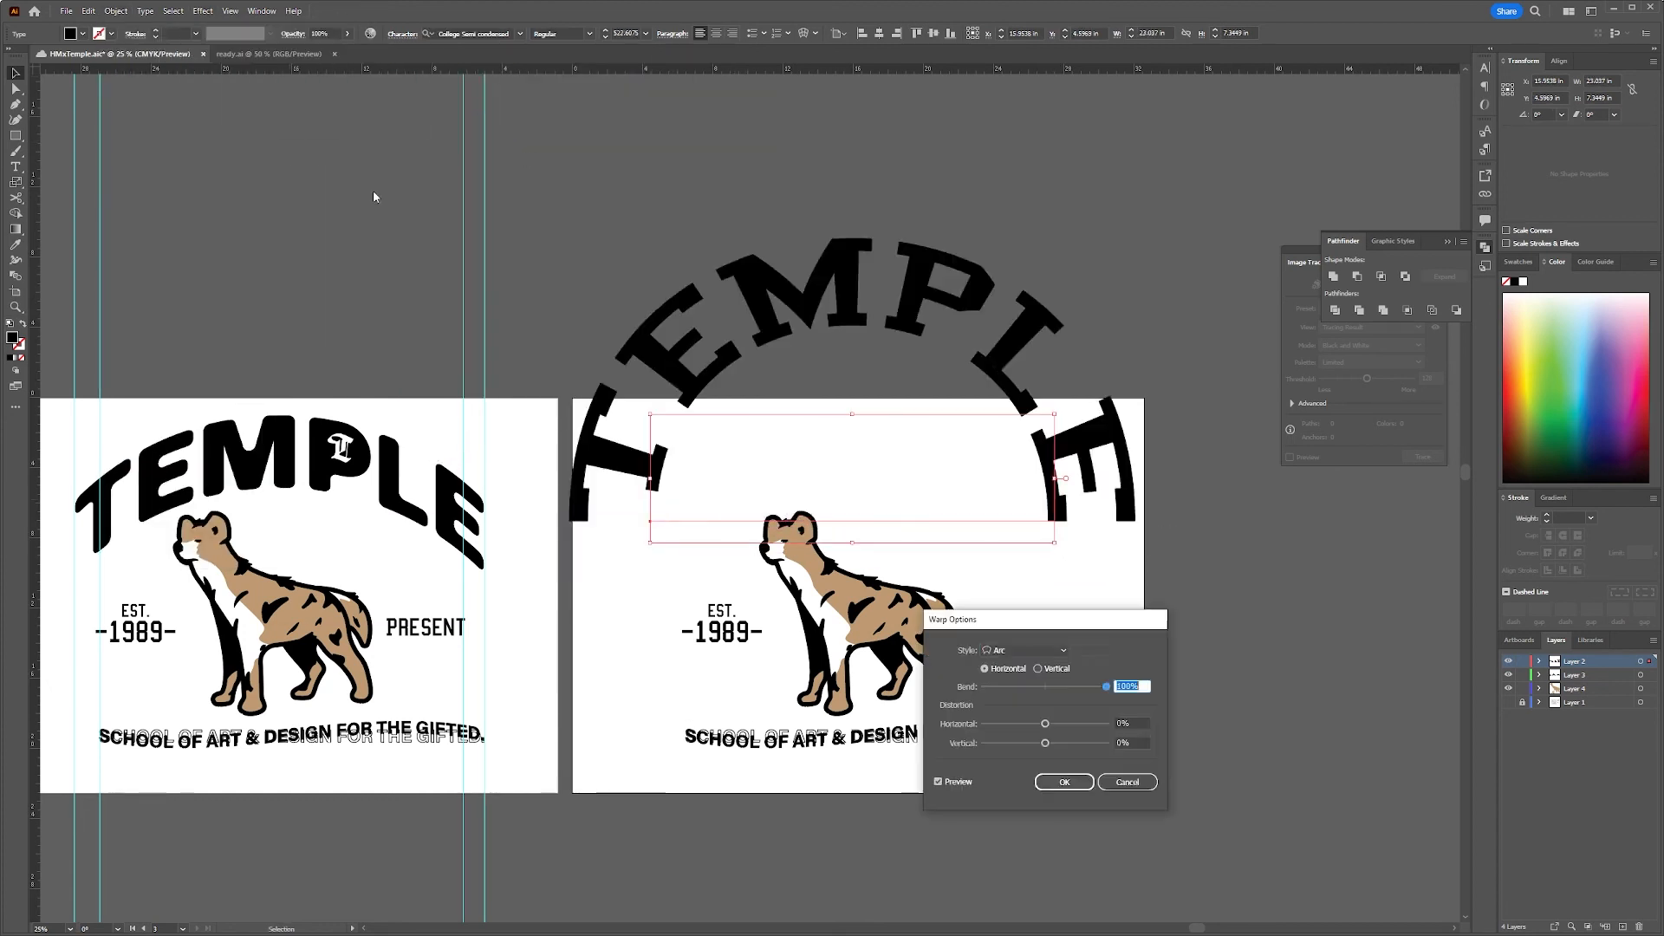
drag(1103, 686, 1074, 686)
click(1062, 781)
drag(999, 446, 1004, 493)
click(1165, 667)
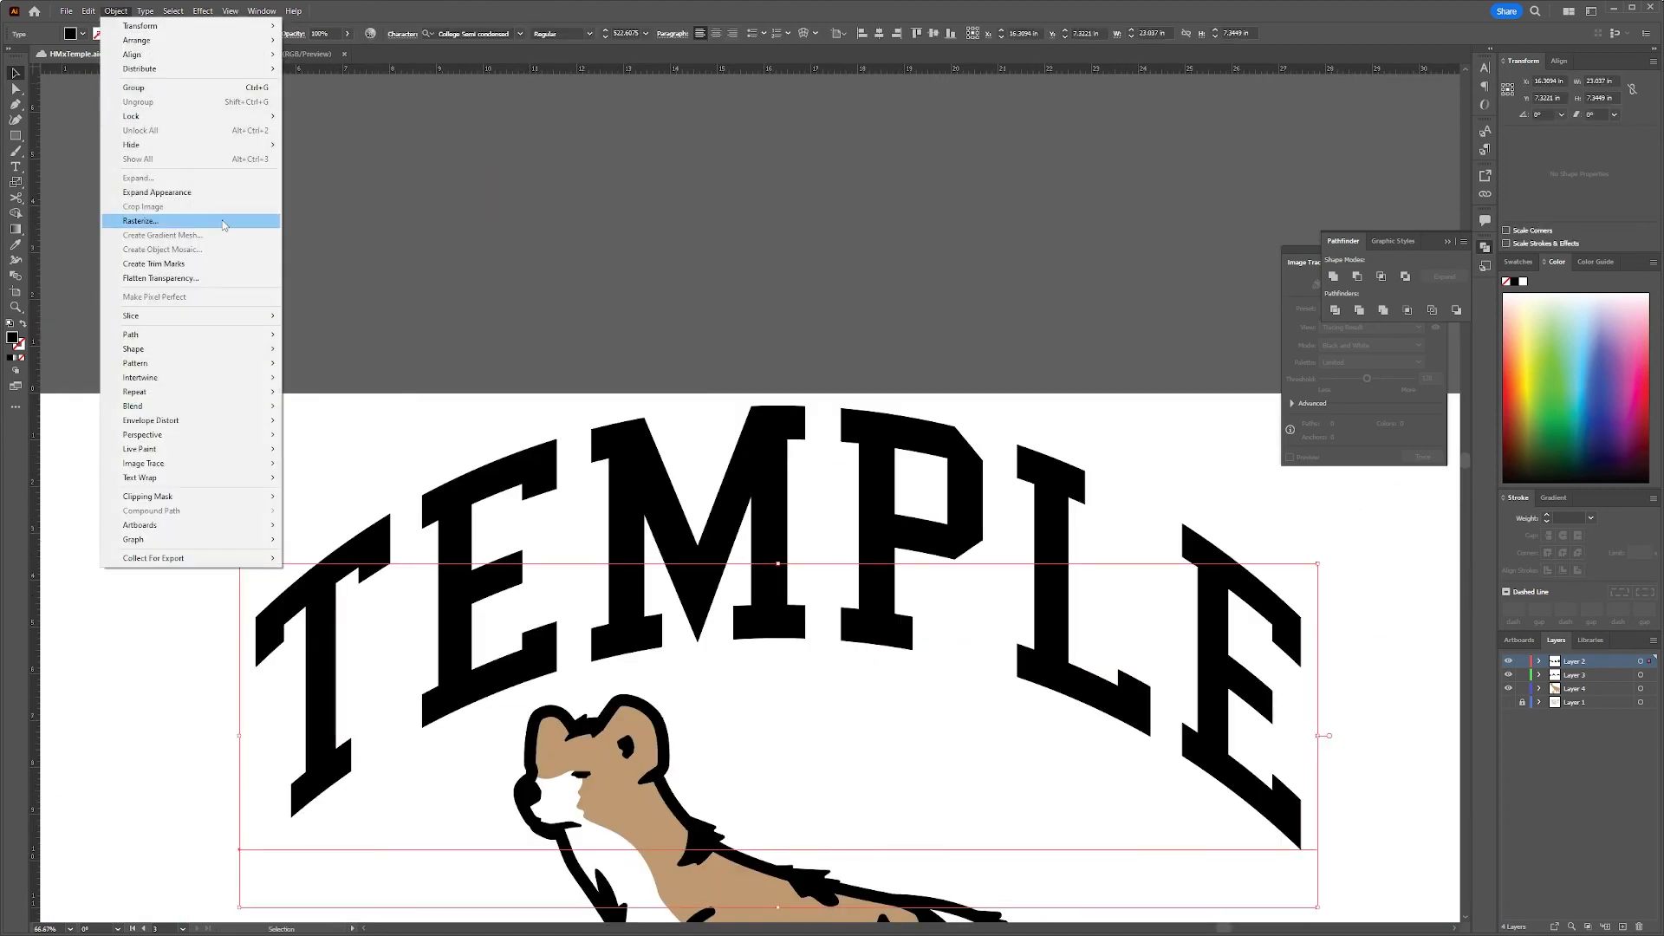
Convert the blackletter T on the varsity P to outlines and subtract it from the P
click(156, 215)
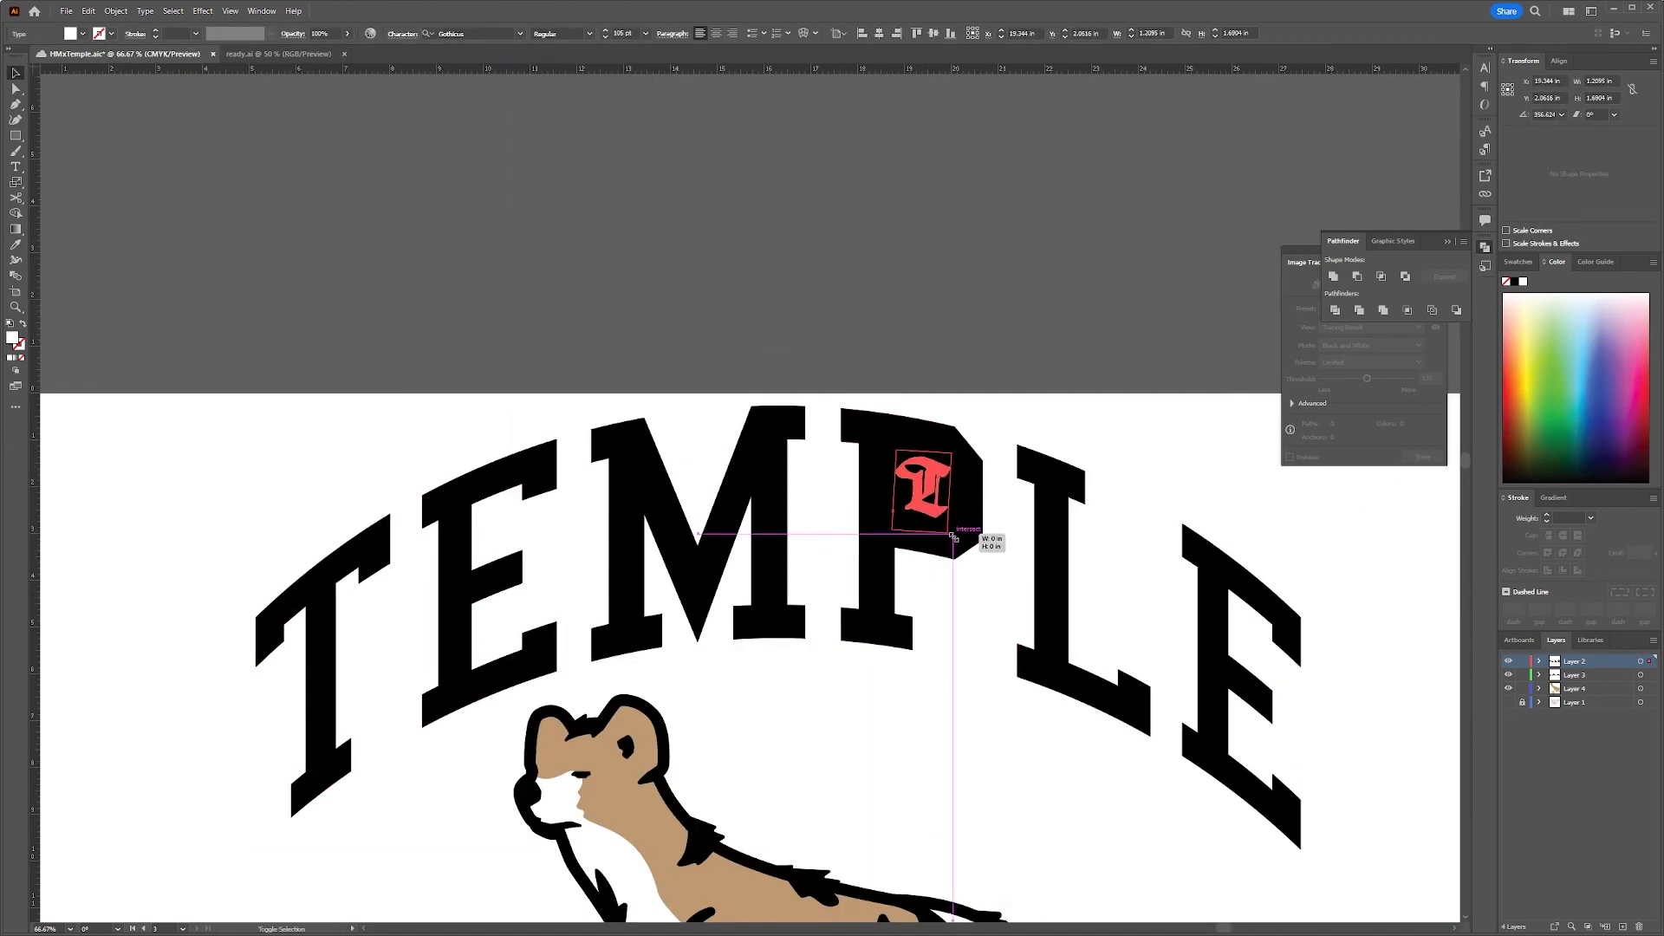
click(1357, 277)
key(ctrl+z)
click(929, 490)
click(144, 12)
click(186, 240)
click(1358, 278)
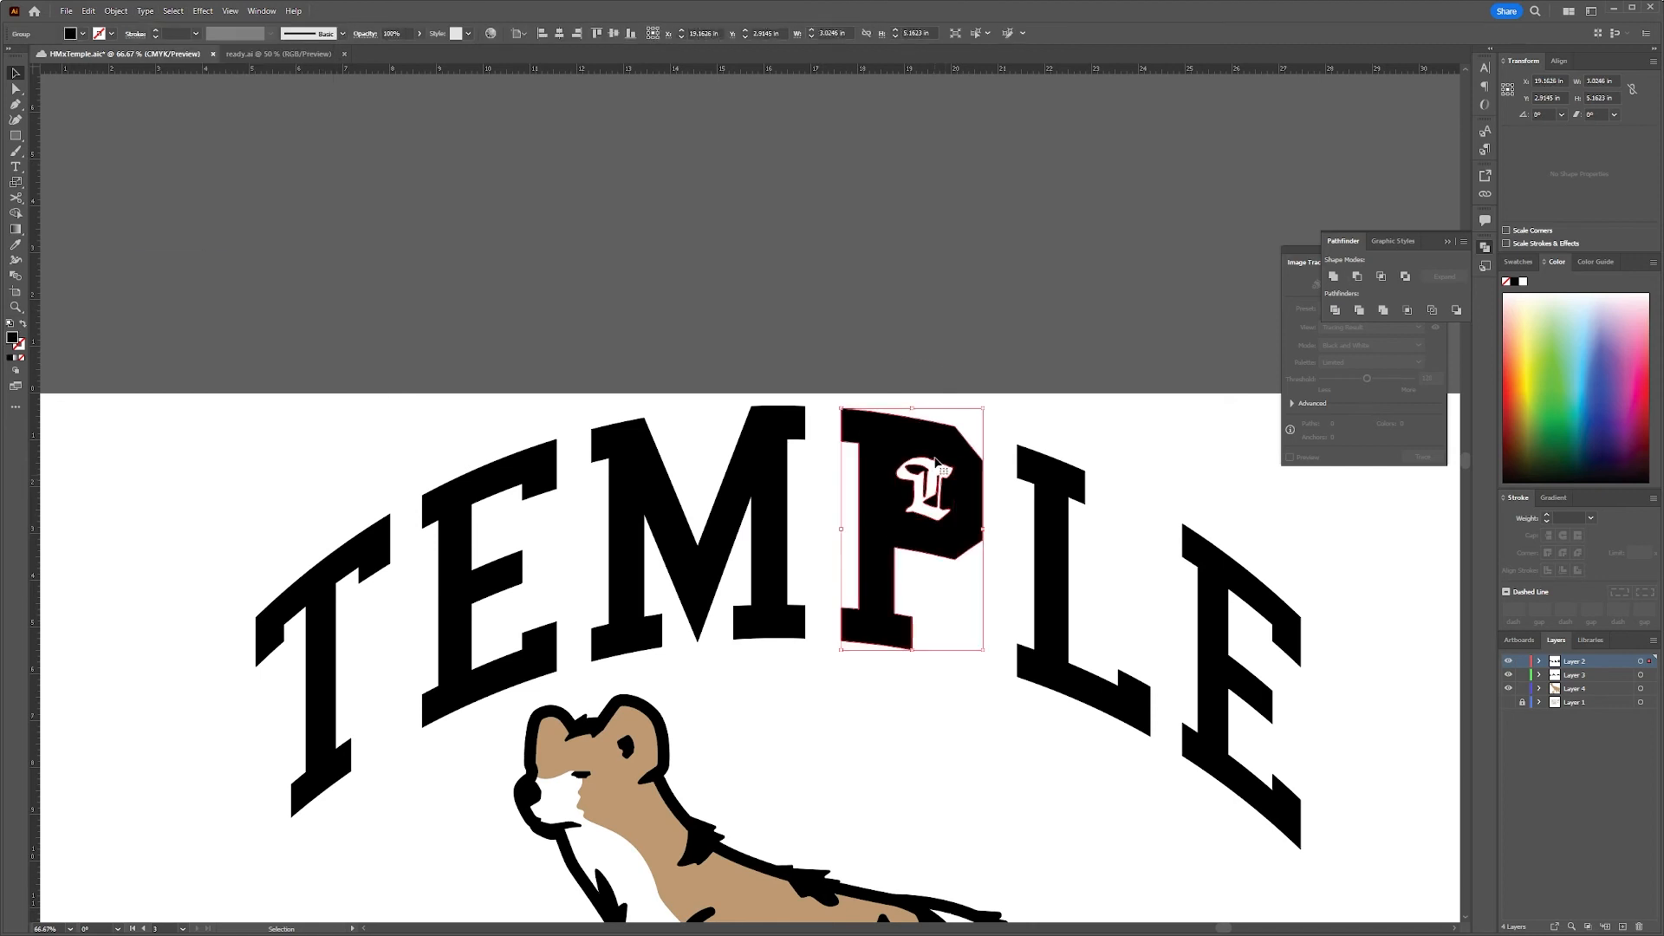
Delete the leftover artwork and hide the guides to present the three artboards cleanly
click(1248, 336)
scroll(1248, 337, down, 3)
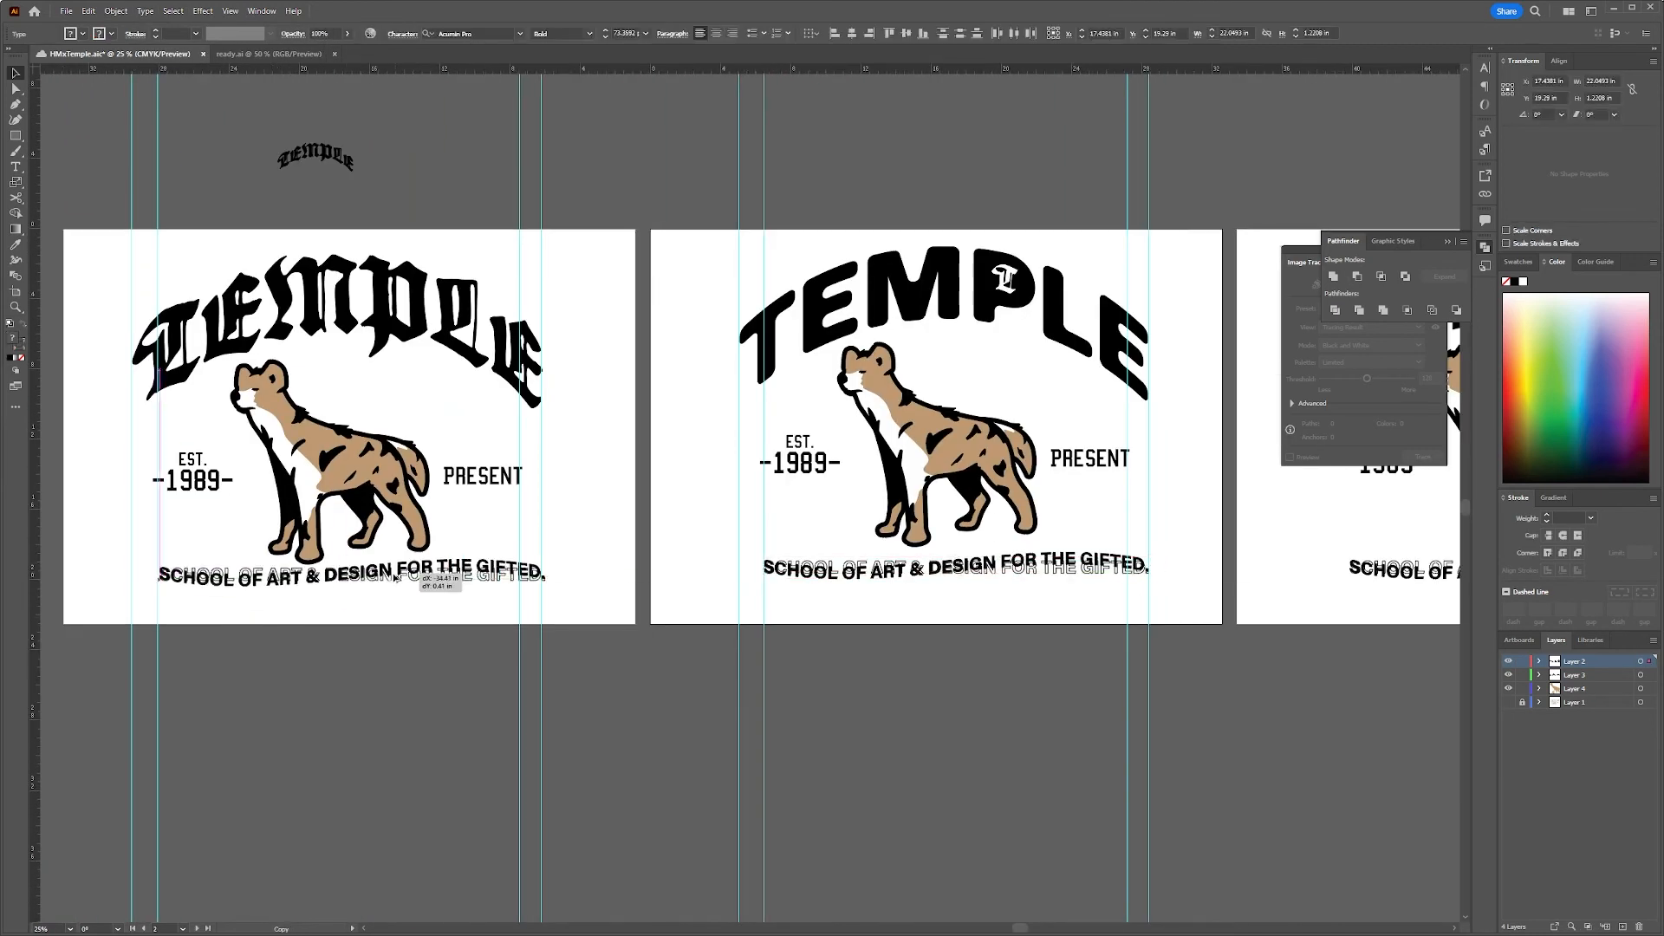
drag(395, 578, 1115, 557)
drag(269, 491, 512, 583)
key(Delete)
key(ctrl+semicolon)
key(ctrl+minus)
drag(157, 476, 320, 312)
click(573, 539)
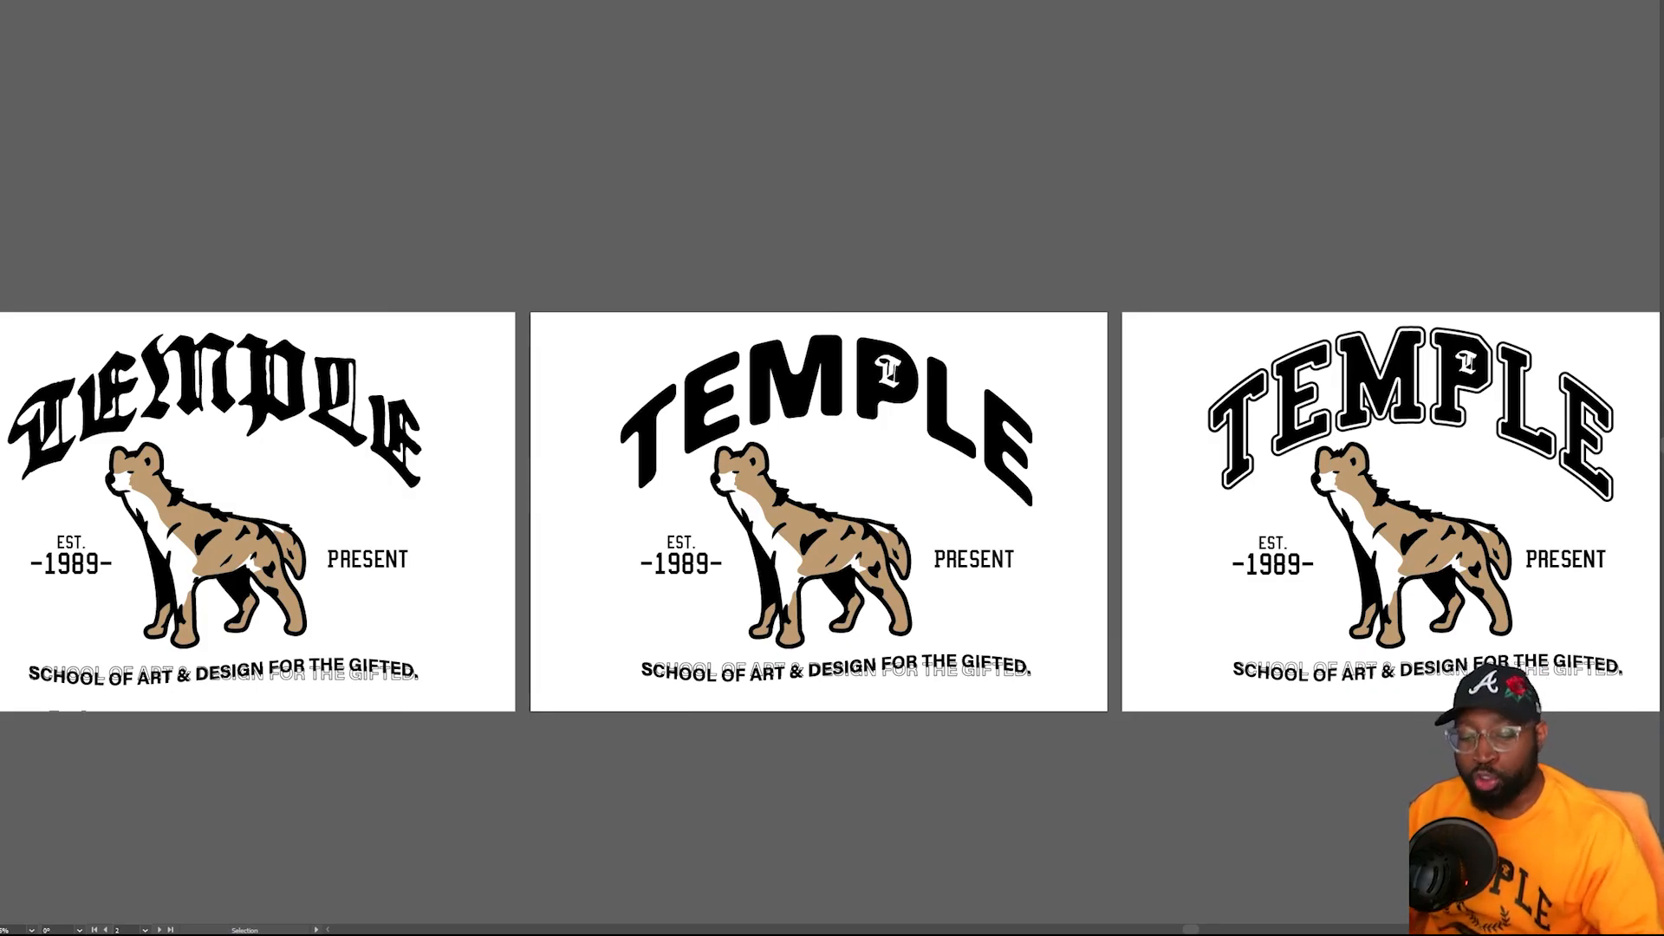
Examine the three TEMPLE layouts up close and side by side to compare their lettering styles
key(a)
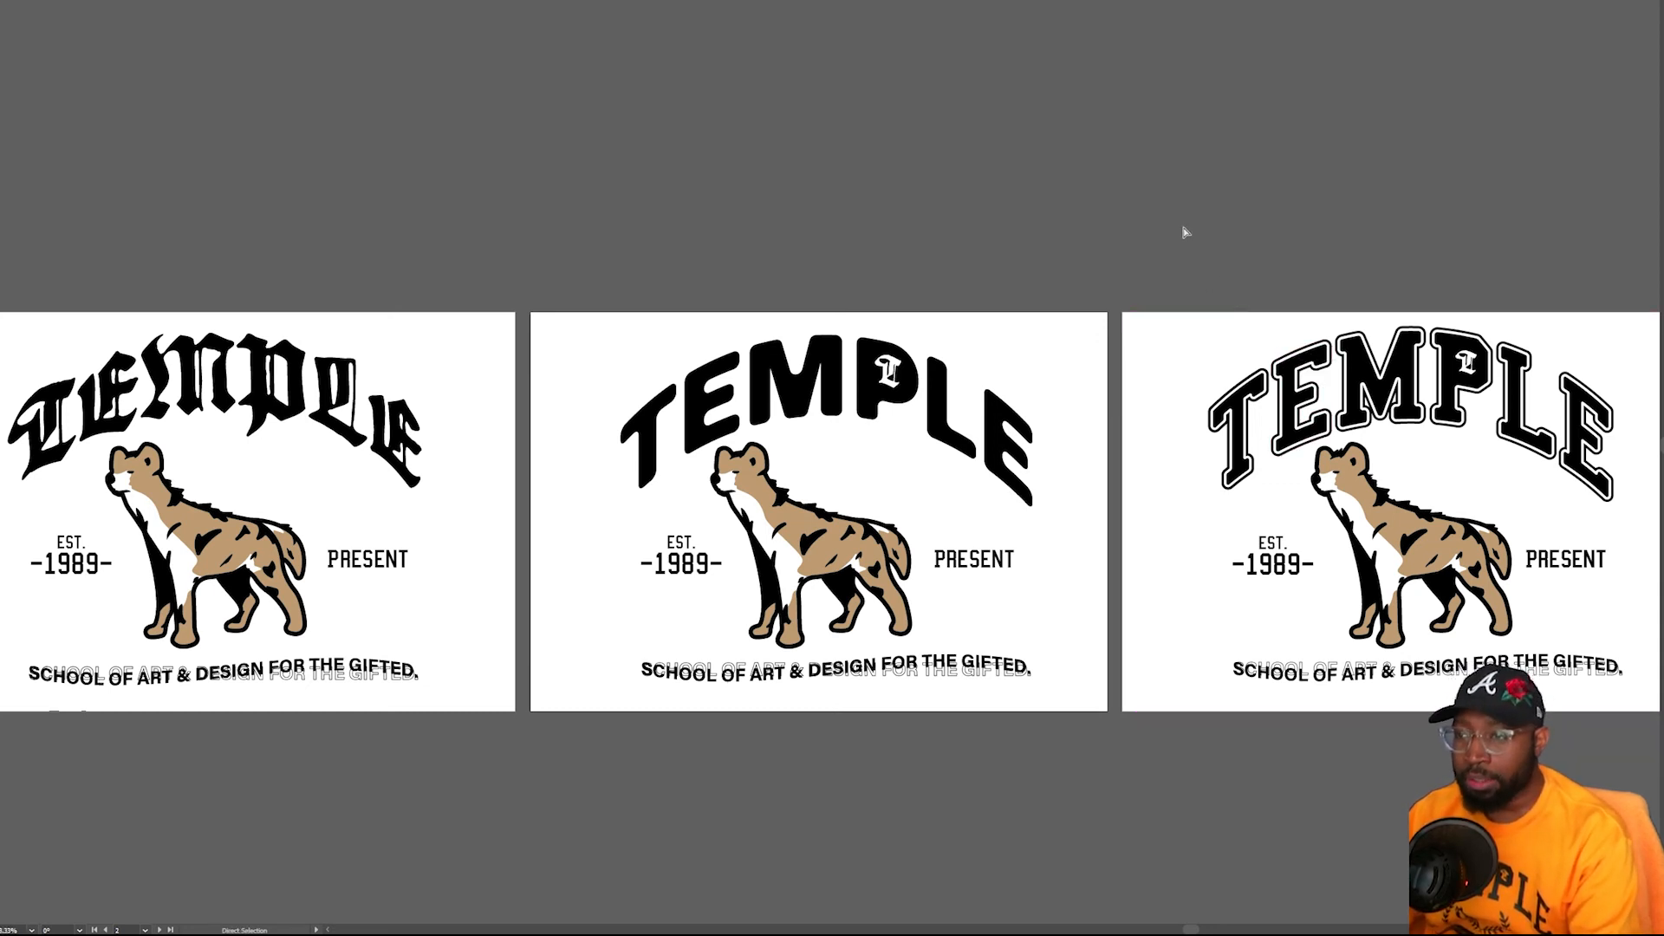
key(ctrl+plus)
scroll(1151, 258, right, 5)
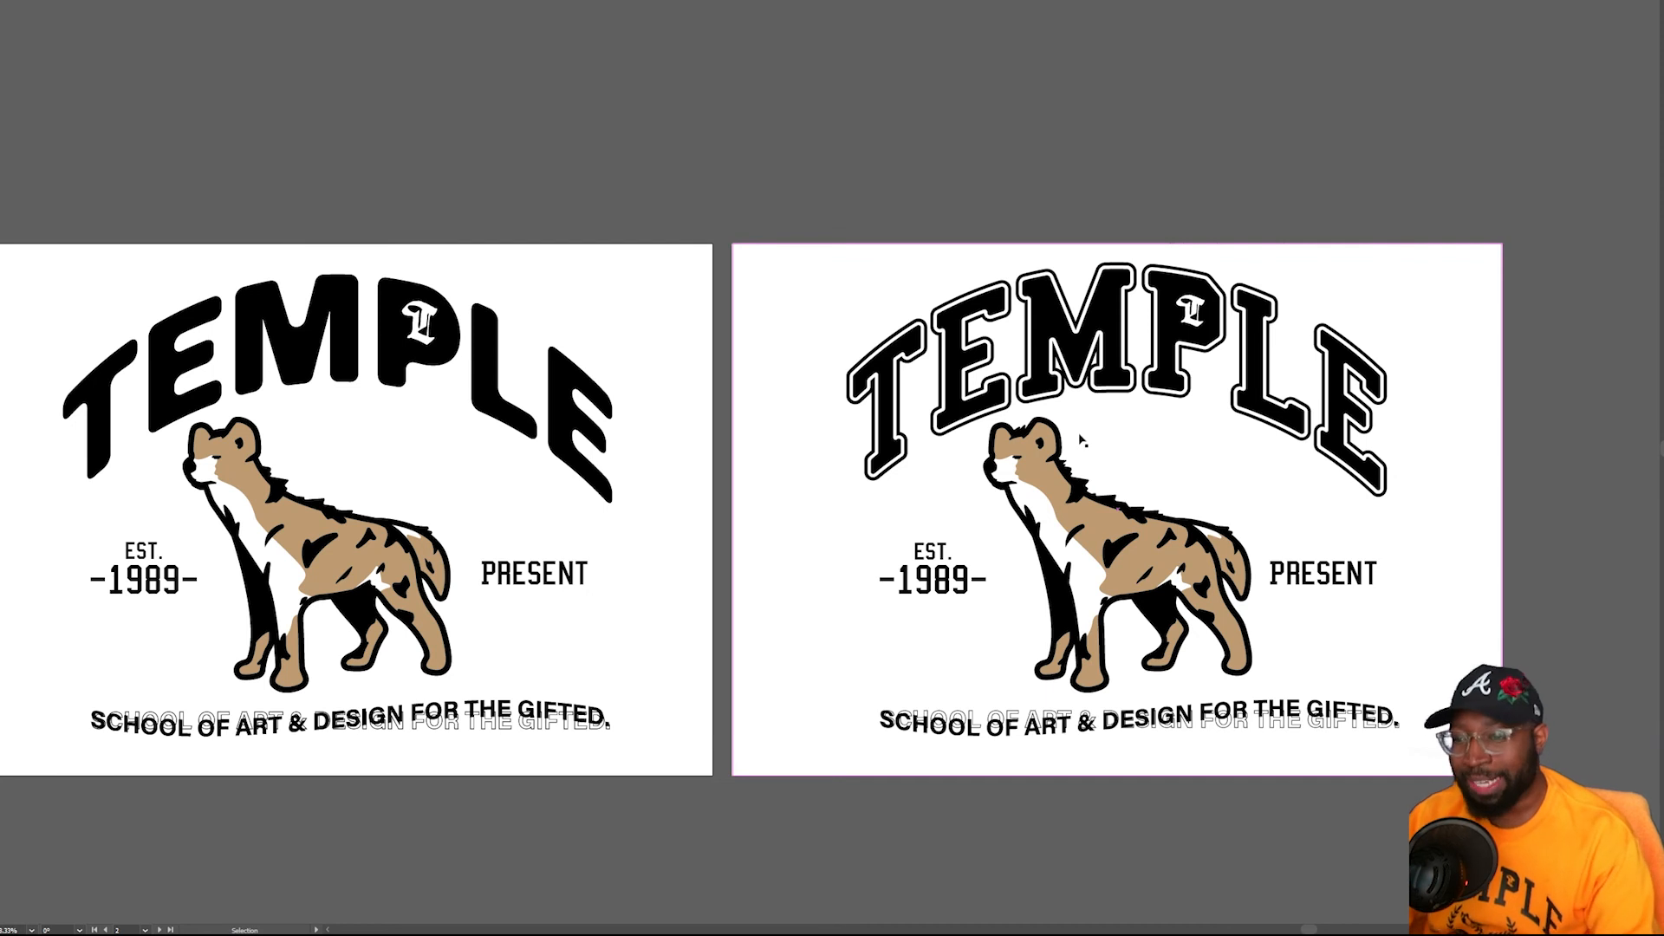
key(space)
drag(1095, 449, 1191, 467)
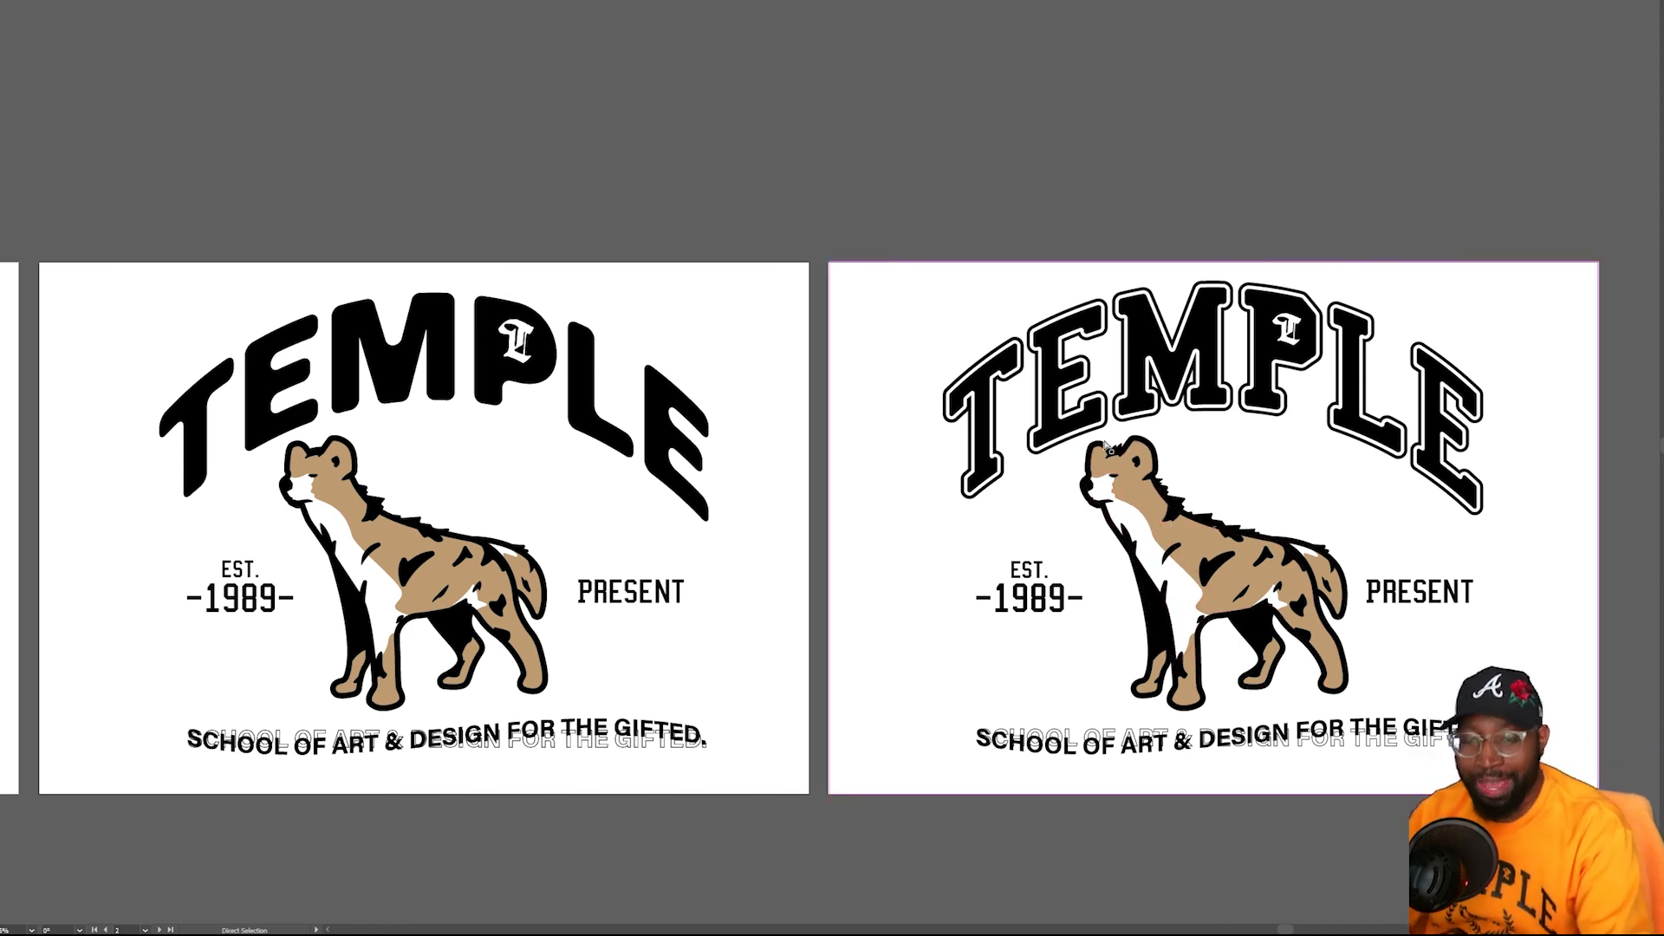
key(ctrl+minus)
key(space)
drag(601, 198, 905, 221)
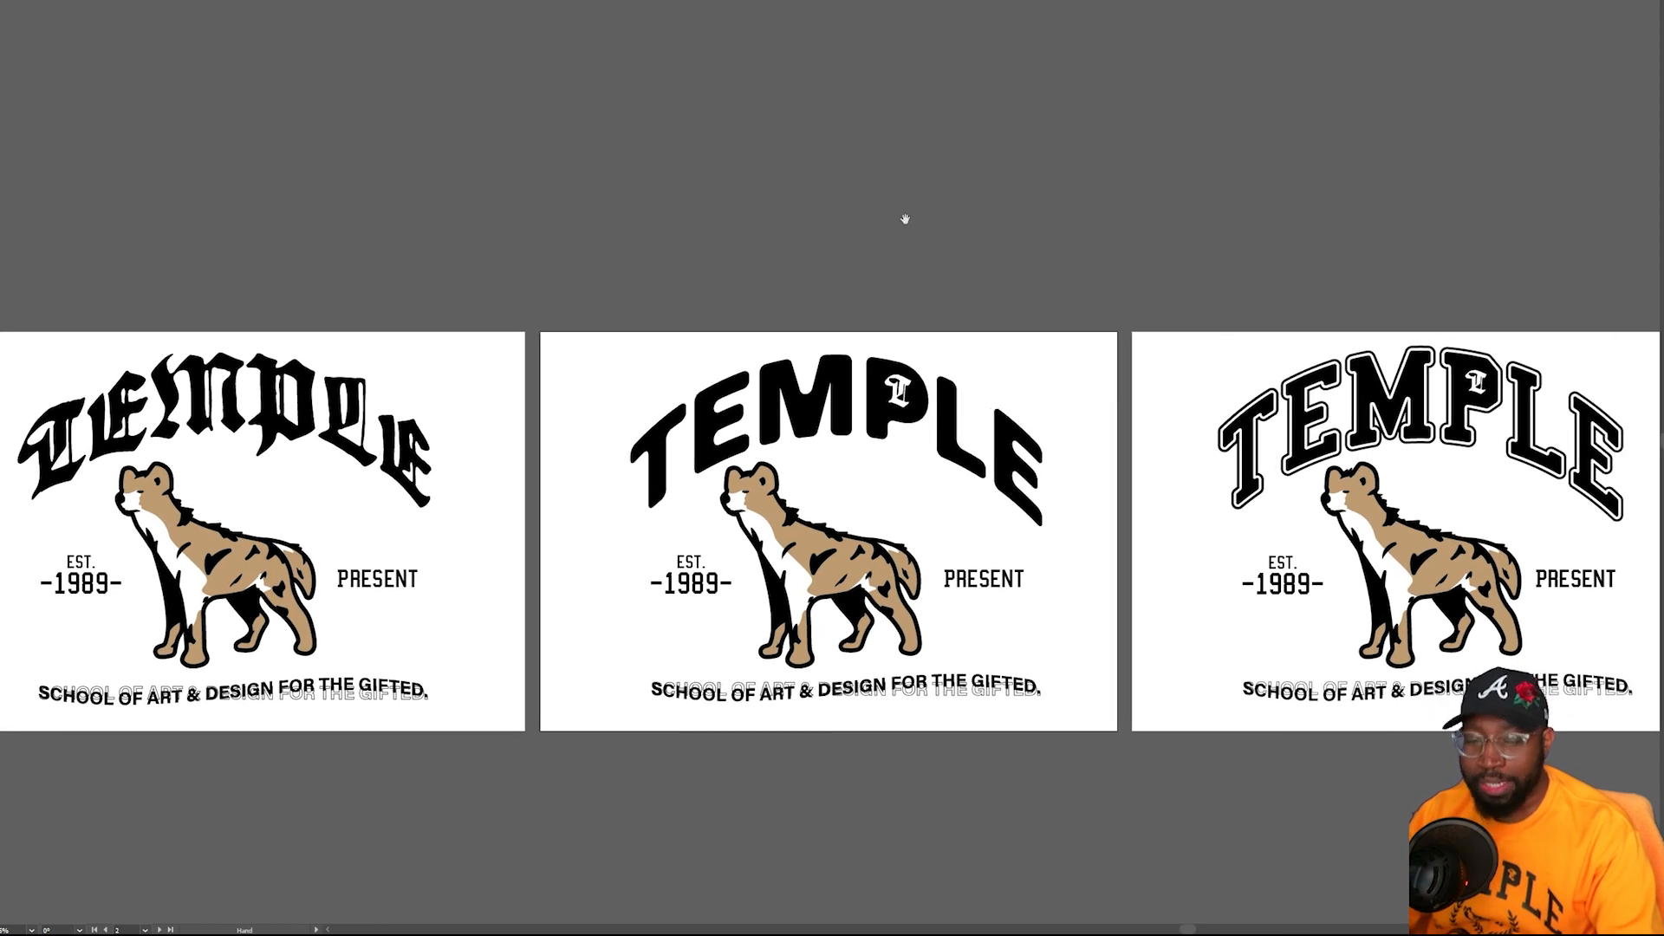